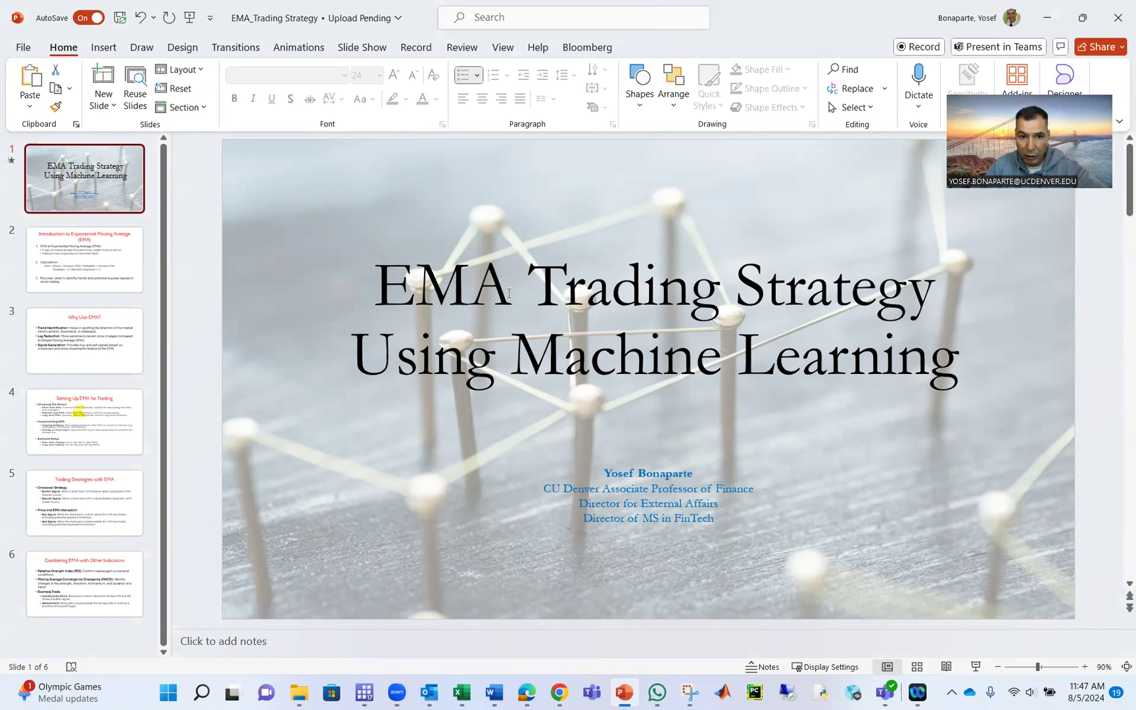
# Show slide 2, 'Introduction to Exponential Moving Average (EMA)'
pyautogui.click(79, 269)
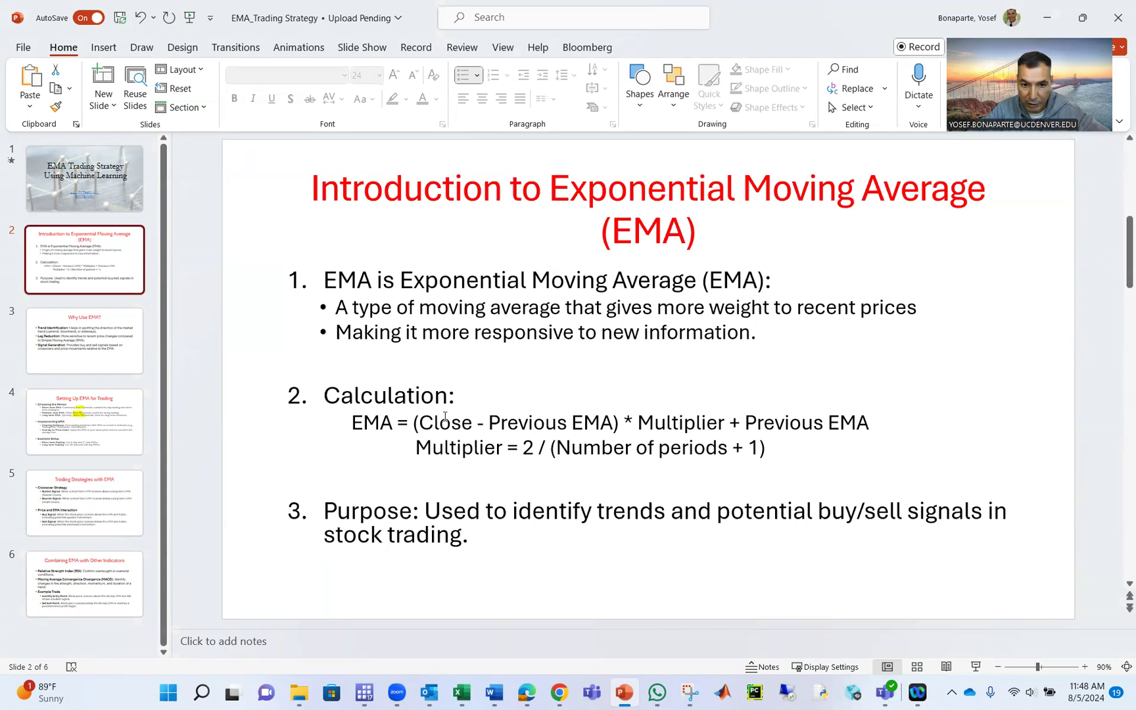
# Colour slide 2's two EMA formula lines green, then show slide 3, 'Why Use EMA?'
pyautogui.click(527, 424)
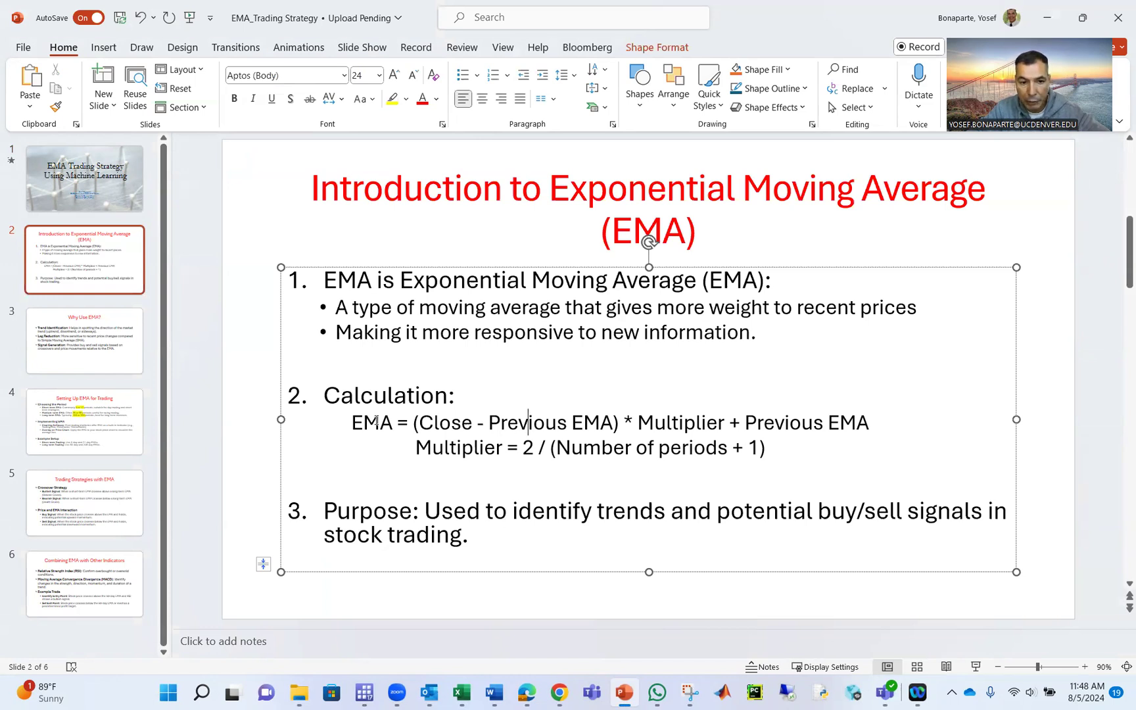
pyautogui.moveTo(353, 422); pyautogui.dragTo(769, 450)
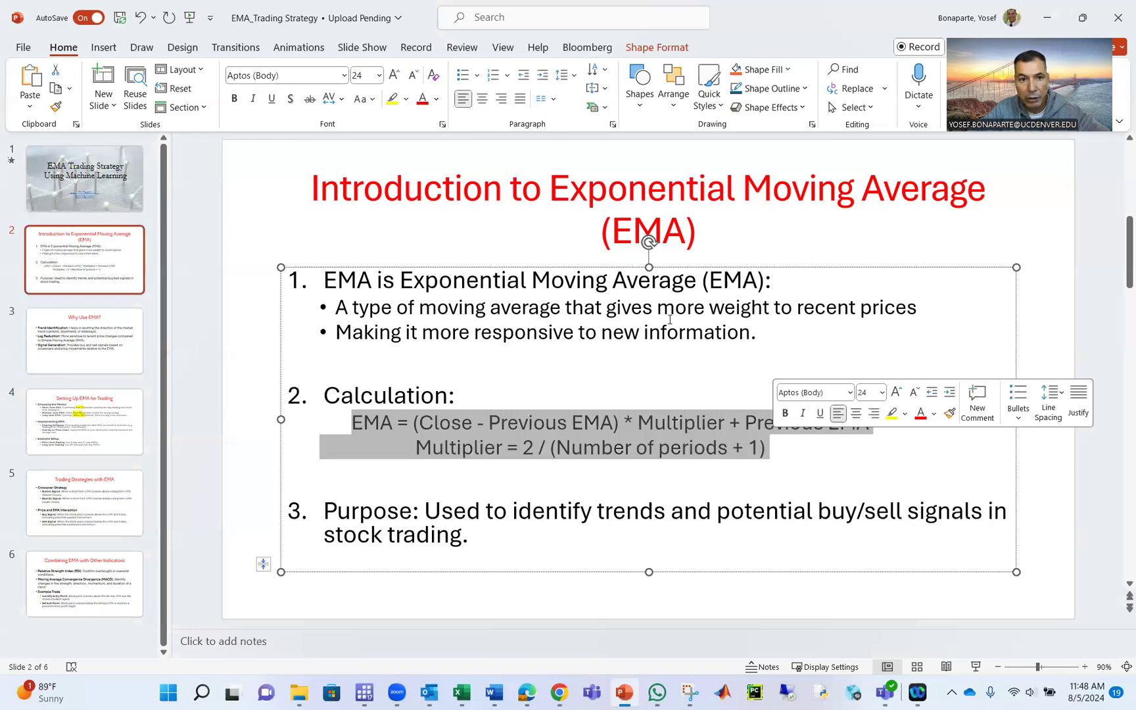
pyautogui.click(436, 99)
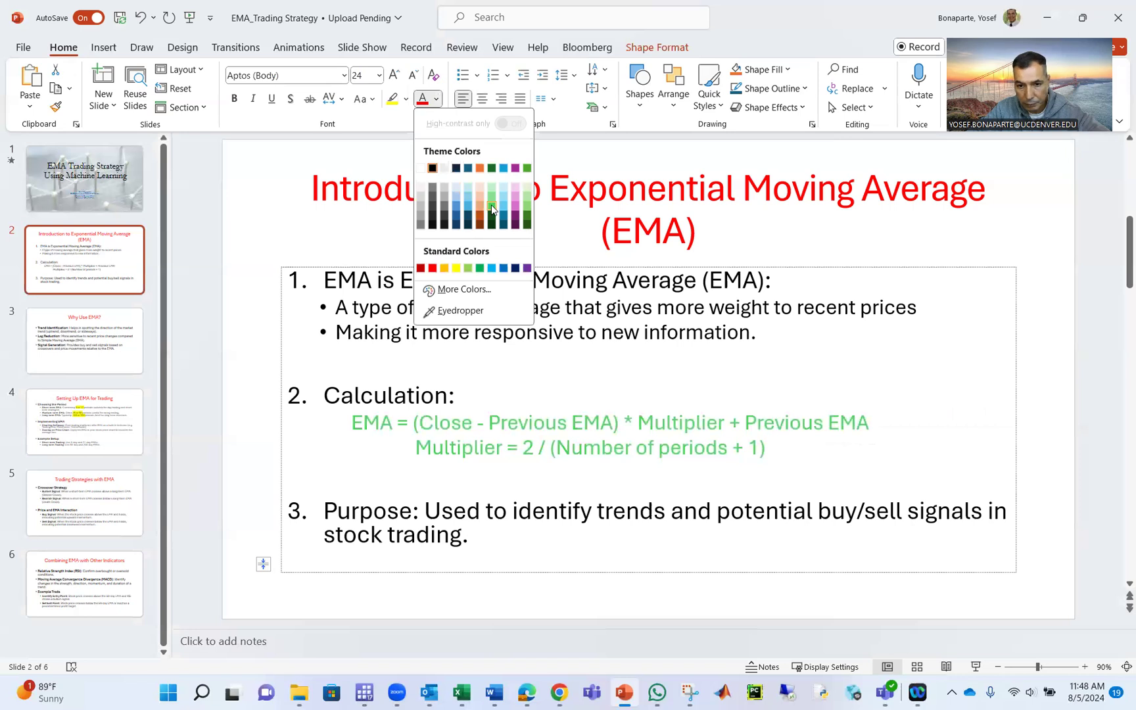
pyautogui.click(491, 204)
pyautogui.click(437, 99)
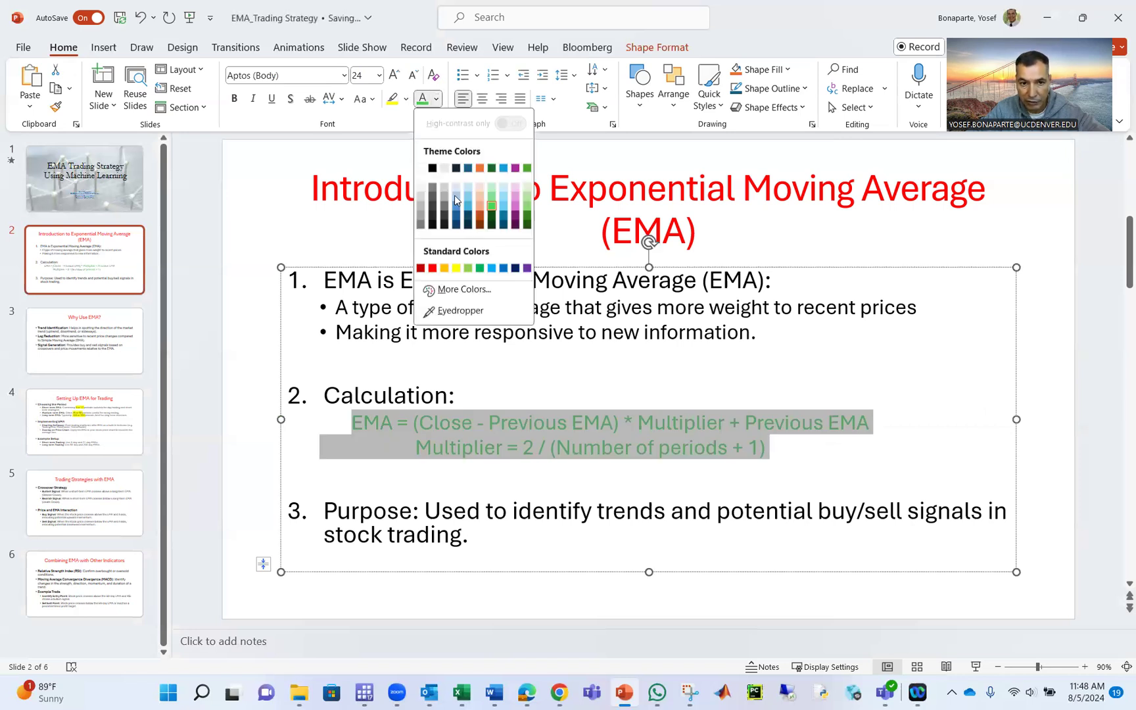
pyautogui.click(614, 304)
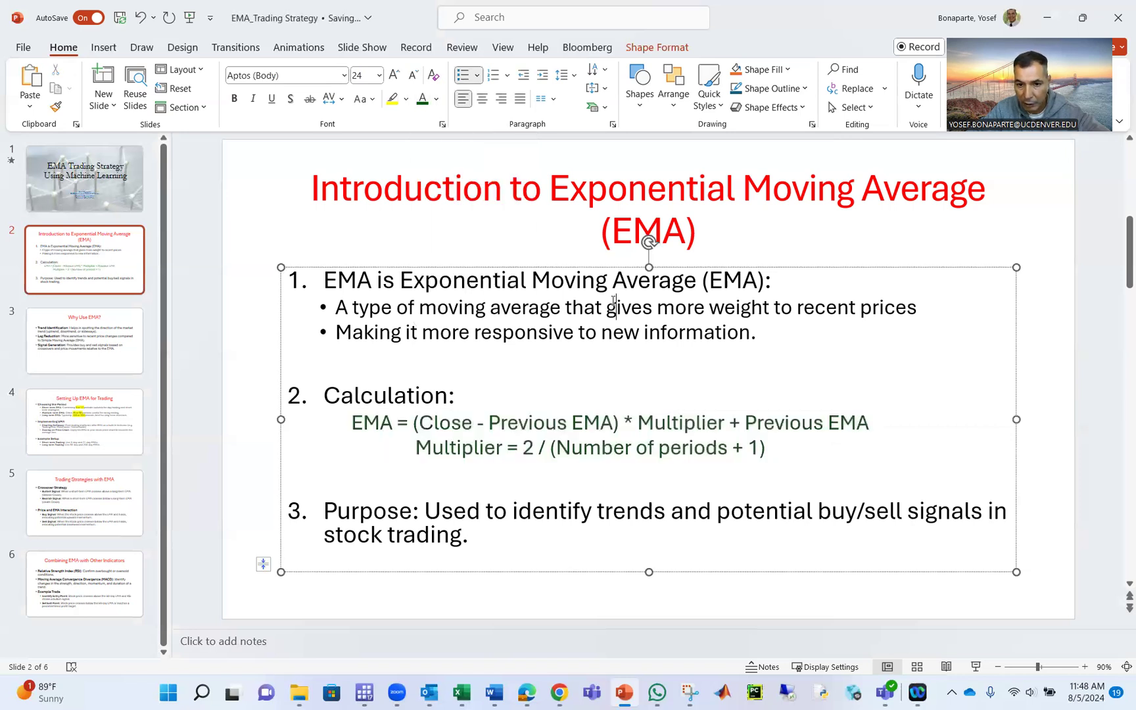
pyautogui.moveTo(356, 421); pyautogui.dragTo(766, 446)
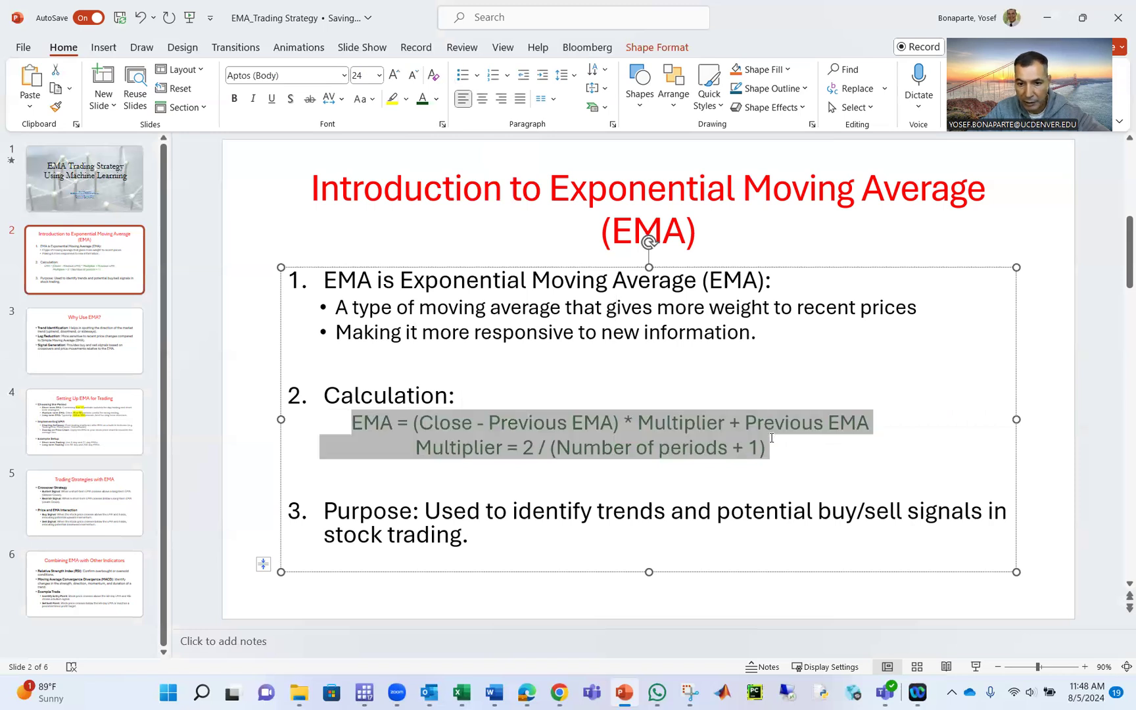
pyautogui.click(436, 98)
pyautogui.click(495, 212)
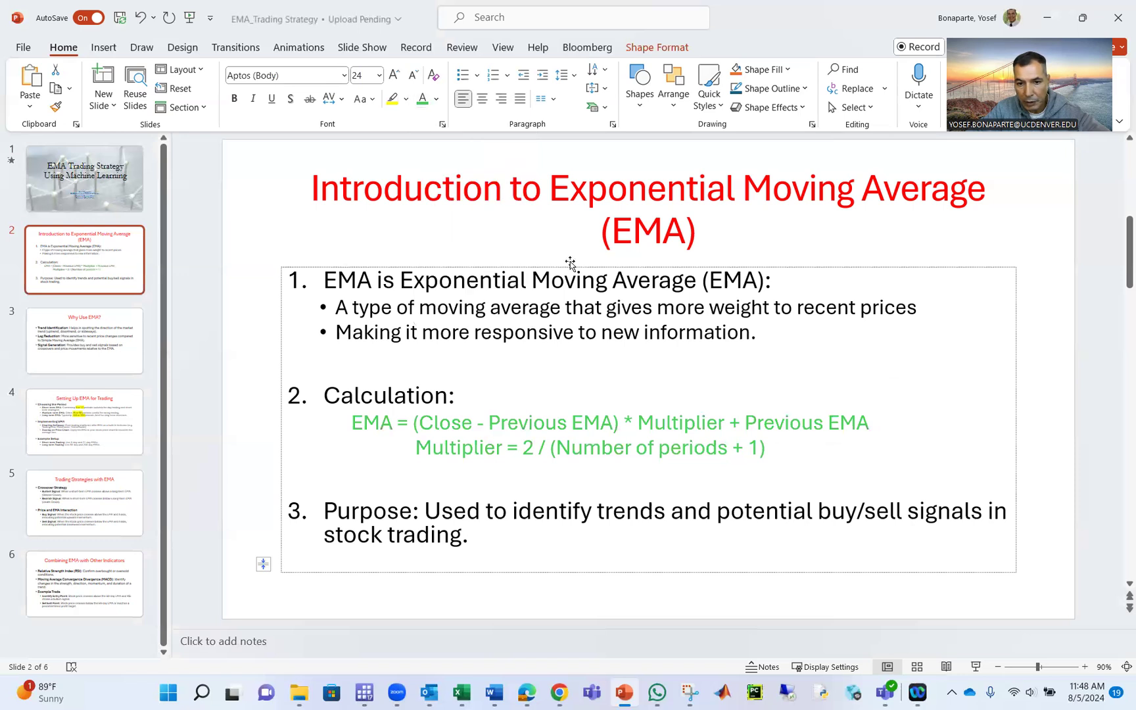
pyautogui.click(477, 455)
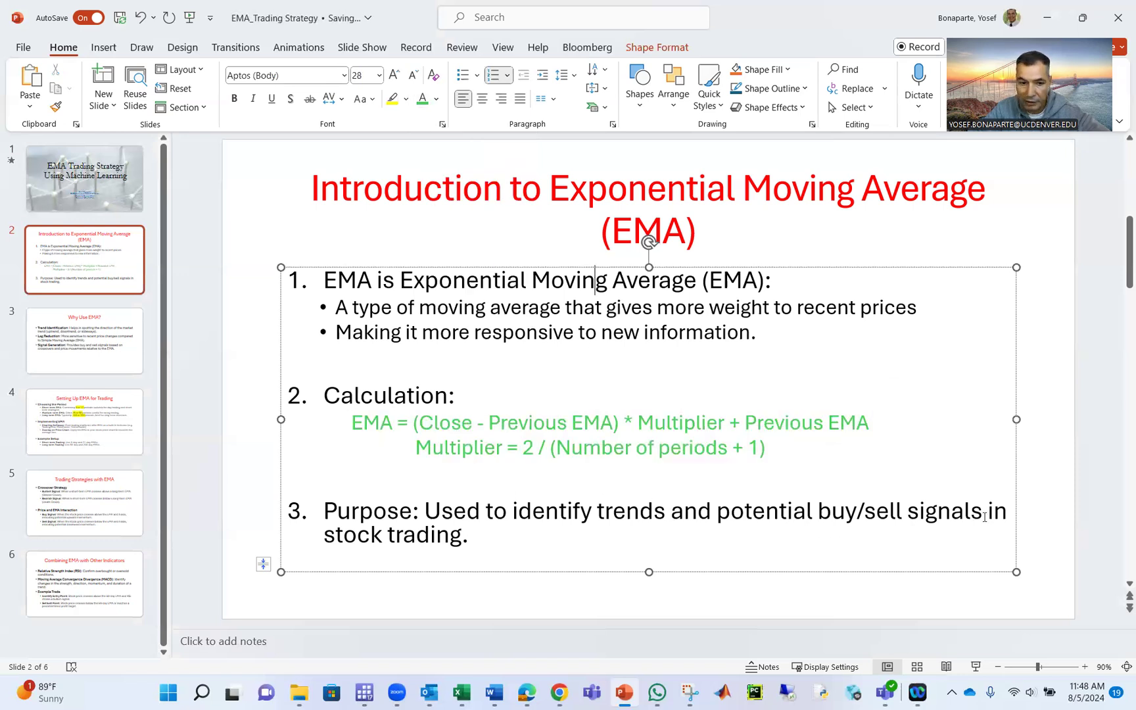
pyautogui.click(58, 341)
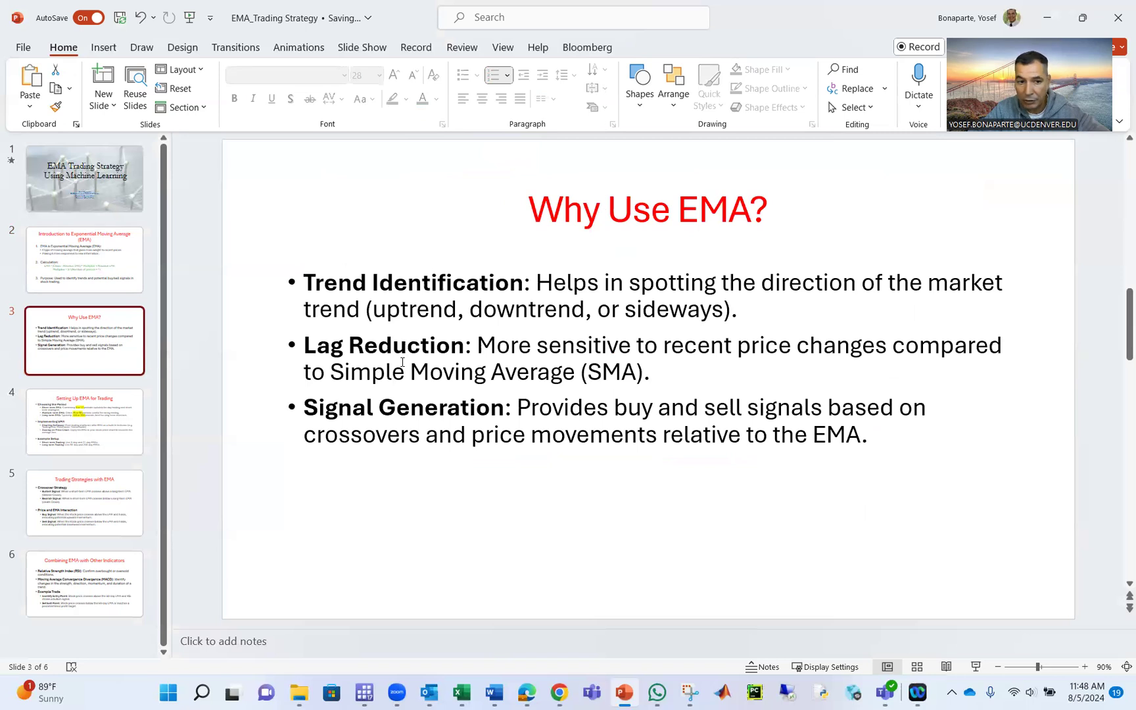
# Show slide 4, 'Setting Up EMA for Trading', pointing out the 9 or 12 short-term periods
pyautogui.click(97, 422)
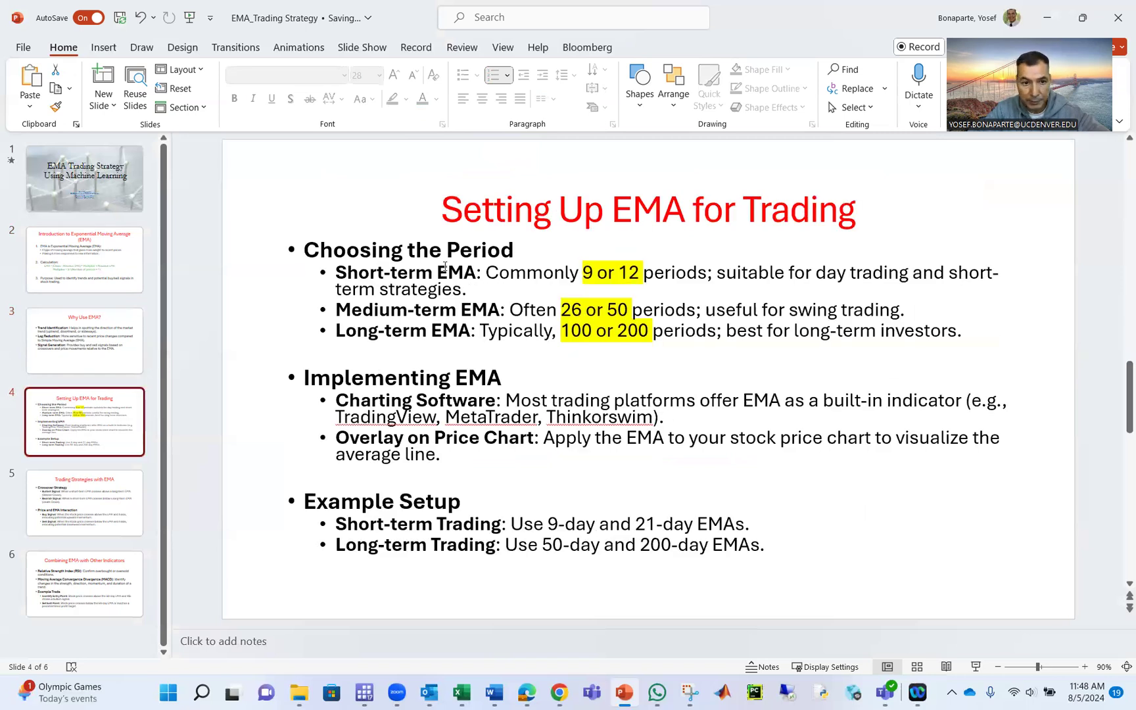
pyautogui.click(416, 273)
pyautogui.click(595, 276)
pyautogui.click(643, 275)
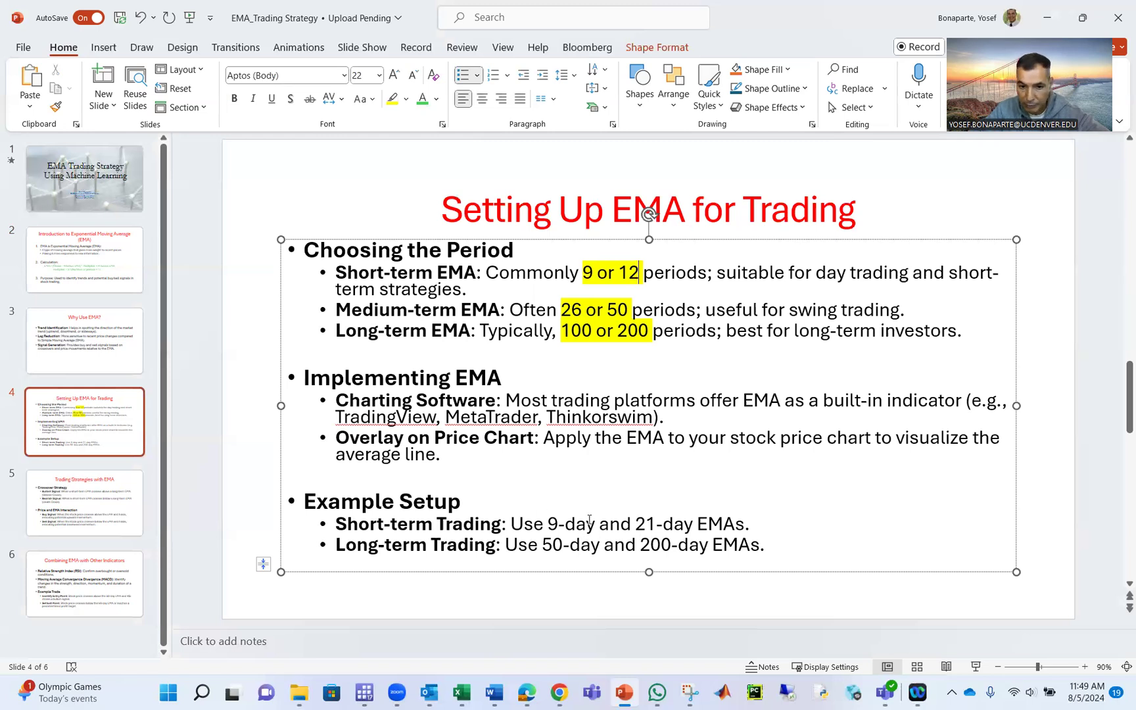
# Step through slides 5 and 6, then return to the EMA introduction slide
pyautogui.click(126, 502)
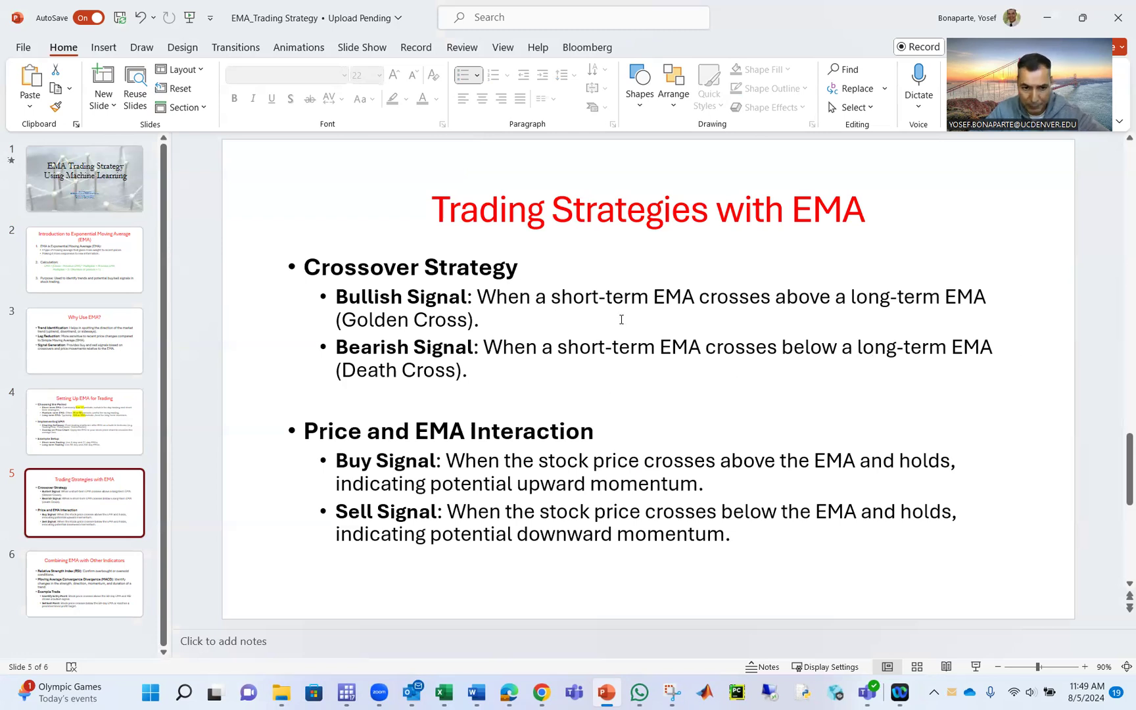
pyautogui.click(86, 578)
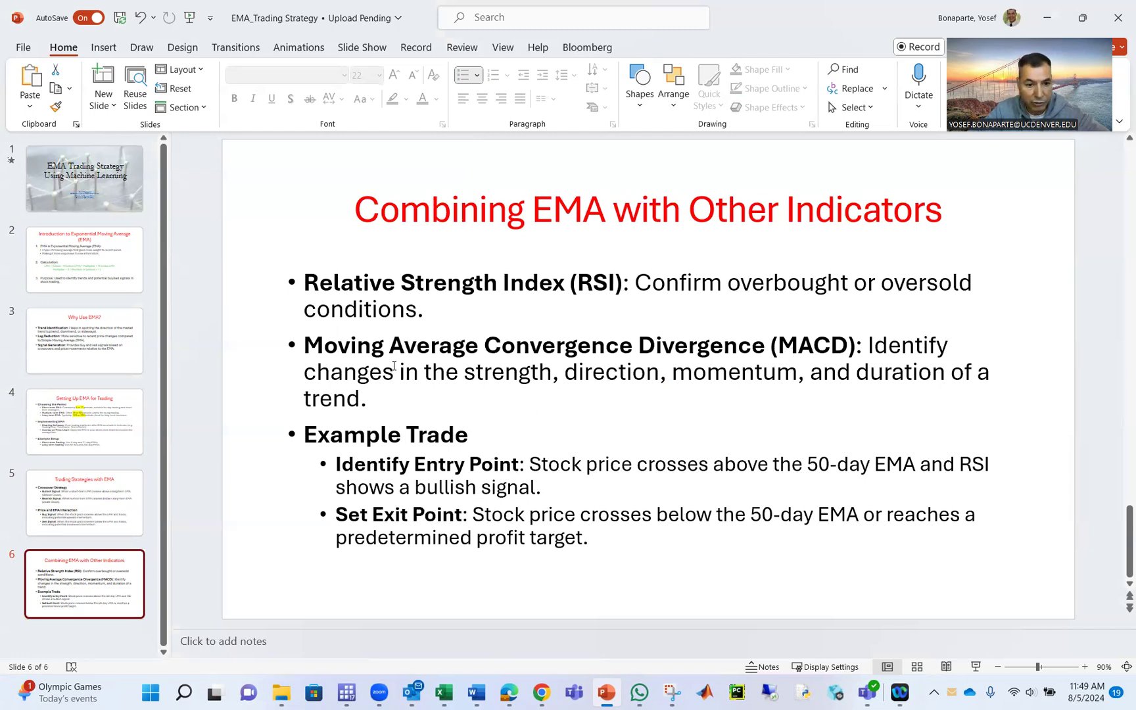
pyautogui.click(78, 267)
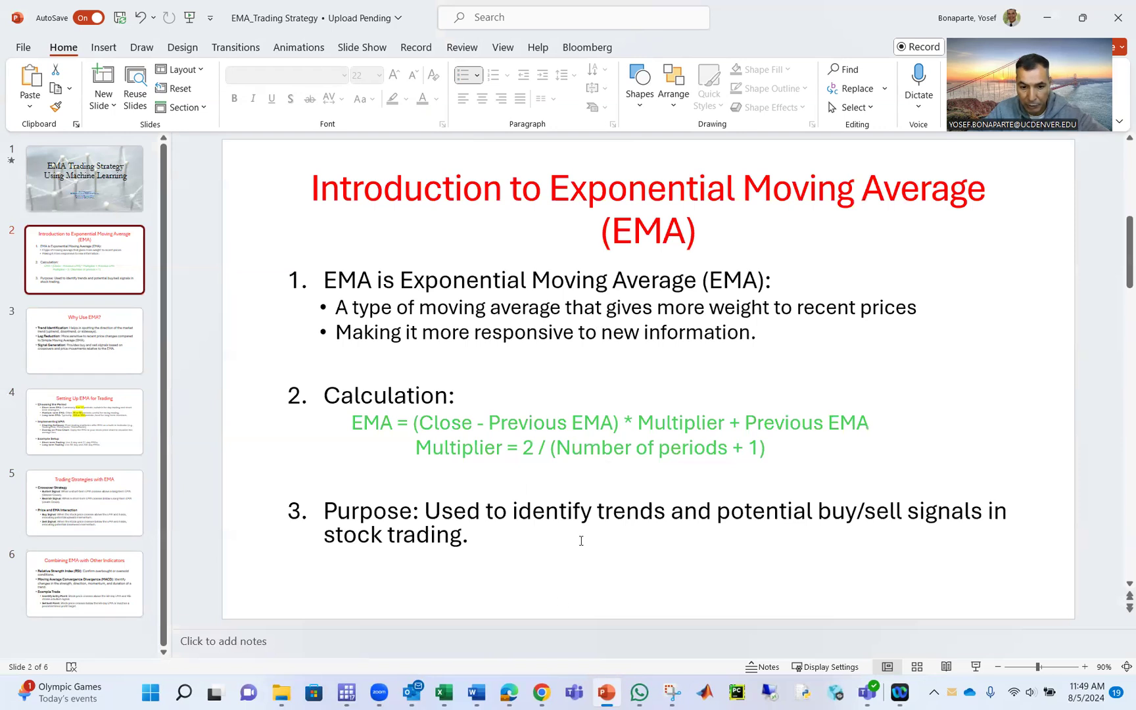
# Search Yahoo Finance for SPY and open its Historical Data table
pyautogui.click(534, 696)
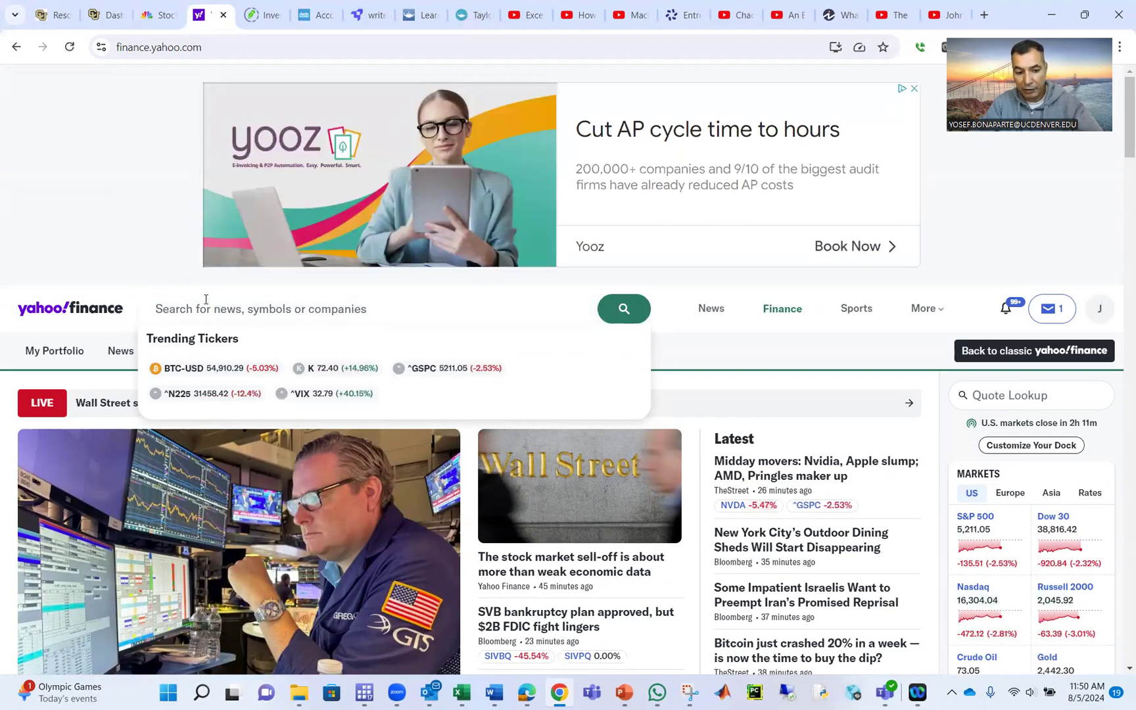
pyautogui.write('SPY')
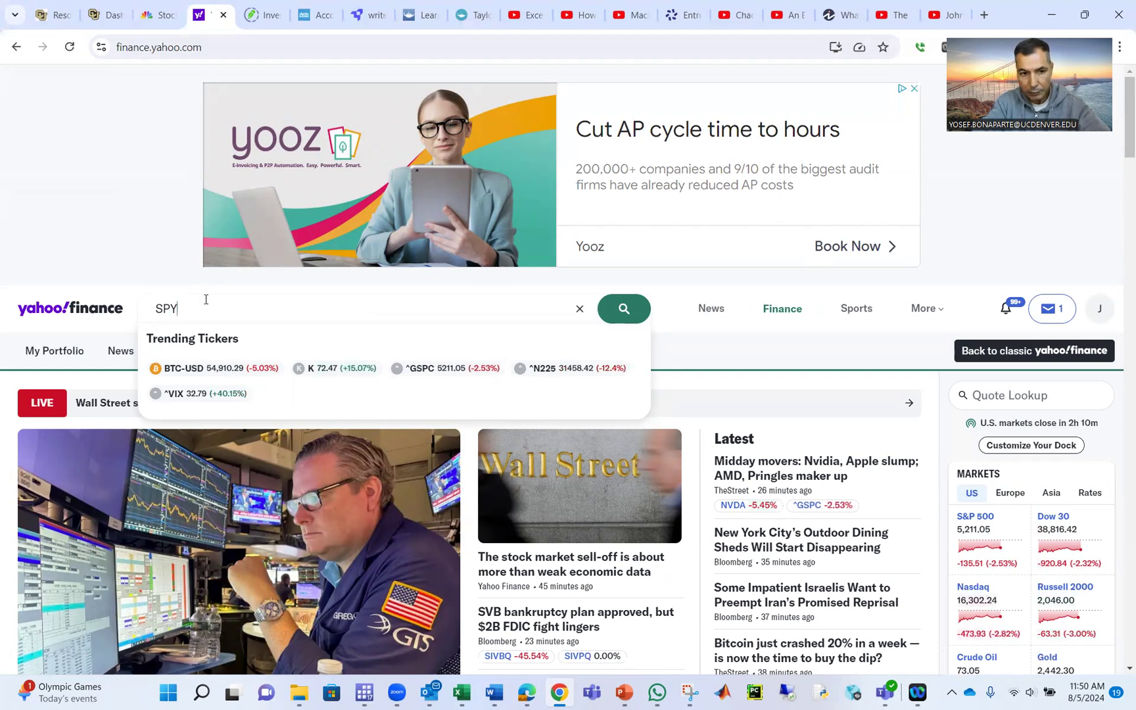
pyautogui.press('Return')
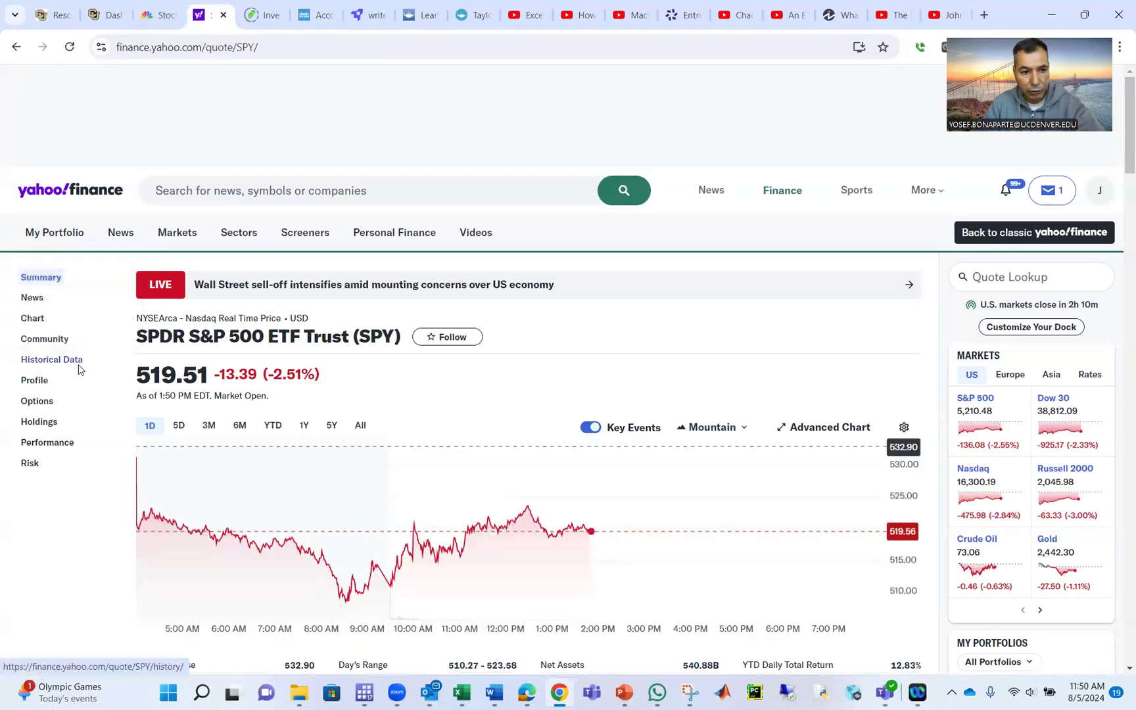
pyautogui.click(79, 369)
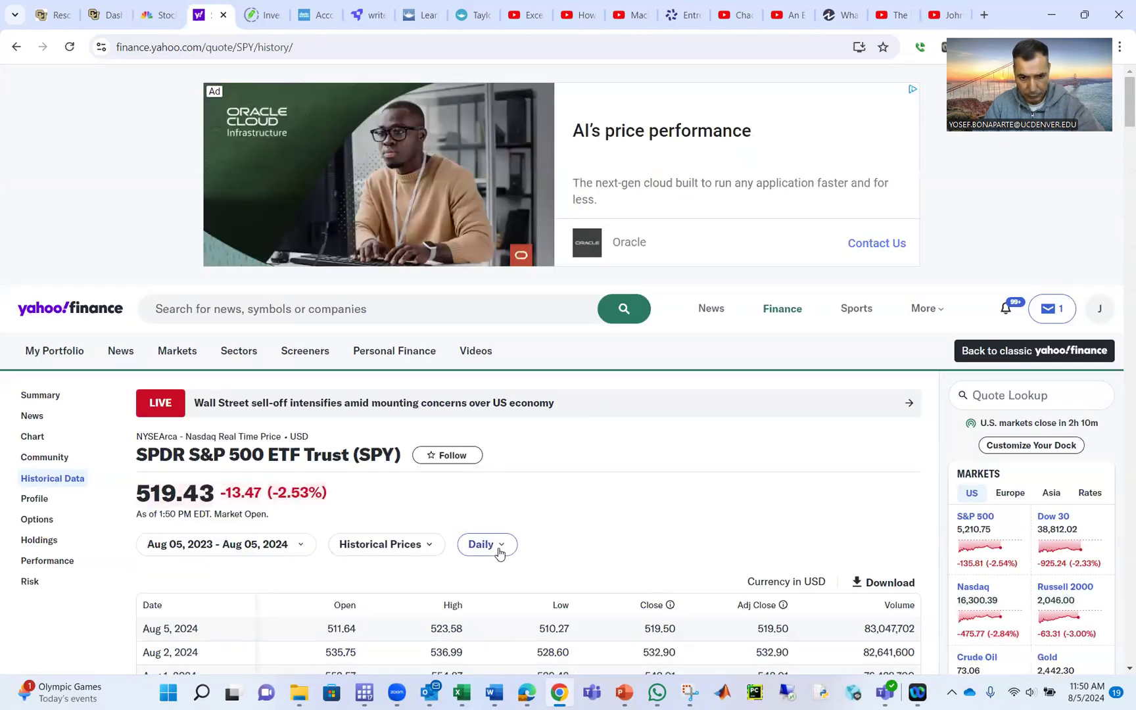
# Set Weekly frequency over the Max date range and download SPY (2).csv
pyautogui.click(500, 553)
pyautogui.click(500, 602)
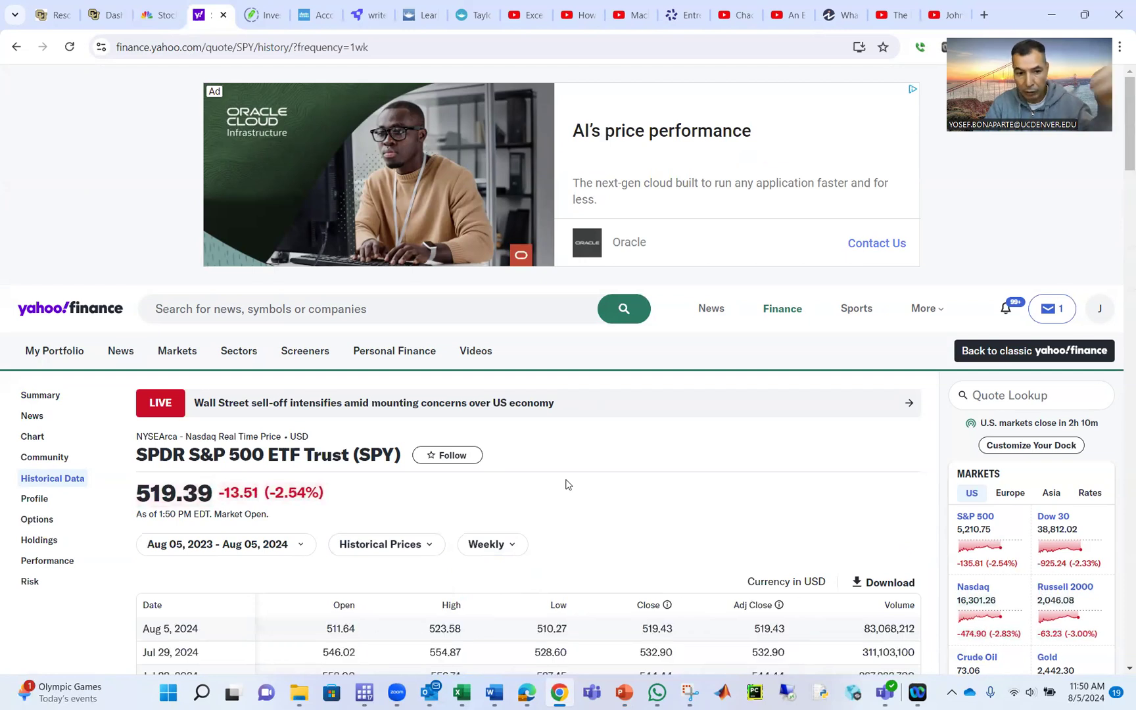
pyautogui.scroll(-1, 539, 475)
pyautogui.scroll(-2, 724, 438)
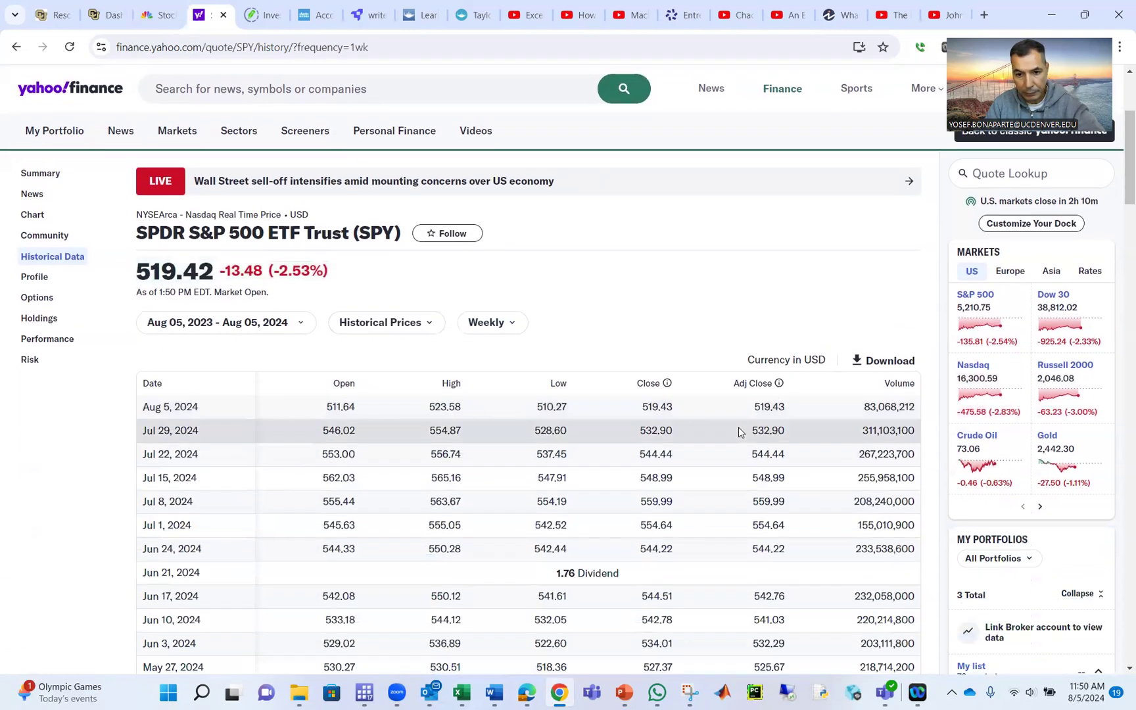
pyautogui.click(285, 330)
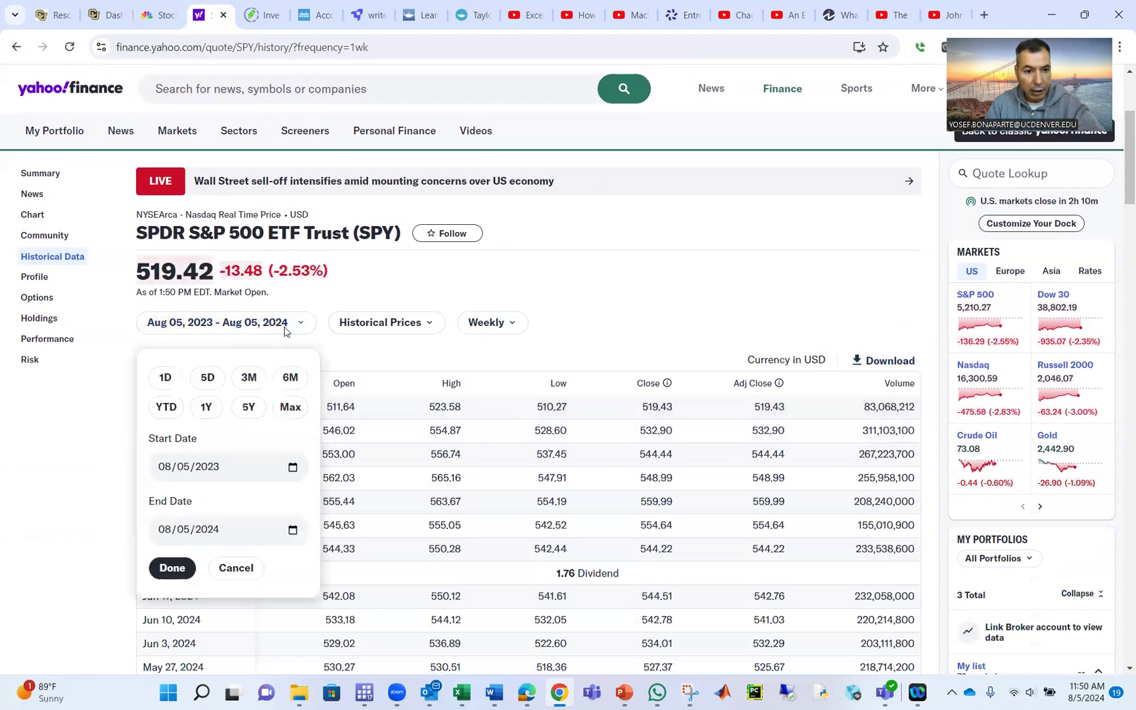
pyautogui.click(291, 408)
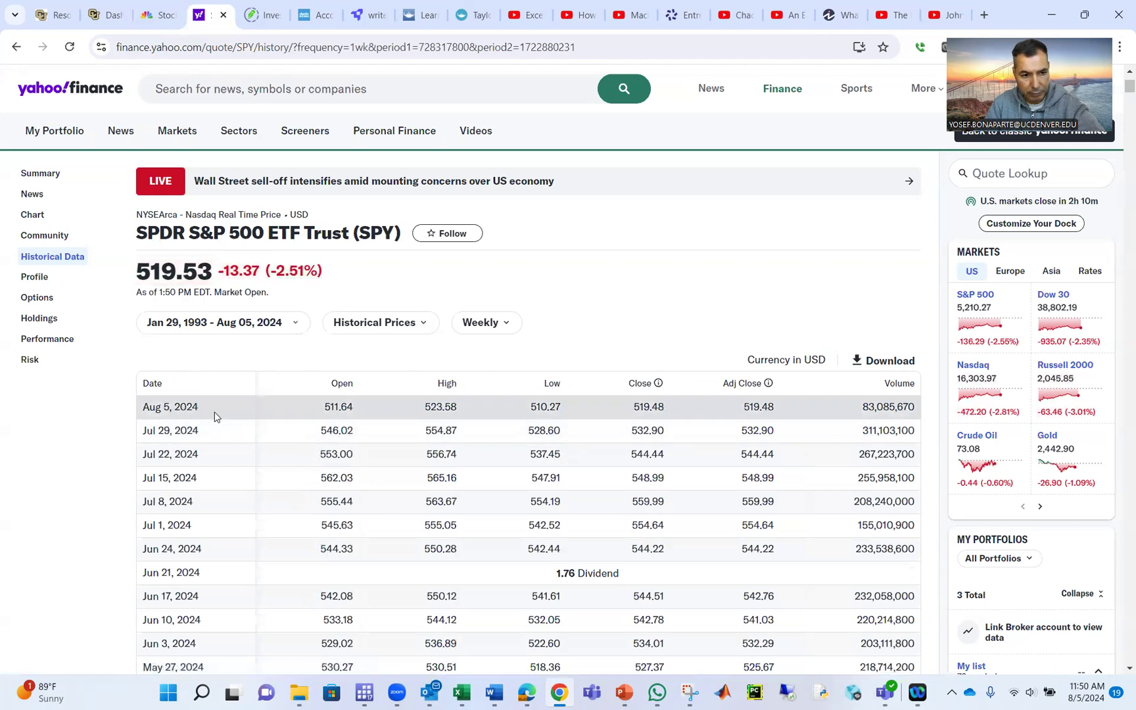
pyautogui.click(881, 366)
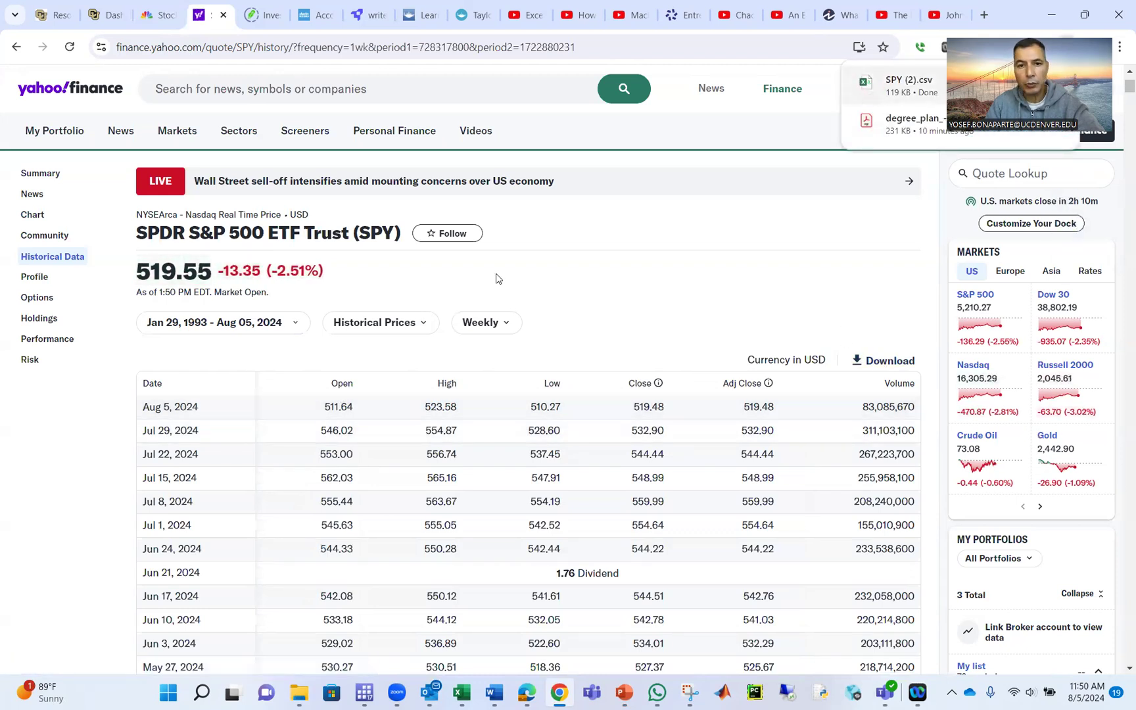
# Delete the Open, High, Low, Close and Volume columns, keeping Date and Adj Close
pyautogui.hotkey('alt', 'Tab')
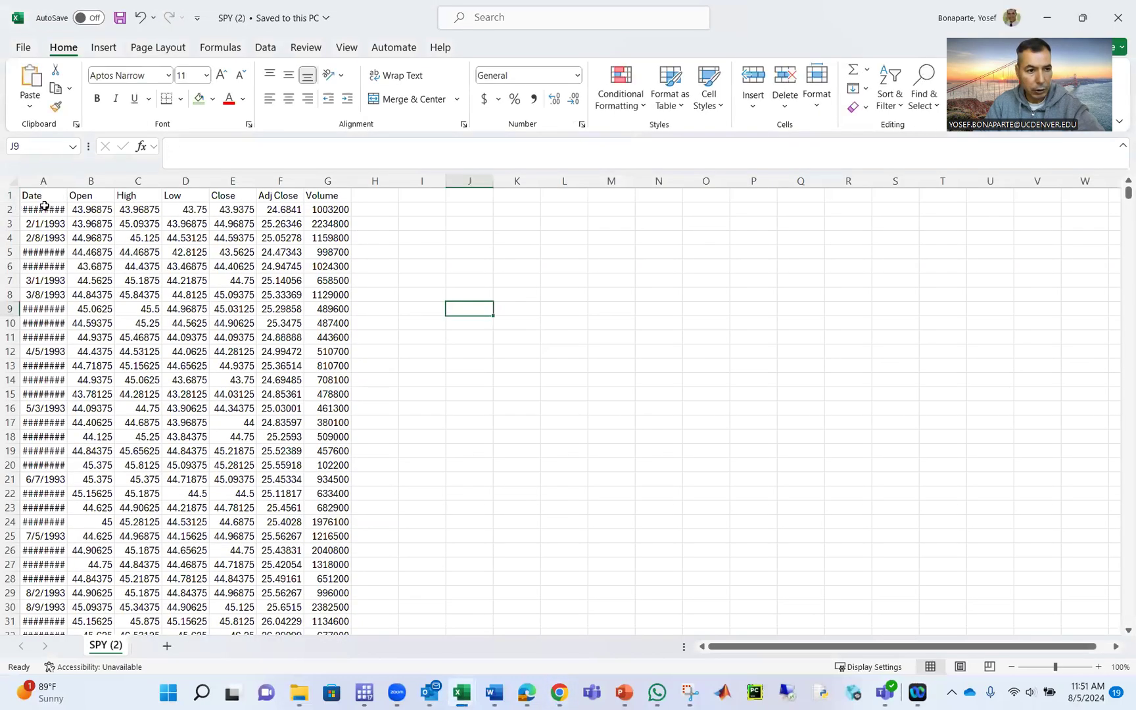
pyautogui.doubleClick(63, 184)
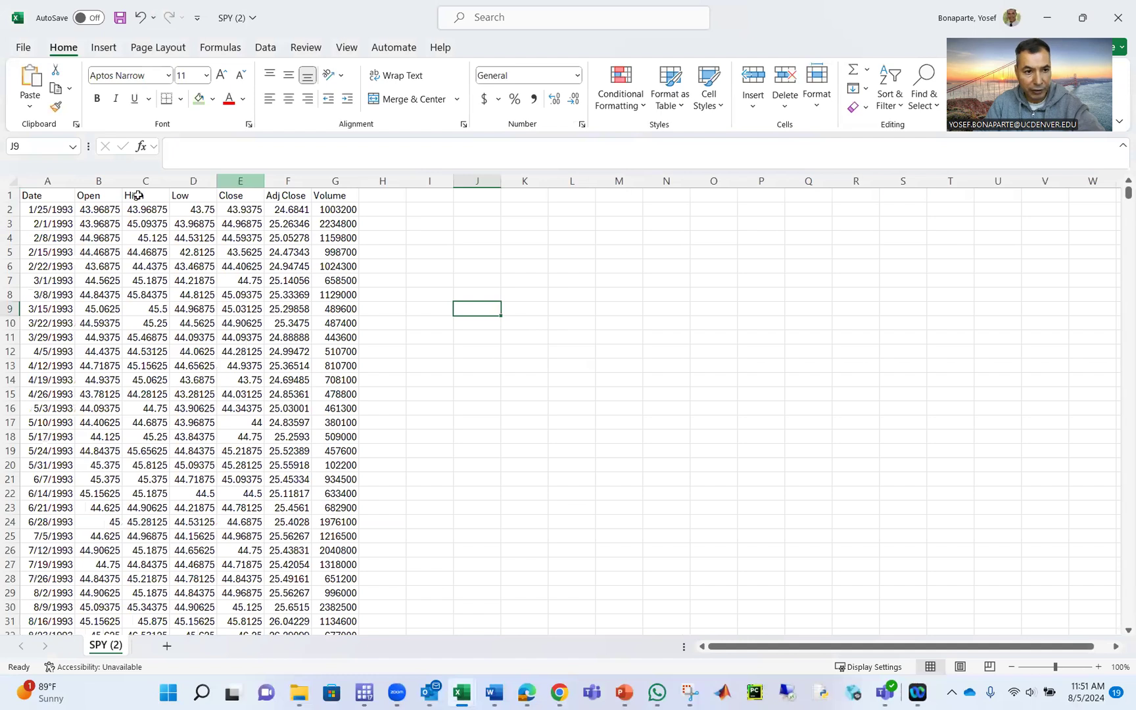
pyautogui.click(303, 201)
pyautogui.click(247, 197)
pyautogui.click(274, 194)
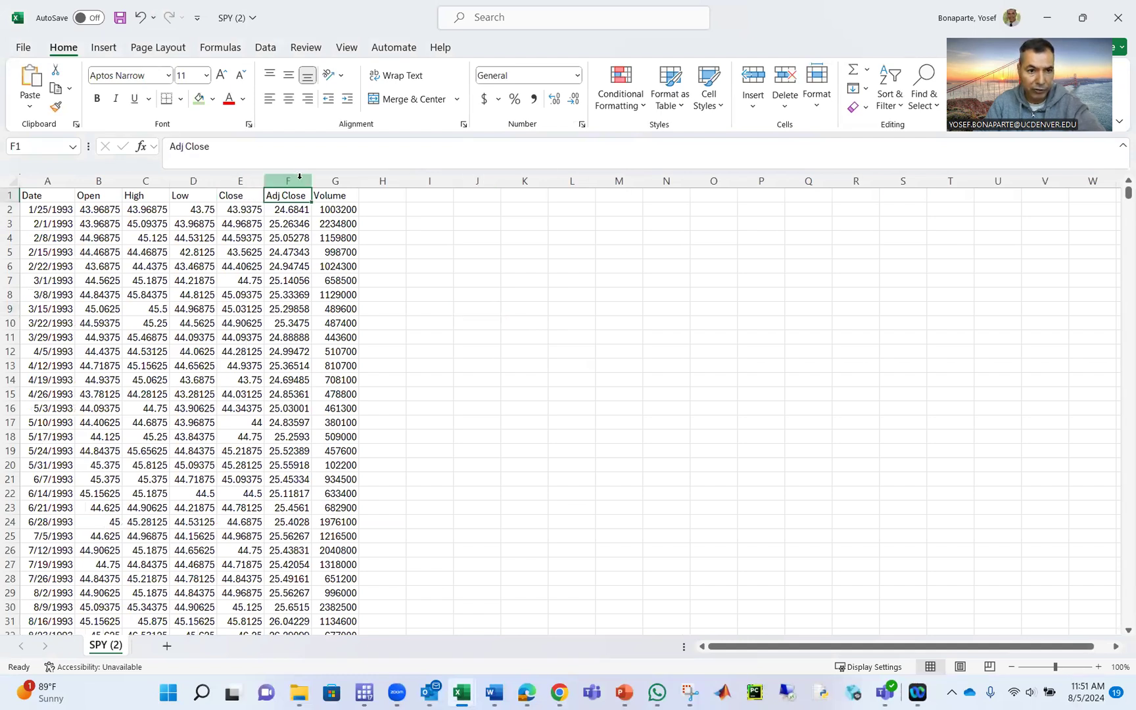
pyautogui.click(322, 175)
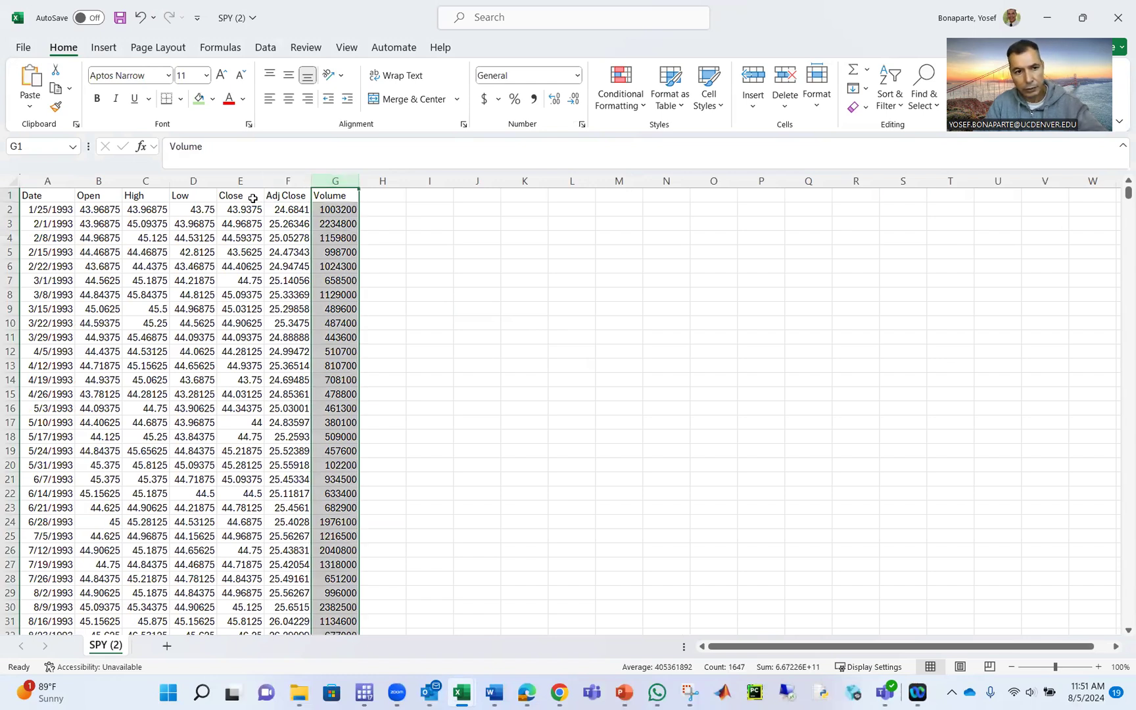
pyautogui.moveTo(250, 182); pyautogui.dragTo(114, 205)
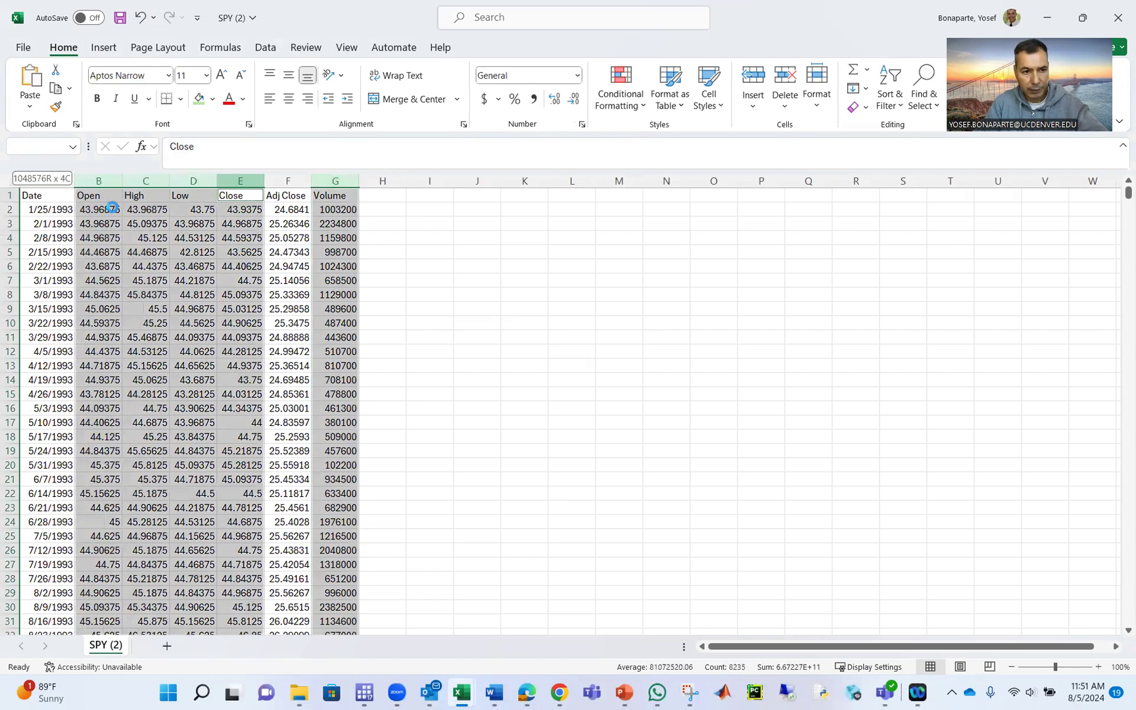
pyautogui.rightClick(115, 205)
pyautogui.click(137, 398)
# Insert three blank rows (rows 2–4) beneath the headers
pyautogui.click(525, 323)
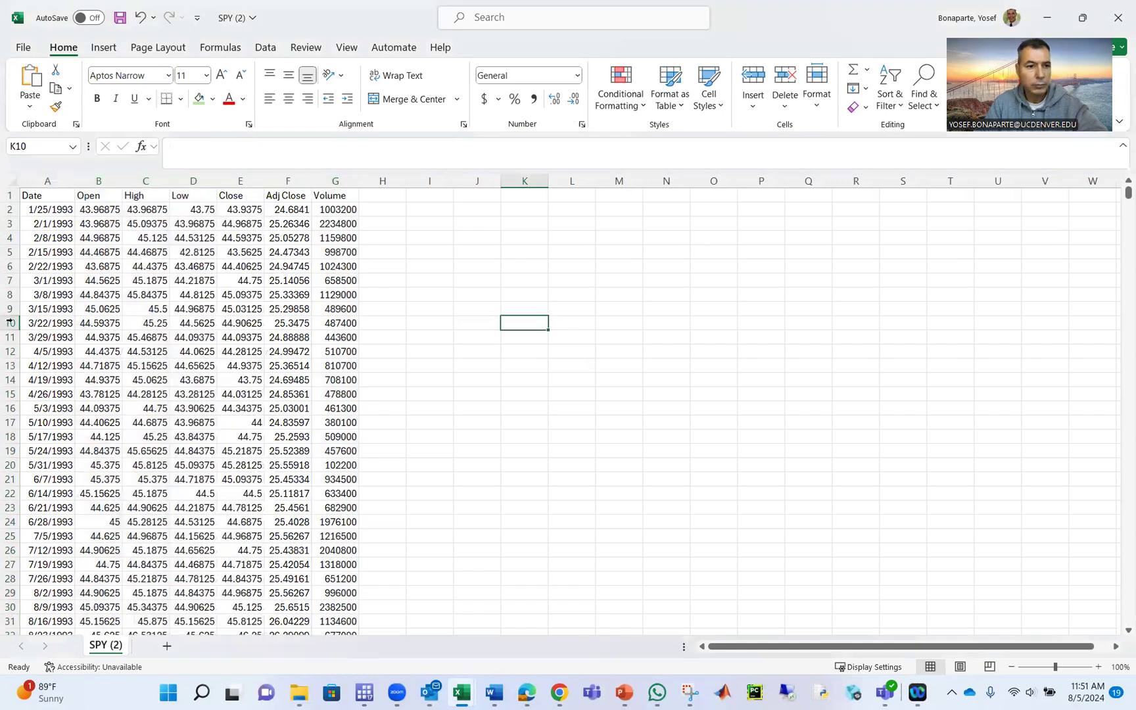
pyautogui.moveTo(9, 209); pyautogui.dragTo(12, 238)
pyautogui.rightClick(20, 221)
pyautogui.click(66, 368)
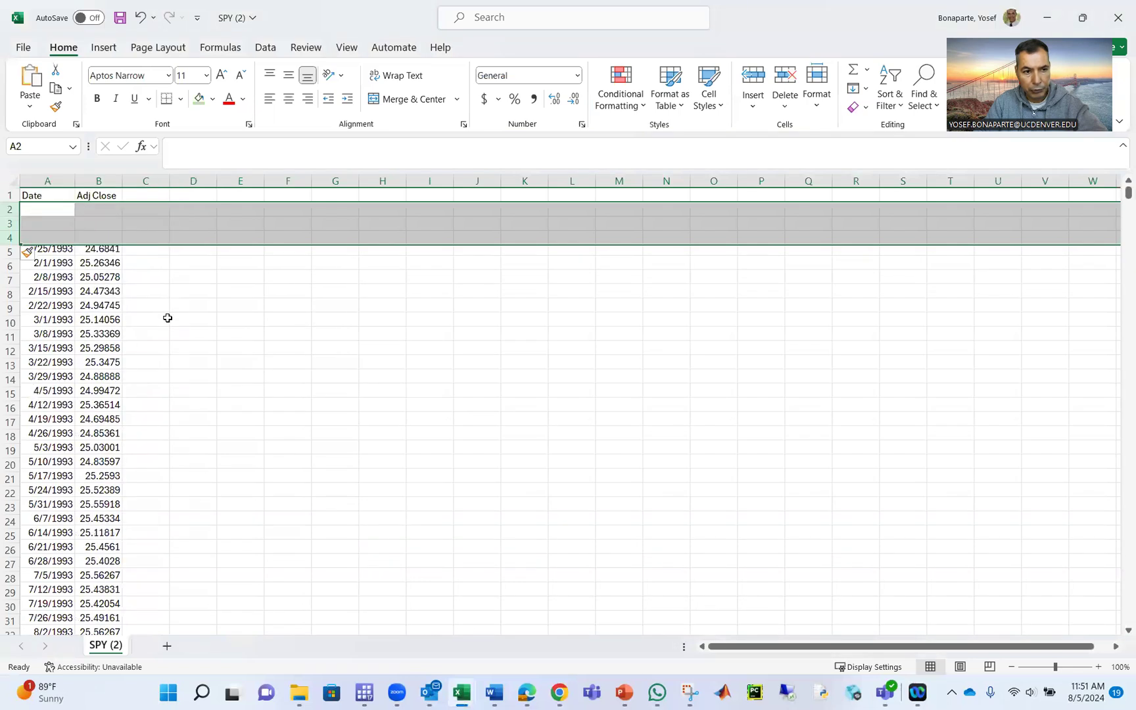
pyautogui.moveTo(161, 320); pyautogui.dragTo(155, 309)
# Enter the EMA header in D1, period 20 in D2 and 2 in D3
pyautogui.click(142, 193)
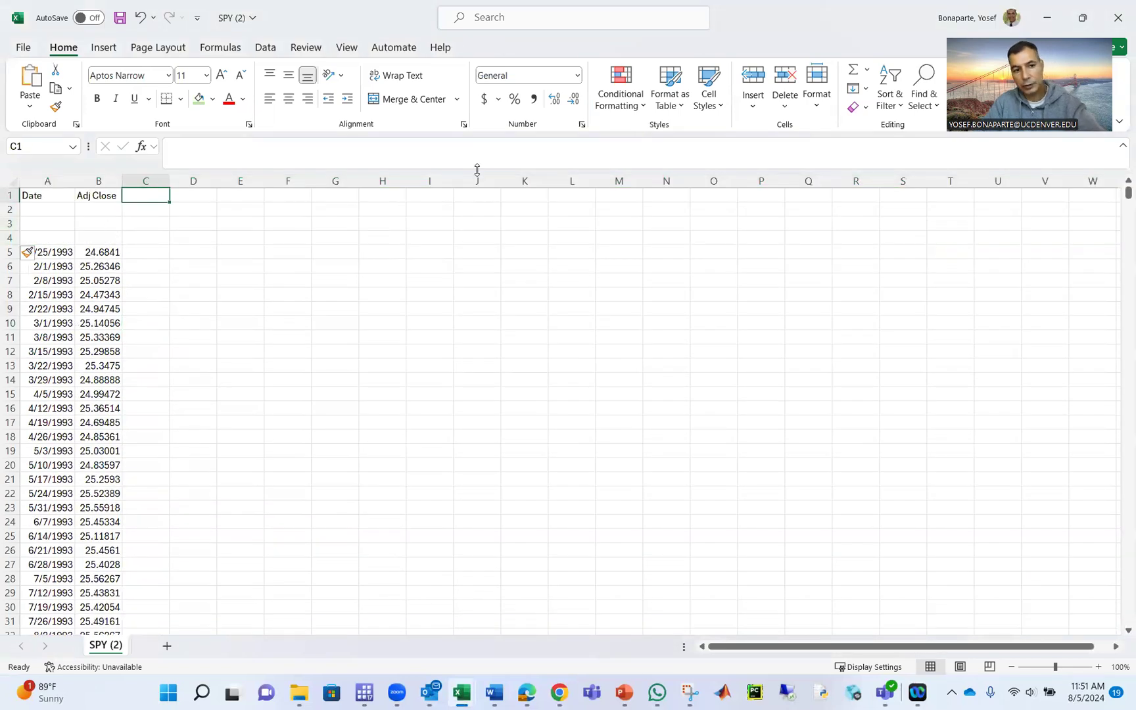
pyautogui.write('E')
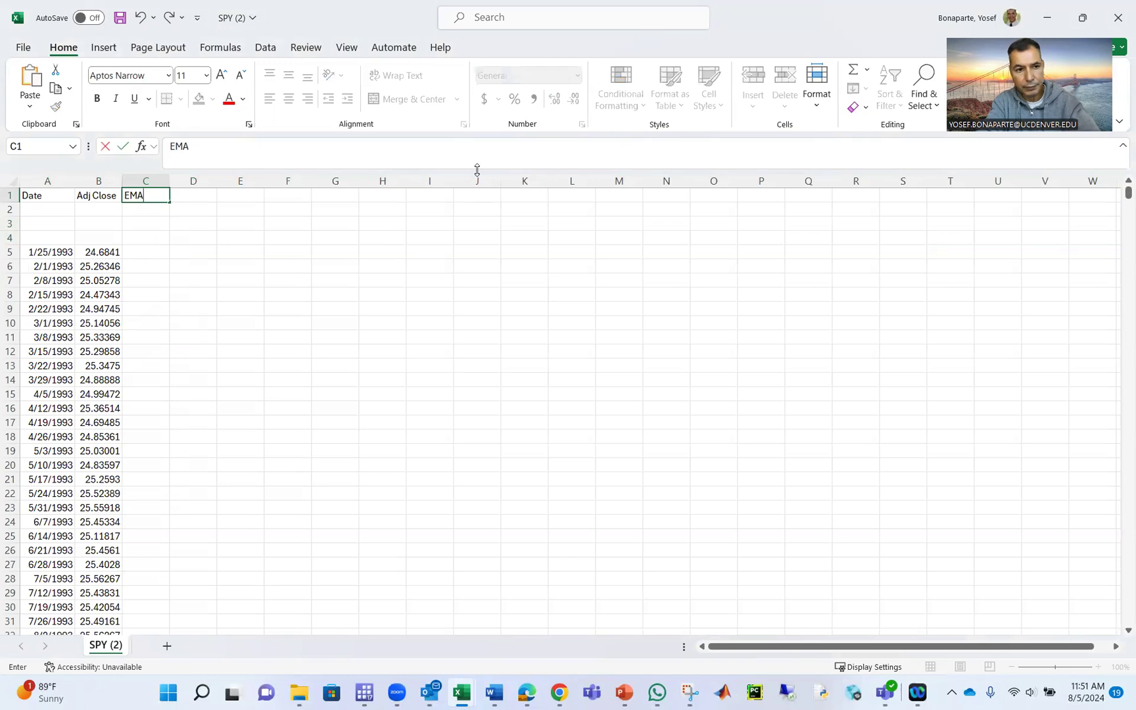
pyautogui.write('MA')
pyautogui.press('BackSpace')
pyautogui.press('BackSpace')
pyautogui.press('BackSpace')
pyautogui.press('Escape')
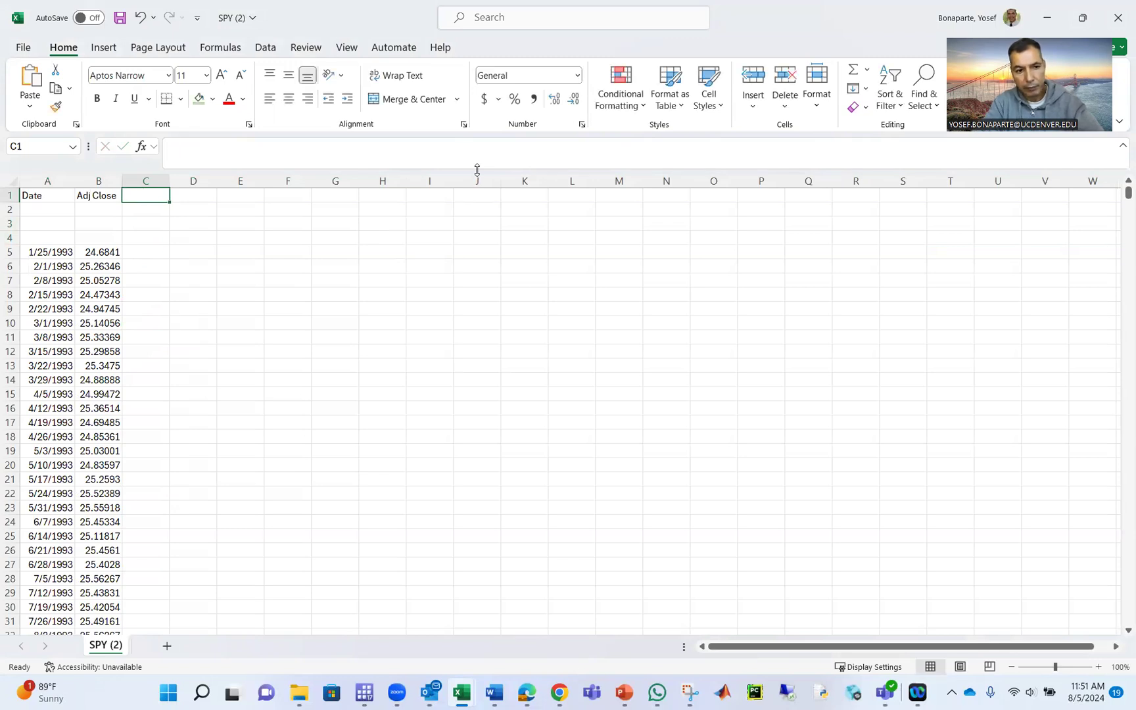
pyautogui.press('Right')
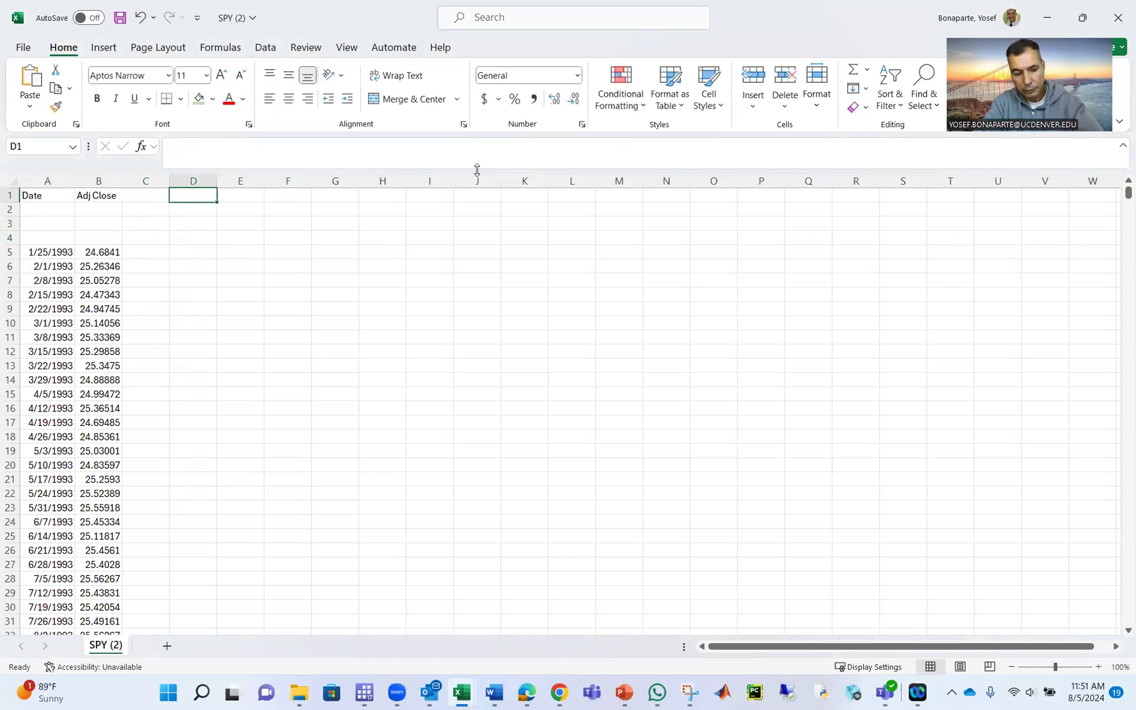
pyautogui.press('Left')
pyautogui.press('Right')
pyautogui.write('EMA')
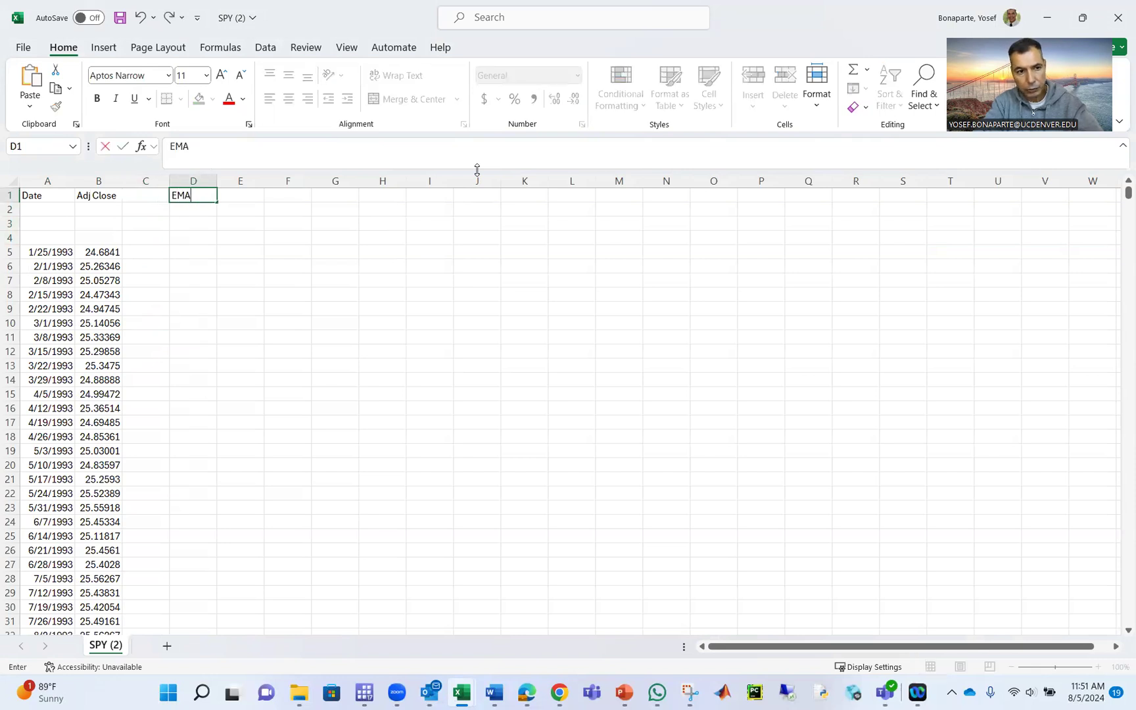
pyautogui.press('Return')
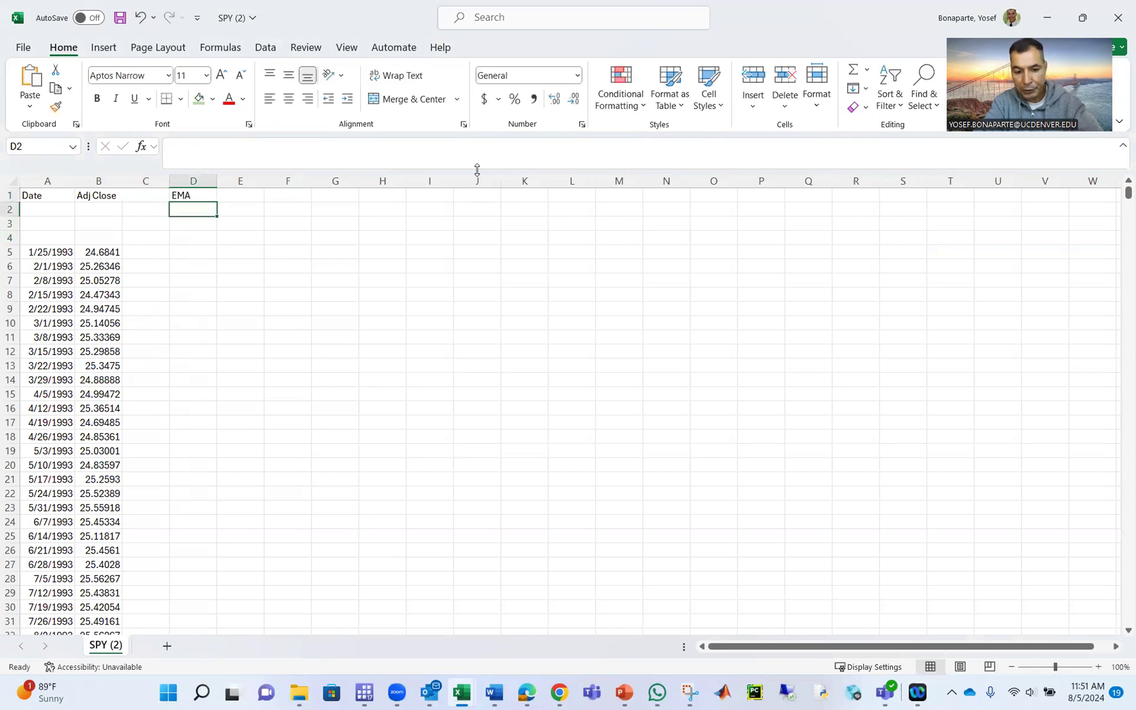
pyautogui.write('20')
pyautogui.press('Return')
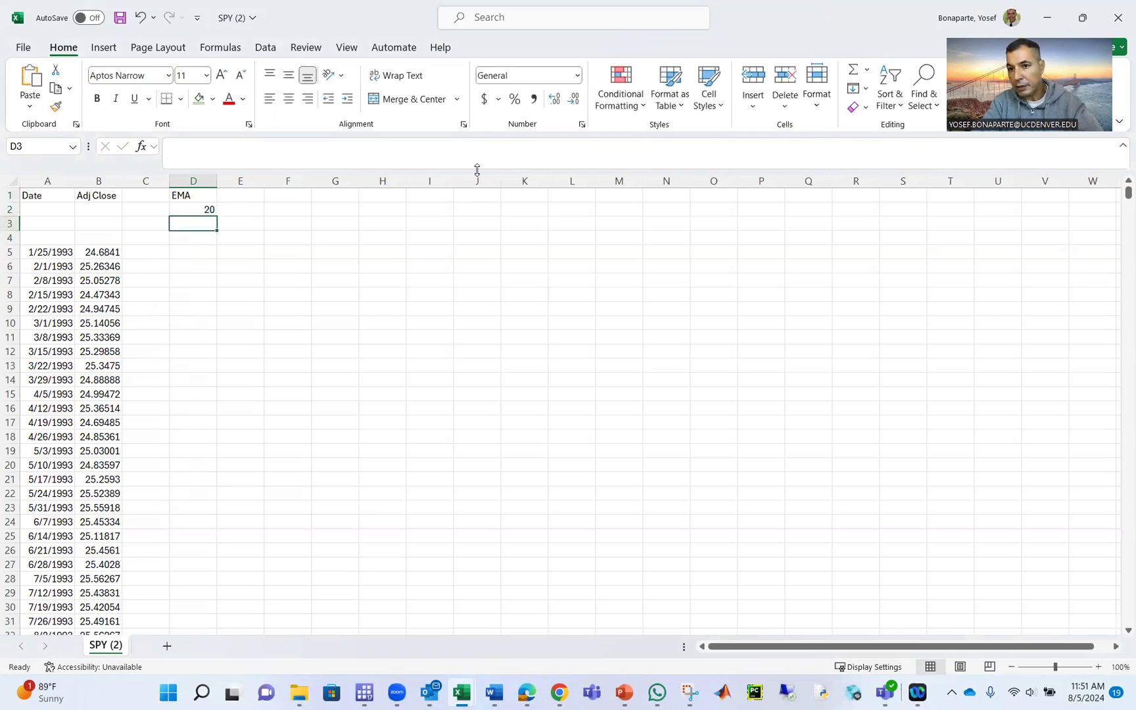
pyautogui.write('2')
pyautogui.press('Return')
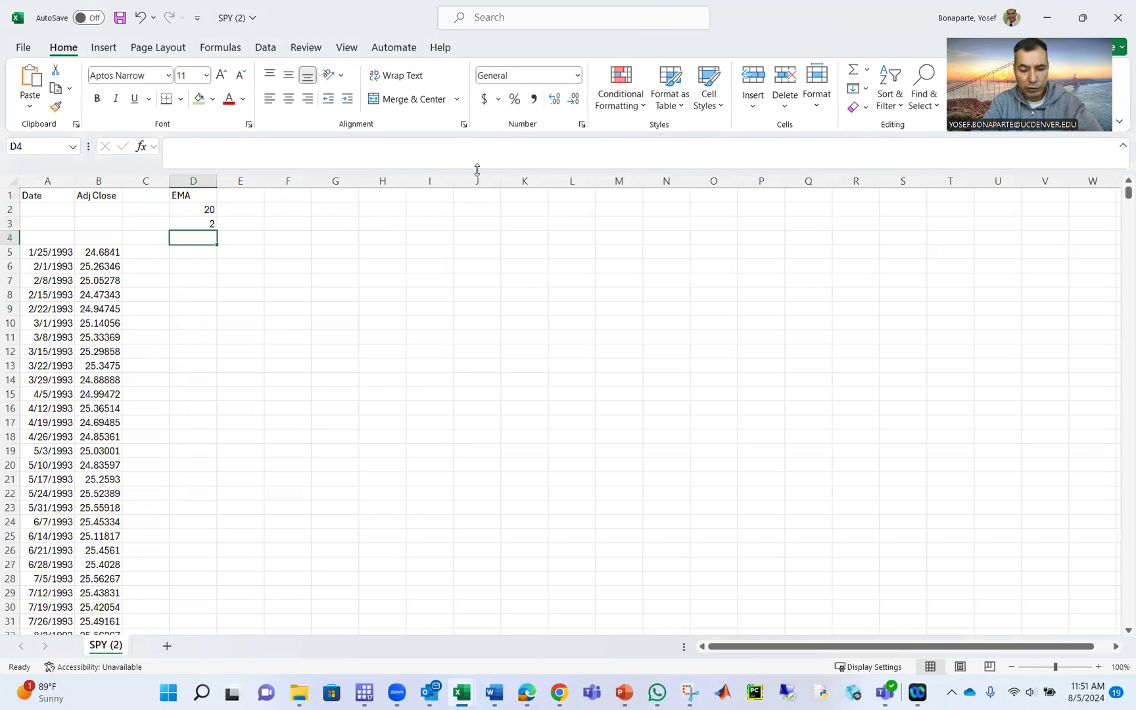
# Put the multiplier formula =D3/(D2+1) in D4, giving 0.095238
pyautogui.write('=')
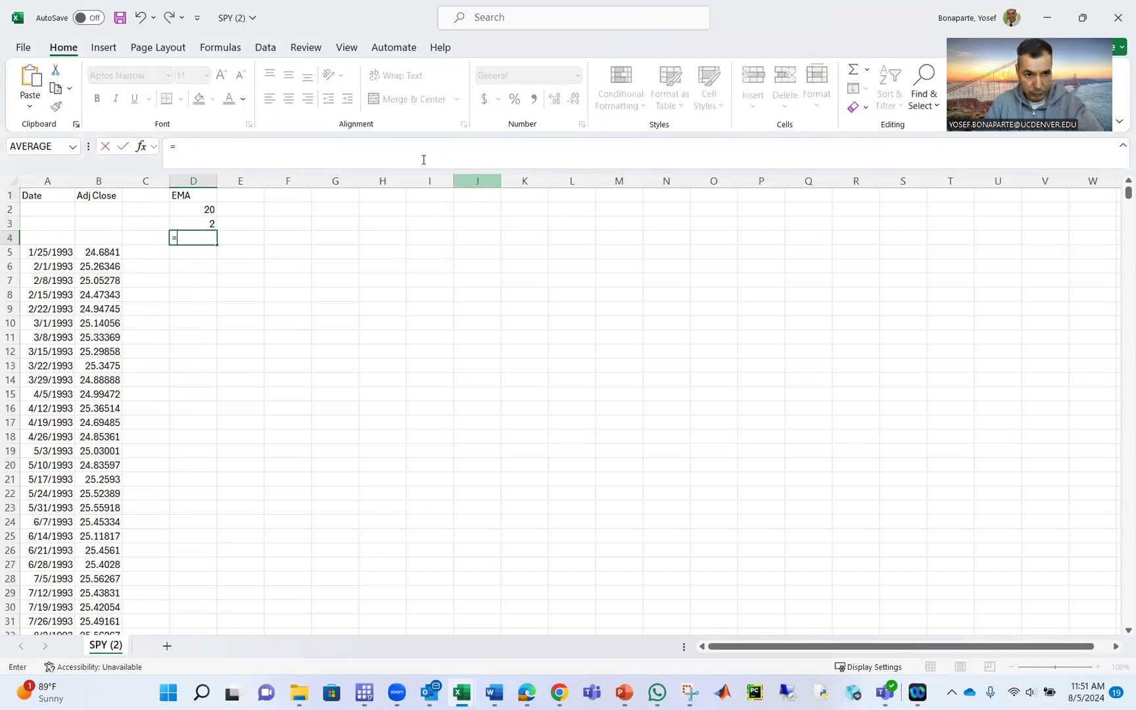
pyautogui.click(213, 223)
pyautogui.write('/(')
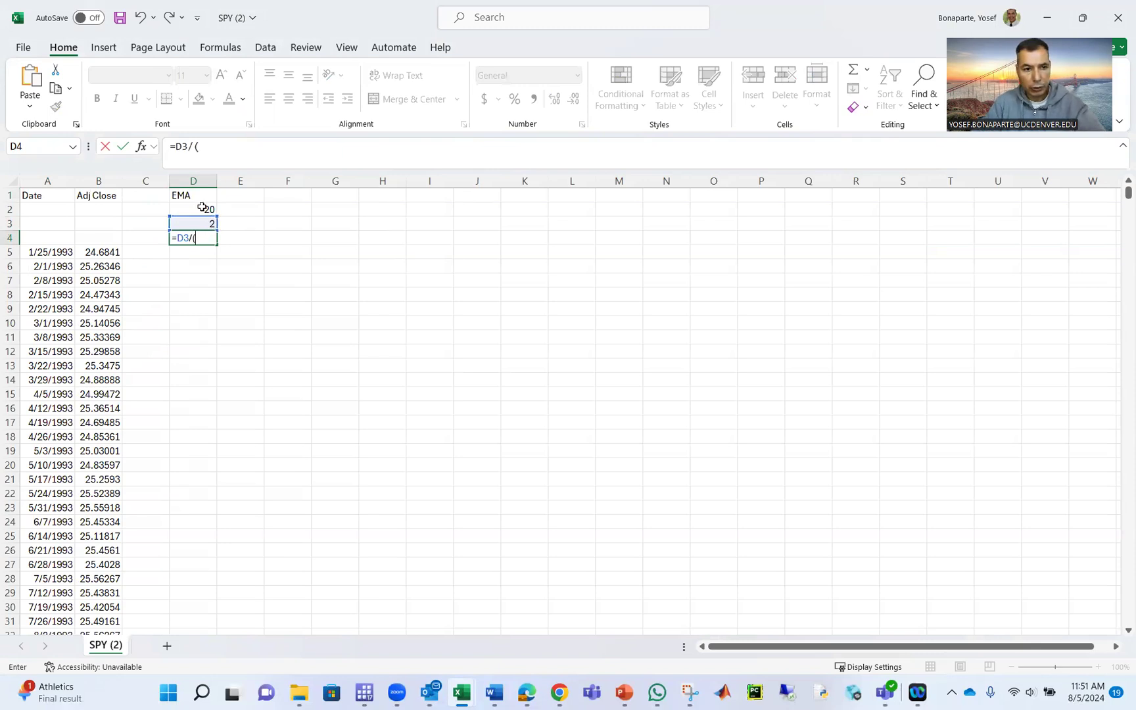
pyautogui.click(203, 208)
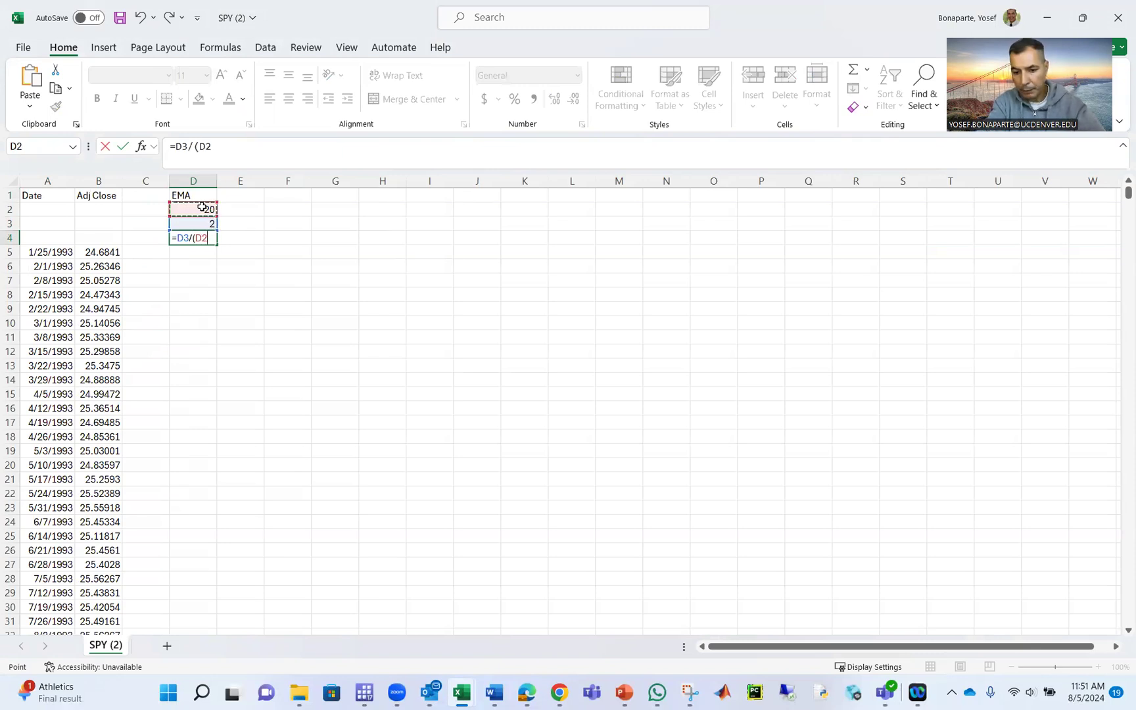
pyautogui.write('+1)')
pyautogui.hotkey('ctrl', 'Return')
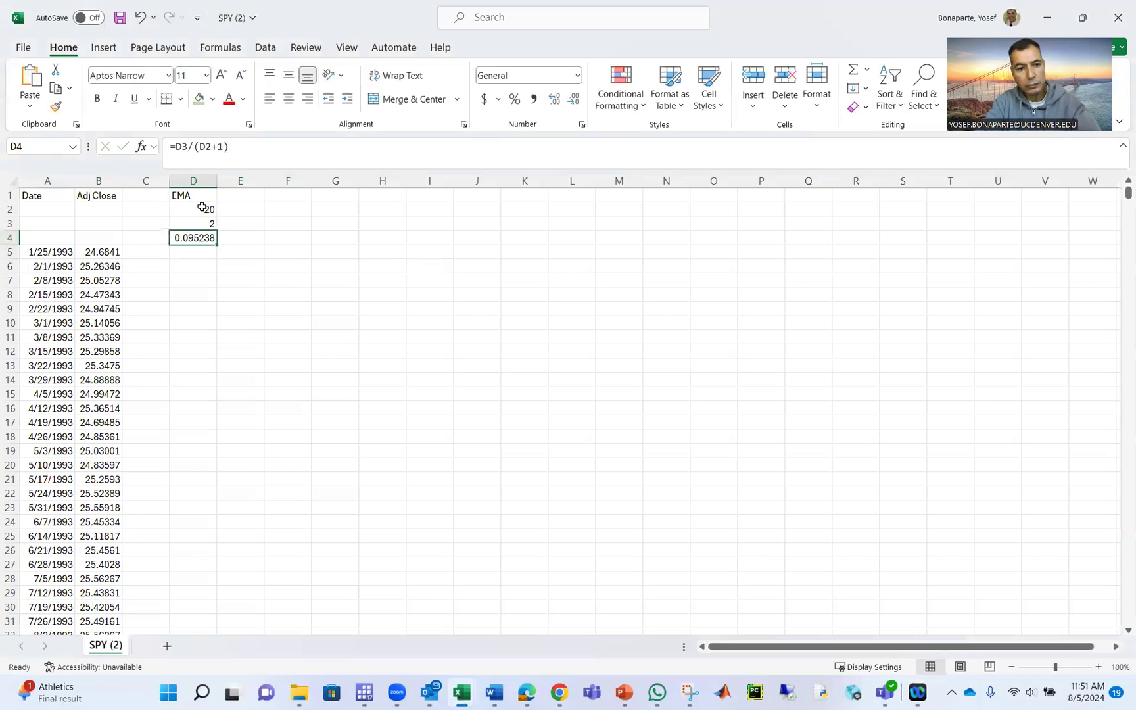
# Label C2:C4 as Period, may change and Multiplier
pyautogui.click(202, 208)
pyautogui.press('Left')
pyautogui.write('Period')
pyautogui.press('Return')
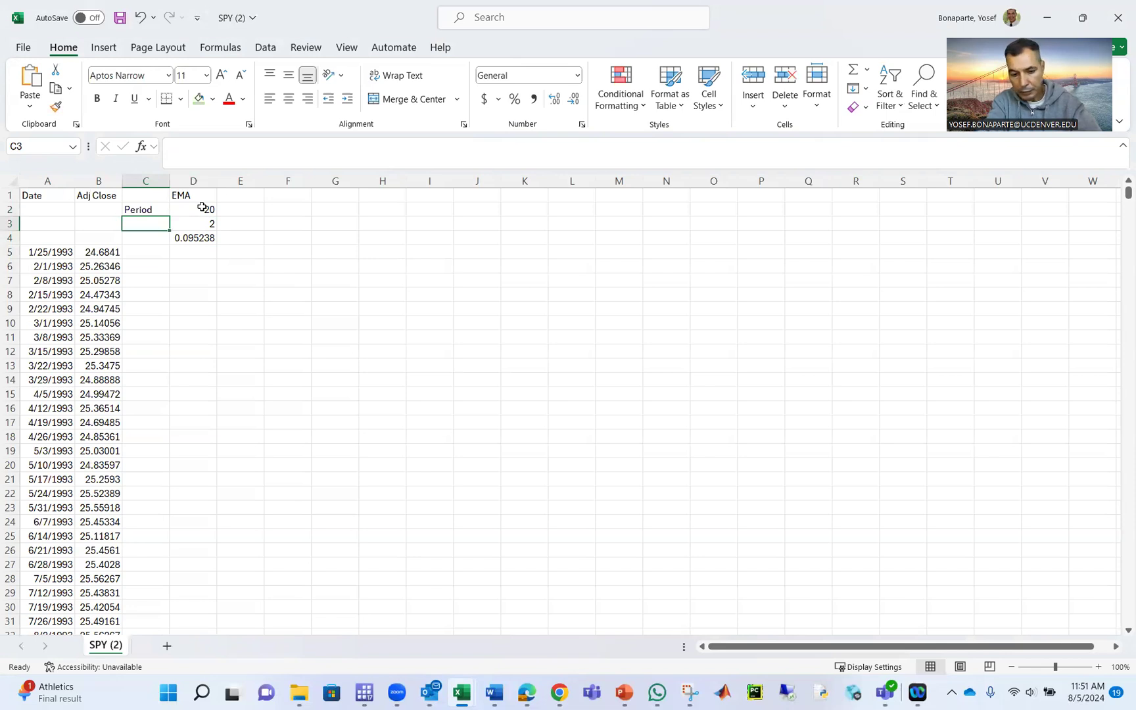
pyautogui.write('may')
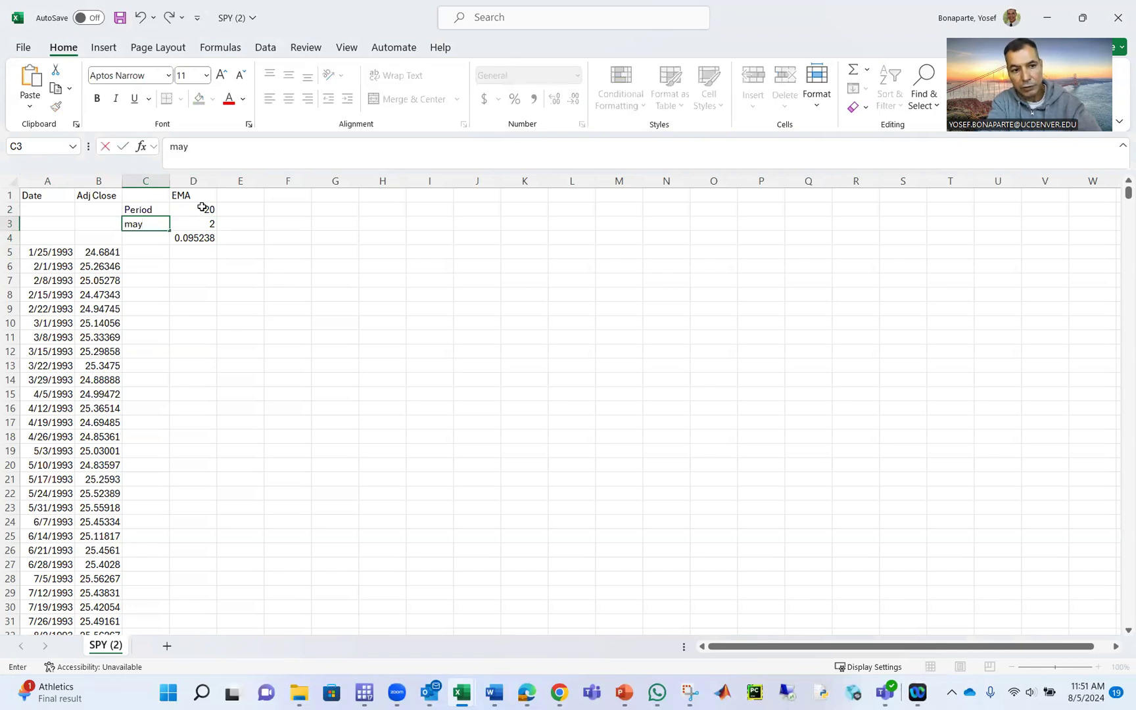
pyautogui.write(' change')
pyautogui.press('Return')
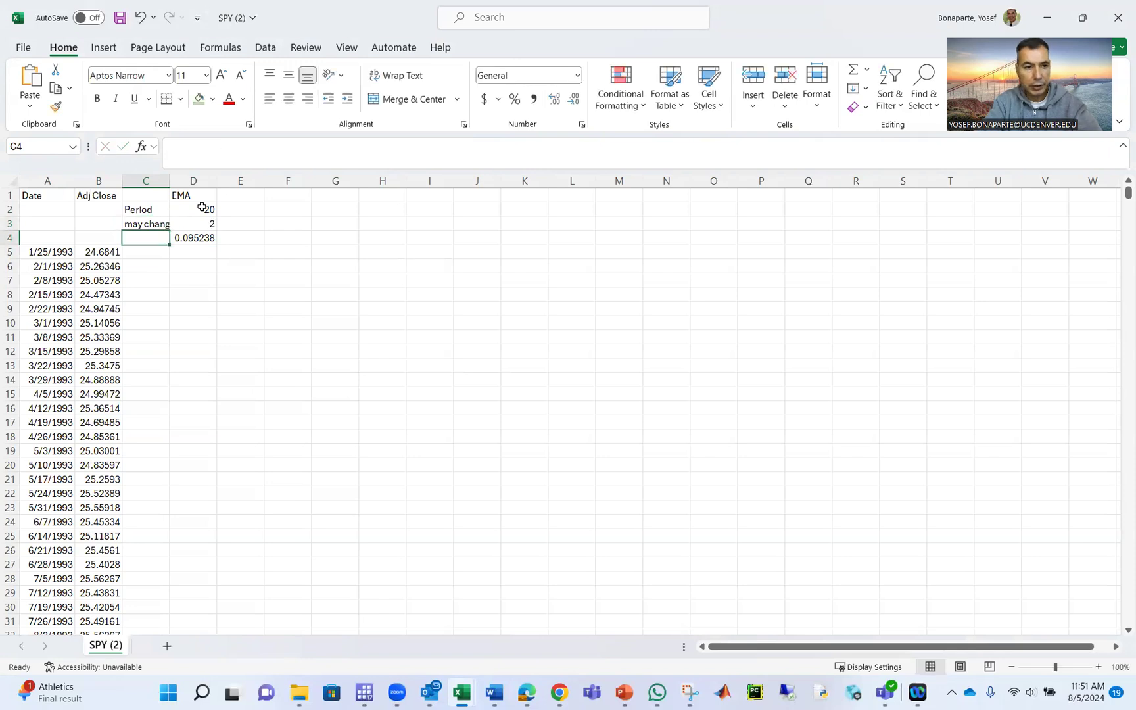
pyautogui.write('Multiplier')
pyautogui.press('Return')
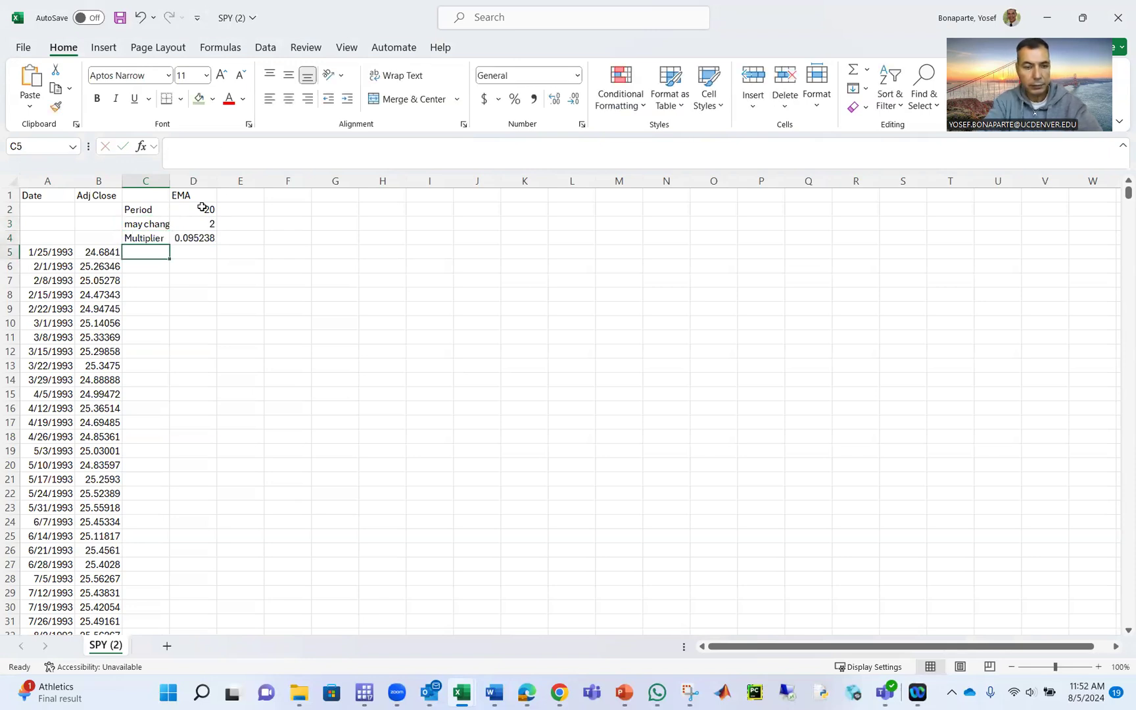
pyautogui.click(618, 695)
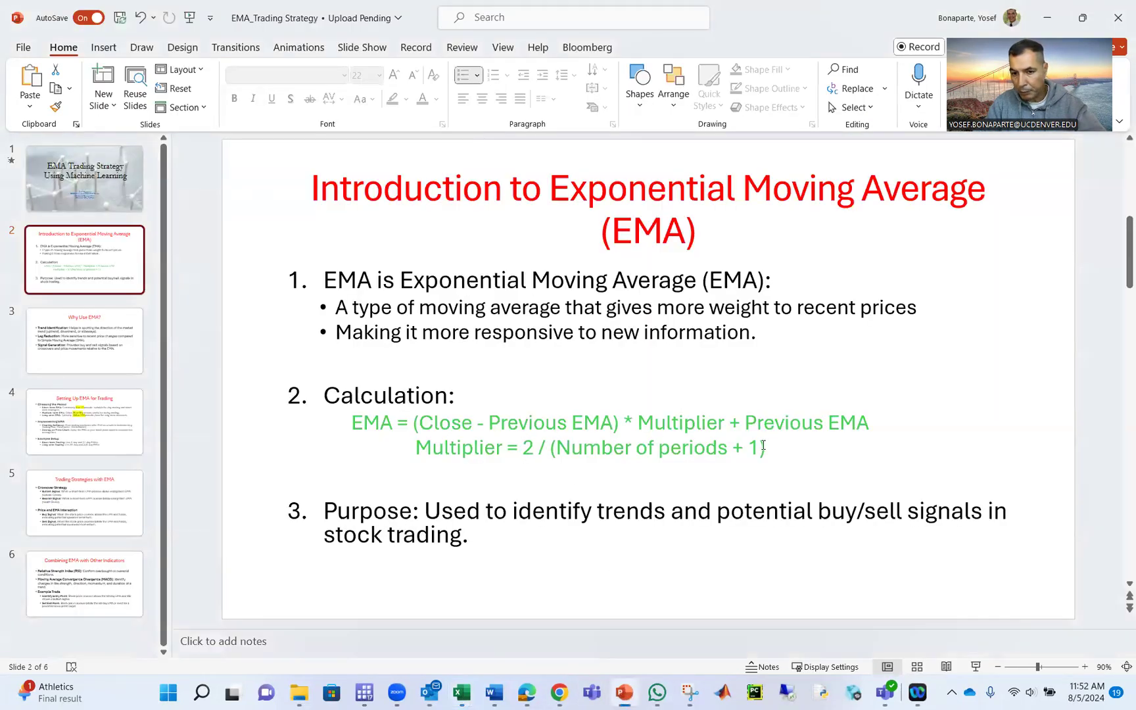
# Back in the SPY (2) workbook, drag column C wider so 'may change' shows fully
pyautogui.moveTo(462, 692)
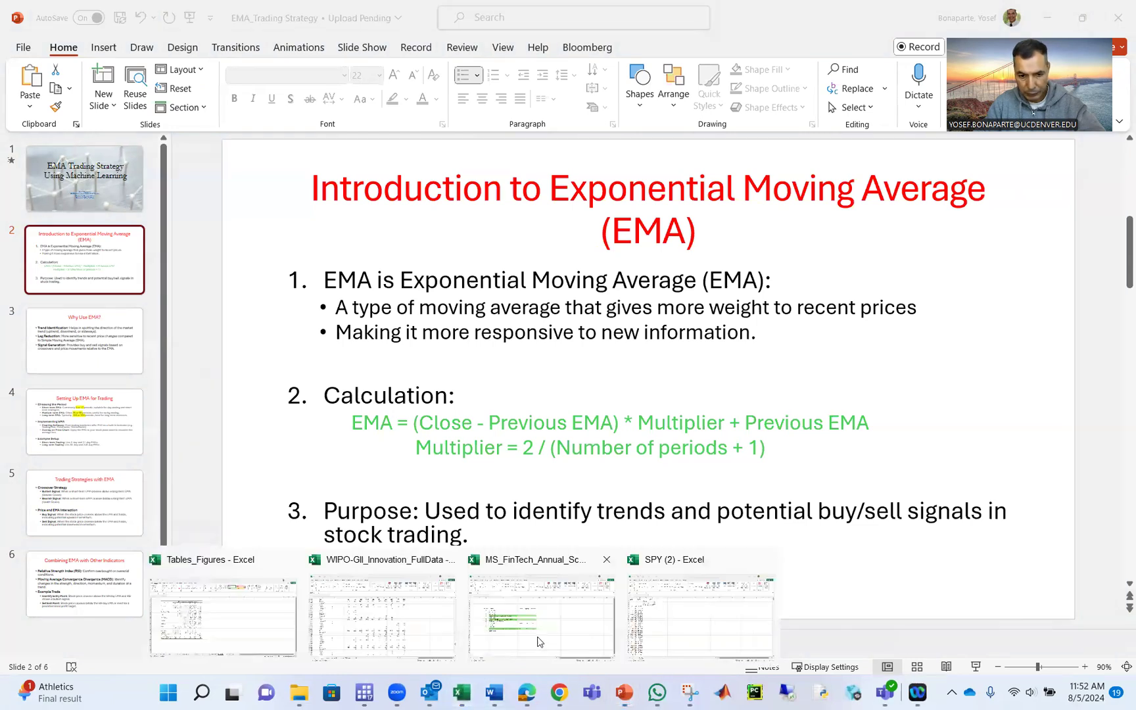
pyautogui.click(679, 609)
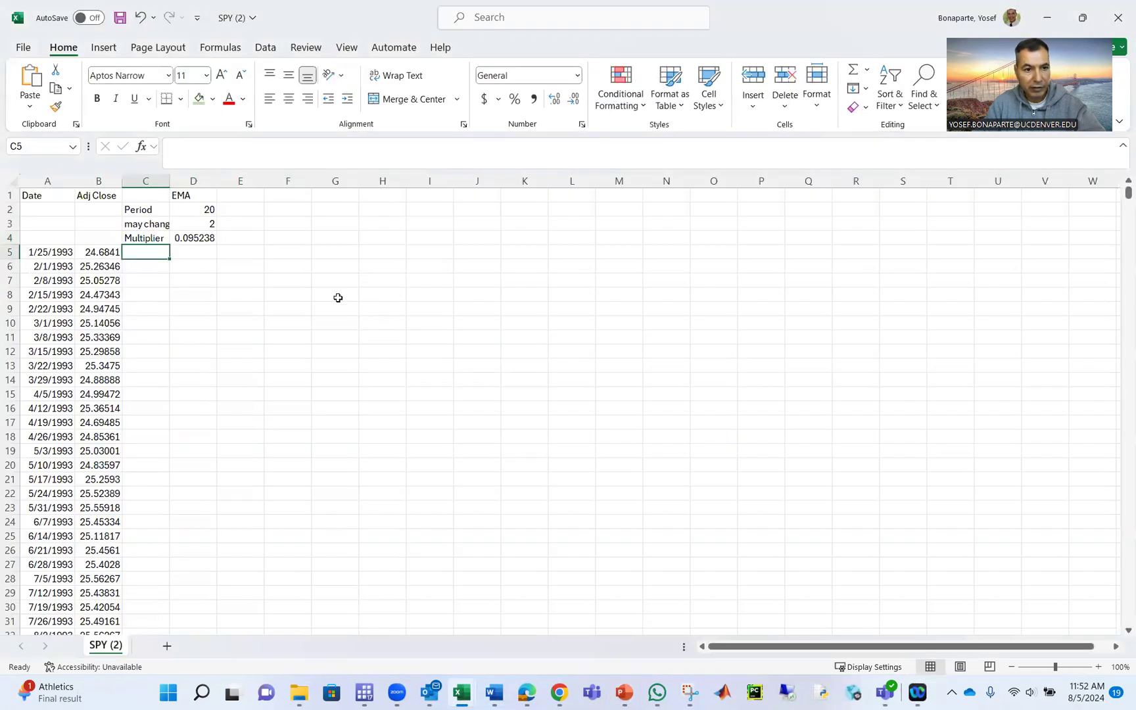
pyautogui.click(209, 240)
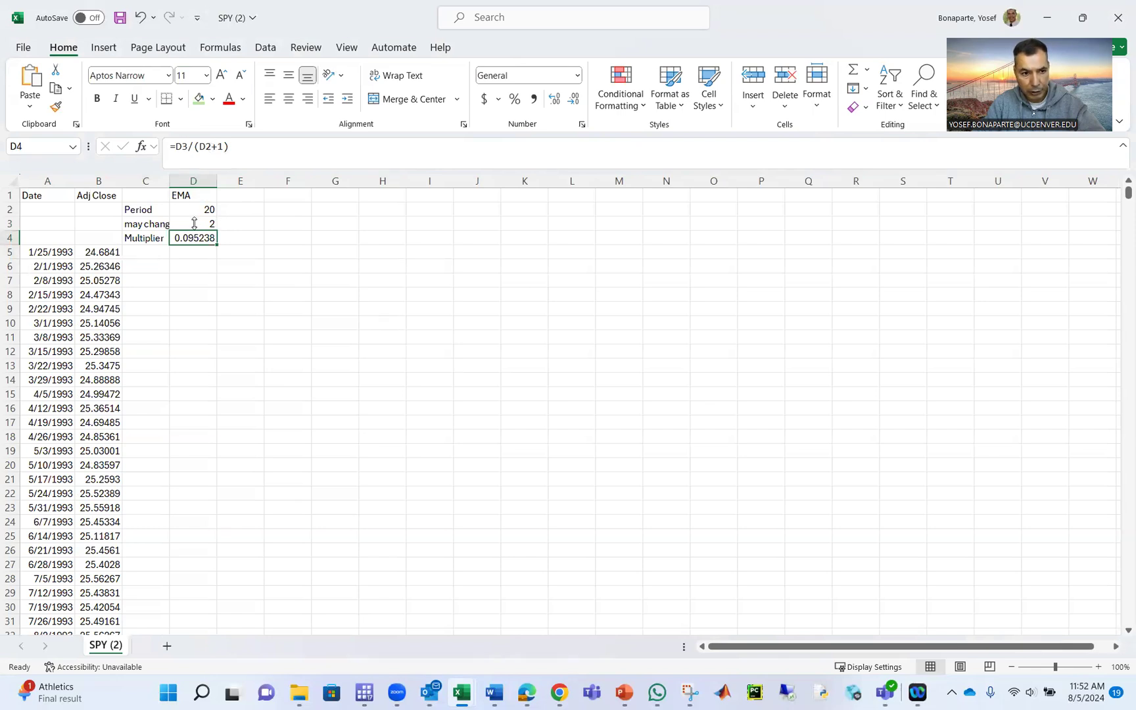
pyautogui.moveTo(174, 182); pyautogui.dragTo(192, 182)
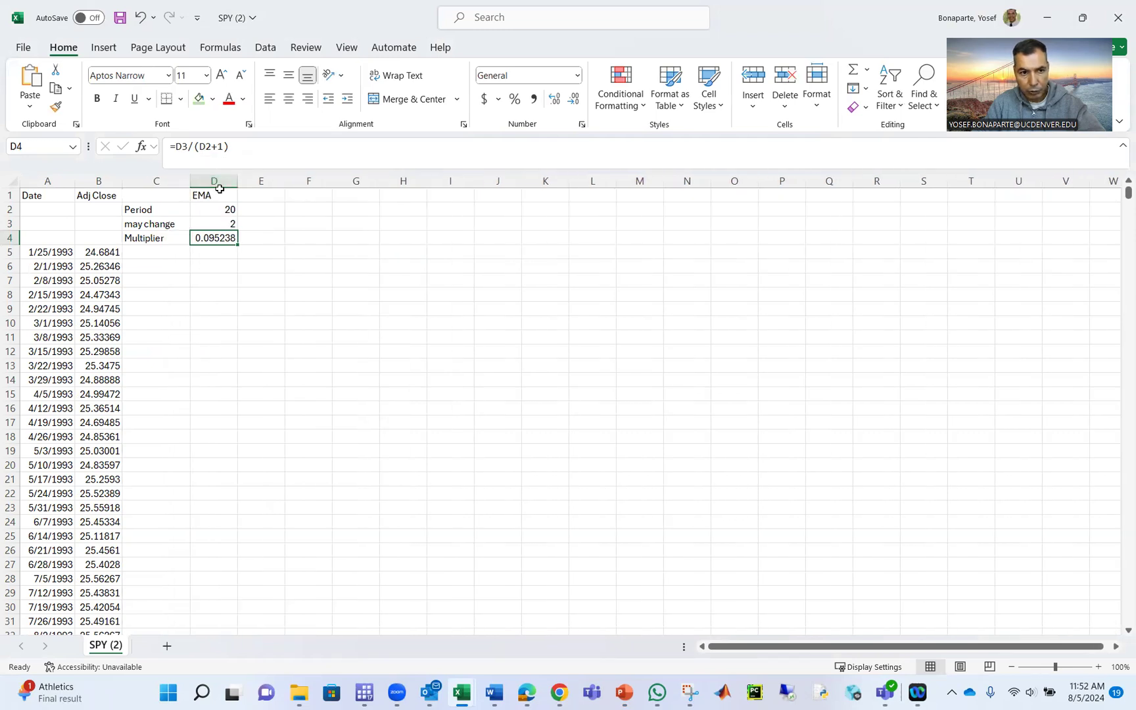
pyautogui.click(284, 288)
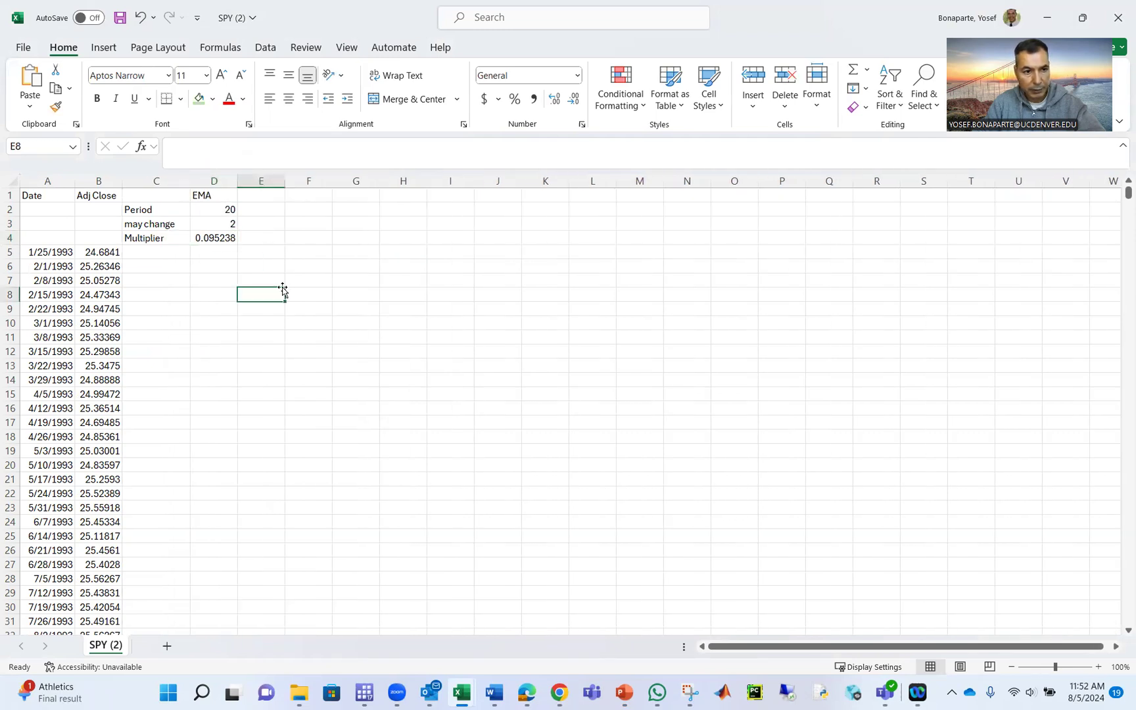
pyautogui.click(224, 248)
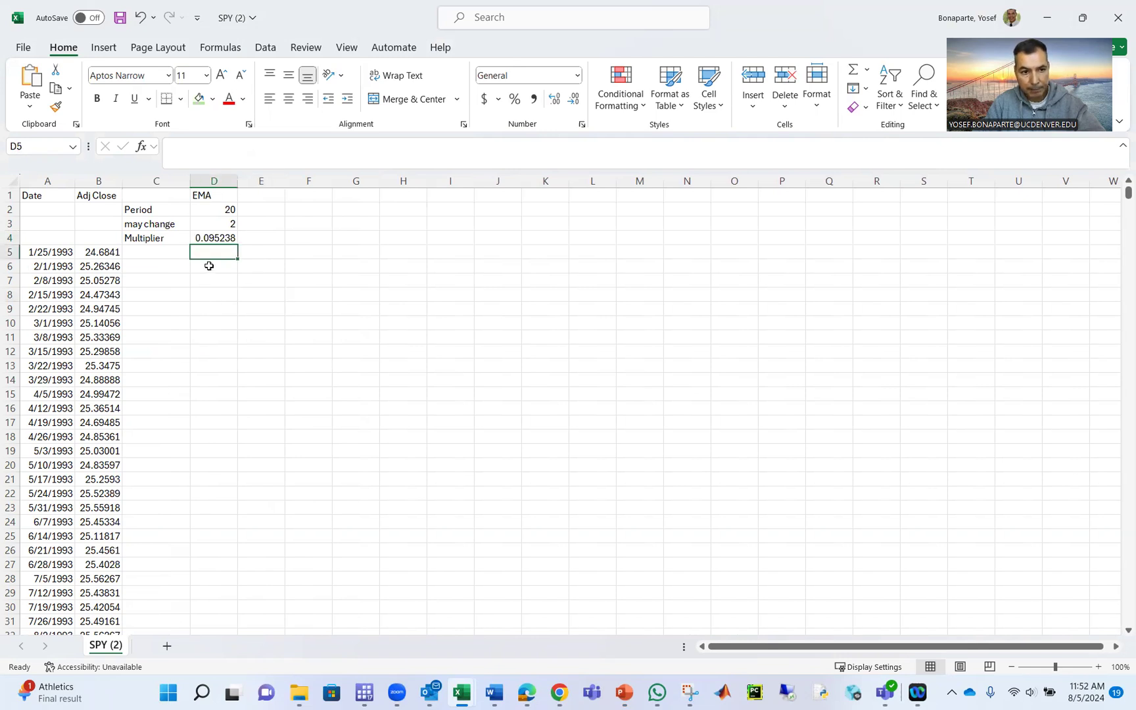
pyautogui.click(113, 253)
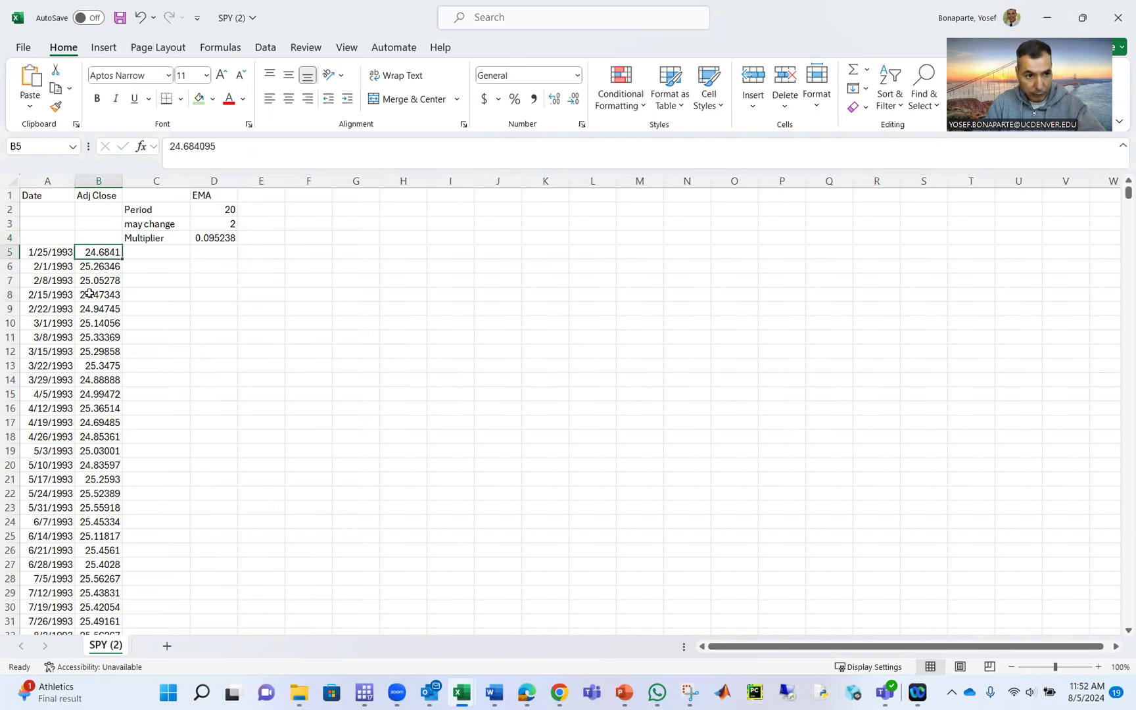
pyautogui.click(205, 211)
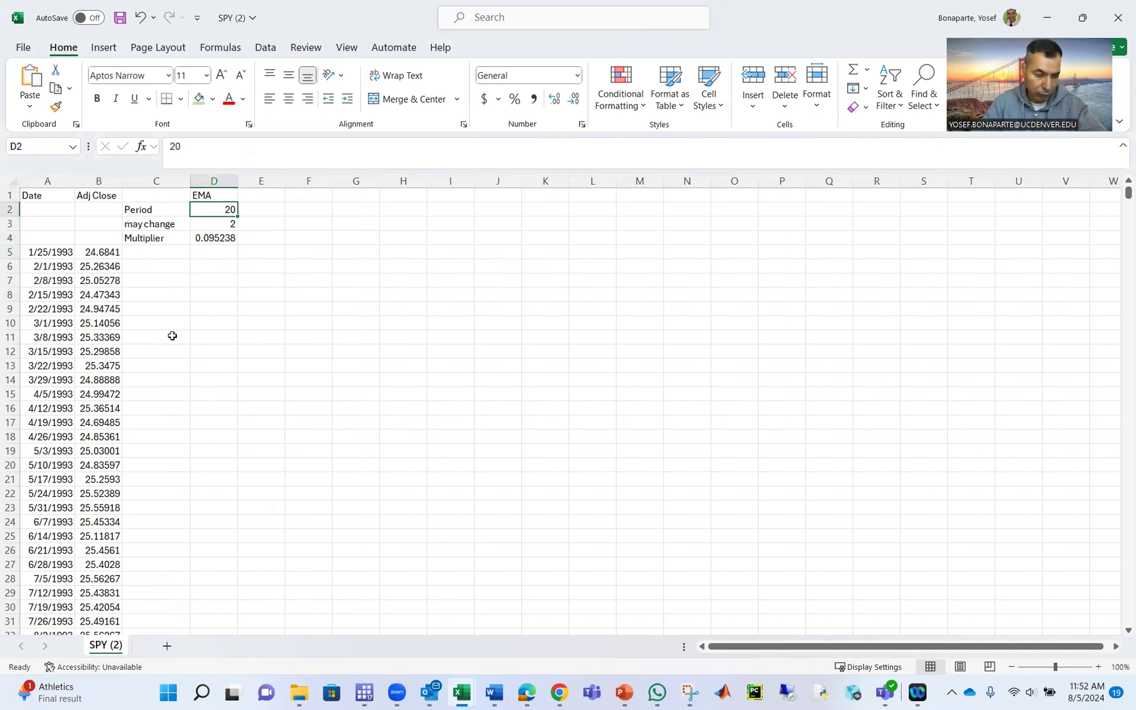
pyautogui.click(109, 251)
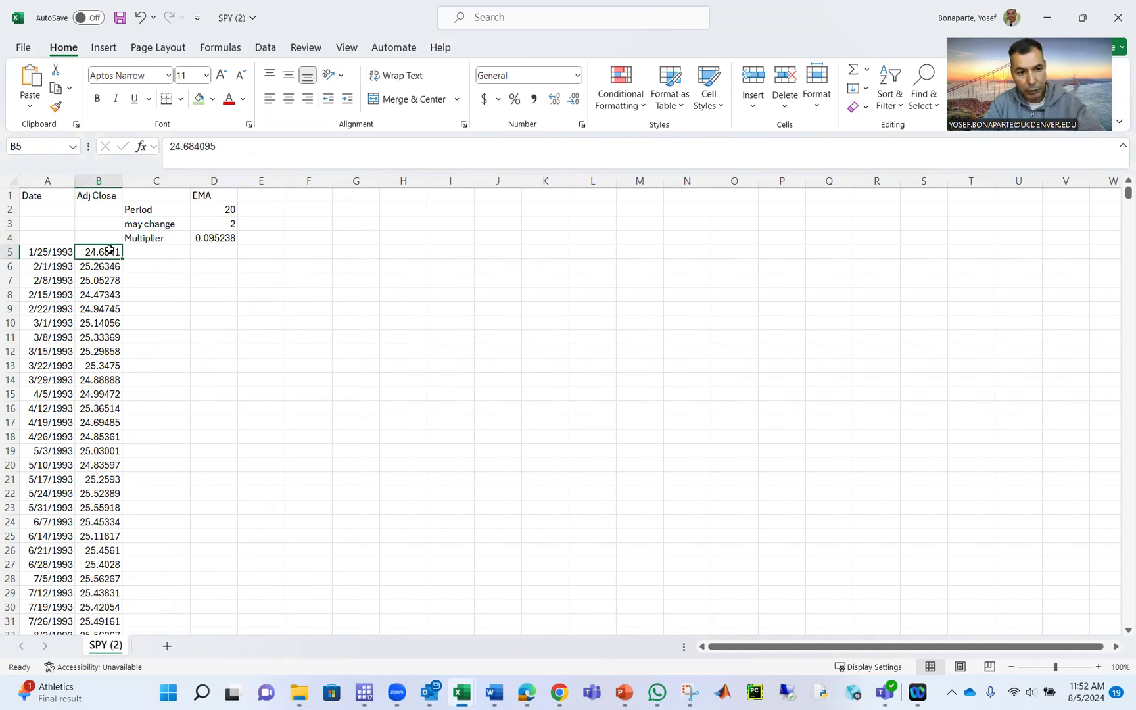
pyautogui.press('Down')
pyautogui.press('Down')
pyautogui.press('Down')
pyautogui.press('Down')
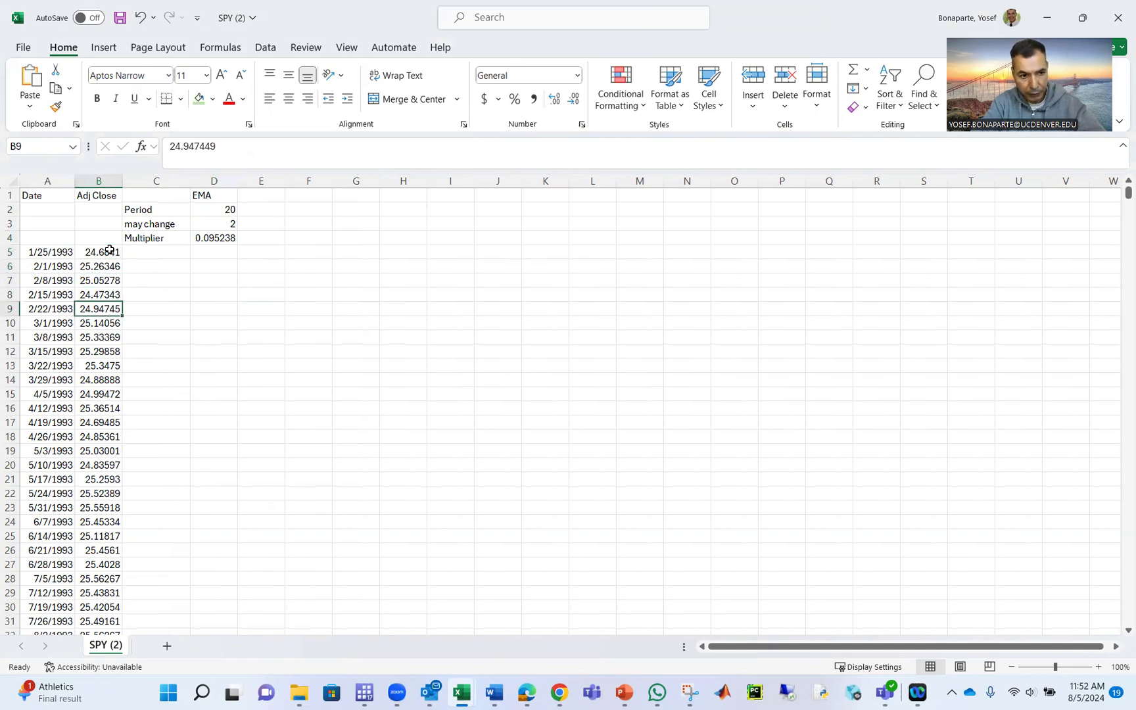
pyautogui.press('Down')
pyautogui.press('Down')
pyautogui.press('Down')
pyautogui.press('Down')
pyautogui.press('Down')
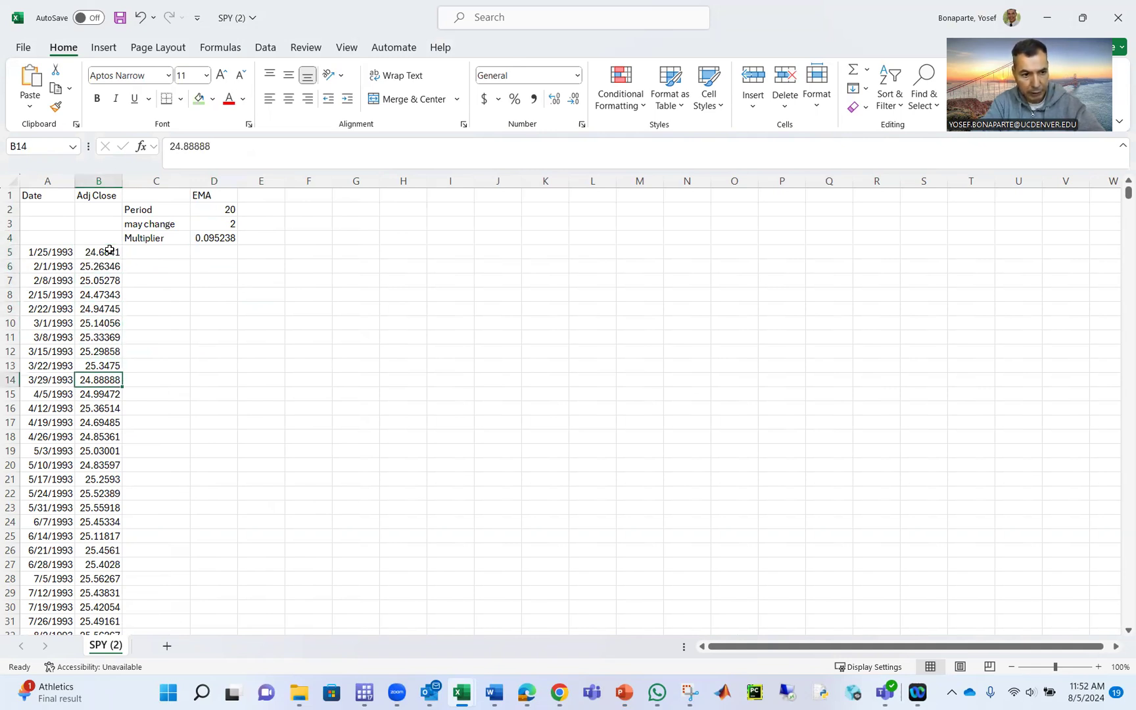
pyautogui.press('Down')
pyautogui.press('Down')
pyautogui.press('Down')
pyautogui.press('Down')
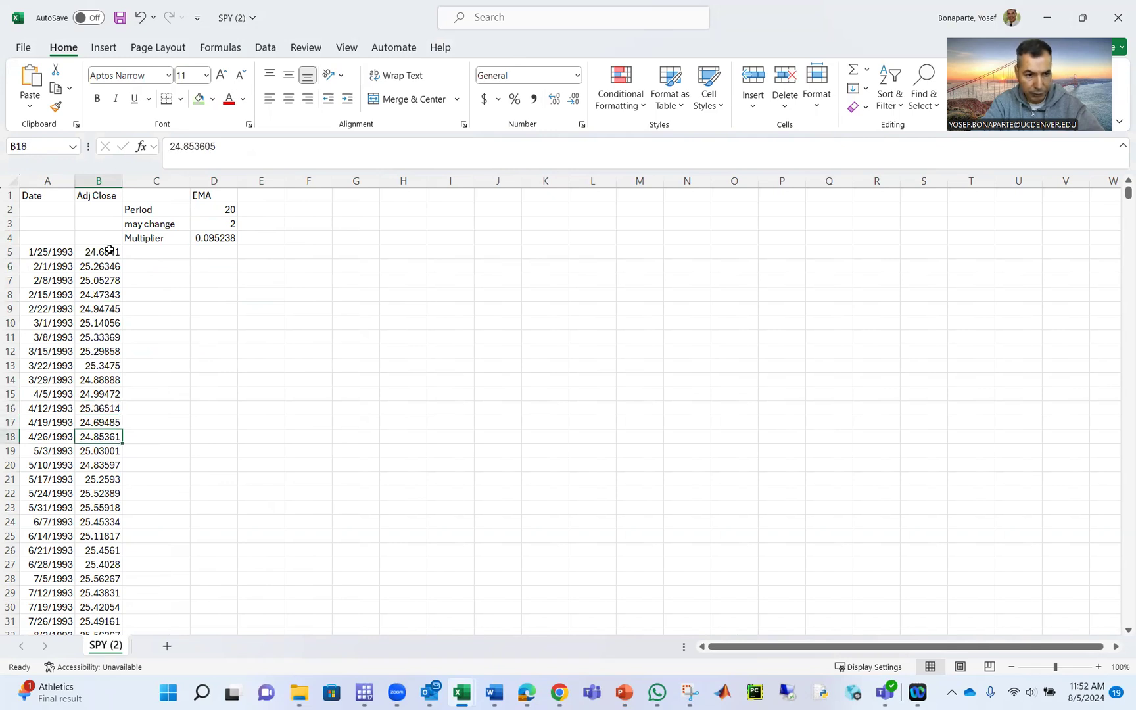
pyautogui.press('Down')
pyautogui.press('Down')
pyautogui.press('Down')
pyautogui.press('Down')
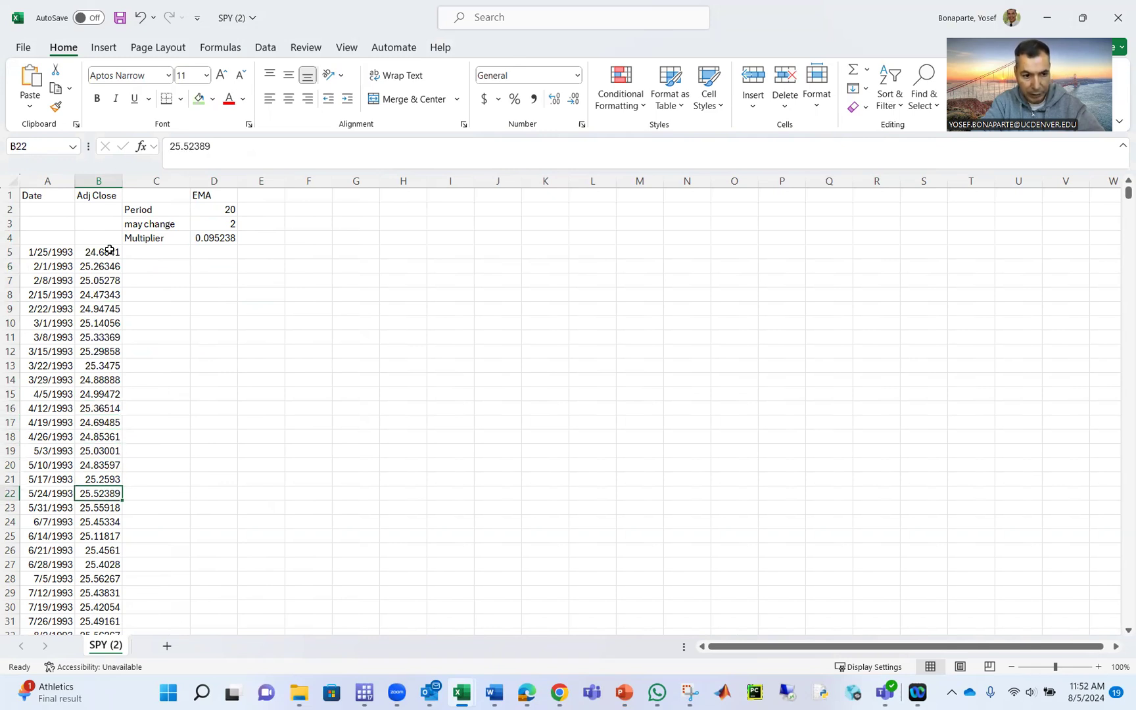
pyautogui.press('Down')
pyautogui.press('Down')
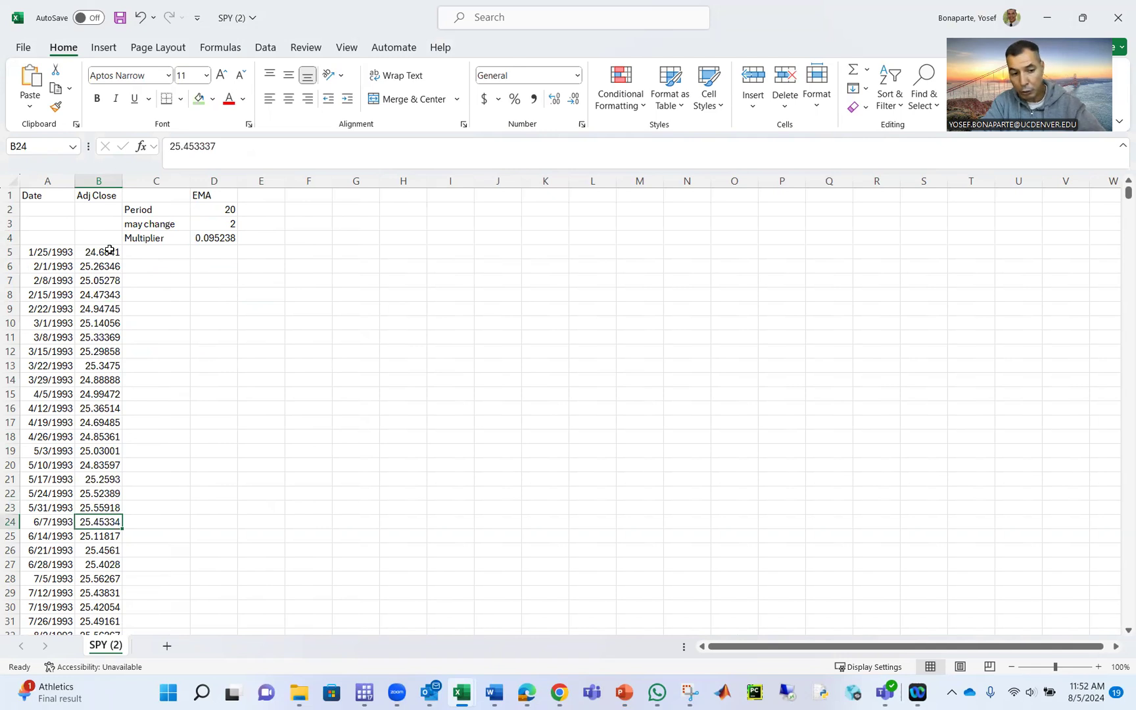
pyautogui.press('Right')
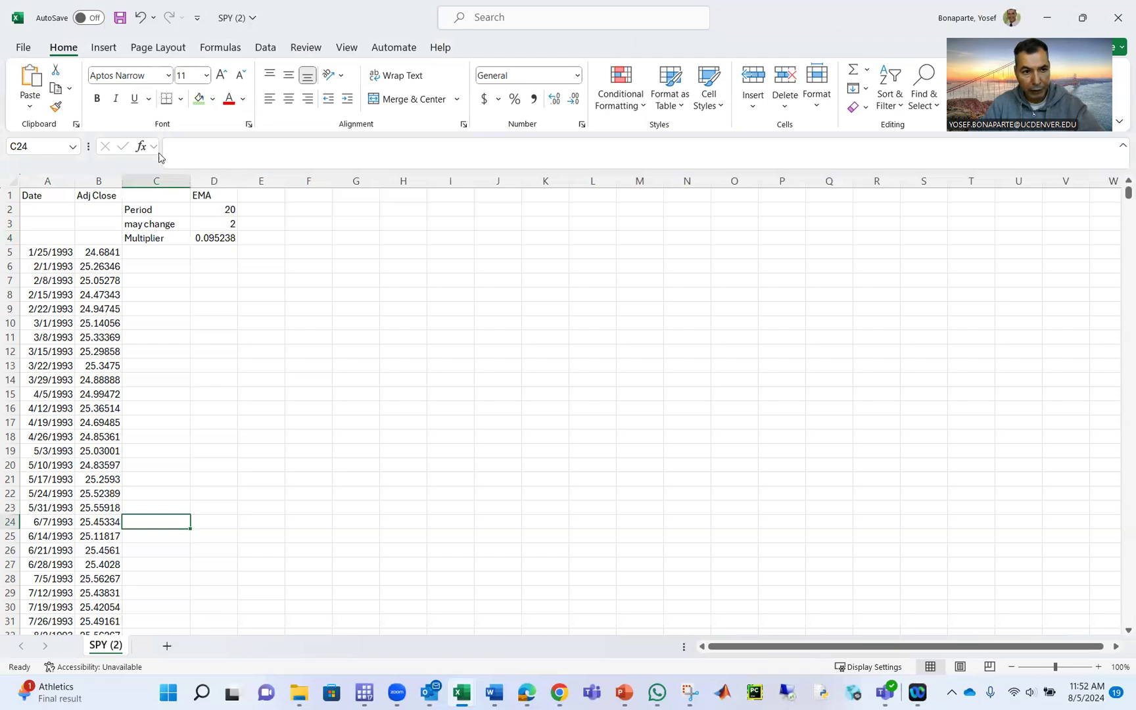
# Enter =AVERAGE(B5:B24) in C24, seeding the EMA at 25.100021
pyautogui.click(141, 146)
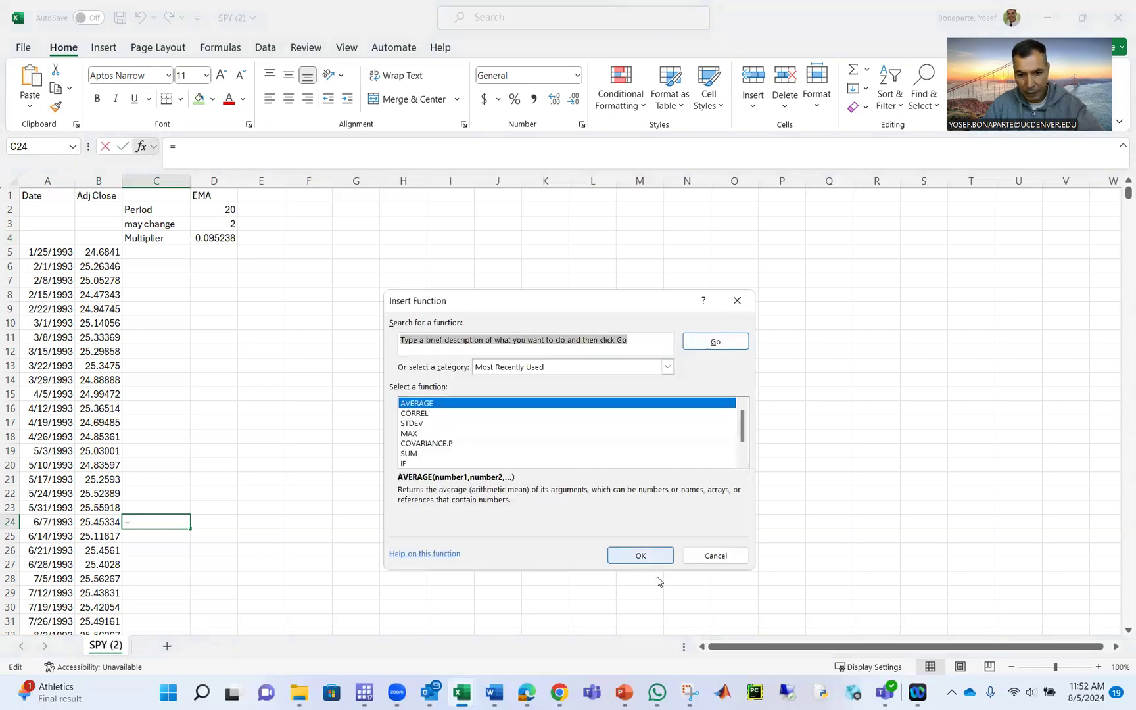
pyautogui.click(651, 557)
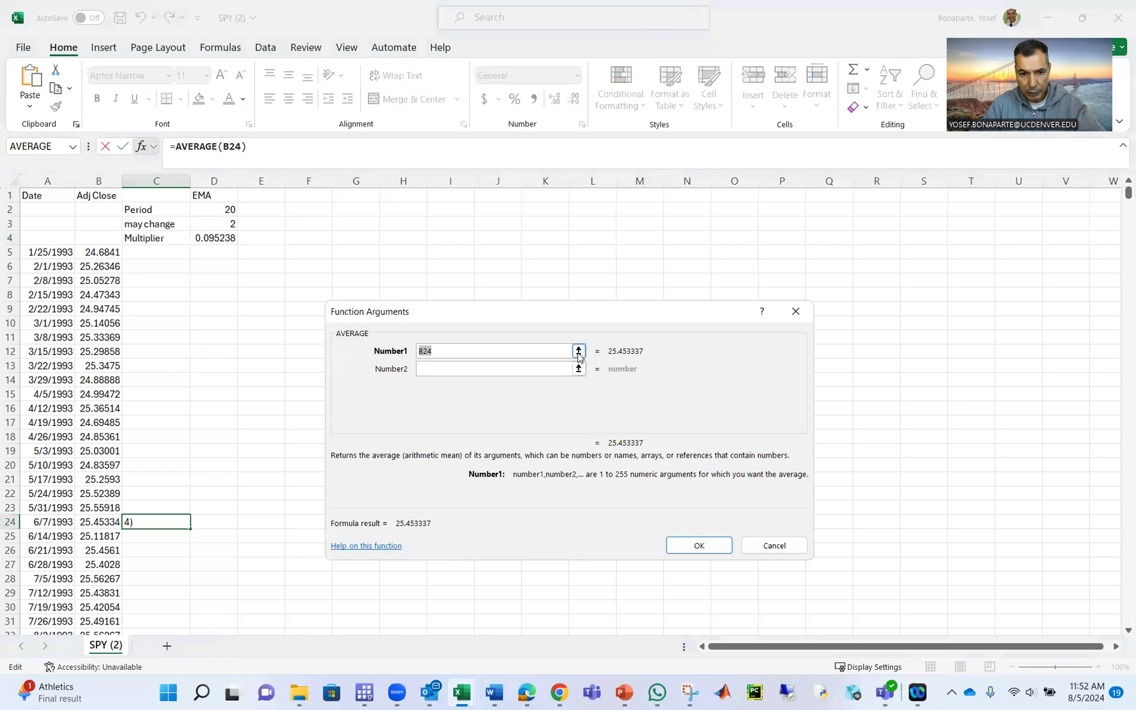
pyautogui.click(579, 350)
pyautogui.moveTo(99, 252); pyautogui.dragTo(100, 517)
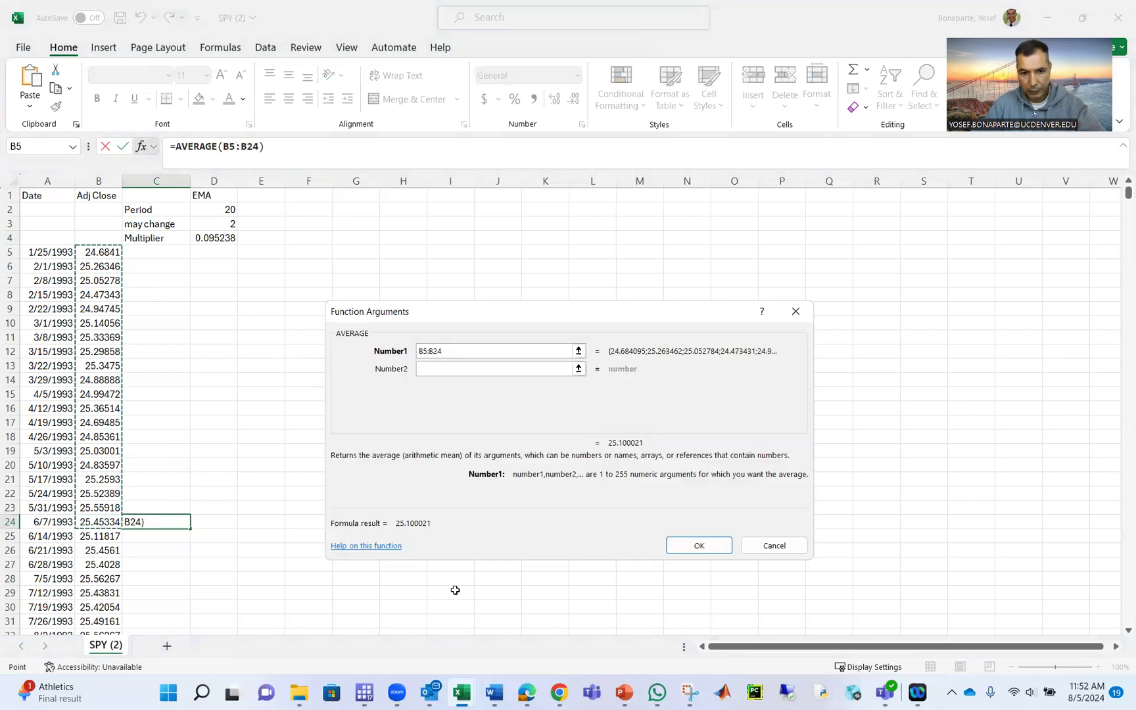
pyautogui.click(688, 545)
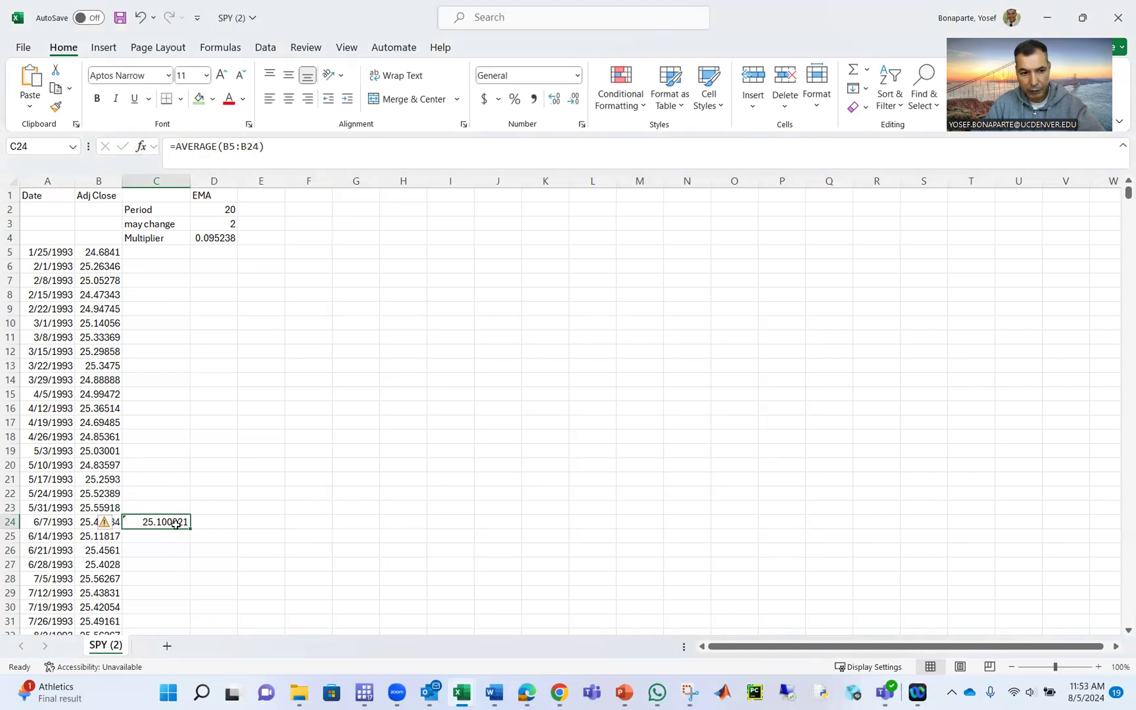
pyautogui.click(311, 197)
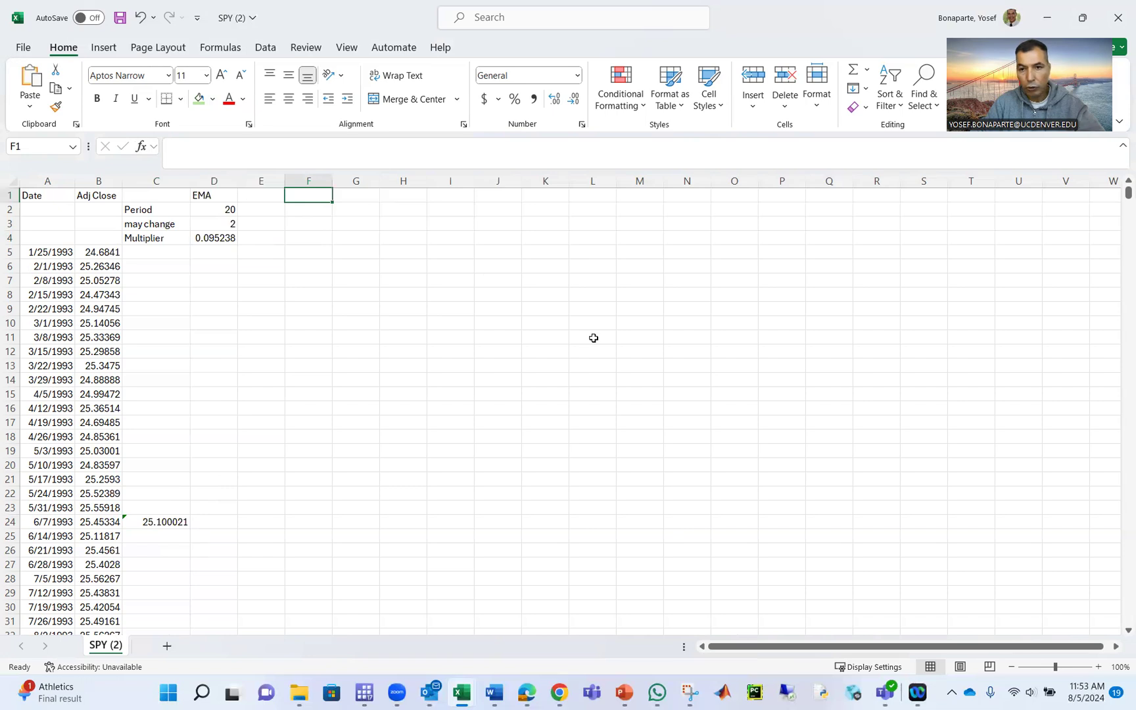
pyautogui.click(149, 522)
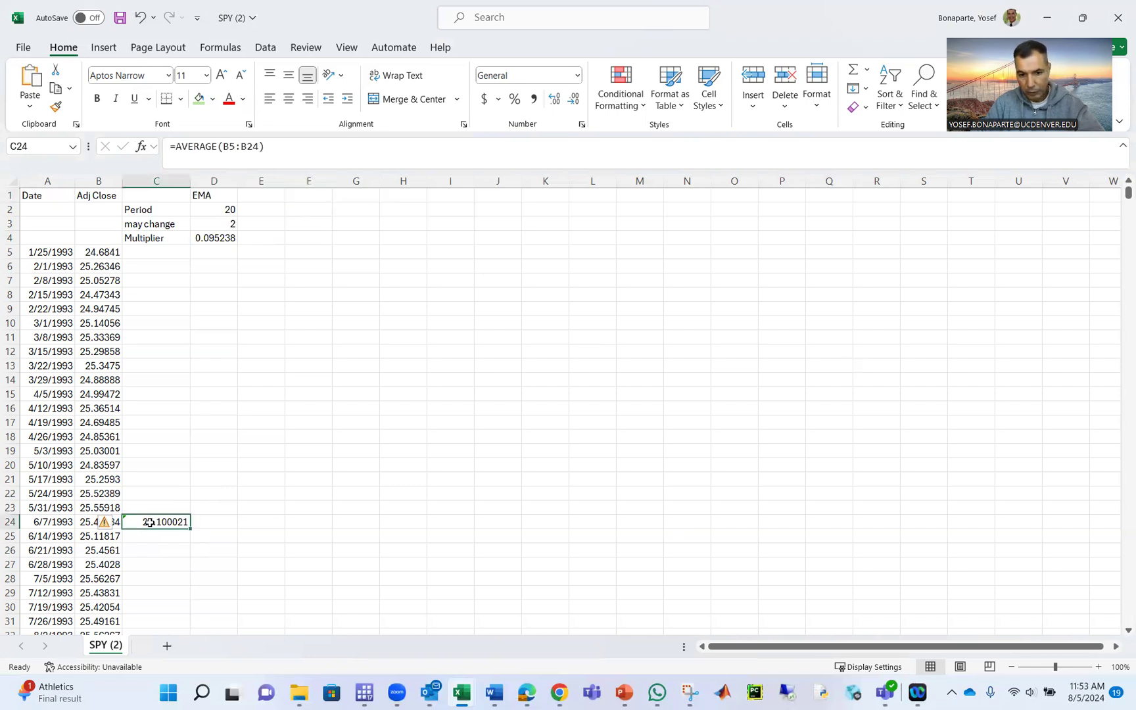
# Review the EMA formulas slide in PowerPoint, then return to the SPY (2) workbook
pyautogui.moveTo(534, 696)
pyautogui.click(624, 691)
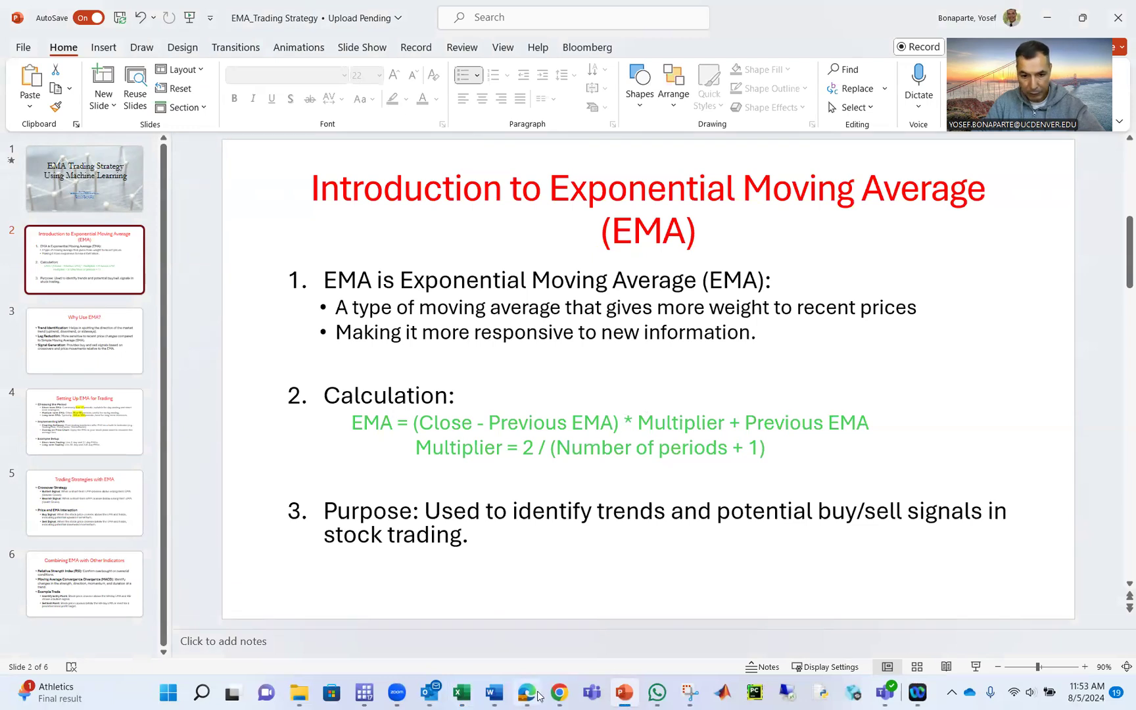
pyautogui.moveTo(630, 696)
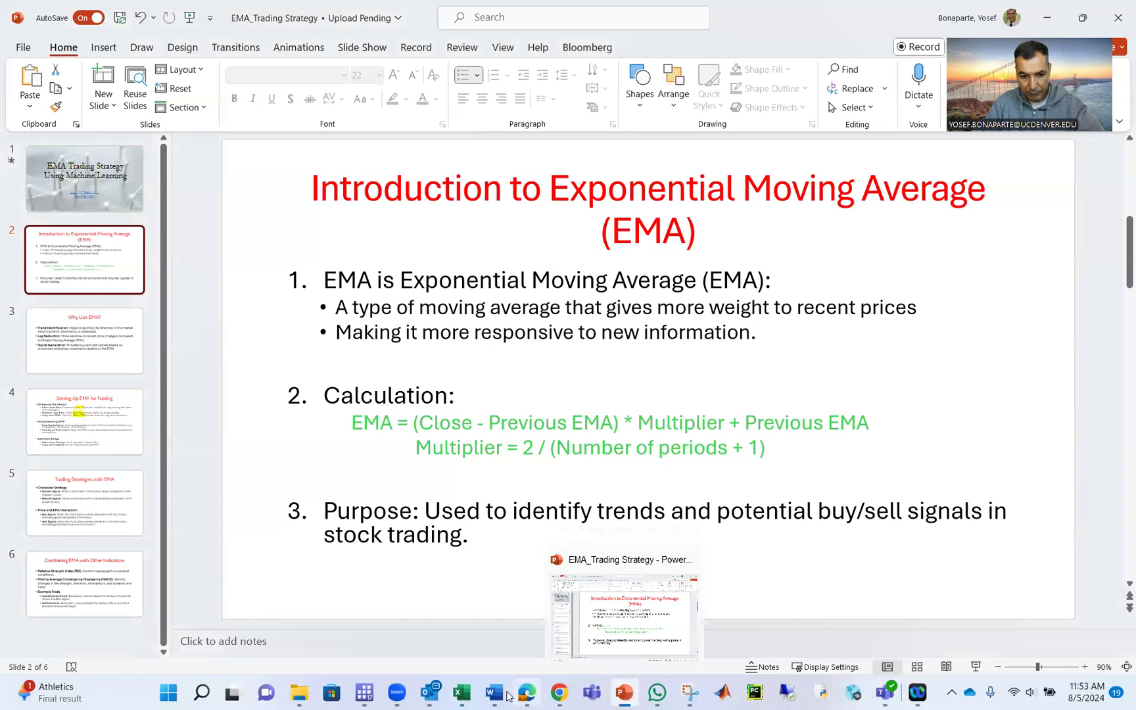
pyautogui.moveTo(498, 692)
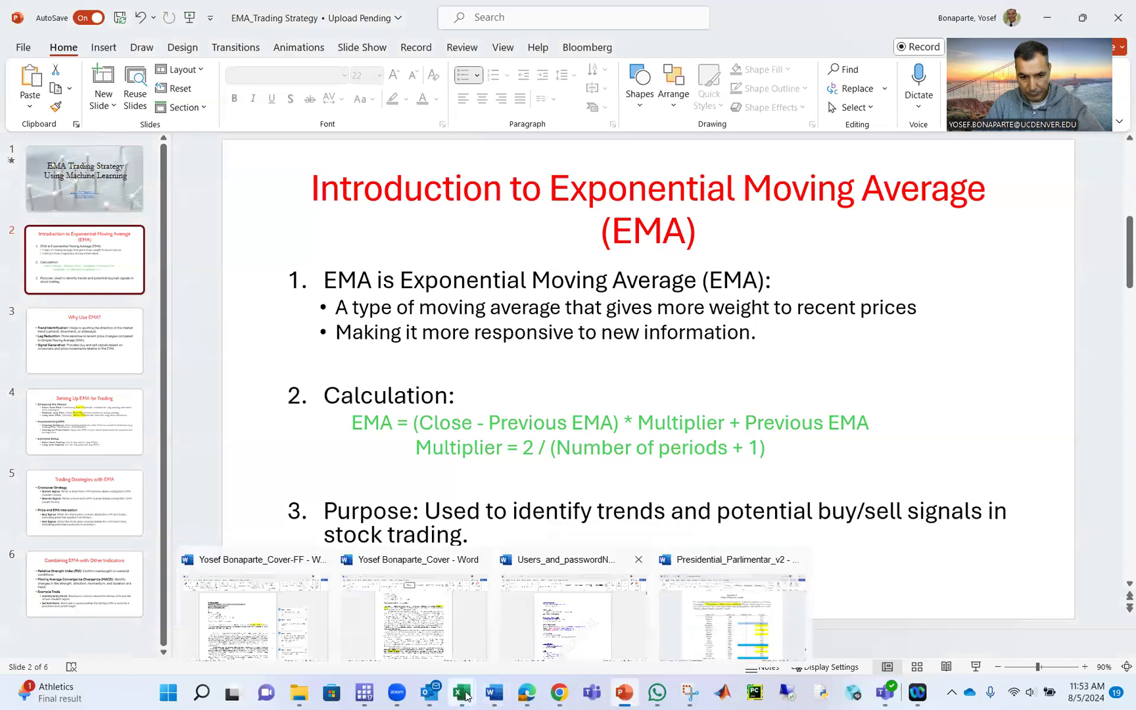
pyautogui.moveTo(463, 692)
pyautogui.click(652, 610)
# Enter =(B25-C24)*D4+C24 in C25 as the first EMA step, giving 25.10174948
pyautogui.click(142, 544)
pyautogui.click(145, 532)
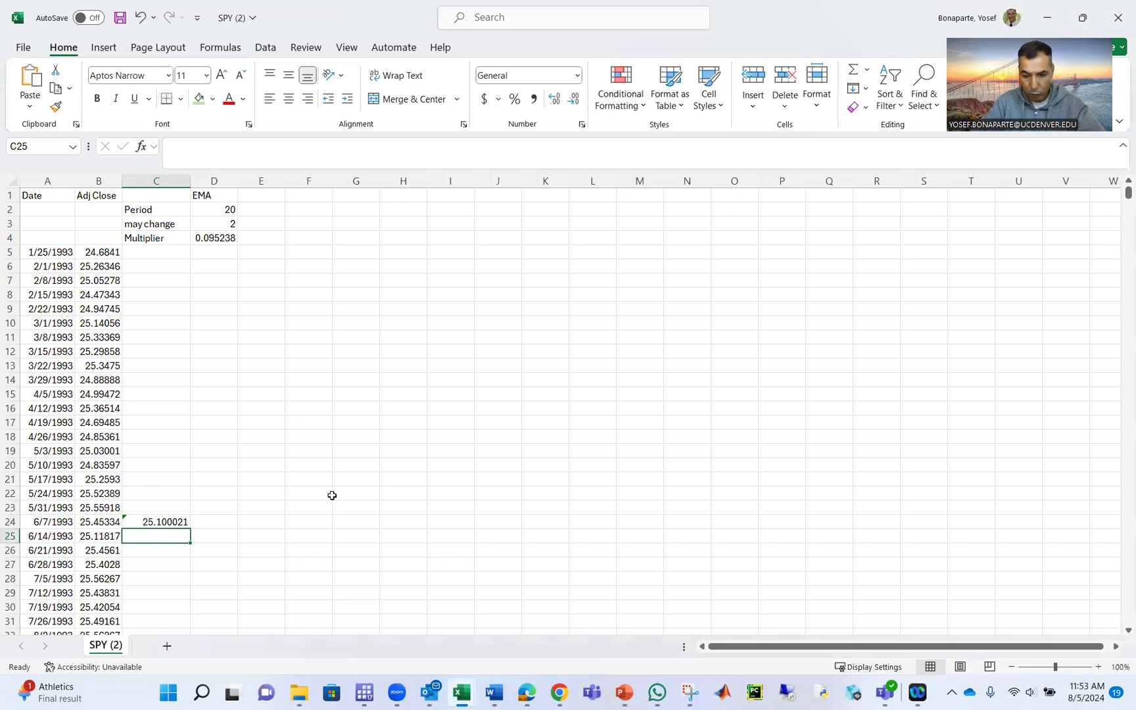
pyautogui.write('=')
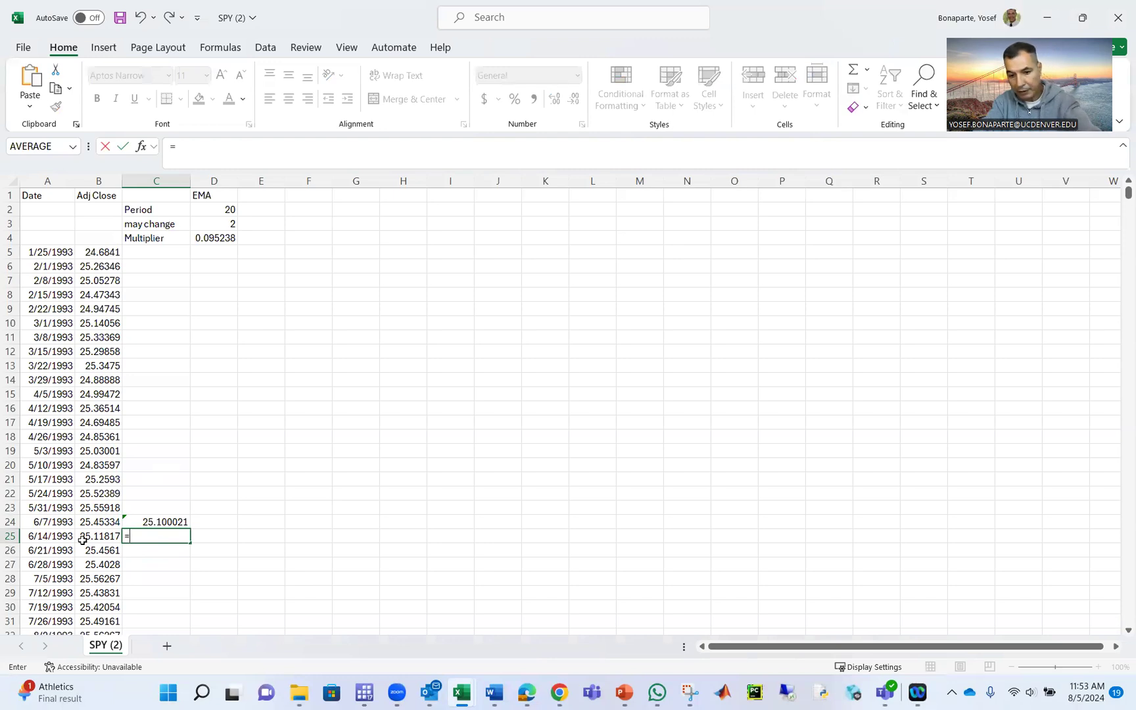
pyautogui.write('(')
pyautogui.click(83, 538)
pyautogui.write('-')
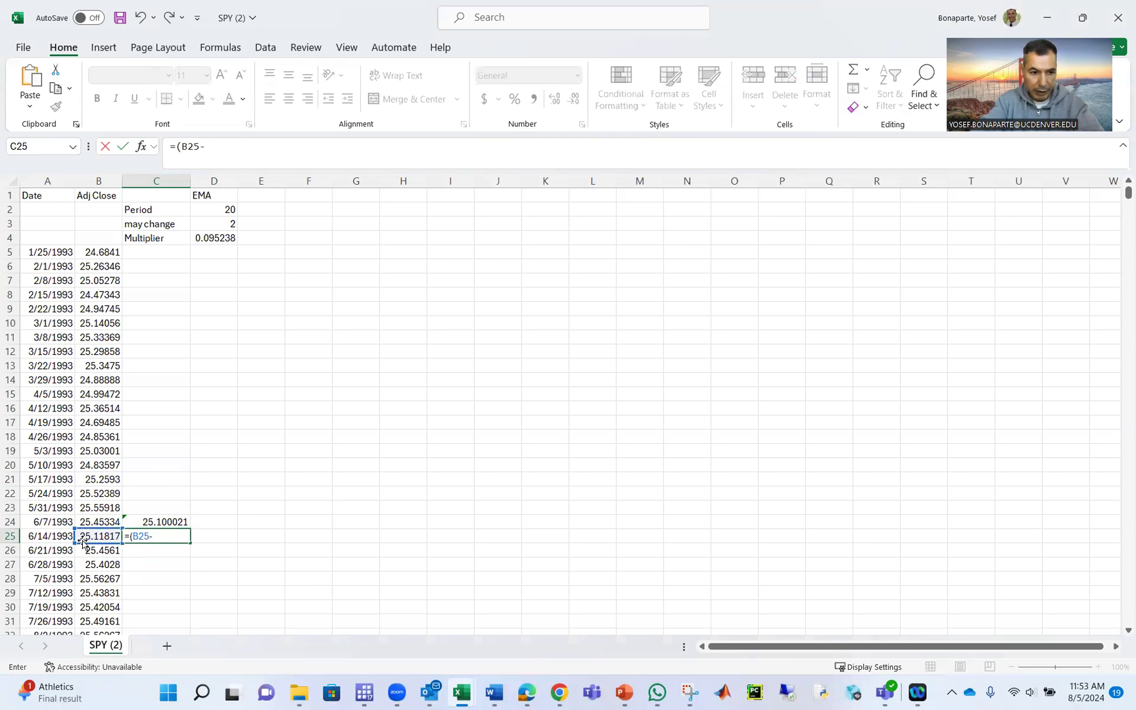
pyautogui.click(140, 520)
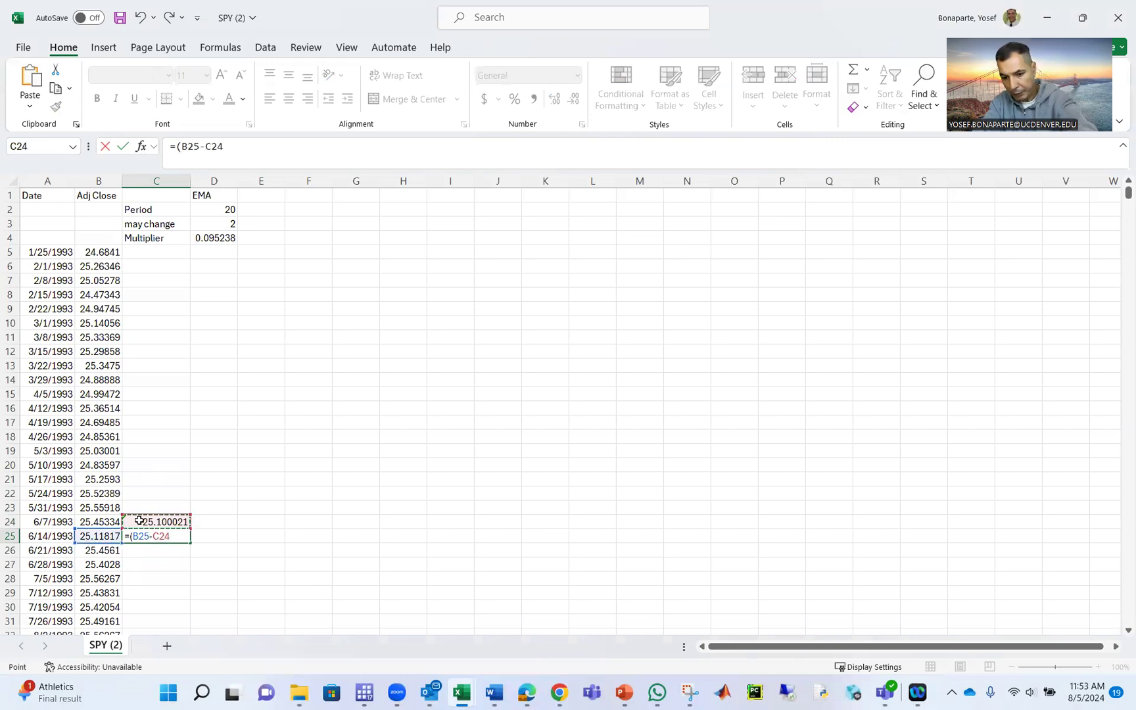
pyautogui.write(')*')
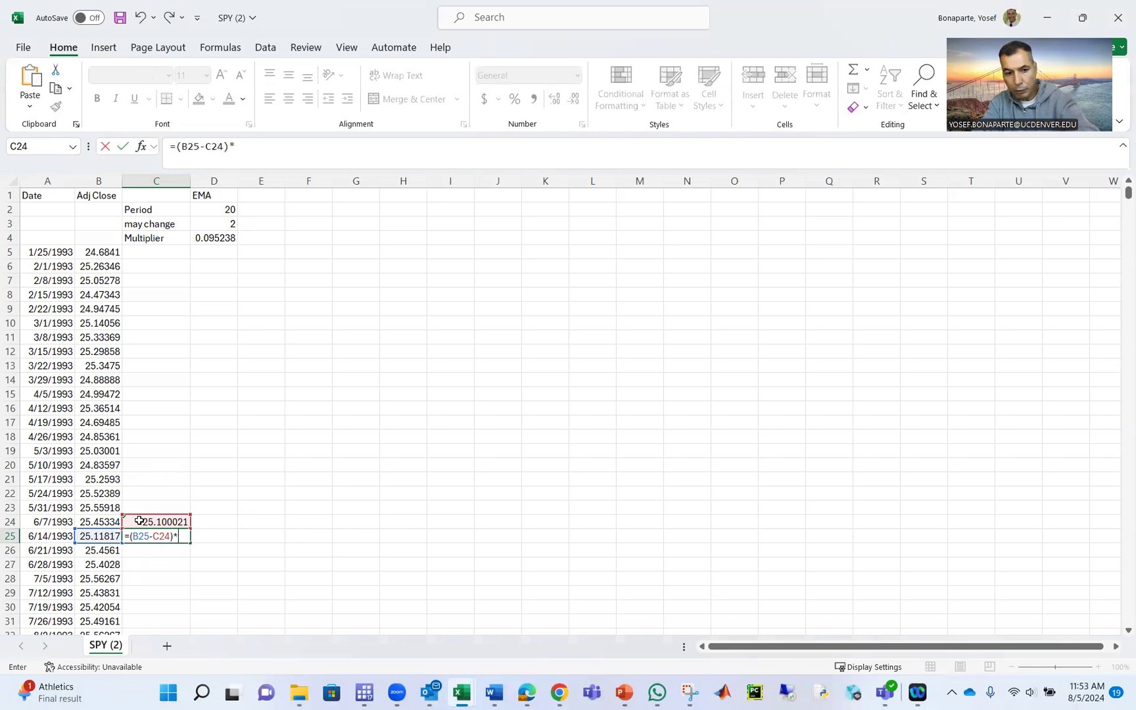
pyautogui.click(211, 235)
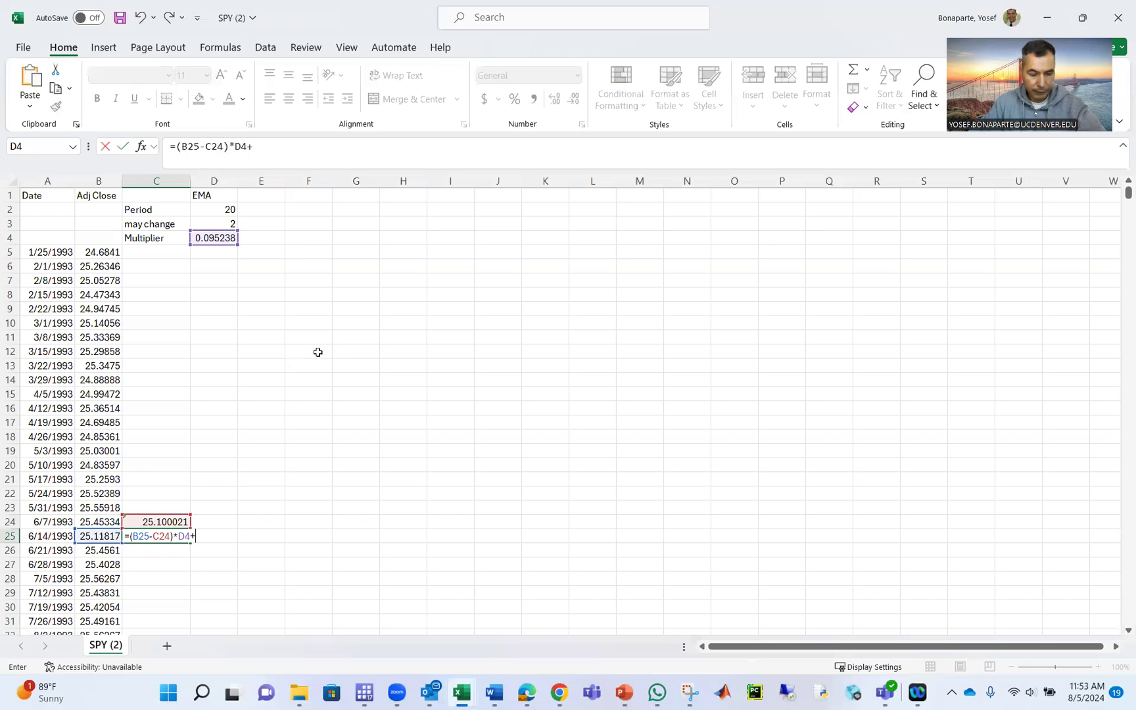
pyautogui.click(173, 521)
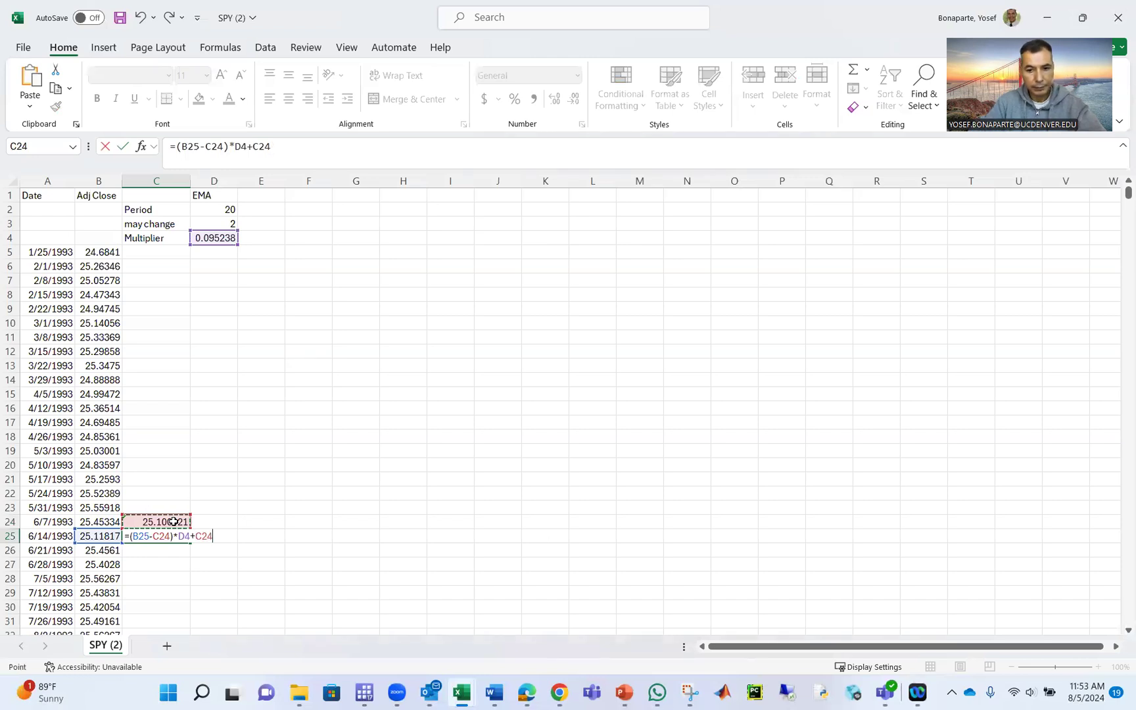
pyautogui.press('Return')
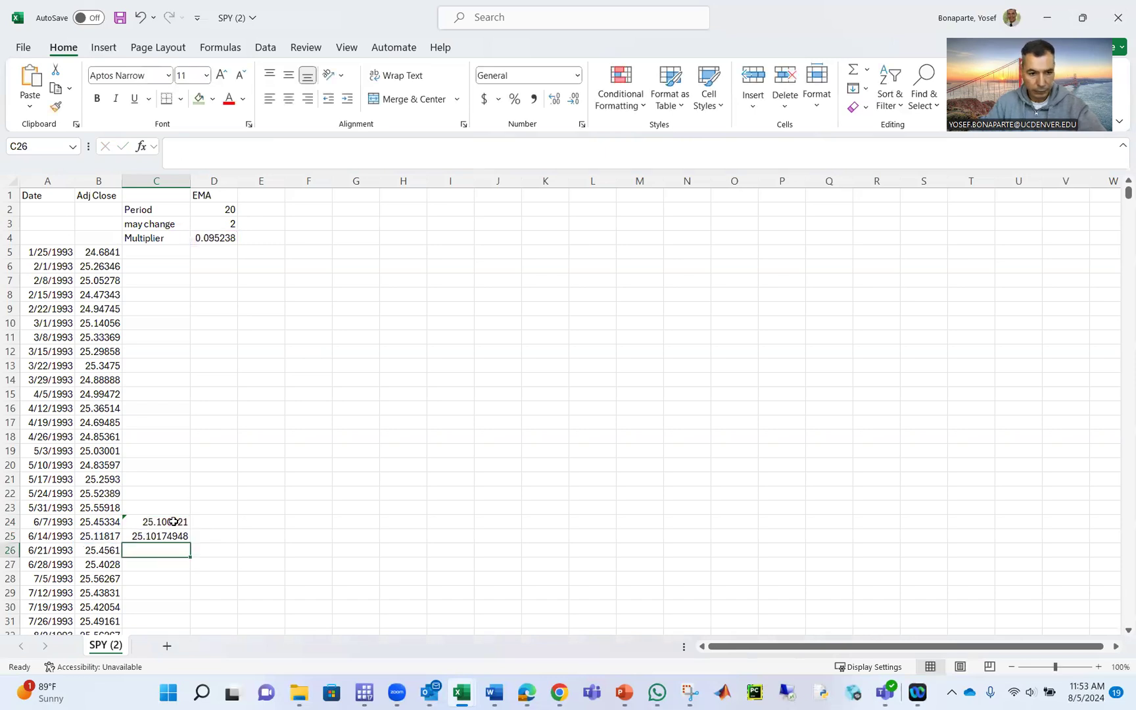
pyautogui.click(225, 237)
pyautogui.click(180, 530)
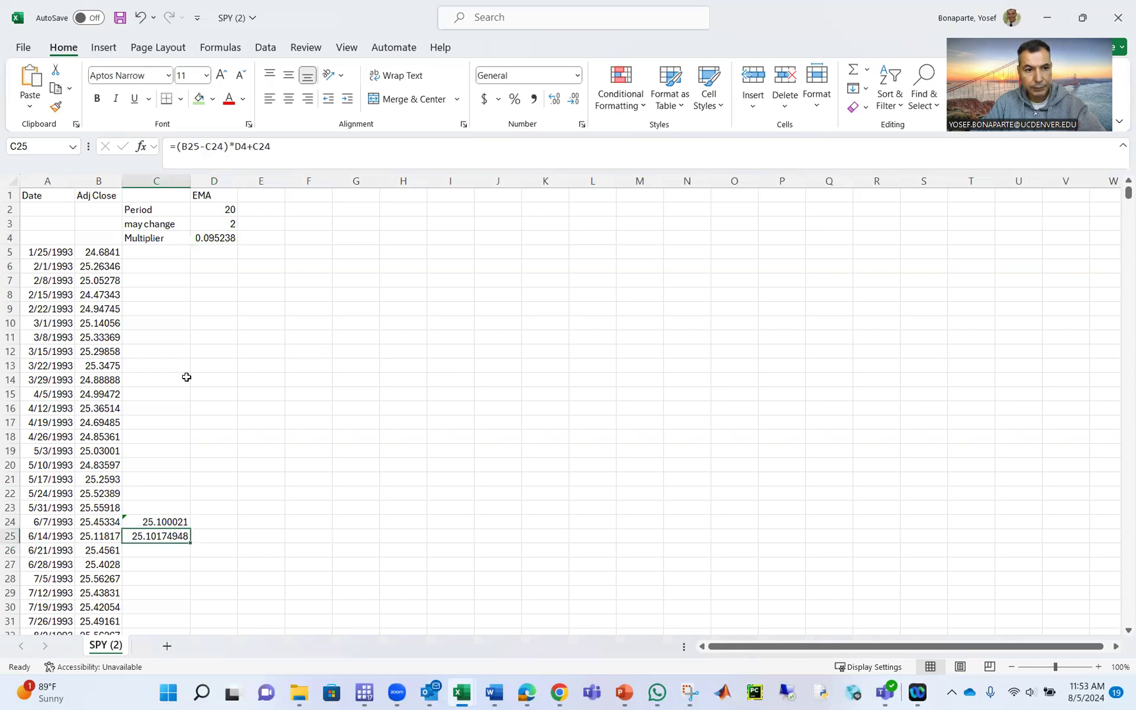
# Anchor C25's multiplier reference to $D$4 in the EMA formula
pyautogui.click(235, 147)
pyautogui.write('$')
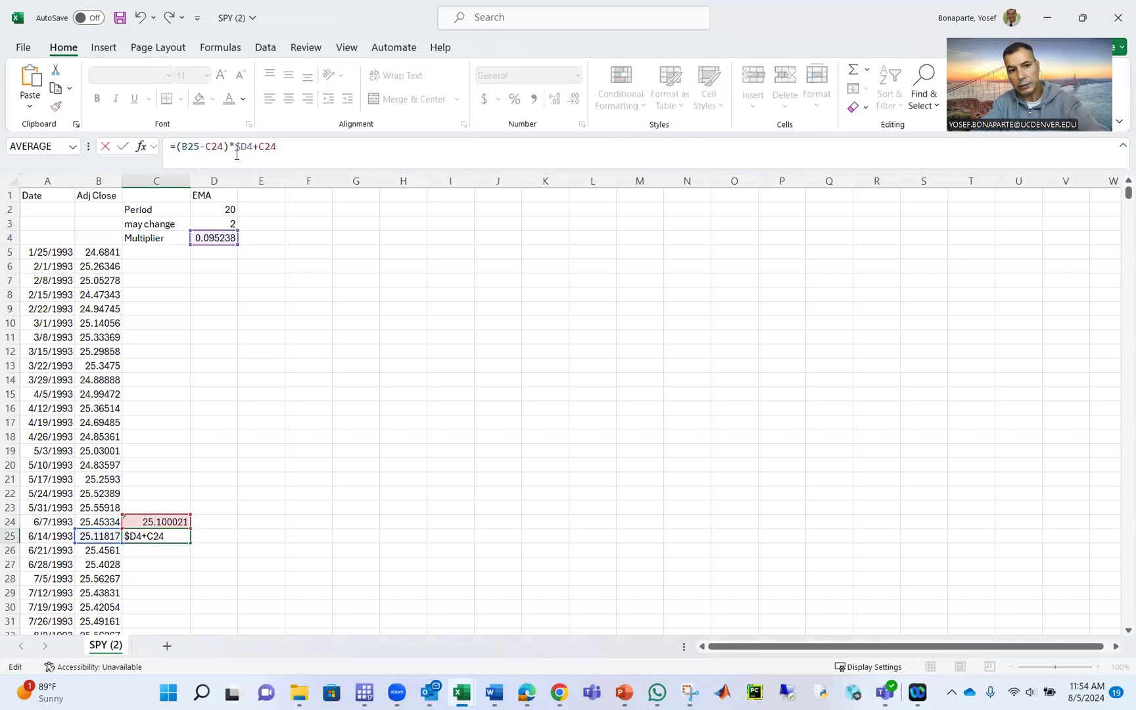
pyautogui.press('Right')
pyautogui.write('$')
pyautogui.press('Return')
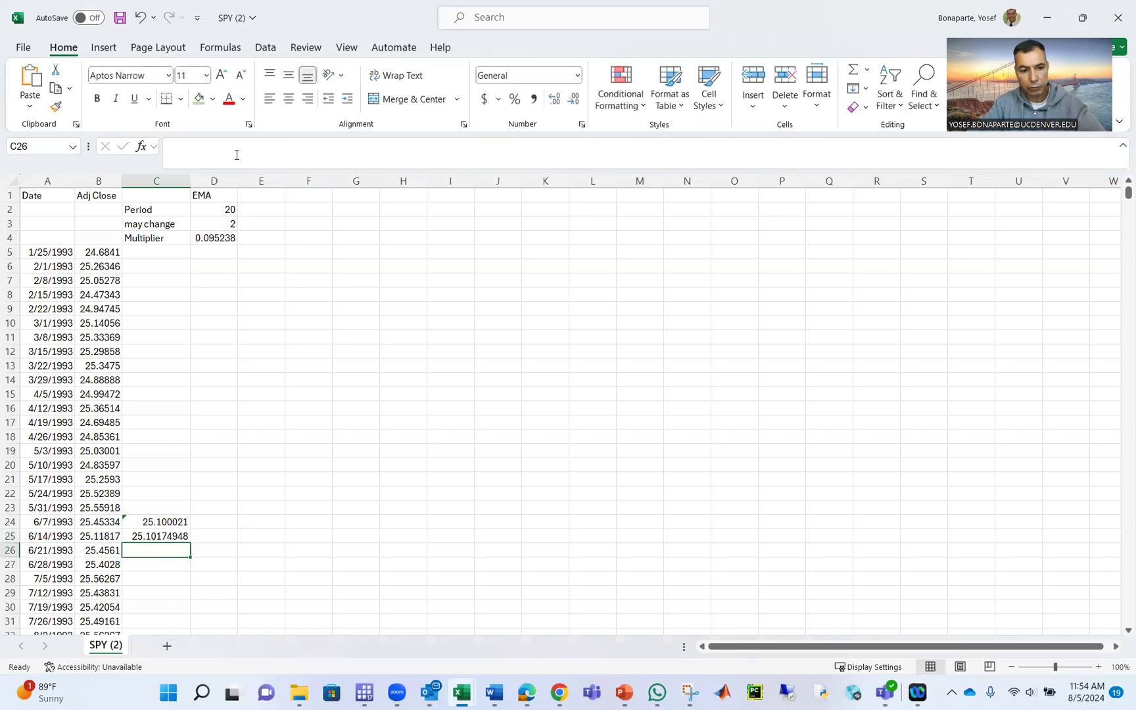
# Copy the EMA formula into C26 and merge-centre the EMA header across C1:D1
pyautogui.click(186, 534)
pyautogui.moveTo(189, 543); pyautogui.dragTo(173, 558)
pyautogui.click(172, 554)
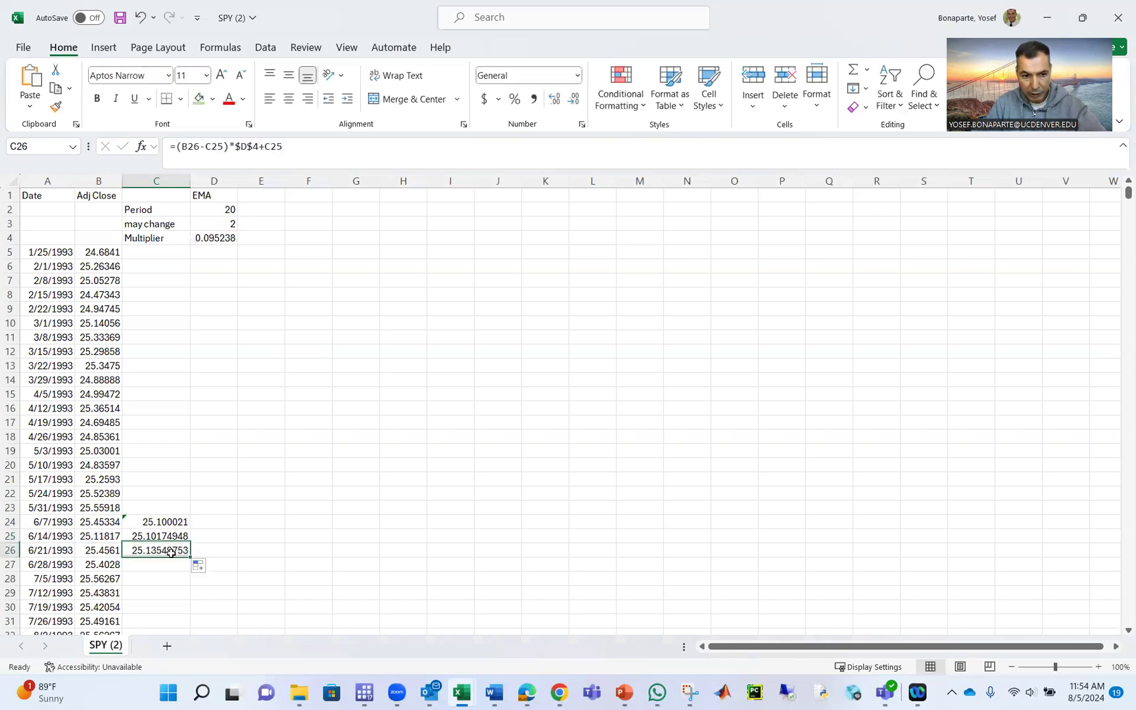
pyautogui.click(334, 151)
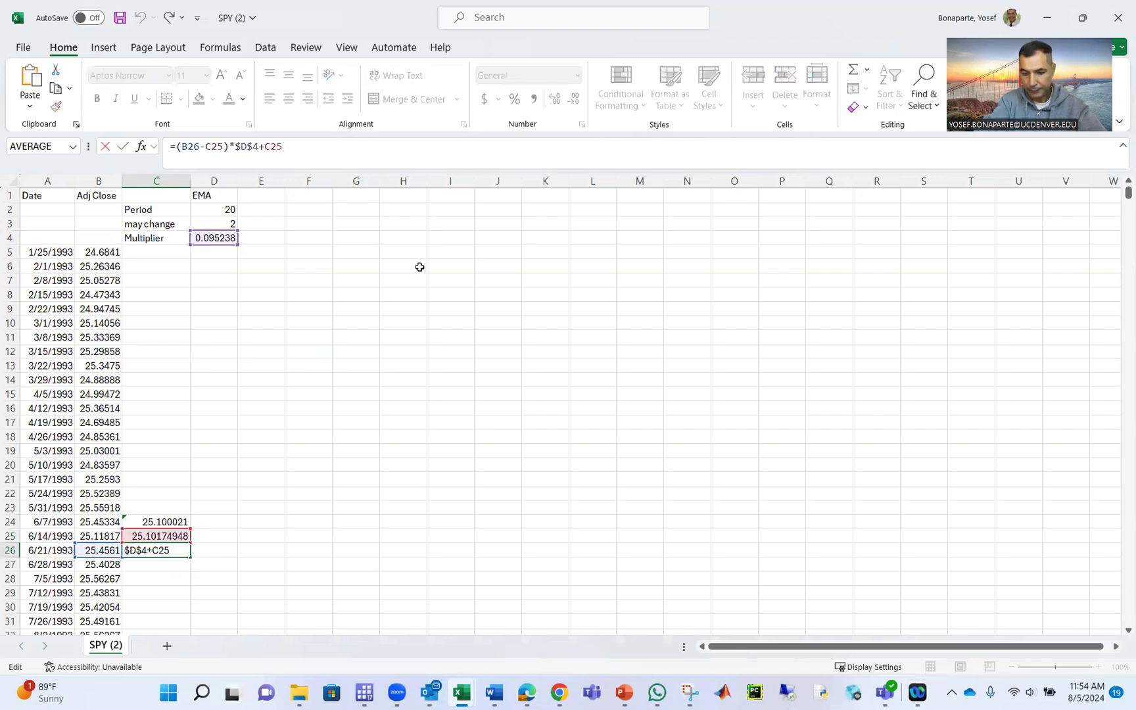
pyautogui.press('Return')
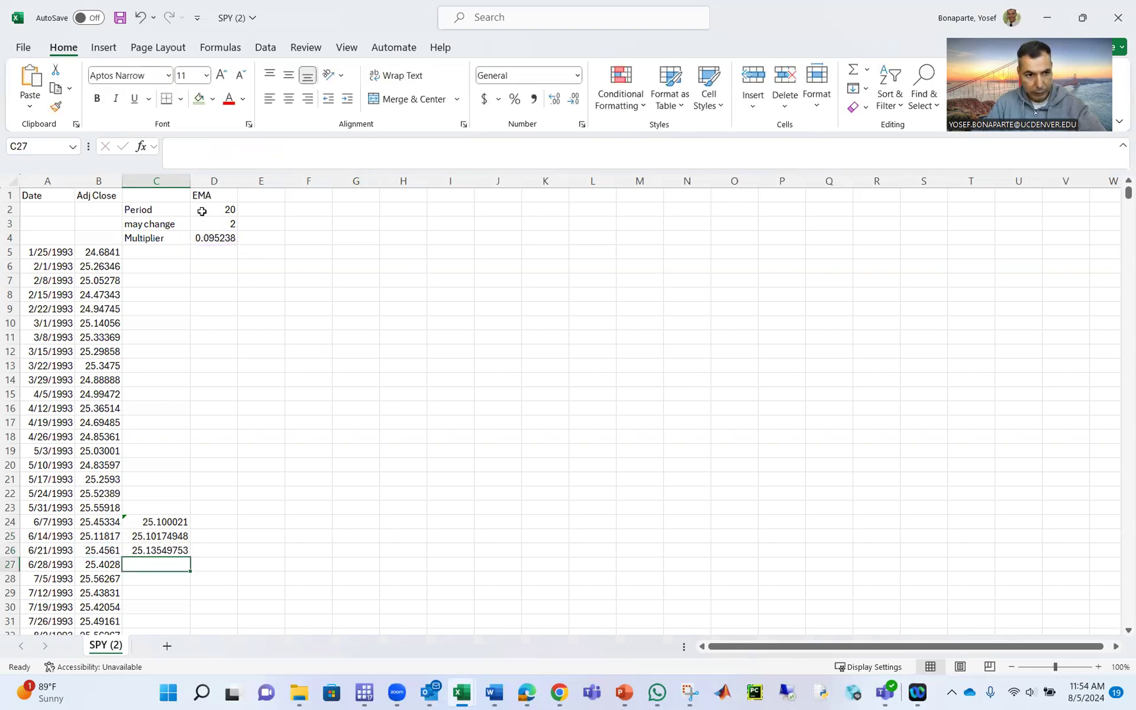
pyautogui.moveTo(204, 195); pyautogui.dragTo(172, 196)
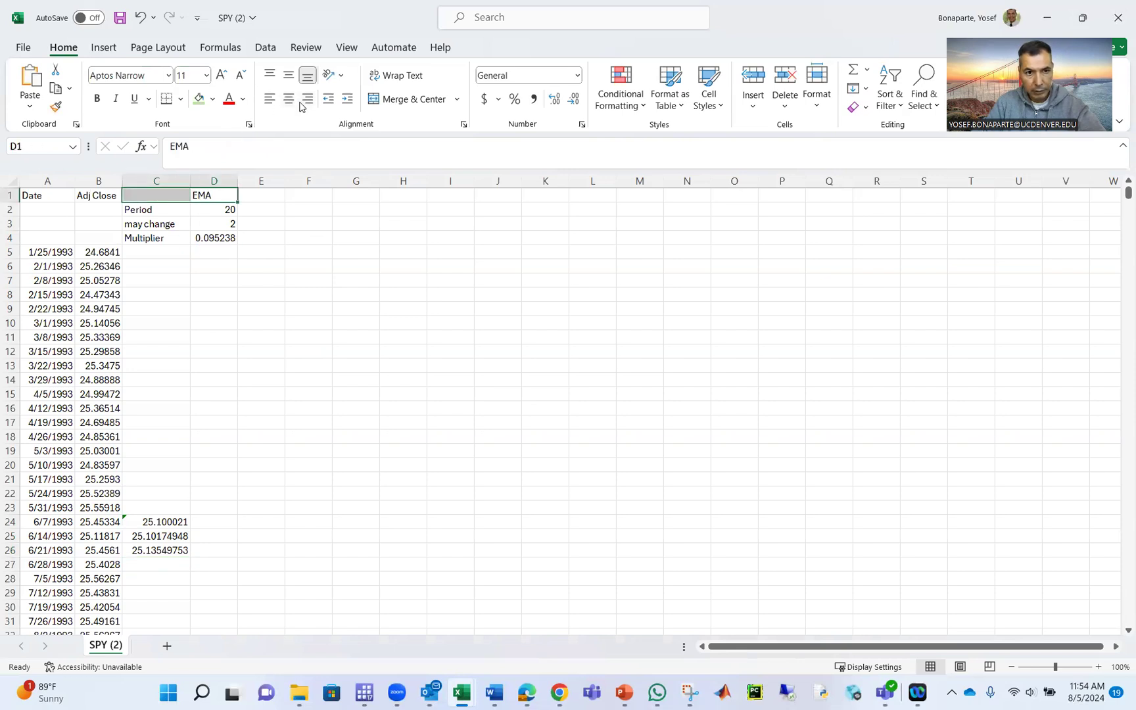
pyautogui.click(407, 99)
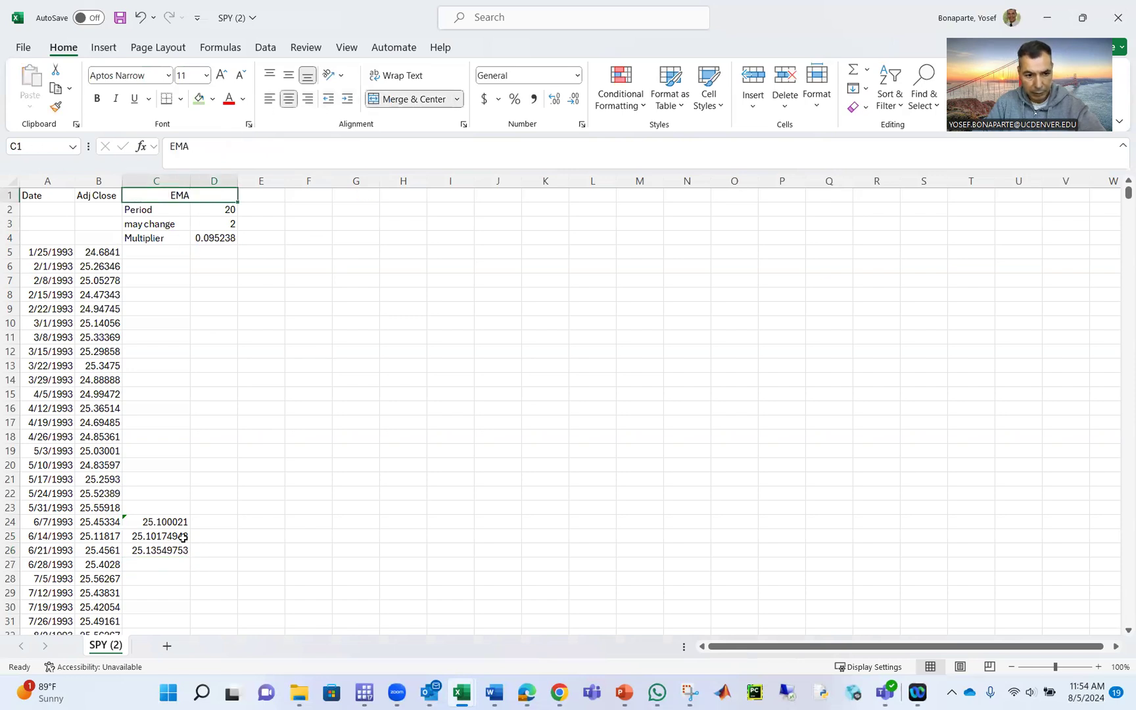
# Fill the EMA formula from C25:C26 down all of column C, then bring up the EMA slide
pyautogui.moveTo(183, 537); pyautogui.dragTo(185, 559)
pyautogui.doubleClick(189, 557)
pyautogui.scroll(-1, 307, 472)
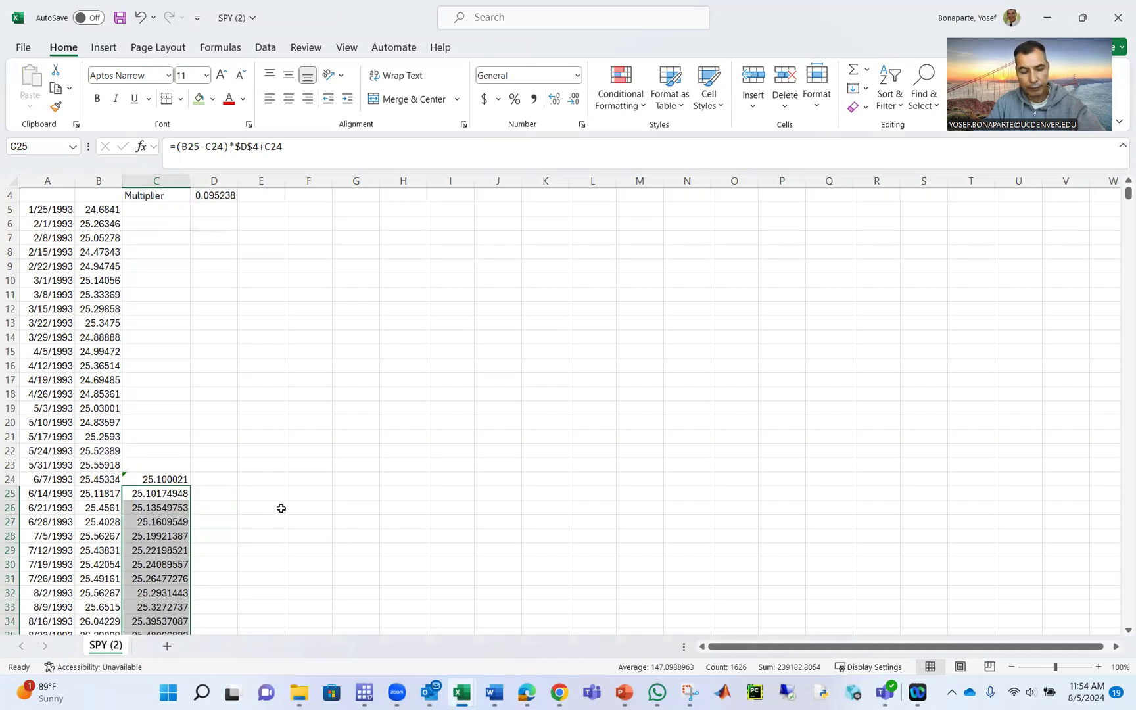
pyautogui.scroll(1, 281, 508)
pyautogui.moveTo(622, 694)
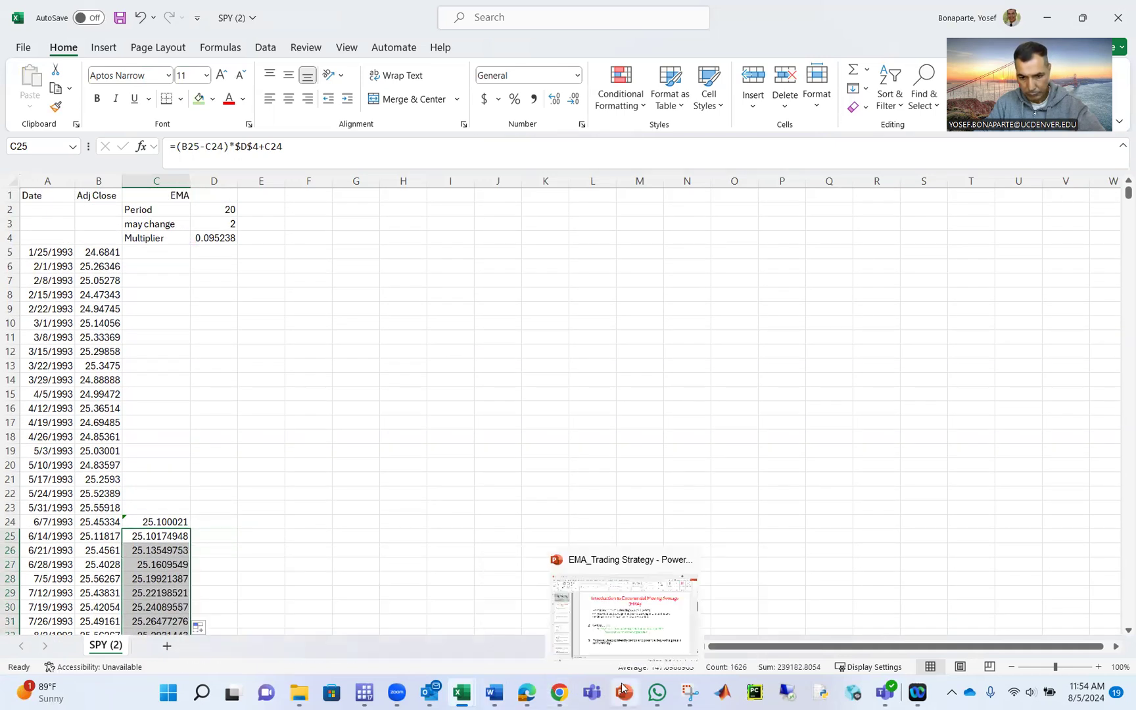
pyautogui.click(643, 613)
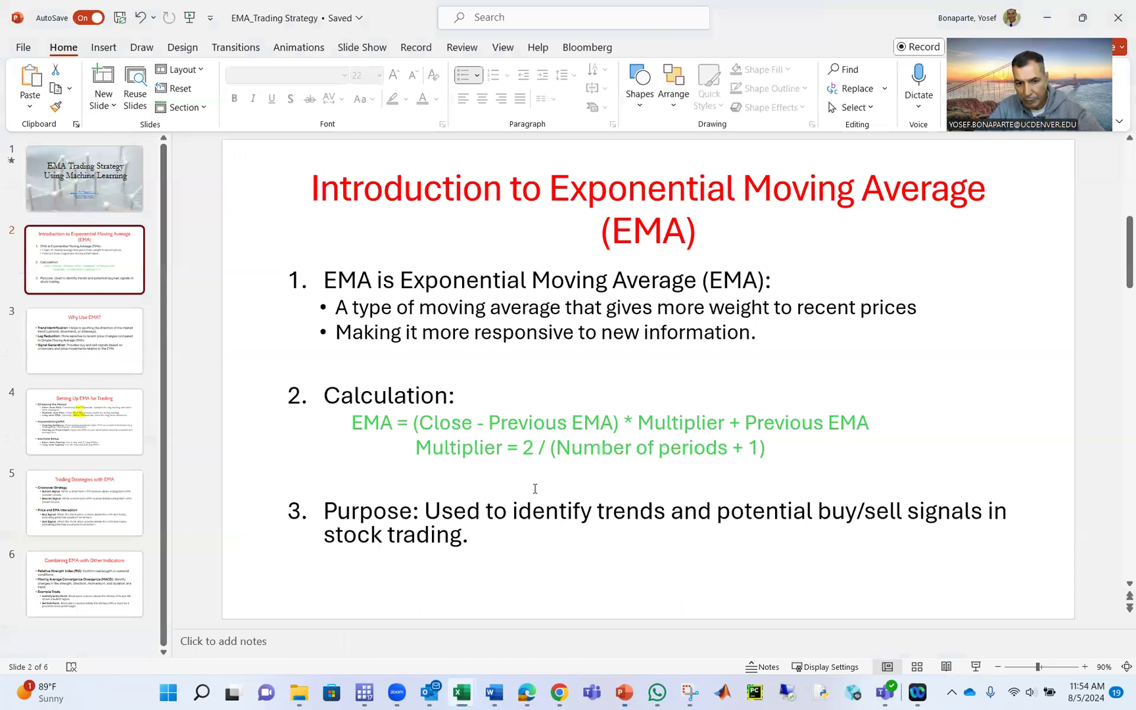
# Point out the Close and Previous EMA terms on slide 2, then return to the SPY (2) workbook
pyautogui.click(452, 428)
pyautogui.click(533, 422)
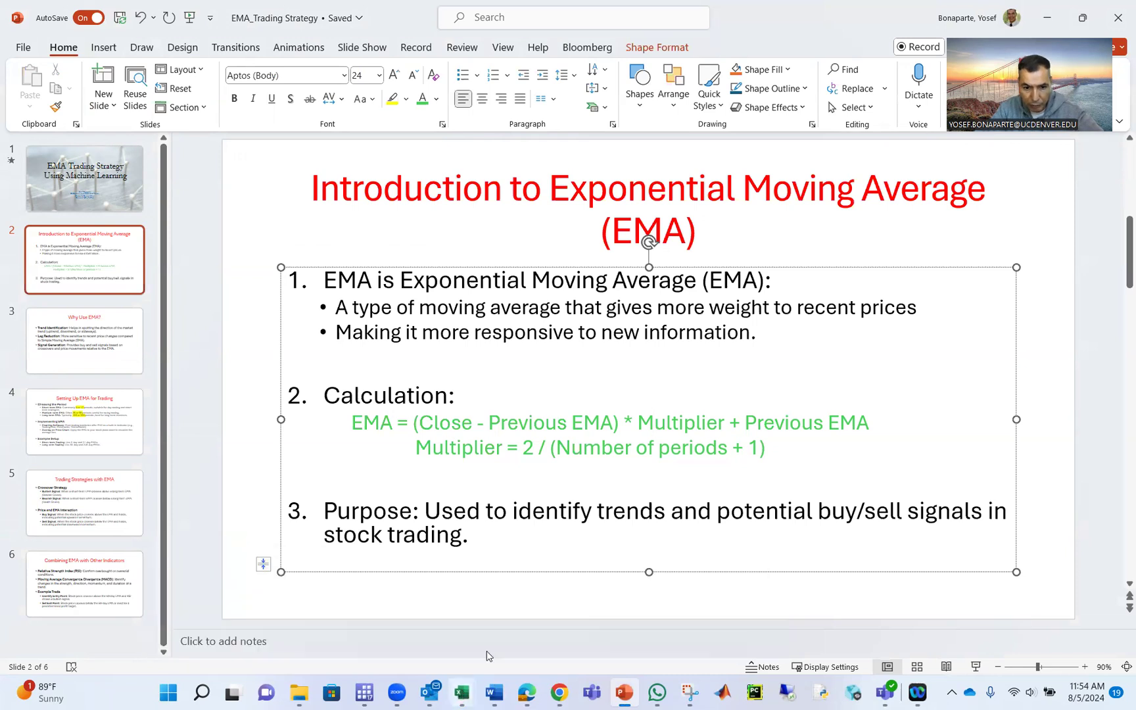
pyautogui.click(462, 692)
pyautogui.click(643, 618)
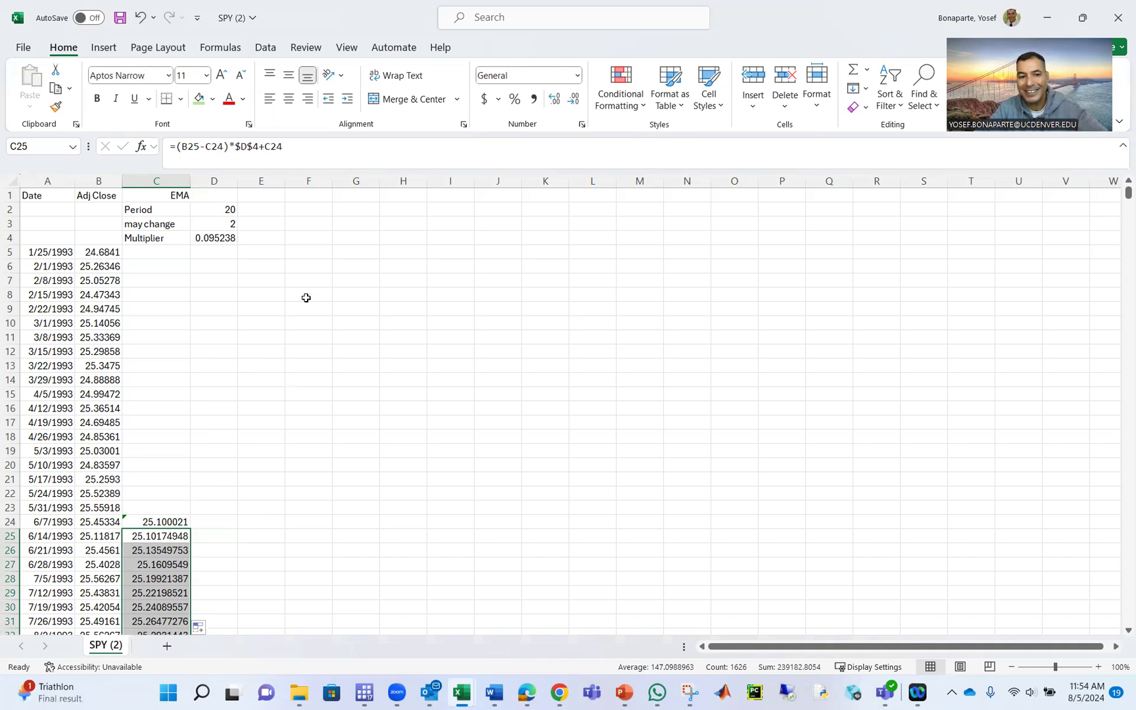
# Enter 'BUY the S&P and hold' in F1 and auto-fit column F to that heading
pyautogui.click(320, 198)
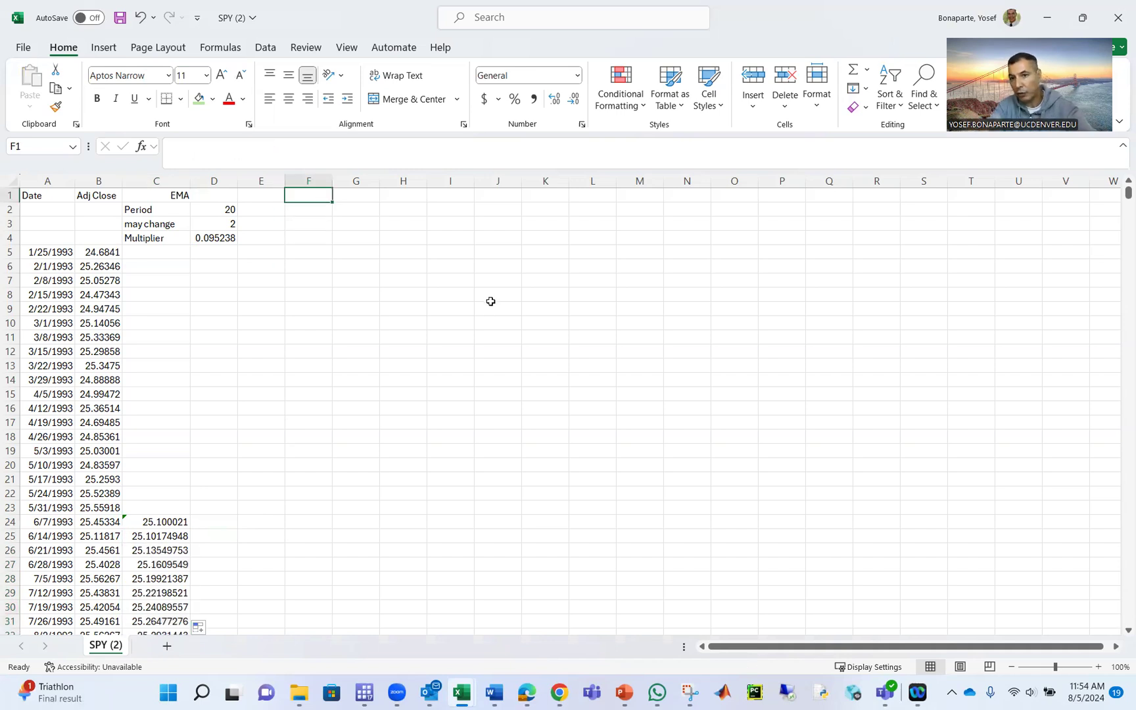
pyautogui.write('BUY')
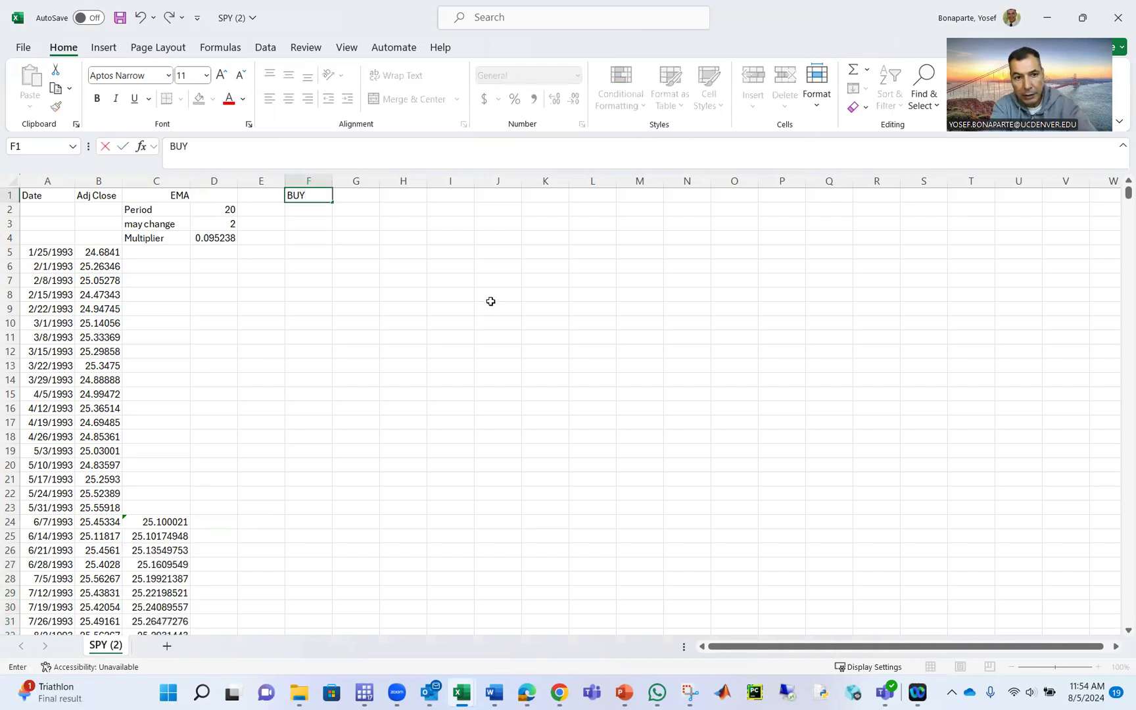
pyautogui.write(' the S&P and hold')
pyautogui.press('Return')
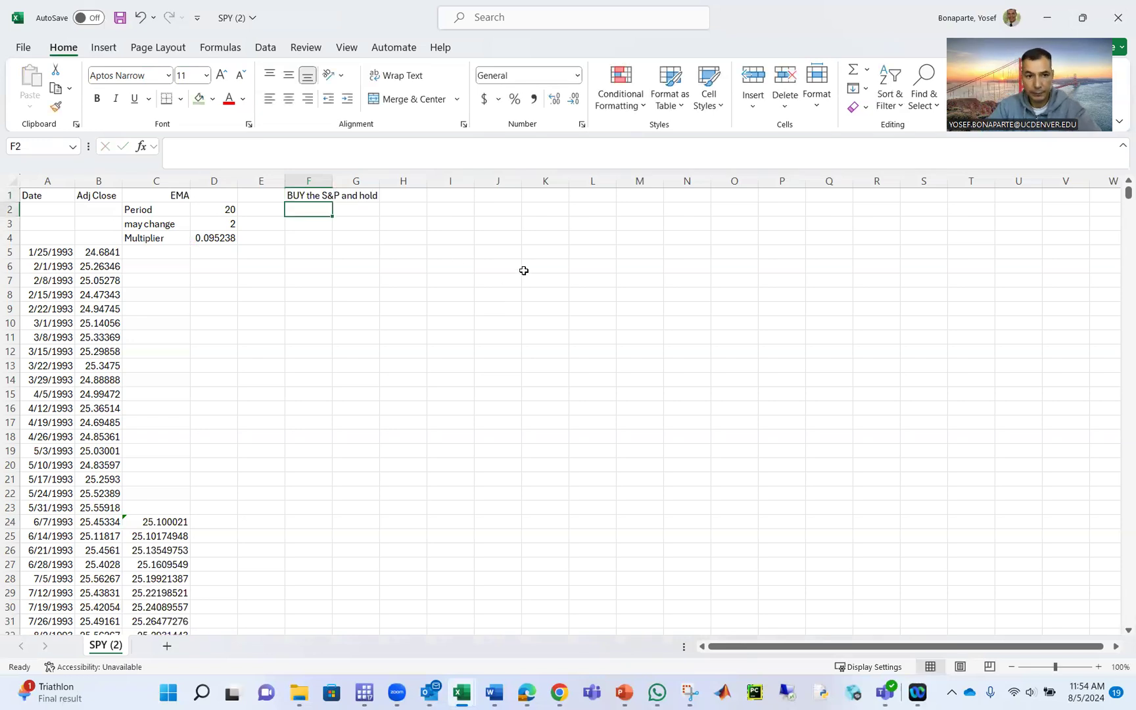
pyautogui.doubleClick(333, 181)
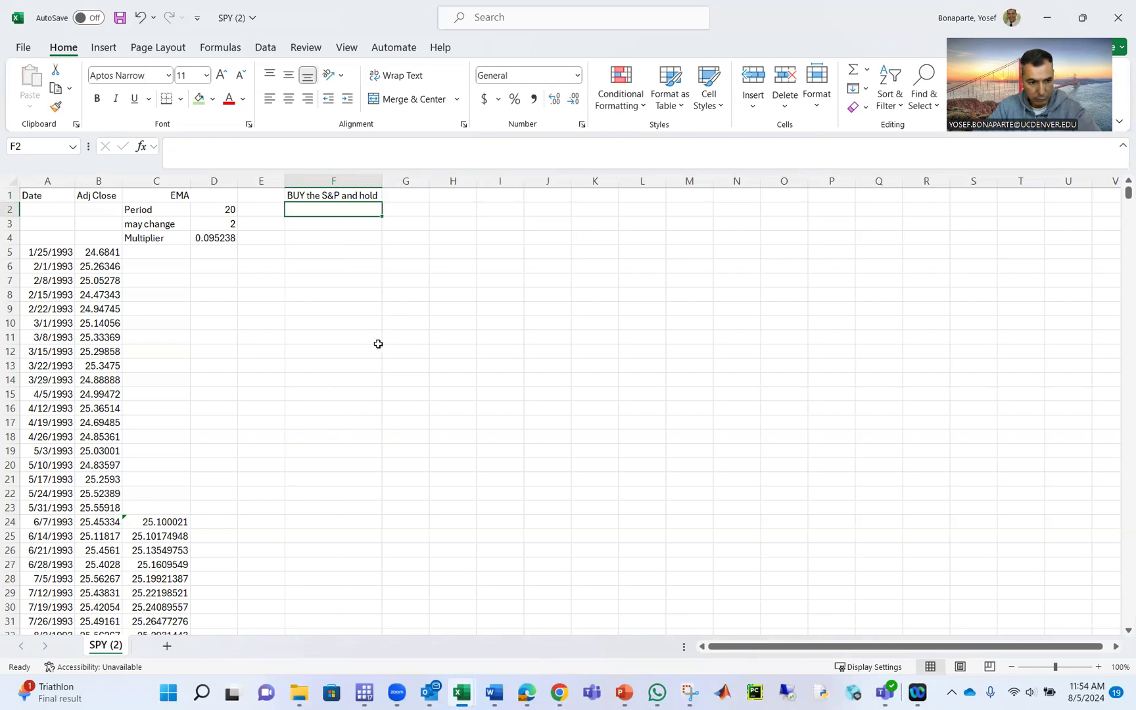
pyautogui.scroll(-3, 371, 348)
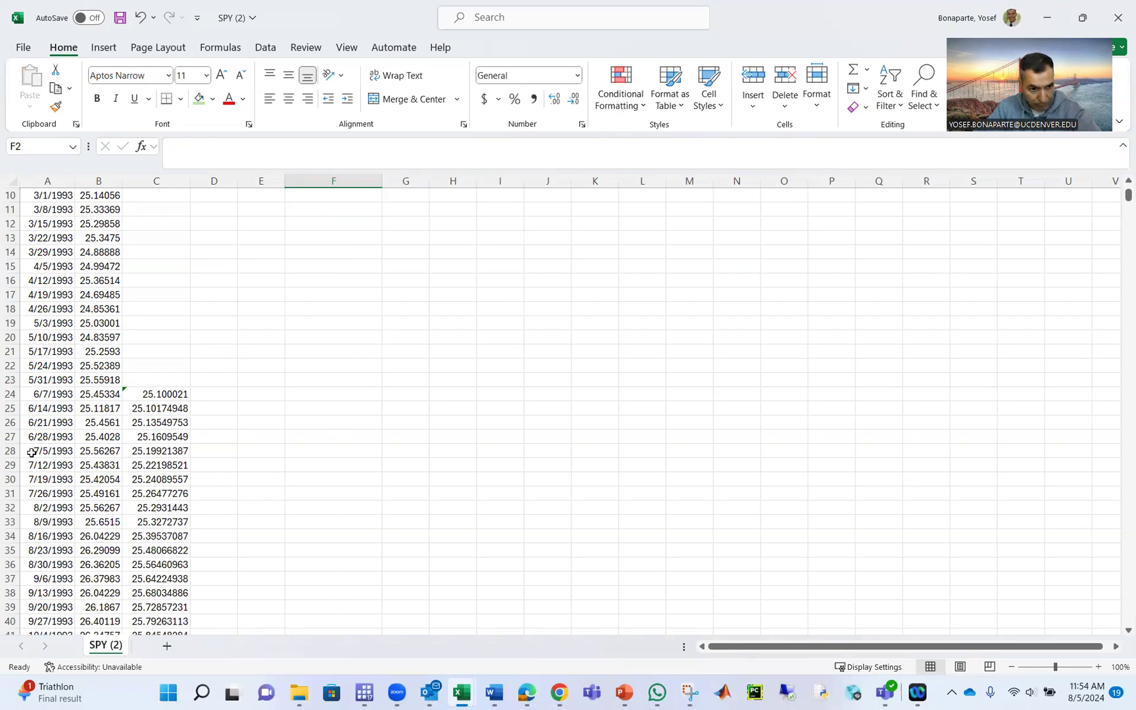
pyautogui.click(223, 450)
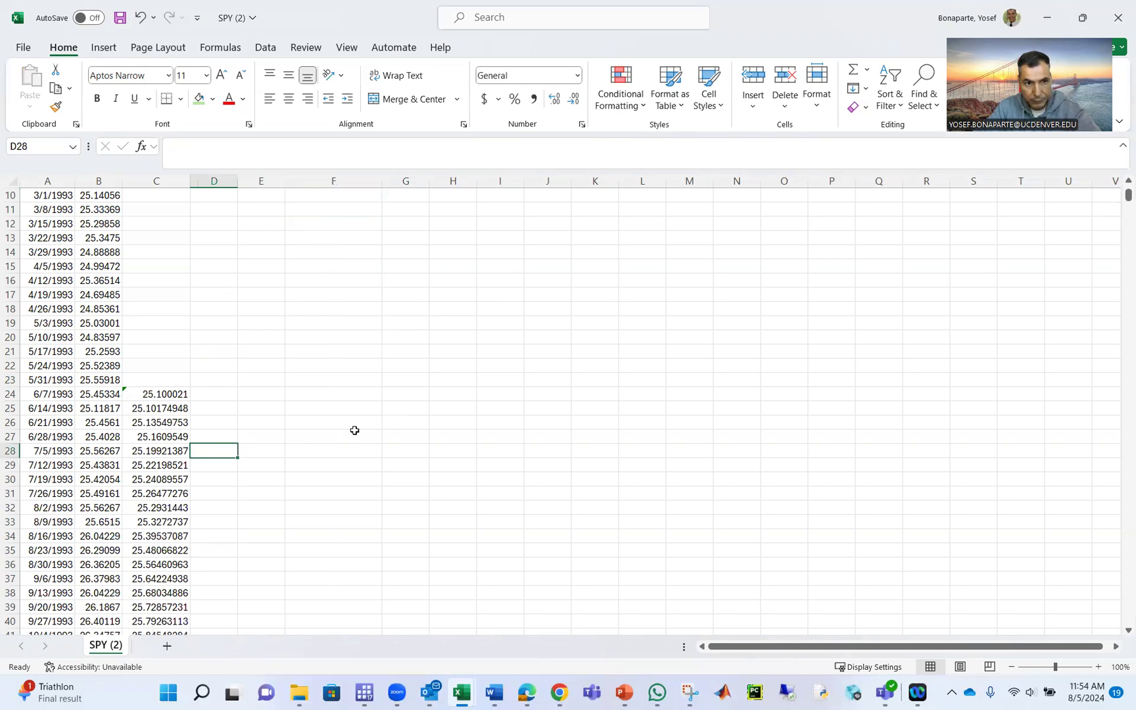
pyautogui.scroll(3, 369, 375)
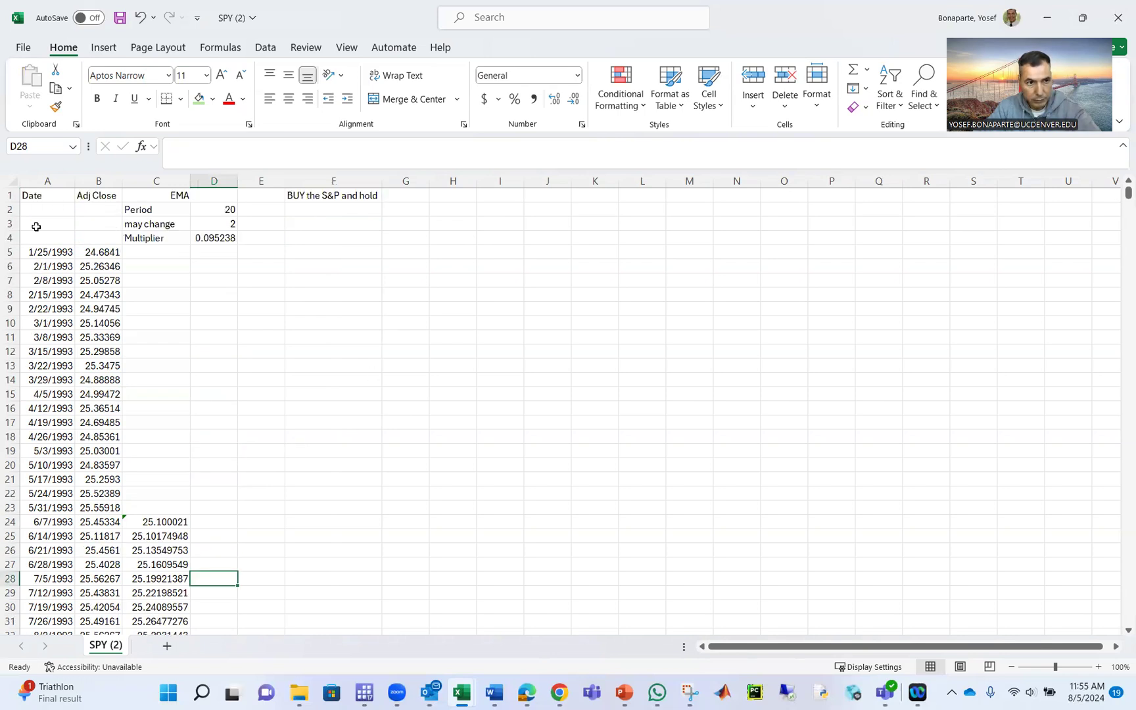
pyautogui.click(26, 195)
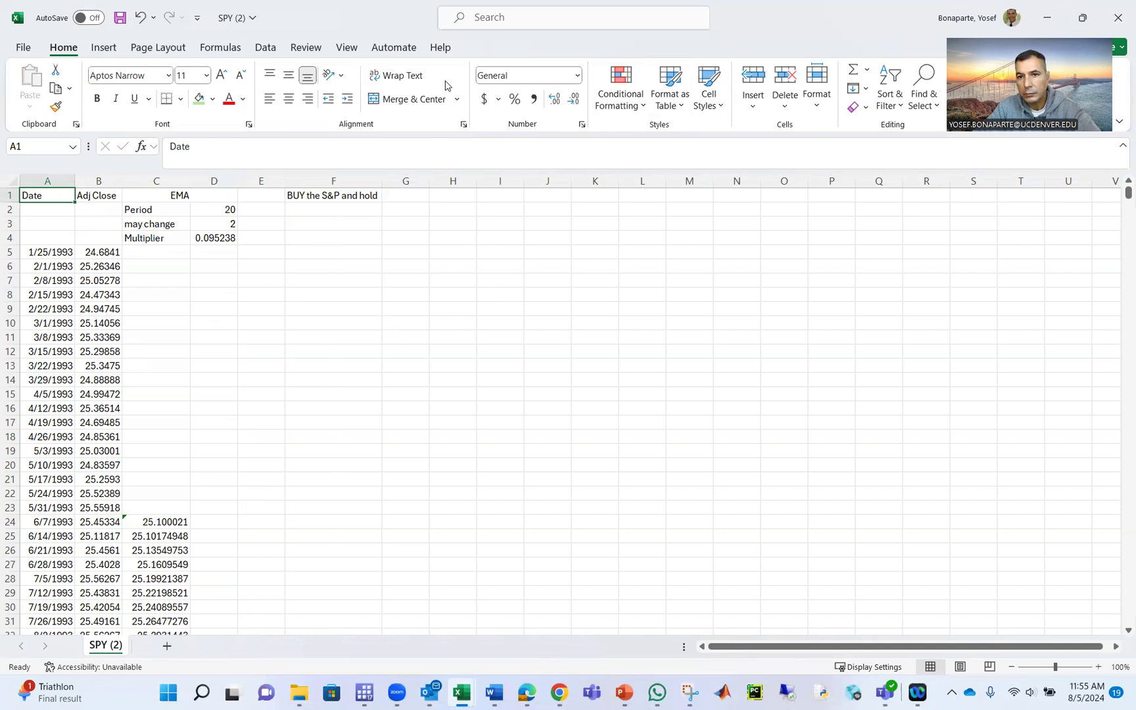
# Fill column F yellow, replacing the green first applied, and move down to F28
pyautogui.click(332, 183)
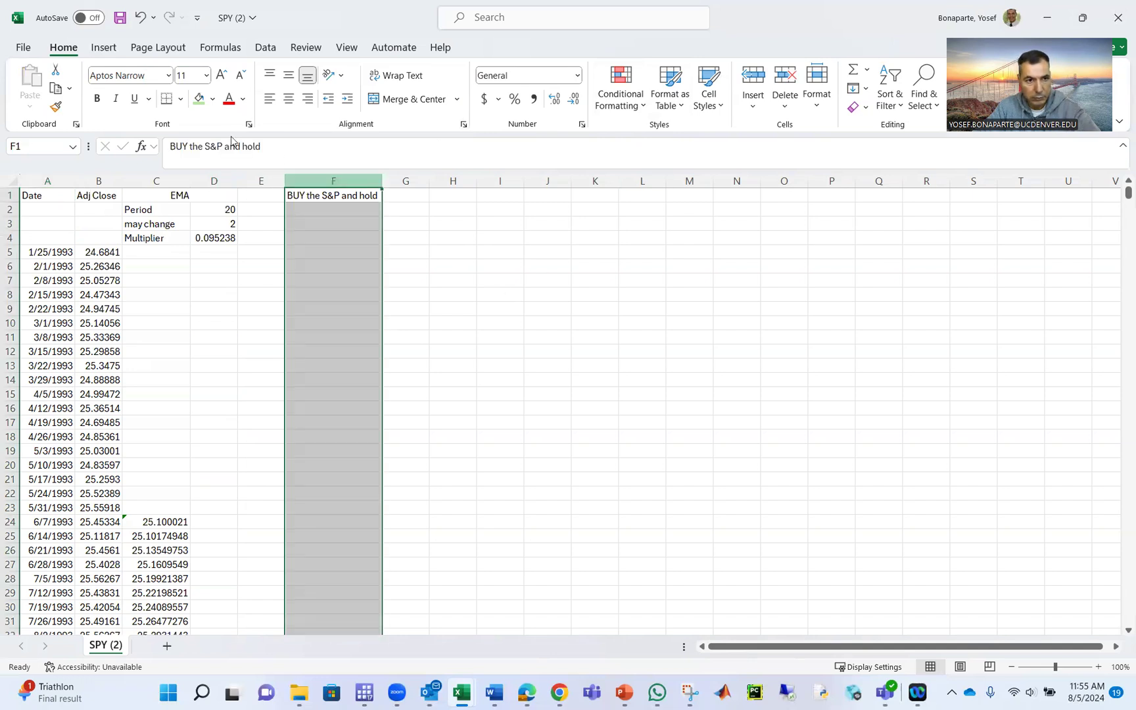
pyautogui.click(199, 98)
pyautogui.scroll(-1, 305, 361)
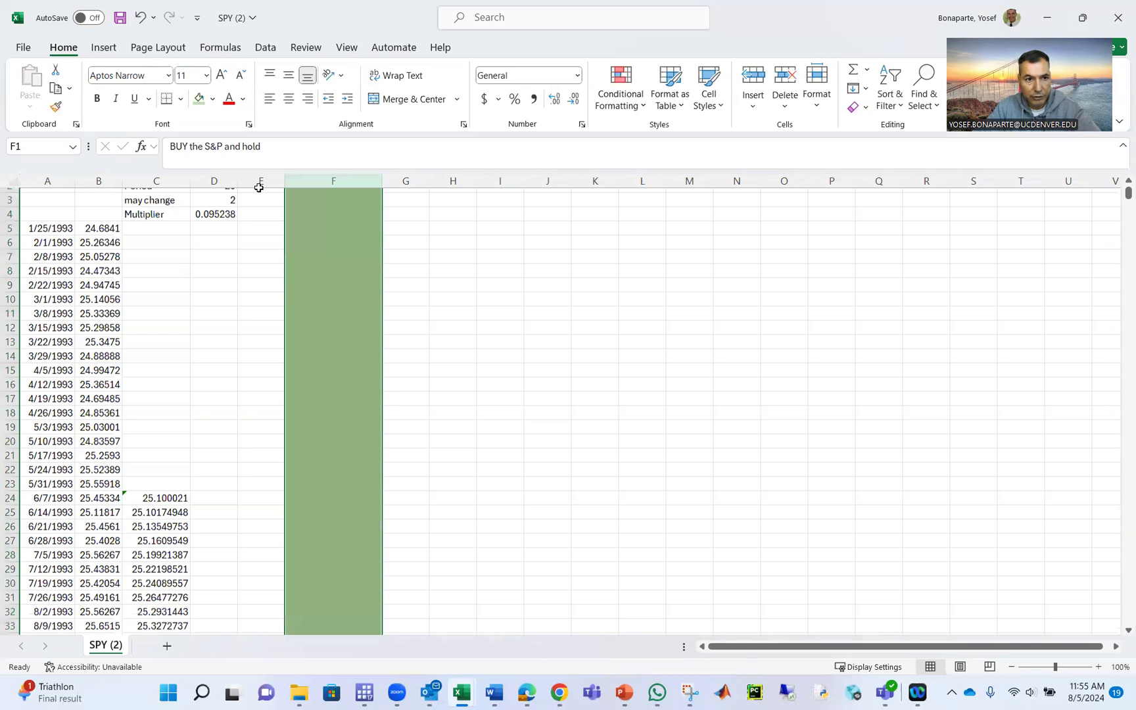
pyautogui.click(213, 100)
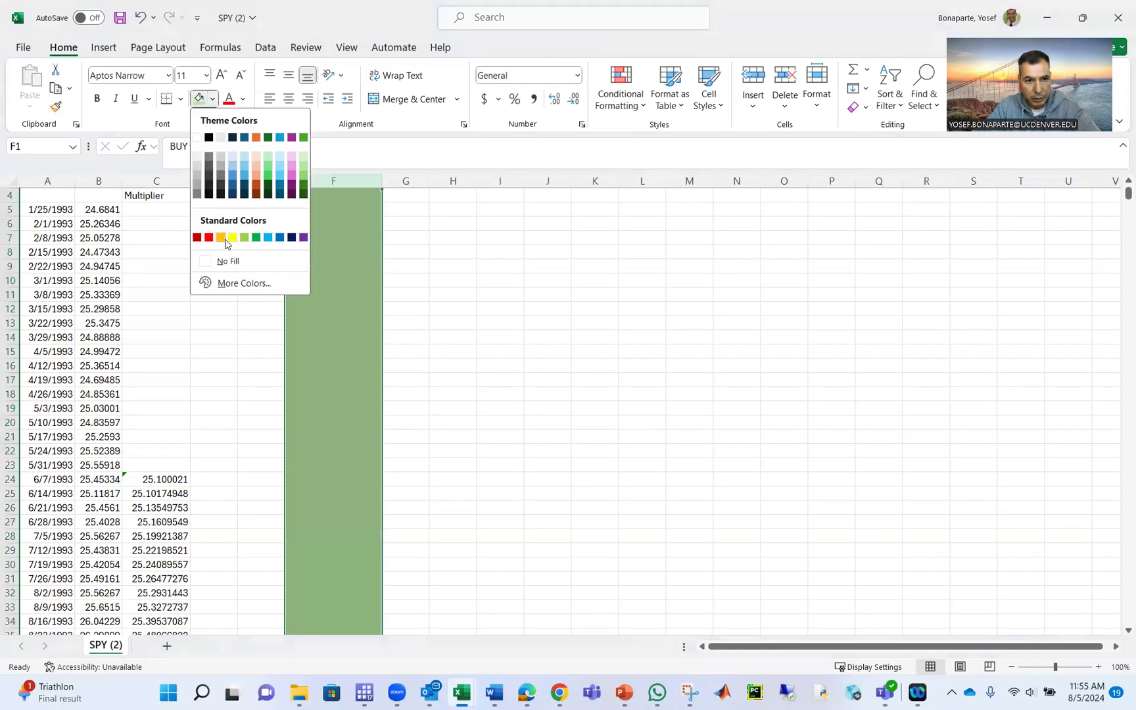
pyautogui.click(232, 240)
pyautogui.scroll(1, 363, 317)
pyautogui.click(363, 317)
pyautogui.scroll(-3, 325, 459)
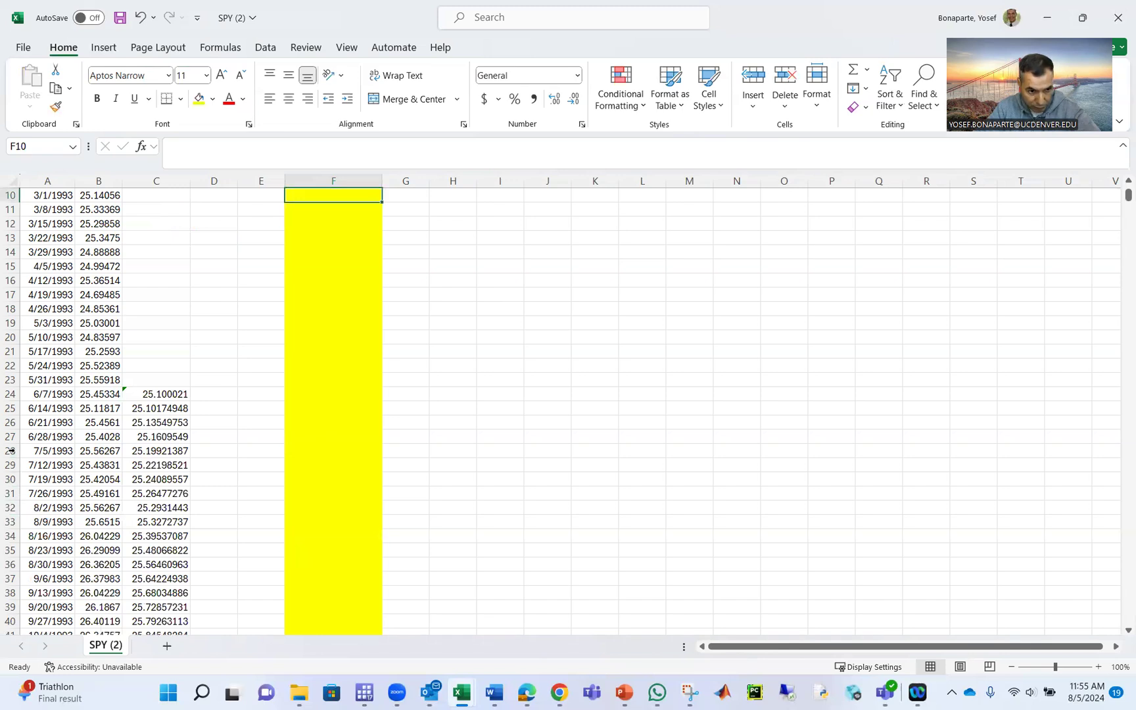
pyautogui.press('Down')
pyautogui.press('Down')
pyautogui.press('Down')
pyautogui.press('Down')
pyautogui.press('Down')
pyautogui.press('Down')
pyautogui.press('Down')
pyautogui.press('Down')
pyautogui.press('Down')
pyautogui.press('Down')
pyautogui.press('Down')
pyautogui.press('Down')
pyautogui.press('Down')
pyautogui.press('Down')
pyautogui.press('Down')
pyautogui.press('Down')
pyautogui.press('Down')
pyautogui.press('Down')
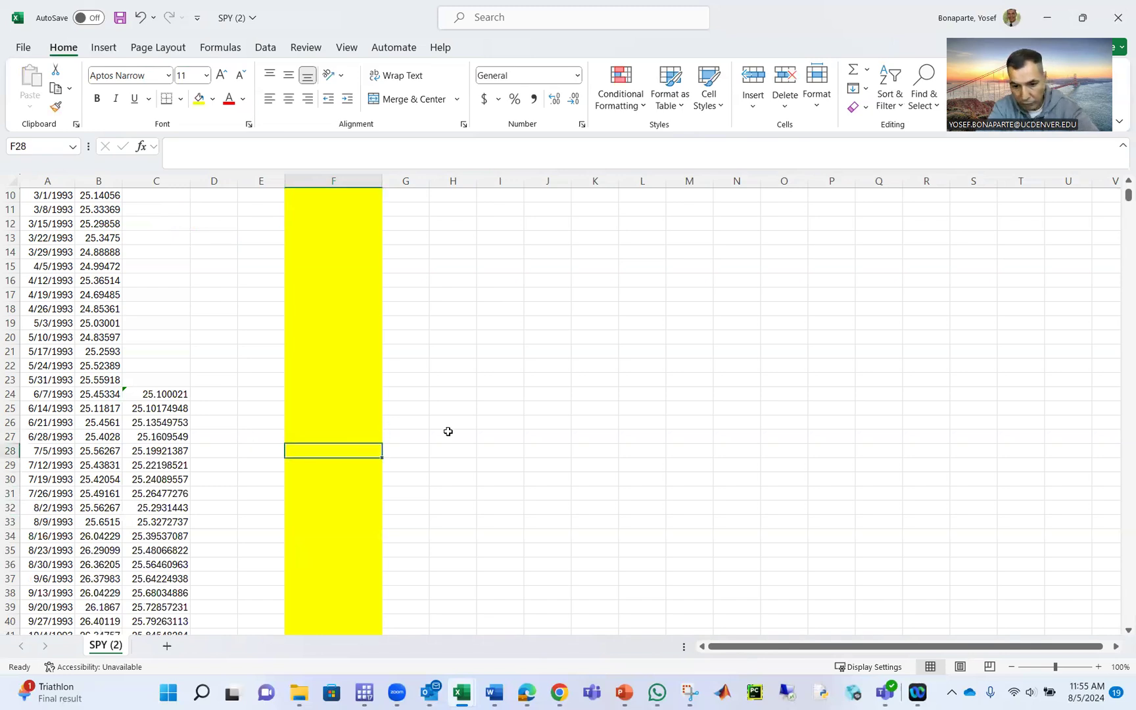
# Make F28 reference the starting amount with =F2
pyautogui.write('1')
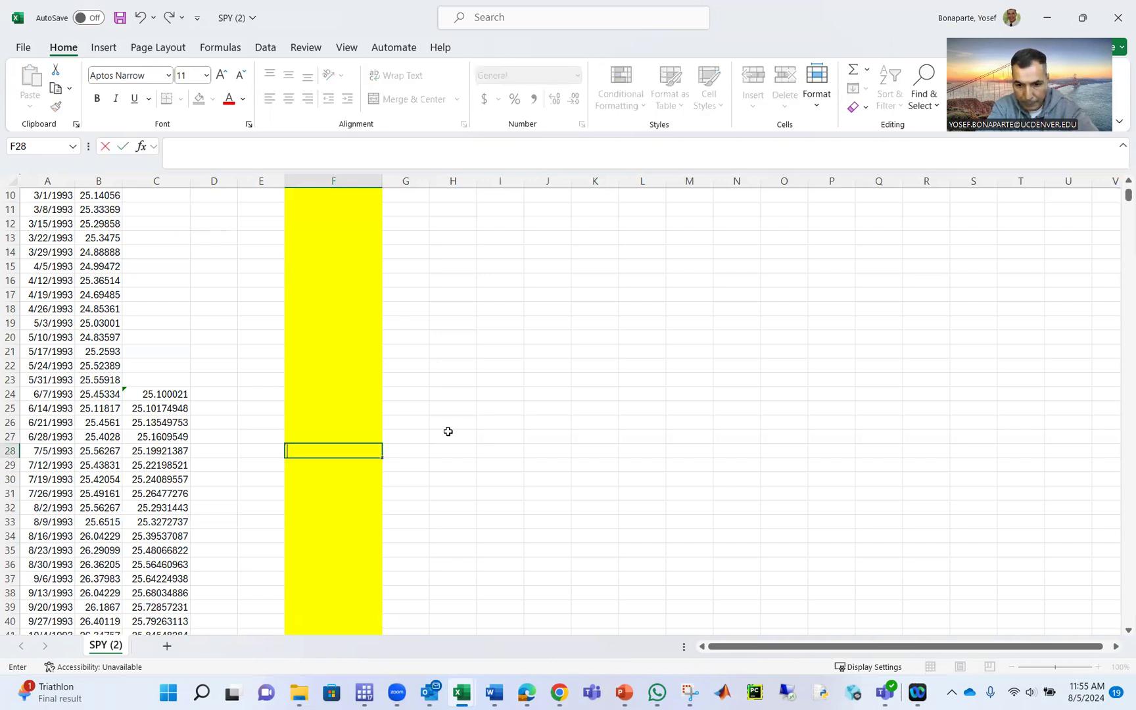
pyautogui.write('=')
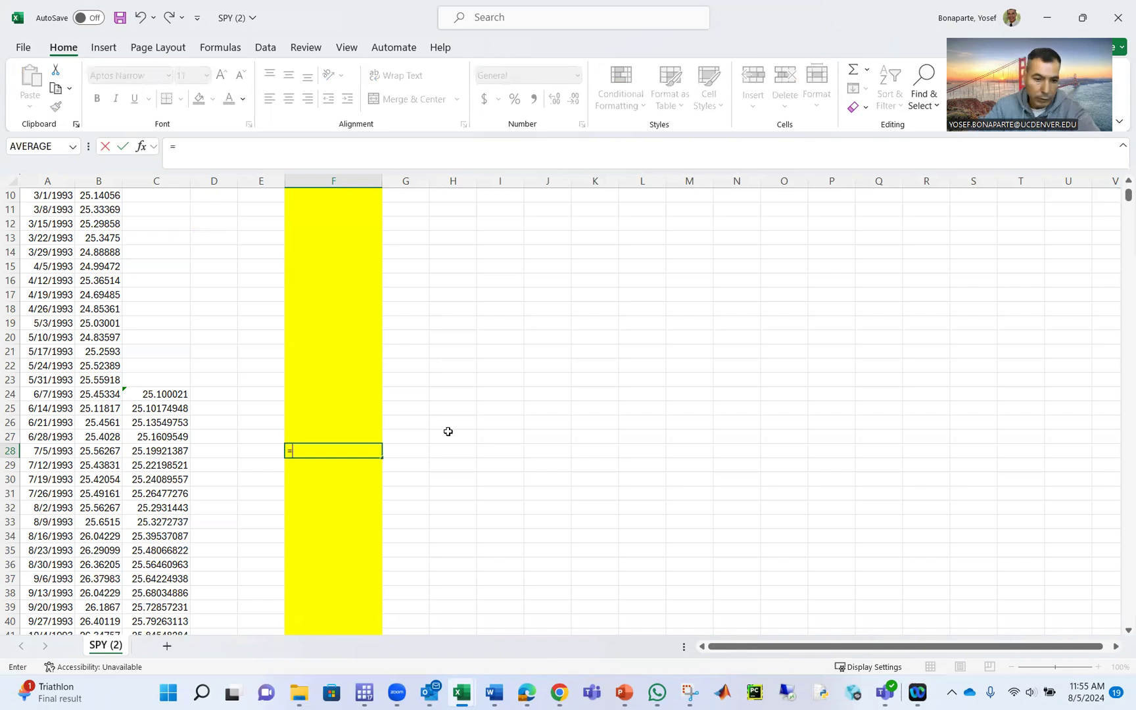
pyautogui.scroll(3, 348, 490)
pyautogui.click(299, 208)
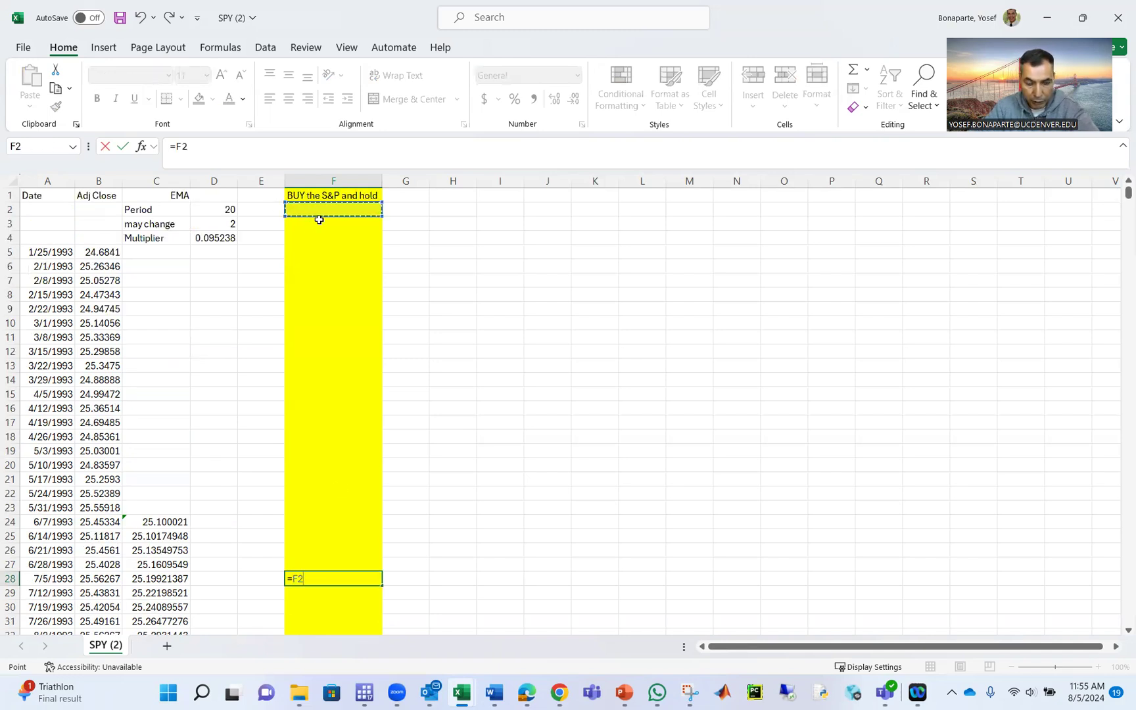
pyautogui.press('Return')
pyautogui.press('Up')
pyautogui.press('Up')
pyautogui.press('Up')
pyautogui.press('Up')
pyautogui.press('Up')
pyautogui.press('Up')
pyautogui.press('Up')
pyautogui.press('Up')
pyautogui.press('Up')
pyautogui.press('Up')
pyautogui.press('Up')
pyautogui.press('Up')
pyautogui.press('Up')
pyautogui.press('Up')
pyautogui.press('Up')
pyautogui.press('Up')
pyautogui.press('Up')
pyautogui.press('Up')
pyautogui.press('Up')
pyautogui.press('Up')
pyautogui.press('Up')
# Enter 1000 in F2 so F28 also shows 1000, then begin F29's formula
pyautogui.press('Down')
pyautogui.press('F2')
pyautogui.write('1')
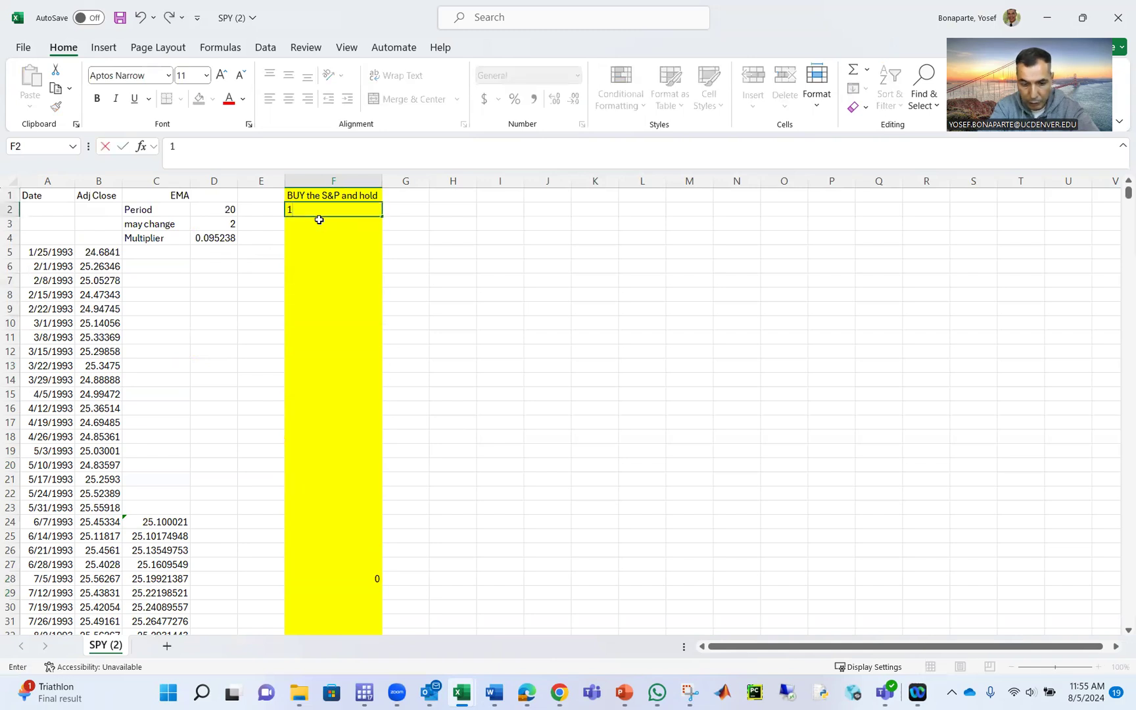
pyautogui.write('000')
pyautogui.press('Return')
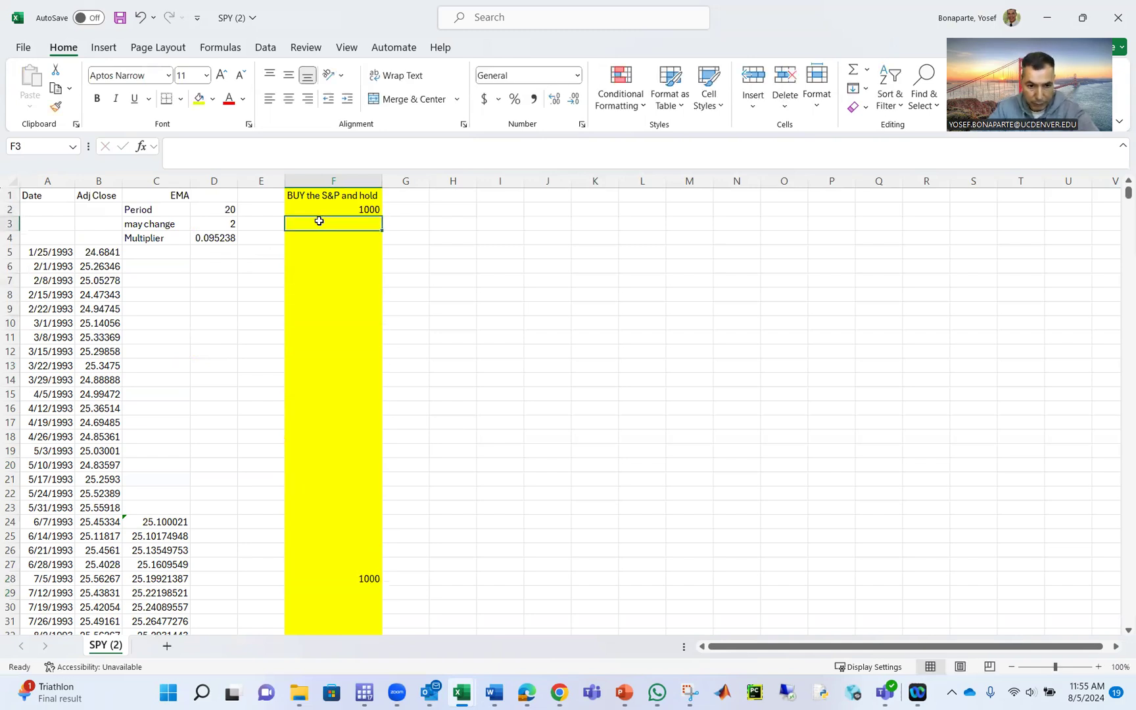
pyautogui.click(374, 579)
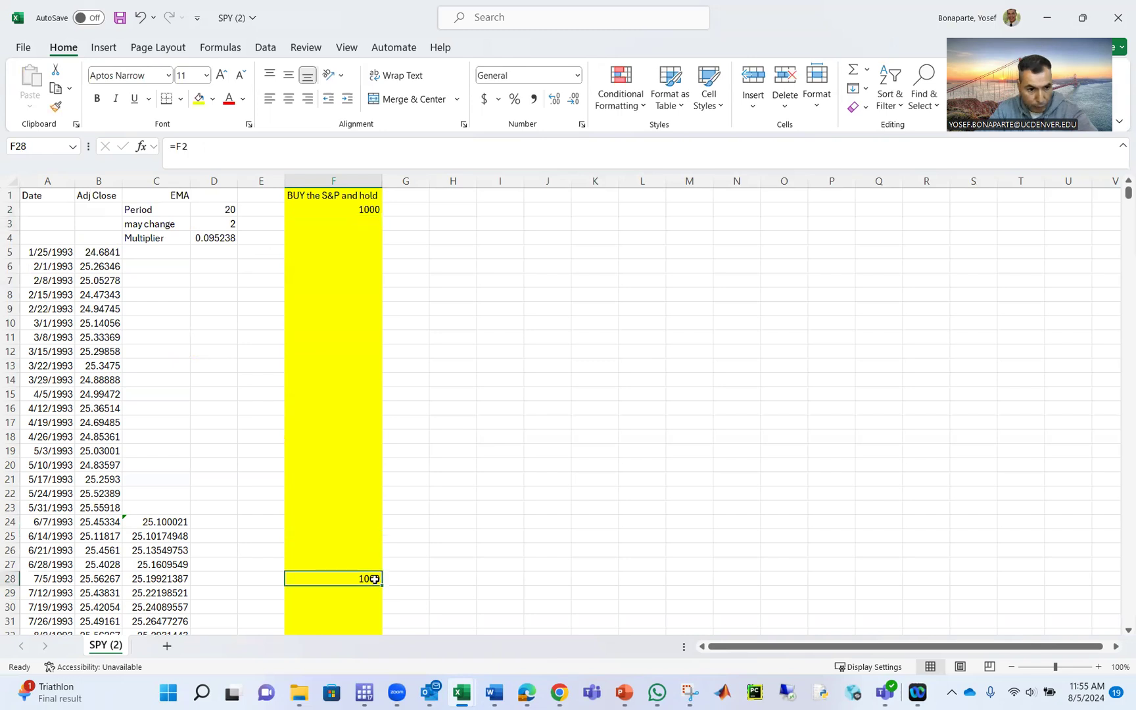
pyautogui.press('Down')
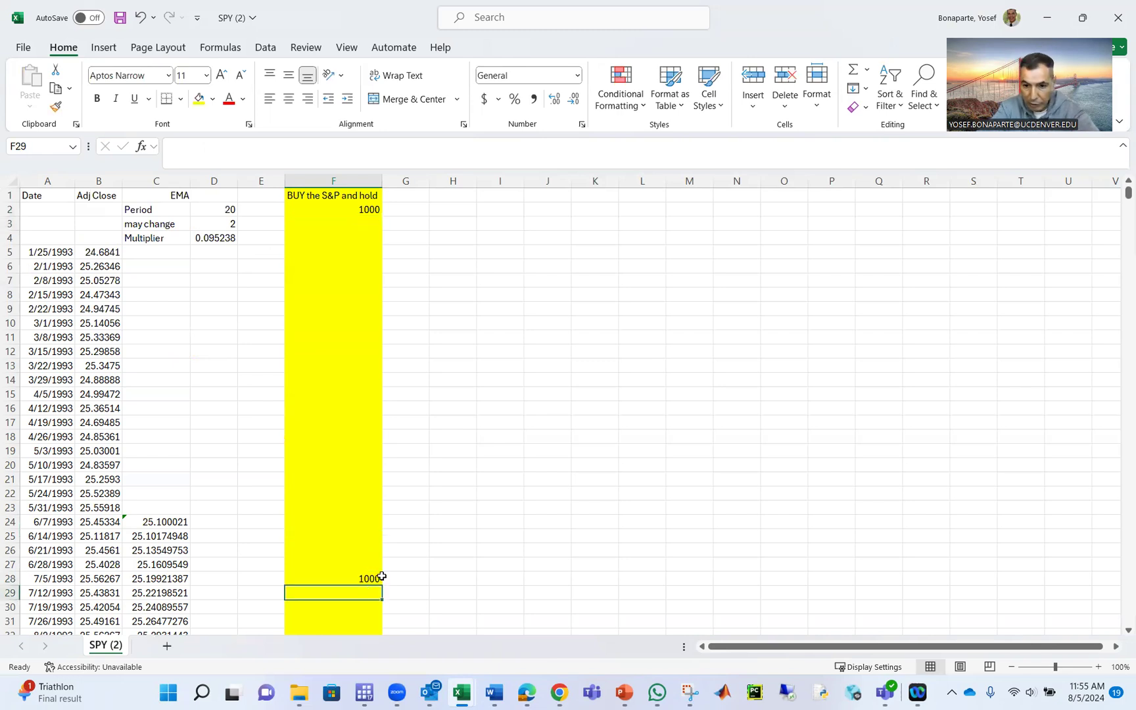
pyautogui.write('=')
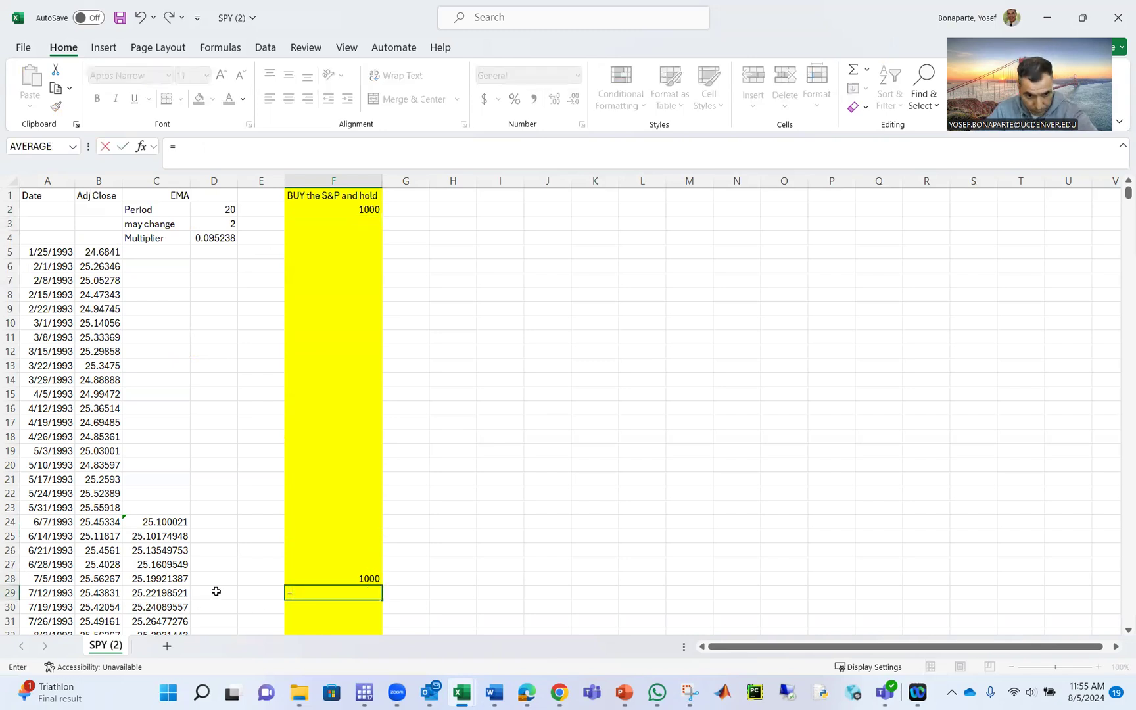
pyautogui.write('(')
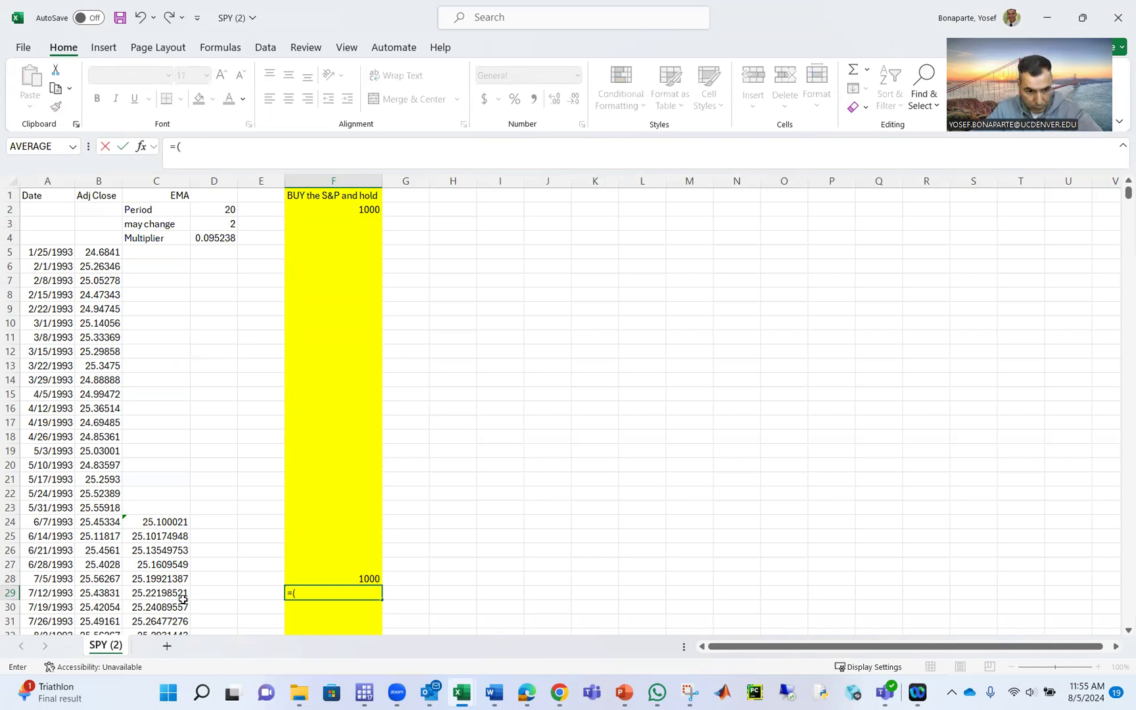
# Enter =(B29/B28)*F28 in F29 to grow the investment by the weekly price change
pyautogui.click(113, 594)
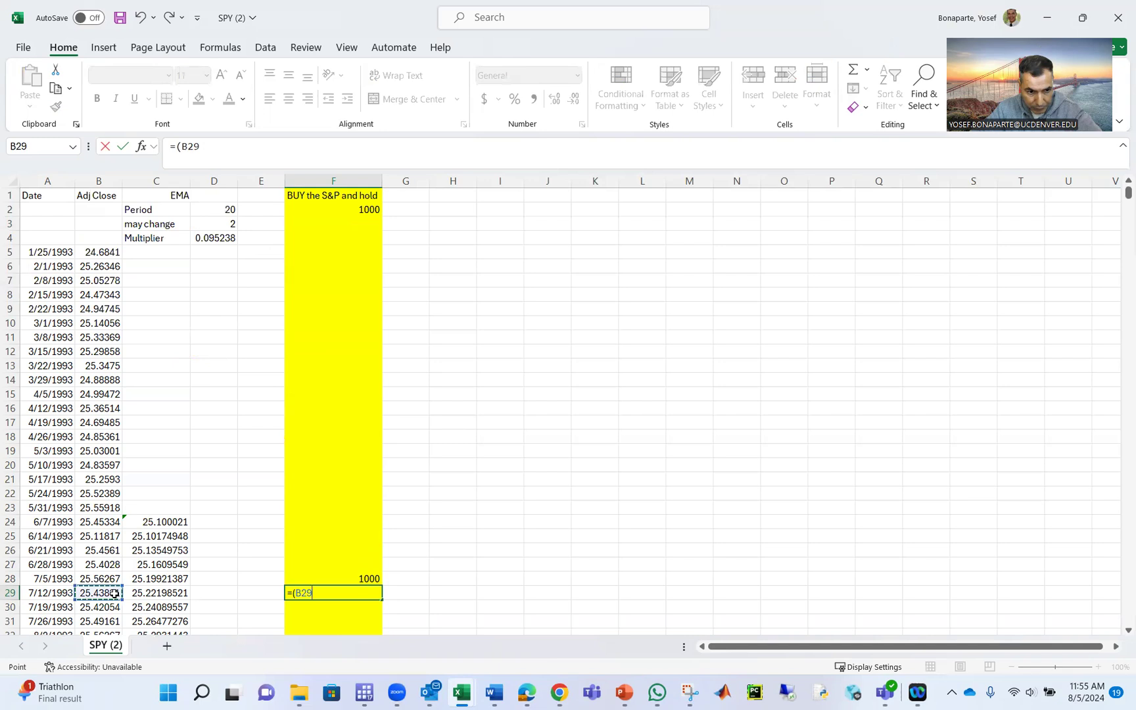
pyautogui.write('/')
pyautogui.click(77, 580)
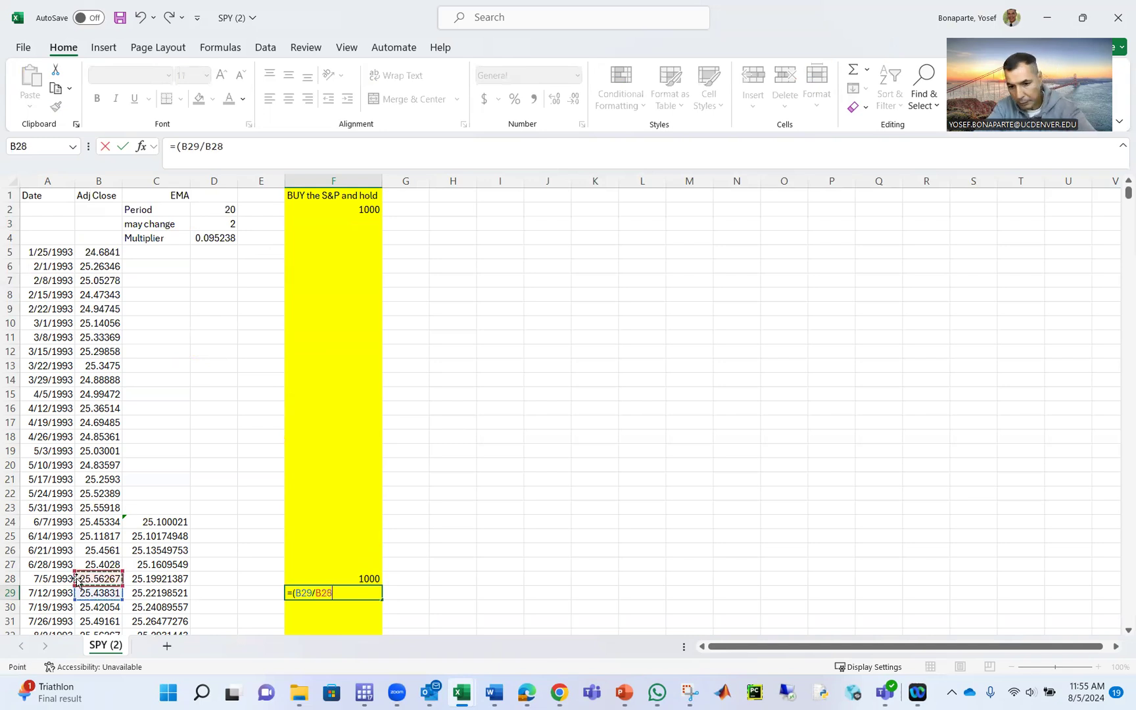
pyautogui.write(')')
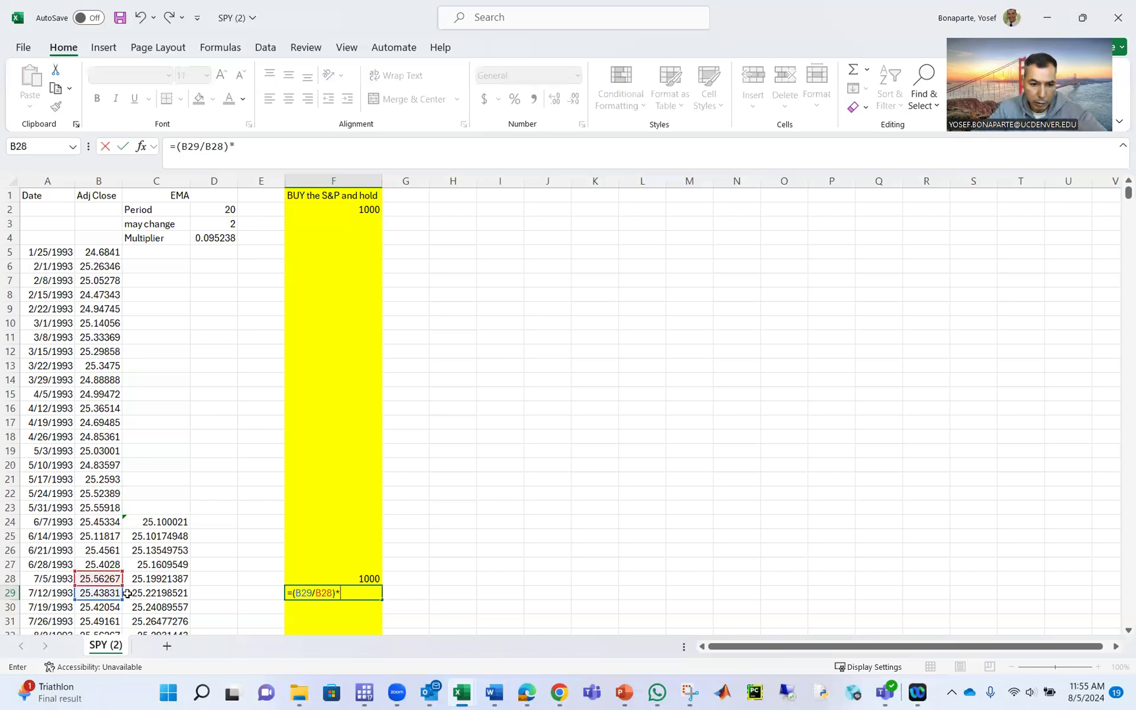
pyautogui.write('*')
pyautogui.click(348, 575)
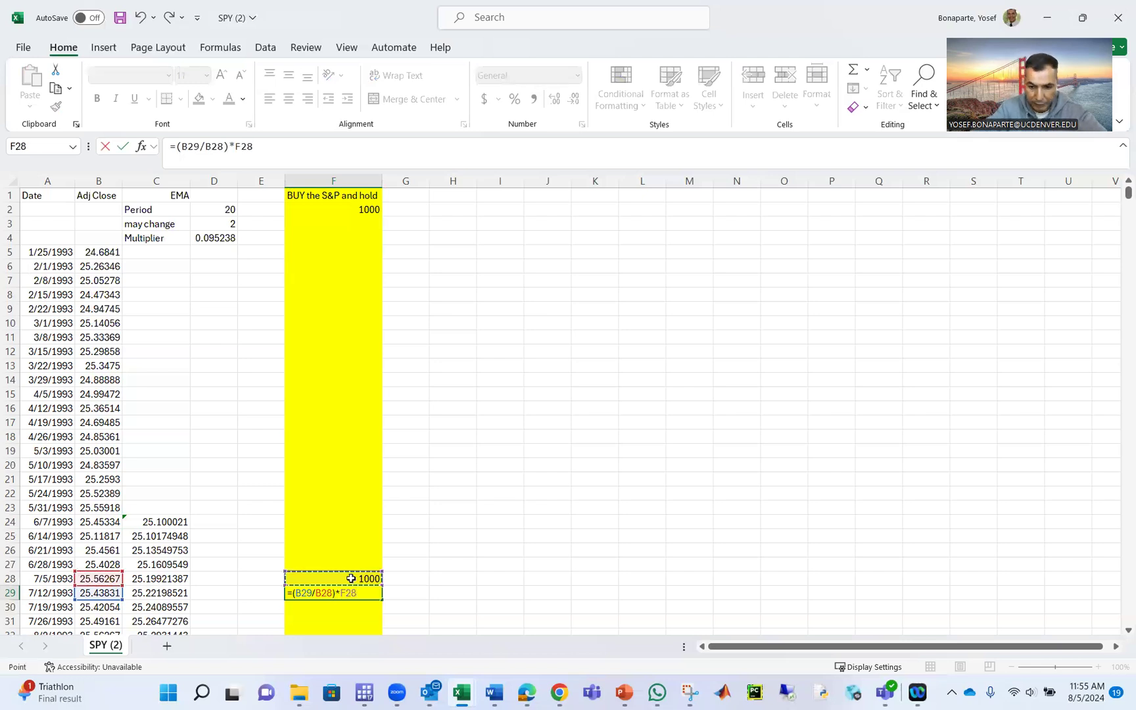
pyautogui.press('Return')
# Review F29's formula references, confirming it shows 995.1350551
pyautogui.click(354, 594)
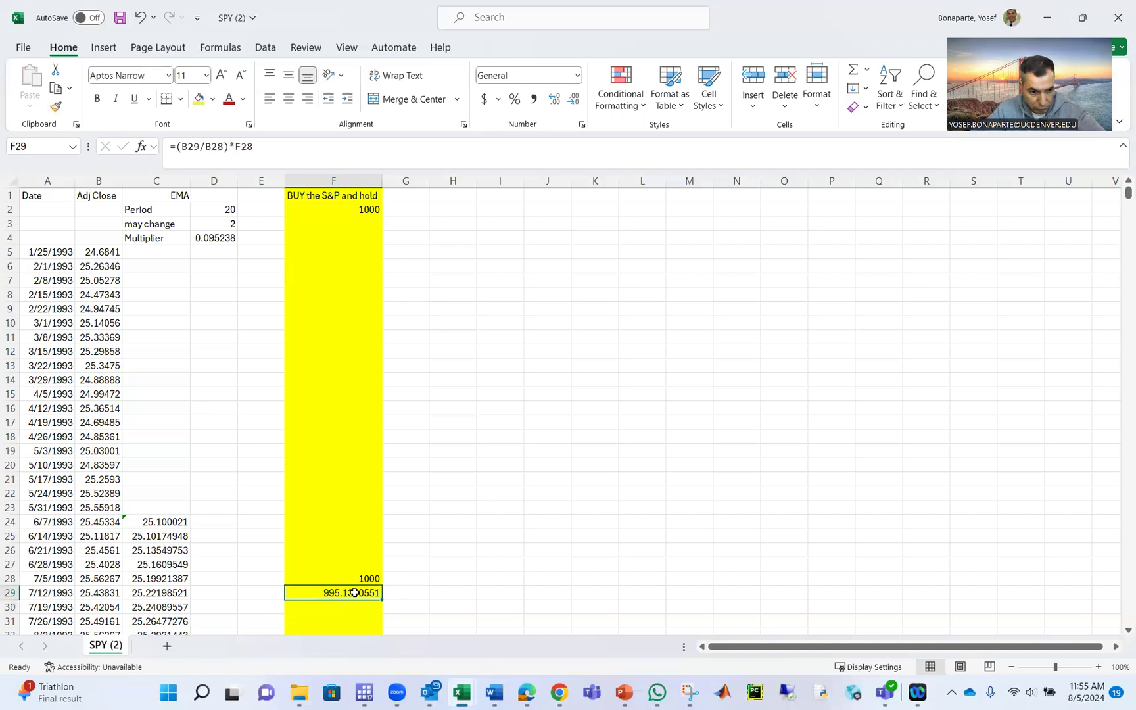
pyautogui.click(426, 151)
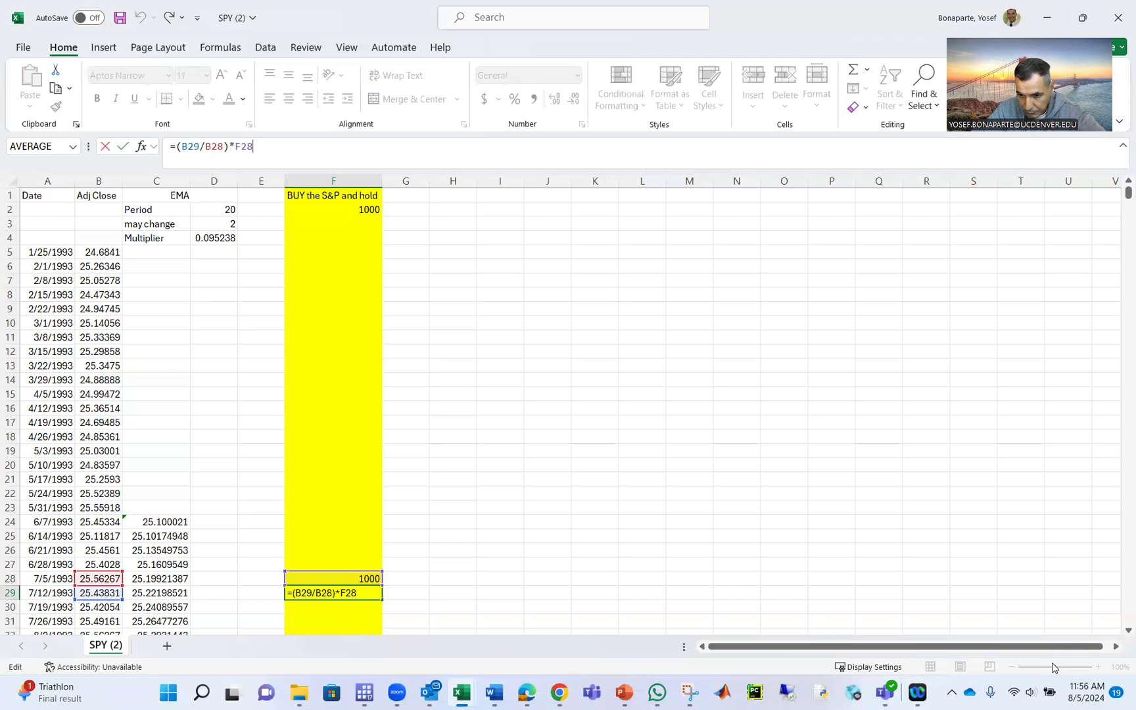
pyautogui.click(841, 582)
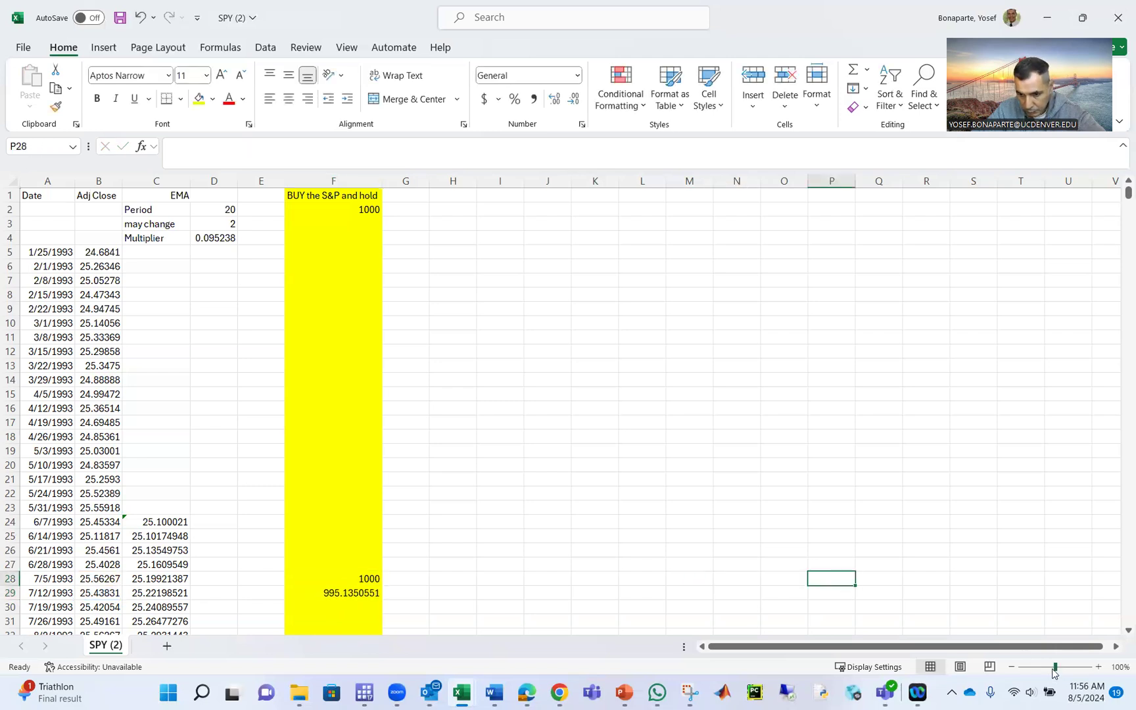
pyautogui.moveTo(1056, 669); pyautogui.dragTo(1058, 669)
pyautogui.scroll(-2, 454, 552)
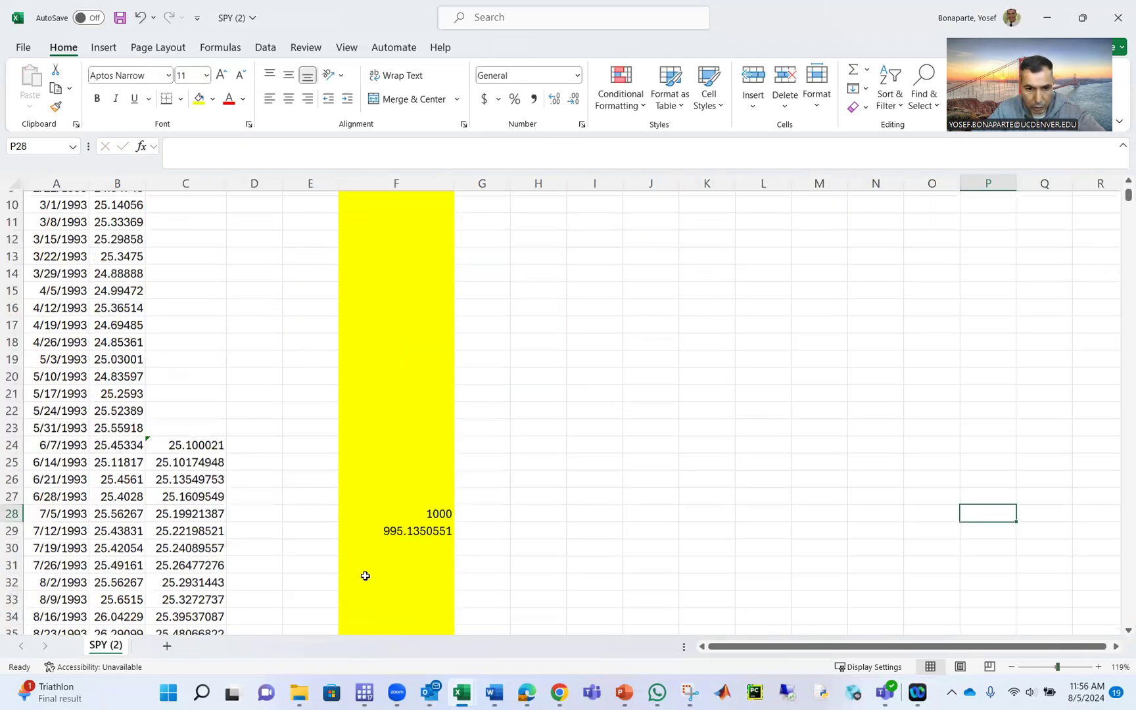
pyautogui.click(423, 512)
pyautogui.click(431, 531)
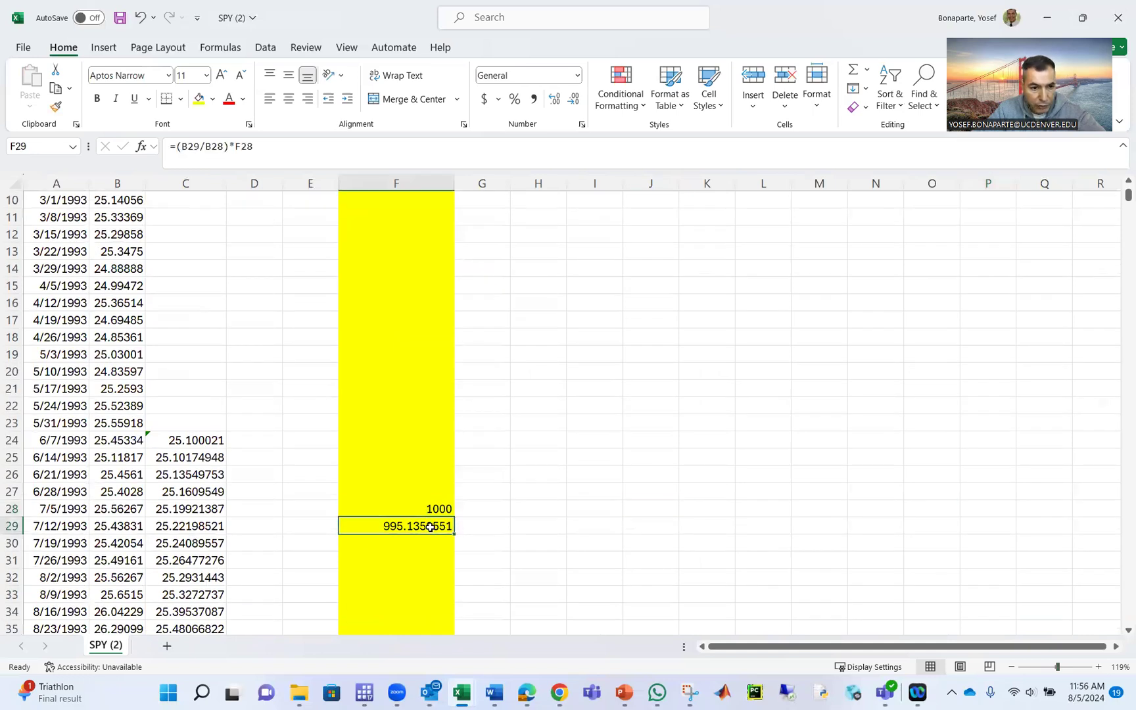
pyautogui.click(432, 156)
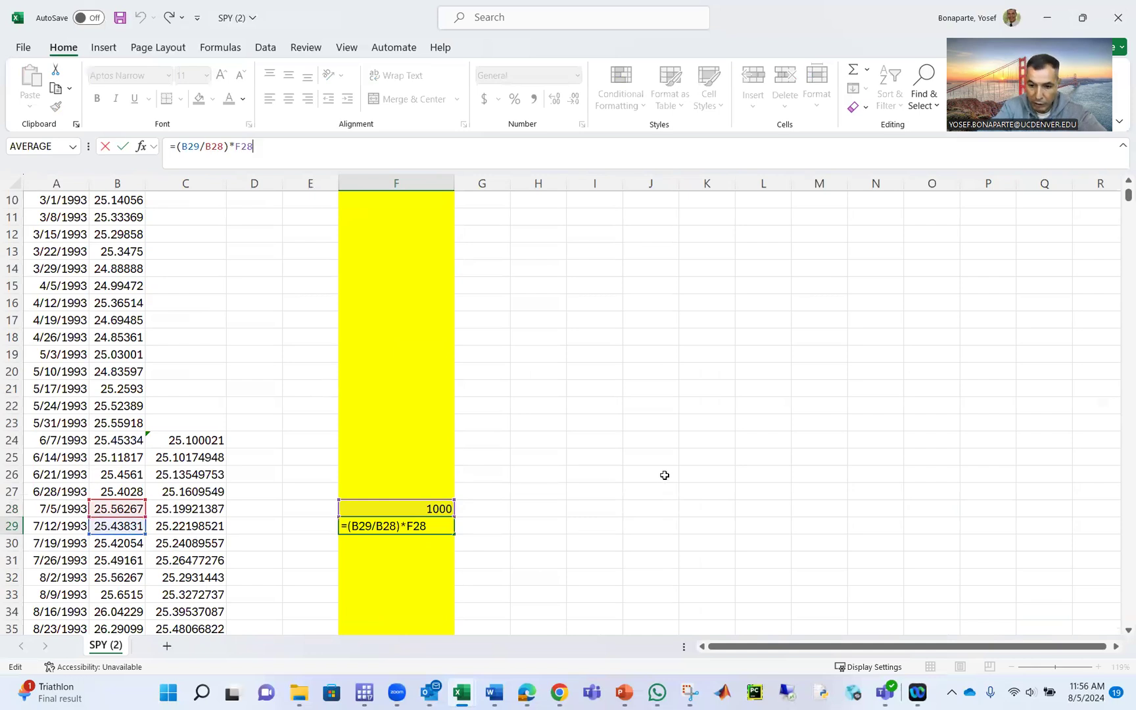
pyautogui.press('Return')
pyautogui.press('Up')
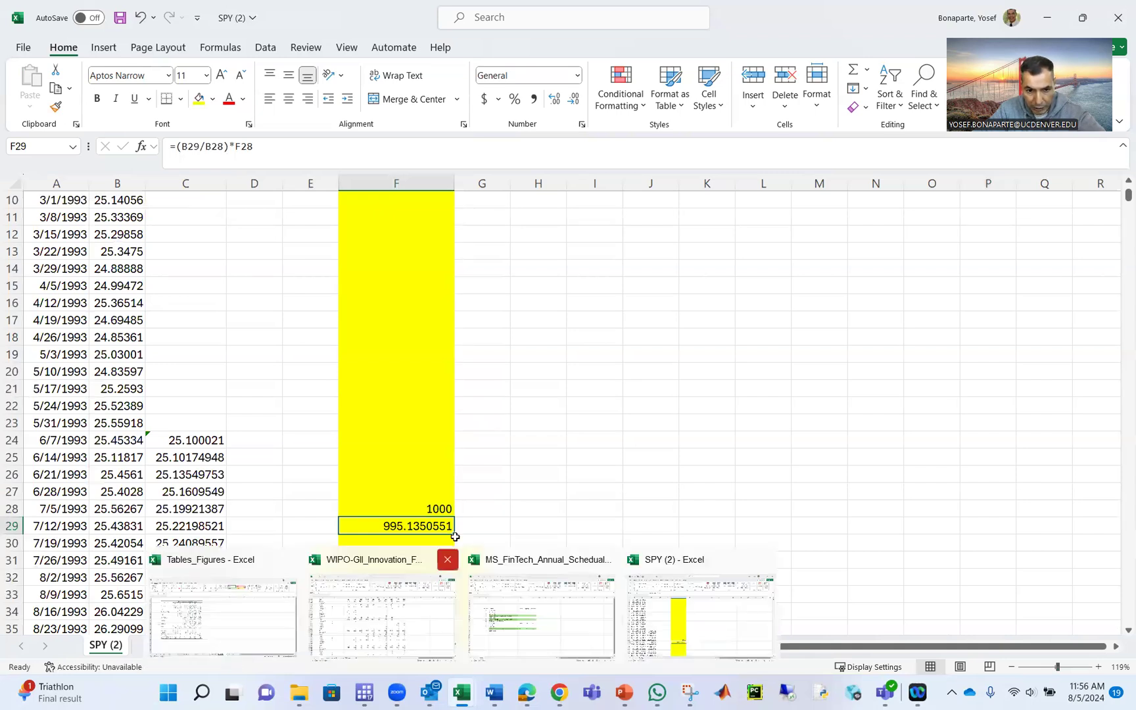
# Fill the growth formula down column F to row 1650, ending at 20323.38323
pyautogui.moveTo(453, 534); pyautogui.dragTo(452, 695)
pyautogui.moveTo(432, 596); pyautogui.dragTo(432, 597)
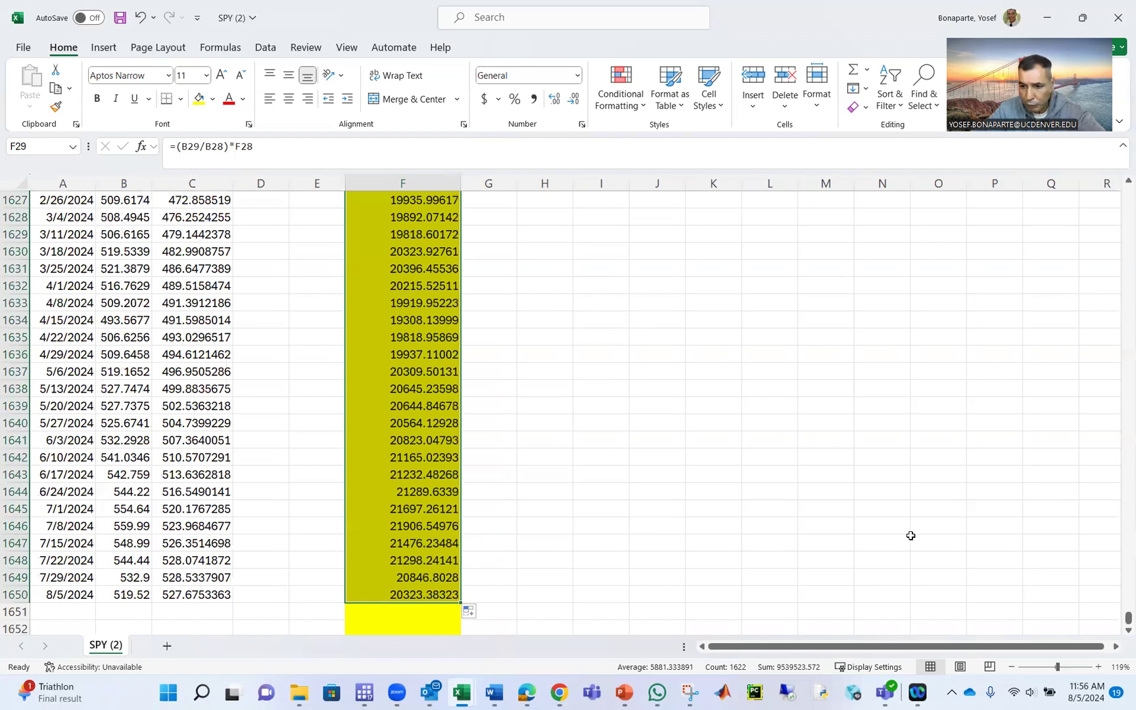
pyautogui.hotkey('ctrl', 'Down')
pyautogui.moveTo(1127, 619); pyautogui.dragTo(1129, 190)
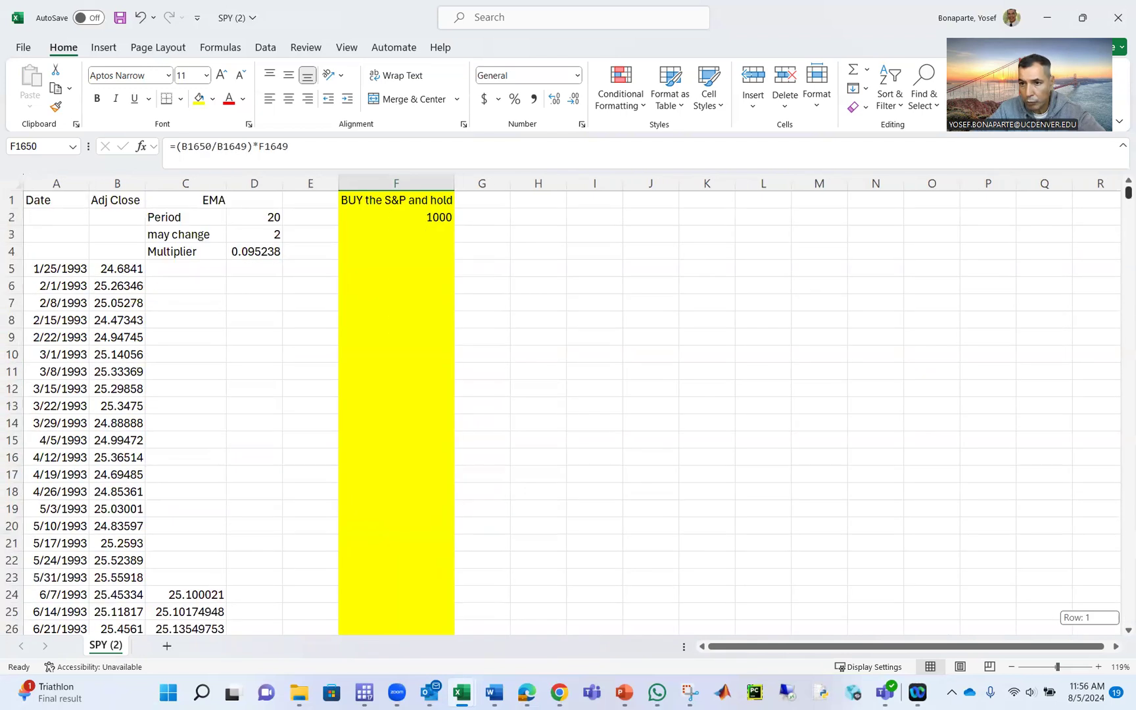
# Centre column F's contents horizontally and vertically
pyautogui.click(442, 217)
pyautogui.click(426, 183)
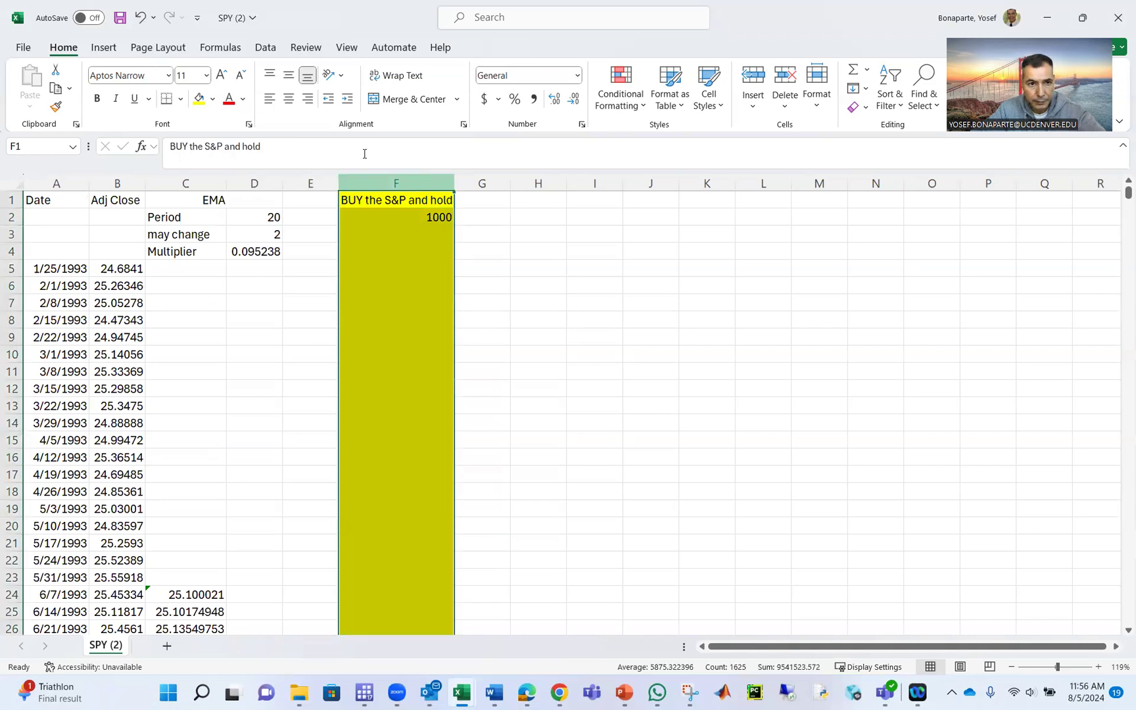
pyautogui.click(289, 99)
pyautogui.click(285, 81)
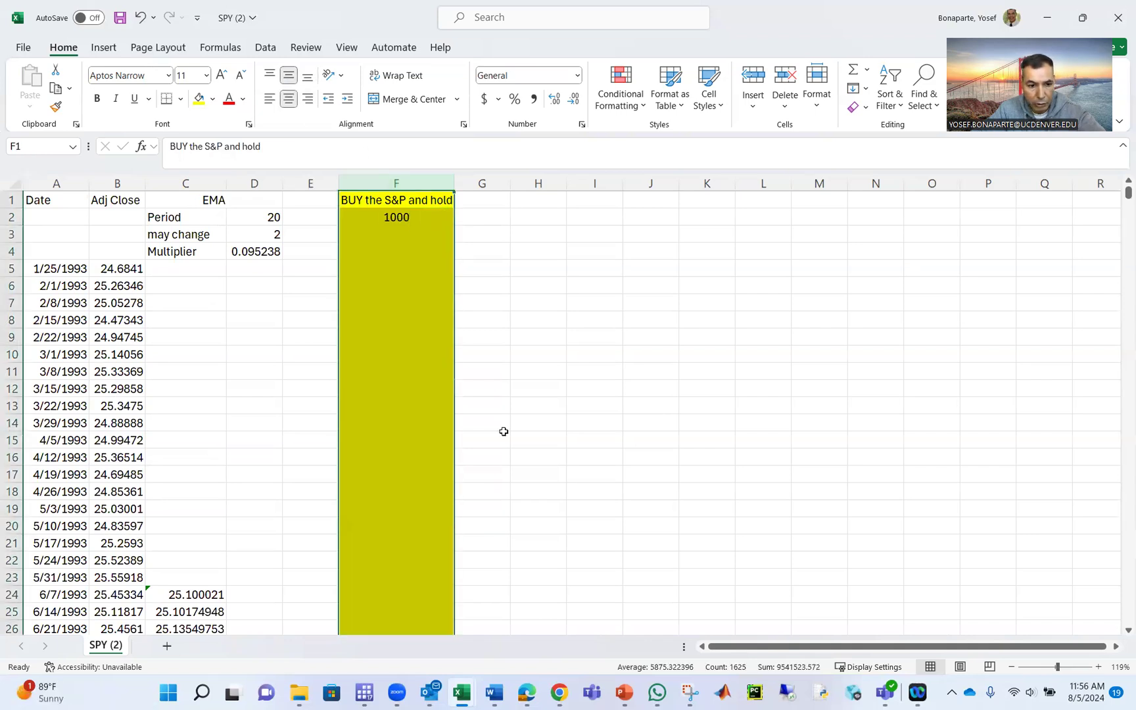
# Add the heading 'EMA strategy' in E1 and auto-fit column E
pyautogui.scroll(-2, 504, 431)
pyautogui.scroll(2, 504, 431)
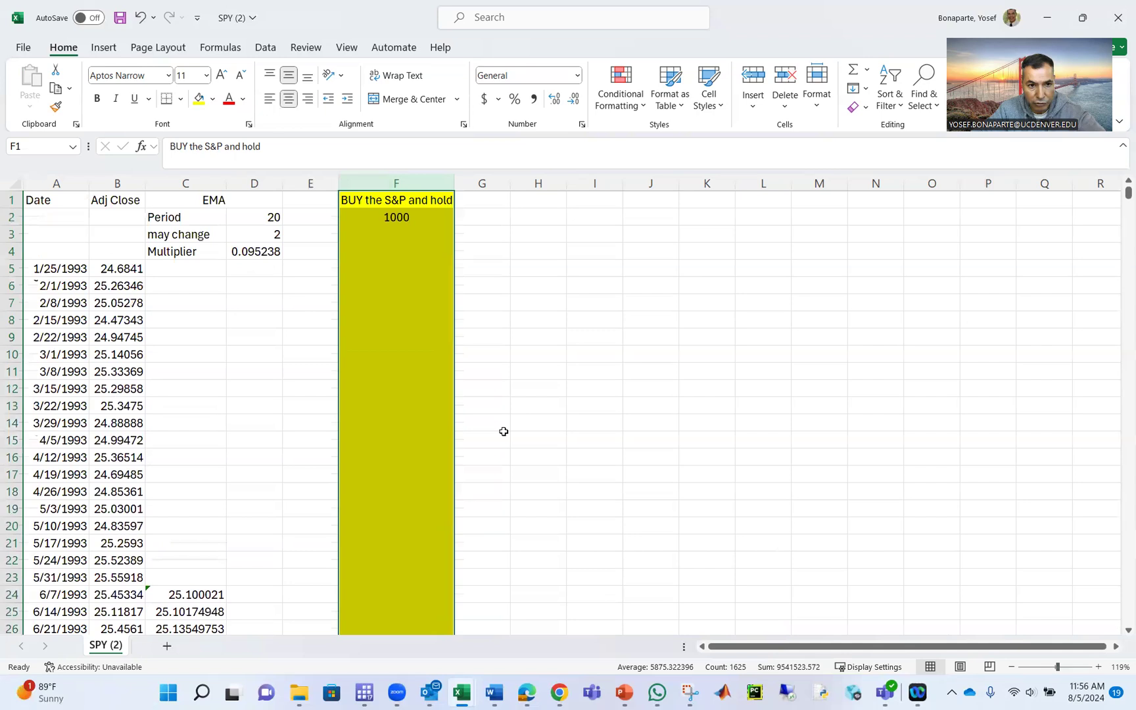
pyautogui.click(317, 198)
pyautogui.write('E')
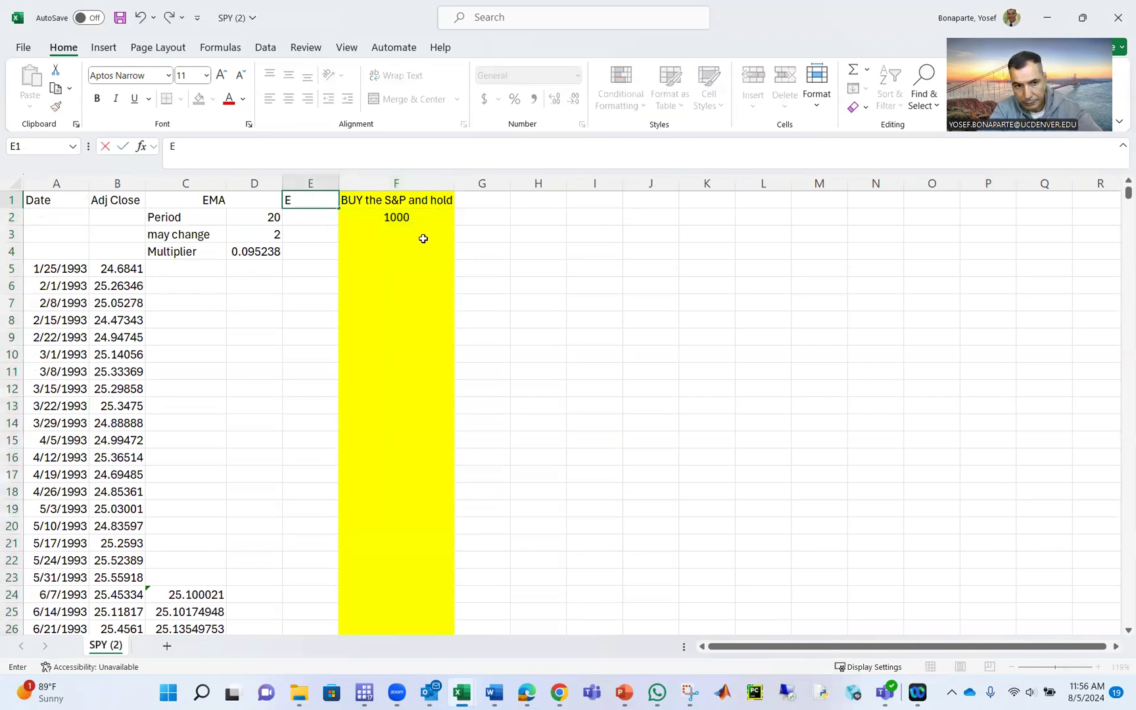
pyautogui.write('MA strategy')
pyautogui.press('Return')
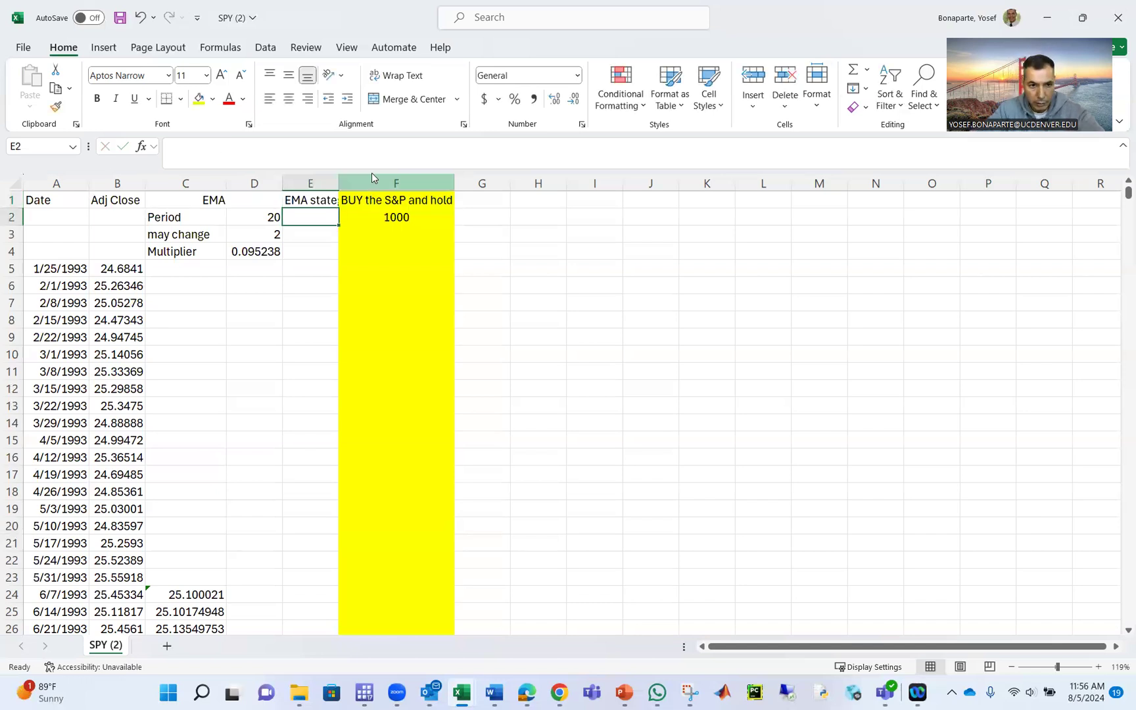
pyautogui.doubleClick(343, 190)
# Enter 1000 as the strategy's starting amount in E2, leaving E28 empty for now
pyautogui.scroll(-5, 371, 514)
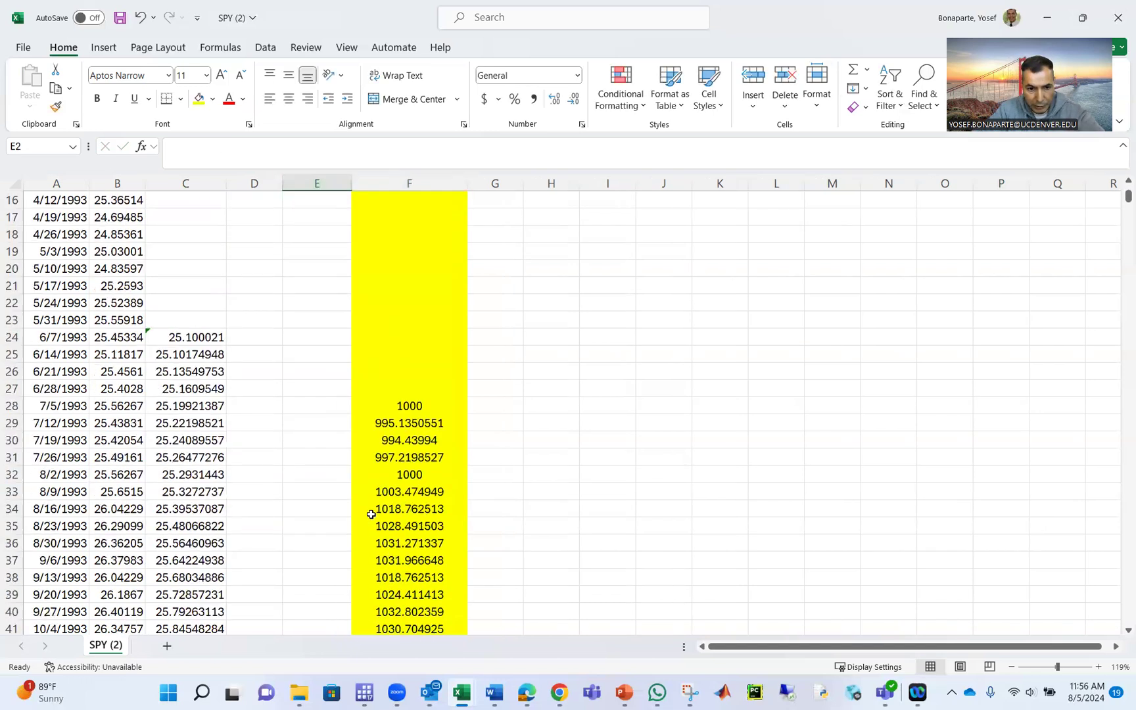
pyautogui.click(313, 405)
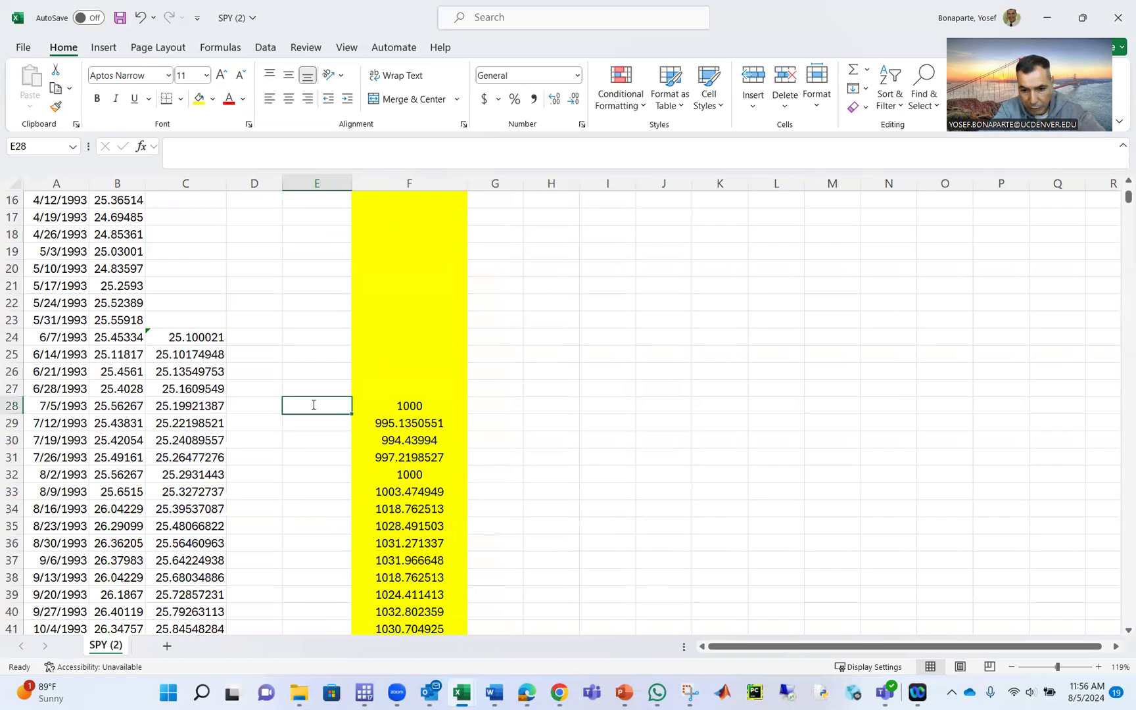
pyautogui.write('1000')
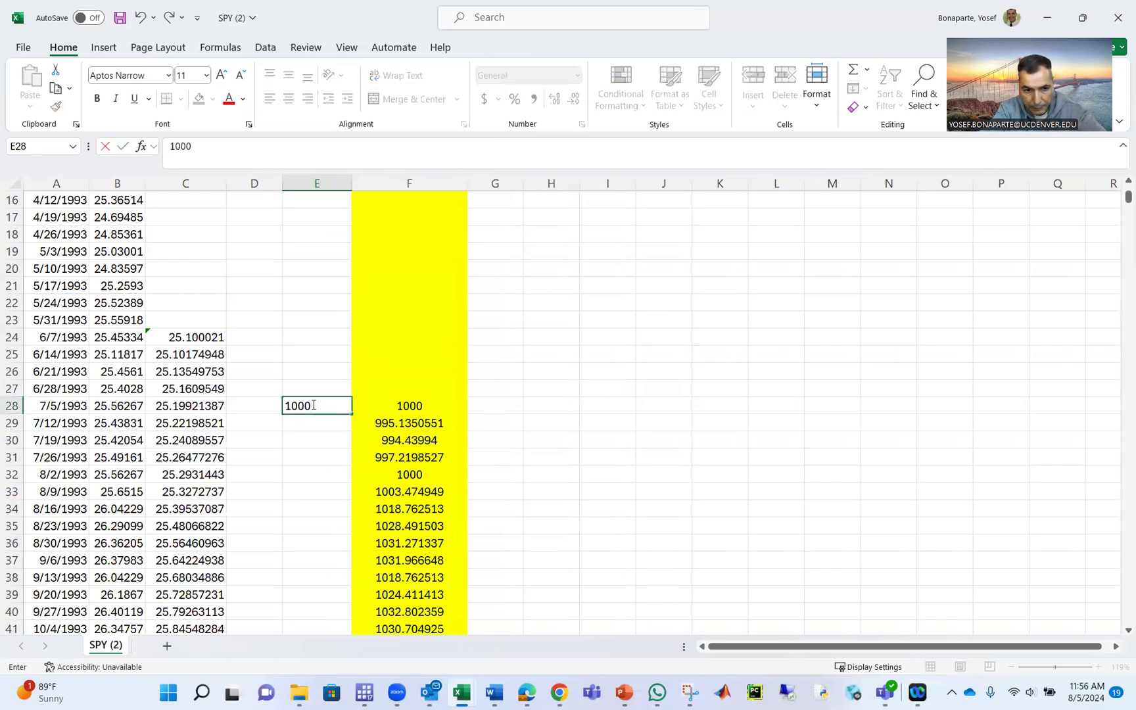
pyautogui.press('BackSpace')
pyautogui.press('BackSpace')
pyautogui.press('BackSpace')
pyautogui.press('Return')
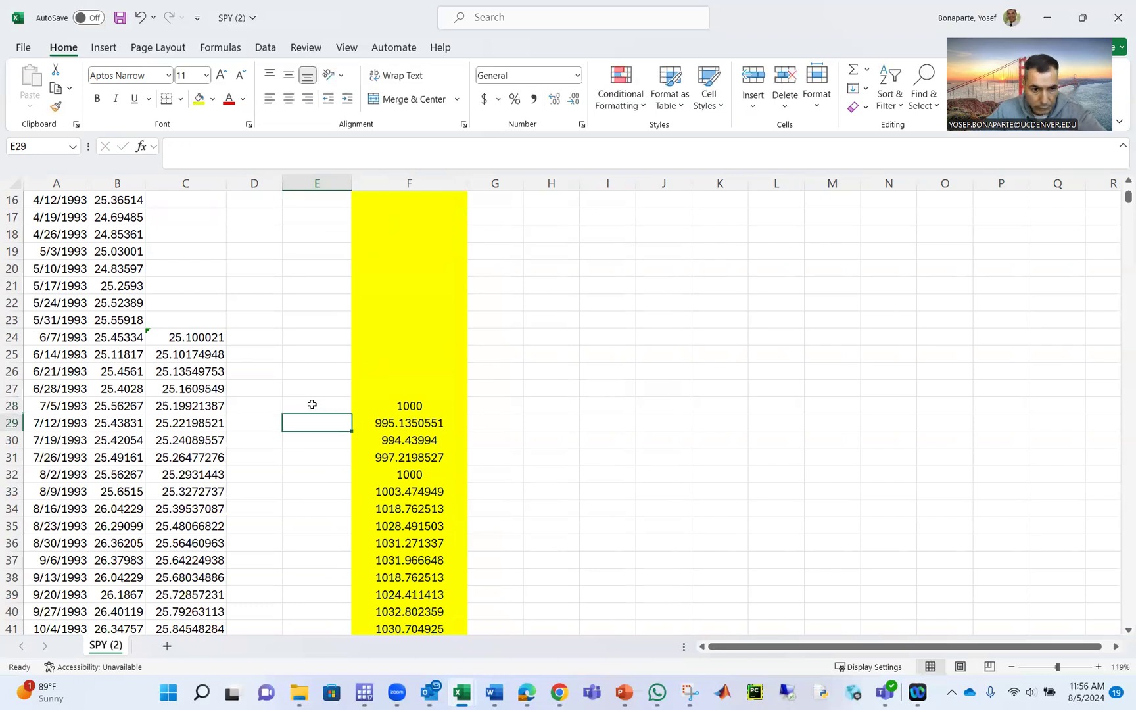
pyautogui.scroll(5, 306, 368)
pyautogui.click(319, 219)
pyautogui.write('1000')
pyautogui.press('Return')
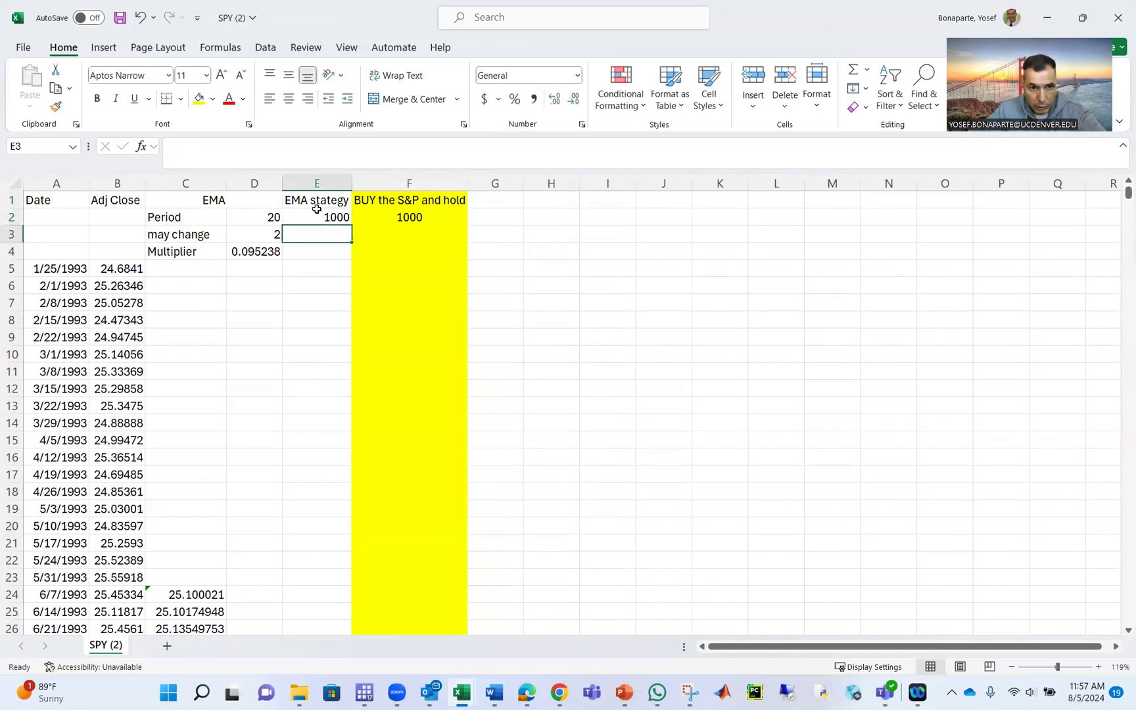
# Centre column E both ways and fill it light green
pyautogui.click(312, 184)
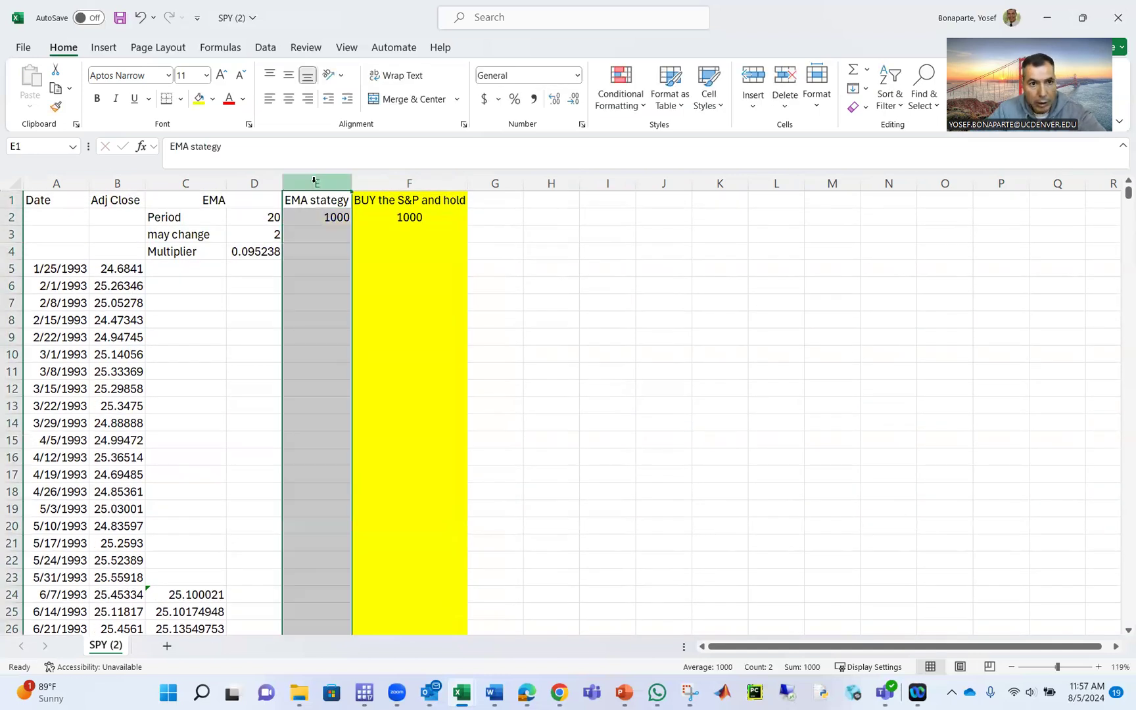
pyautogui.click(288, 99)
pyautogui.click(288, 75)
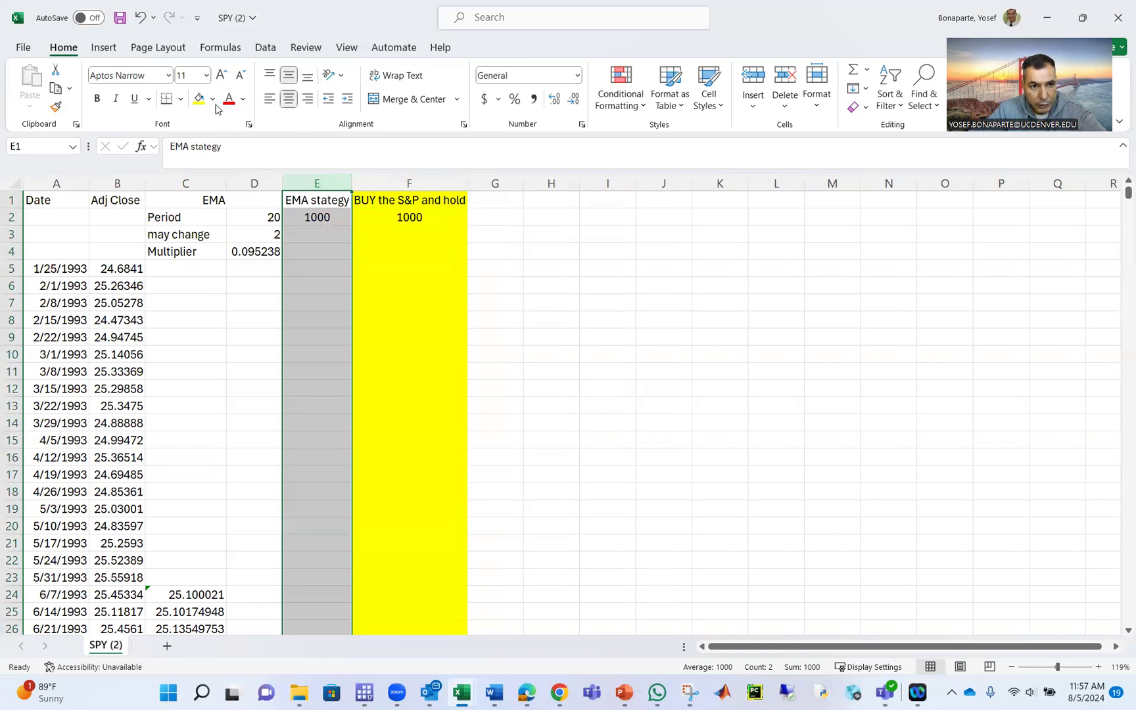
pyautogui.click(212, 99)
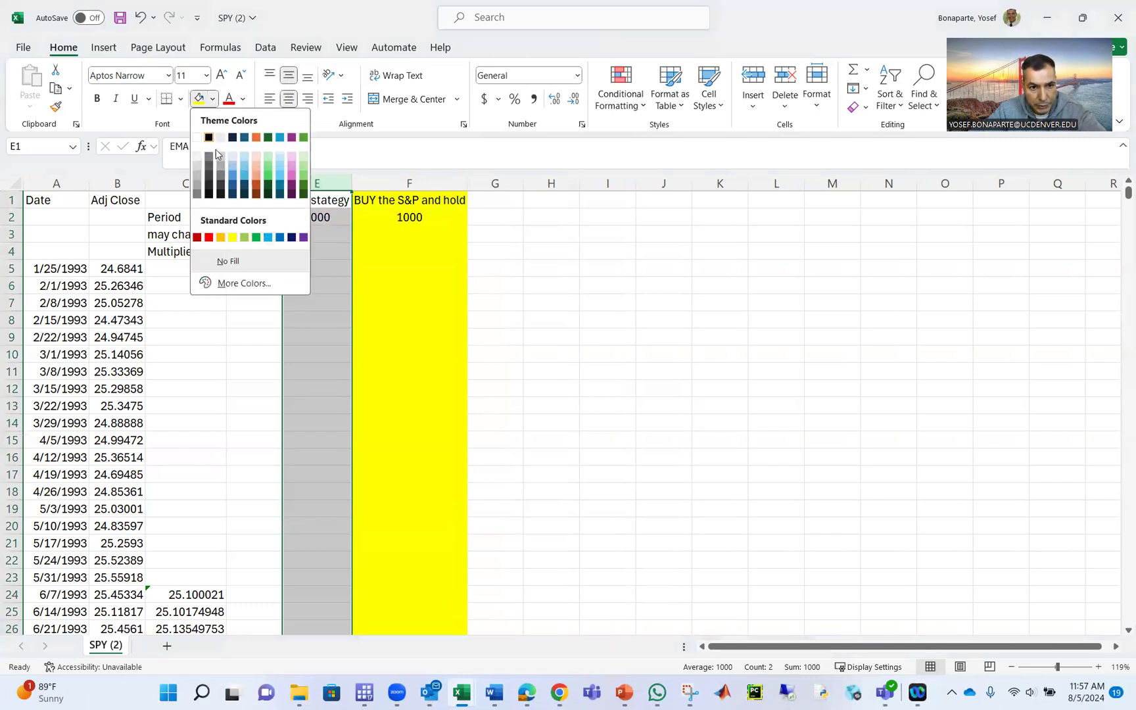
pyautogui.click(302, 166)
pyautogui.click(569, 319)
# Enter 1000 in E28 as the strategy's first value
pyautogui.scroll(-4, 571, 321)
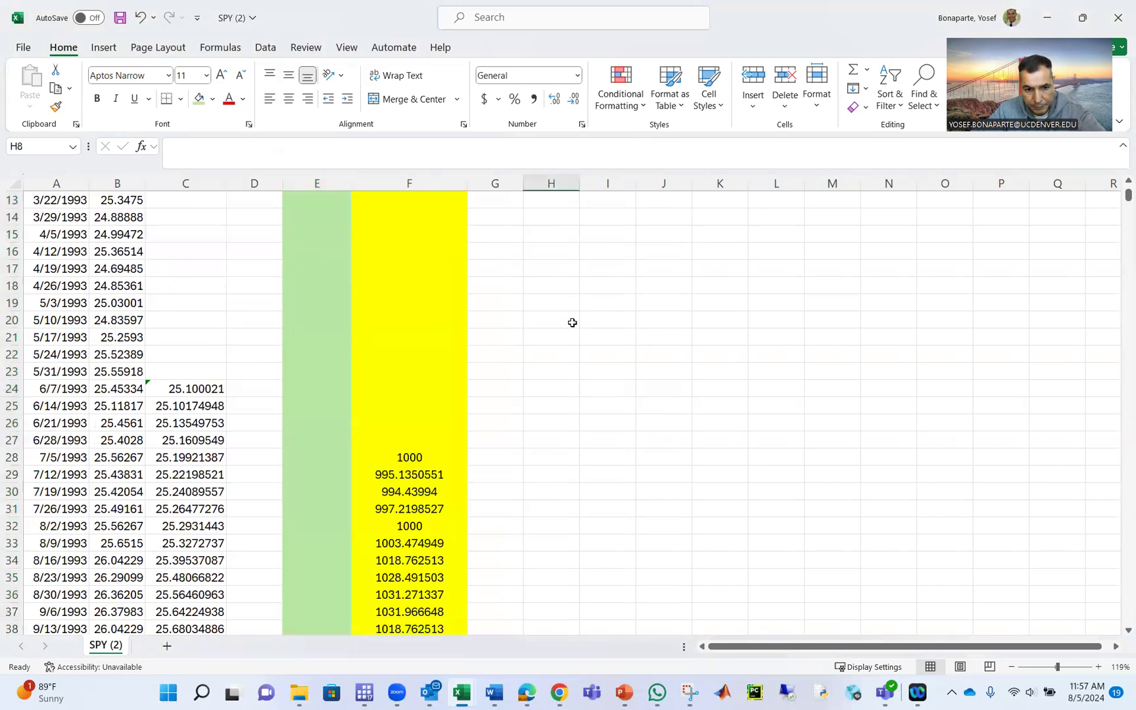
pyautogui.scroll(-3, 324, 300)
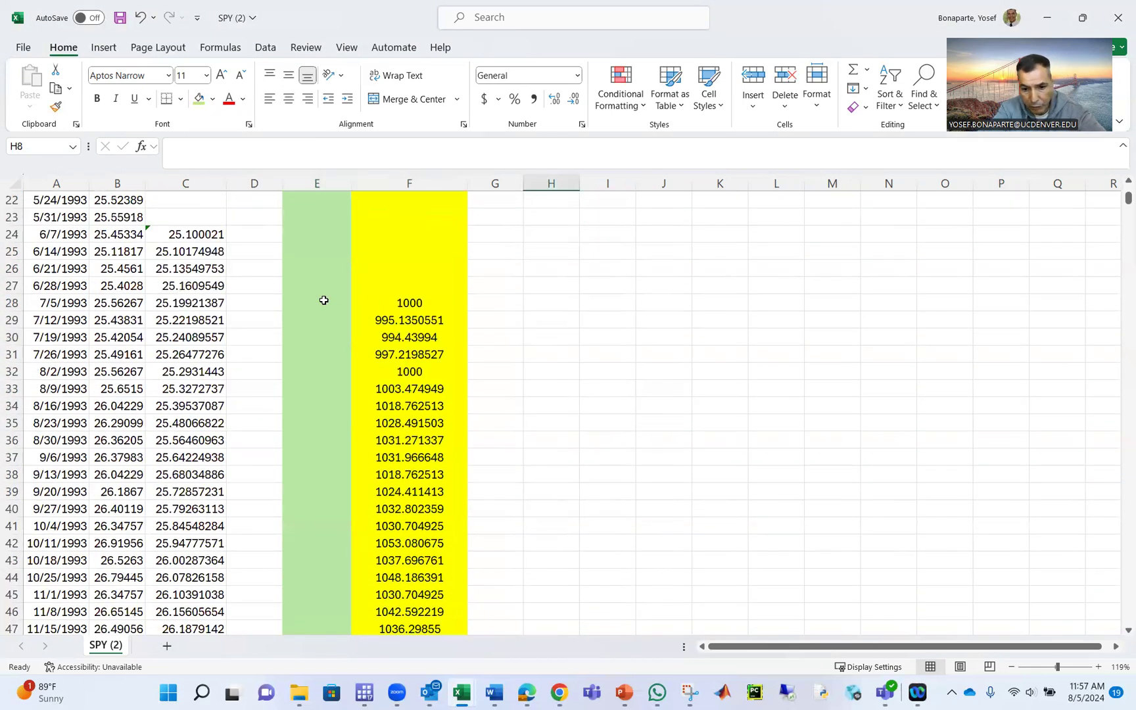
pyautogui.click(324, 301)
pyautogui.write('1000')
pyautogui.press('Return')
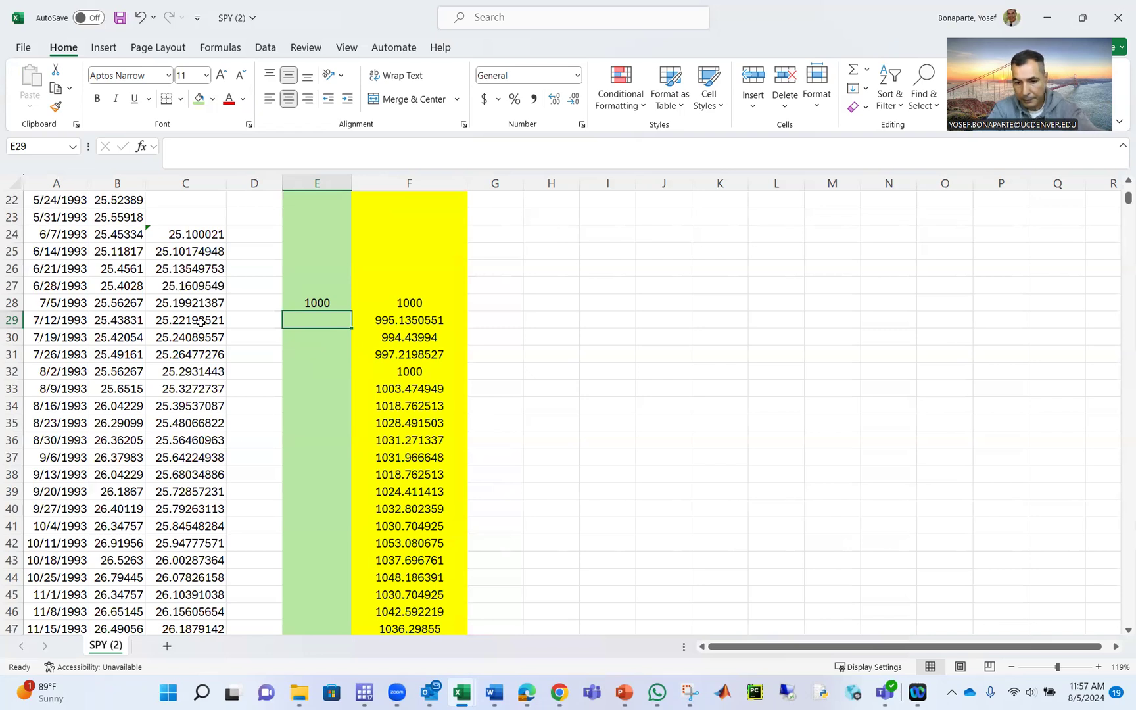
# Enter =IF(C29>B29,E28*B29/B28,E28) in E29, giving 1000 for the EMA strategy
pyautogui.write('=if')
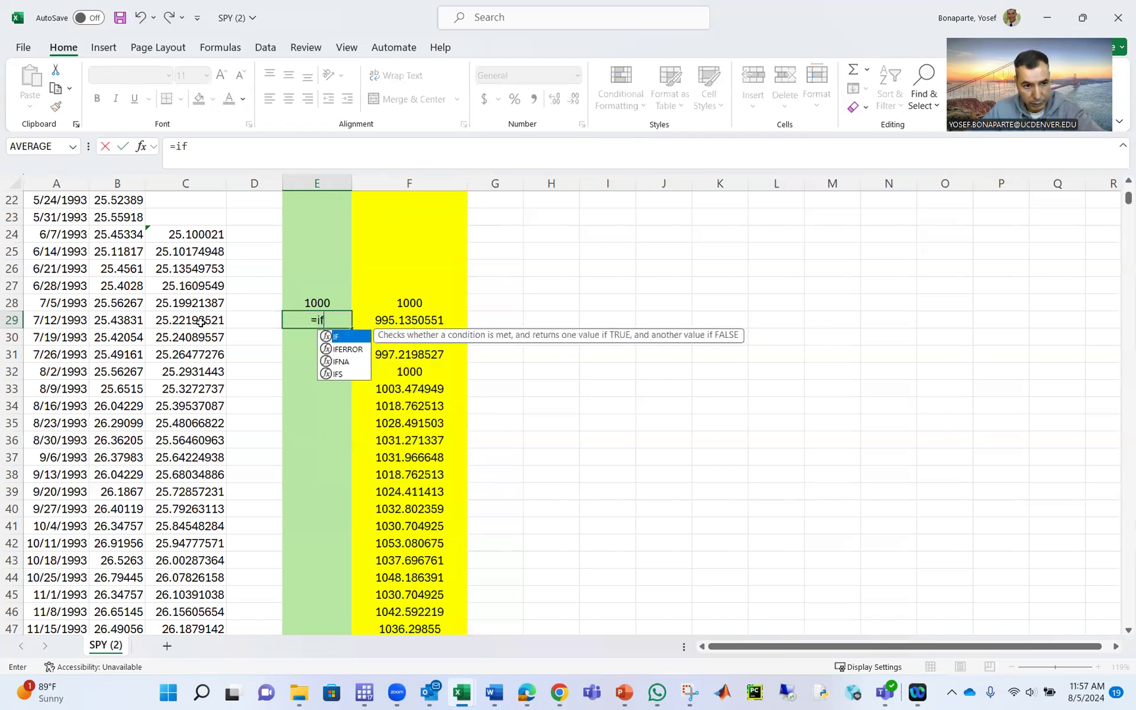
pyautogui.write('(')
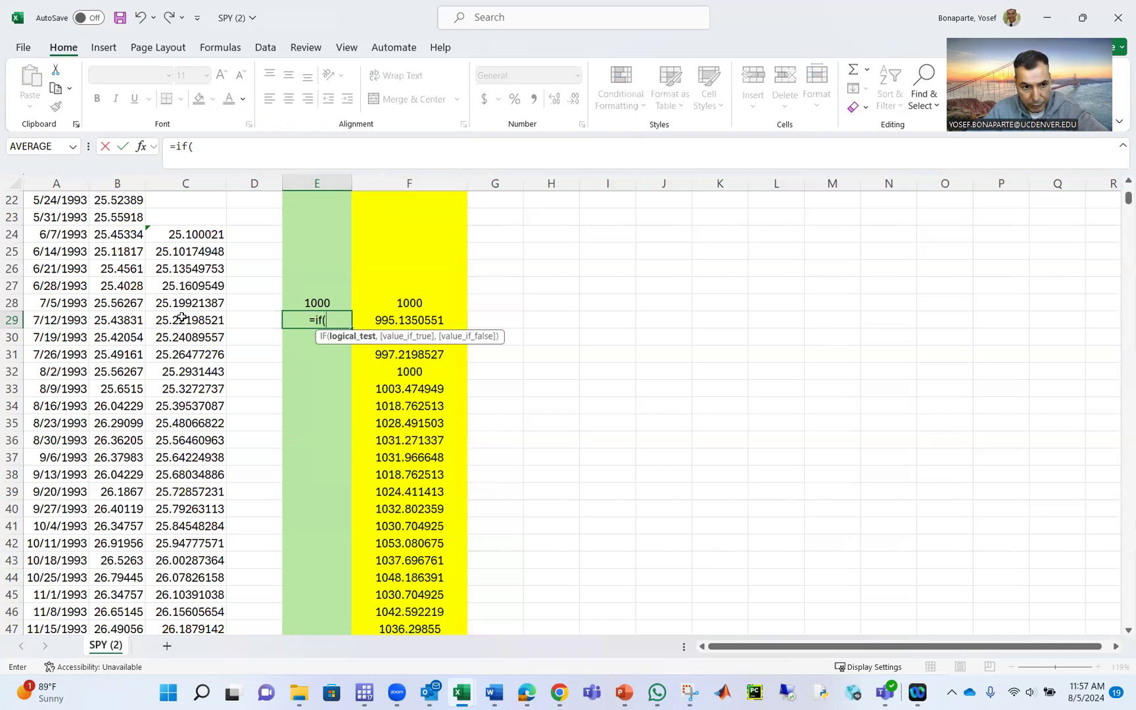
pyautogui.click(182, 318)
pyautogui.write('>')
pyautogui.click(126, 318)
pyautogui.write(',')
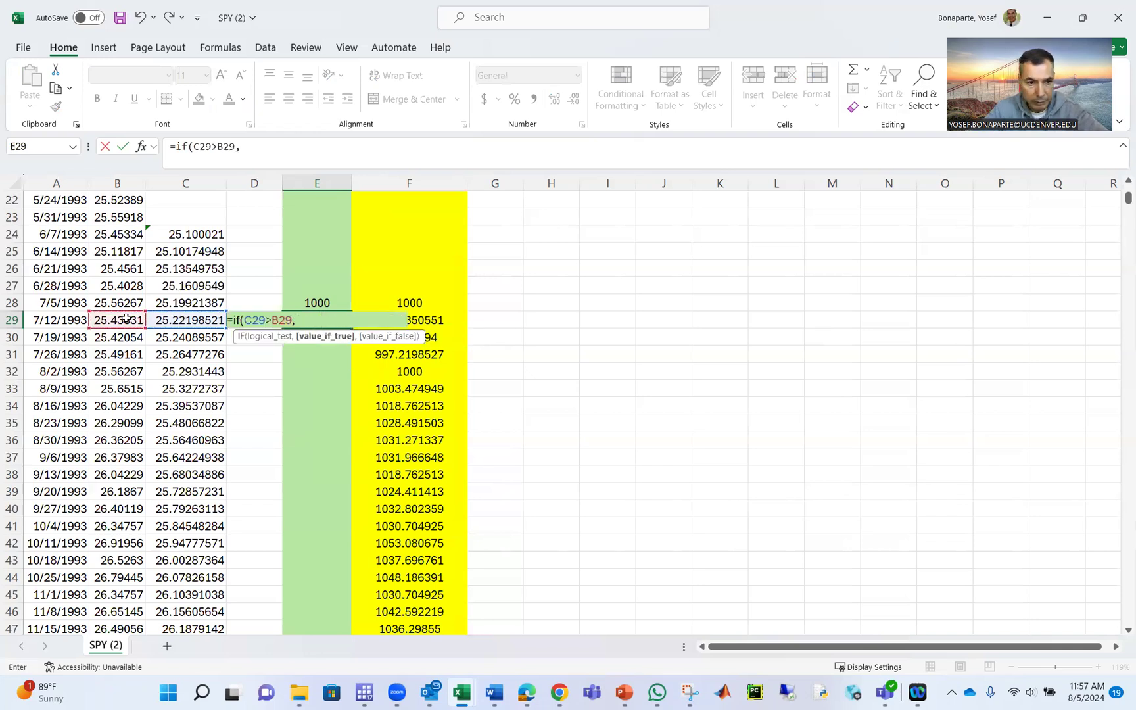
pyautogui.click(301, 301)
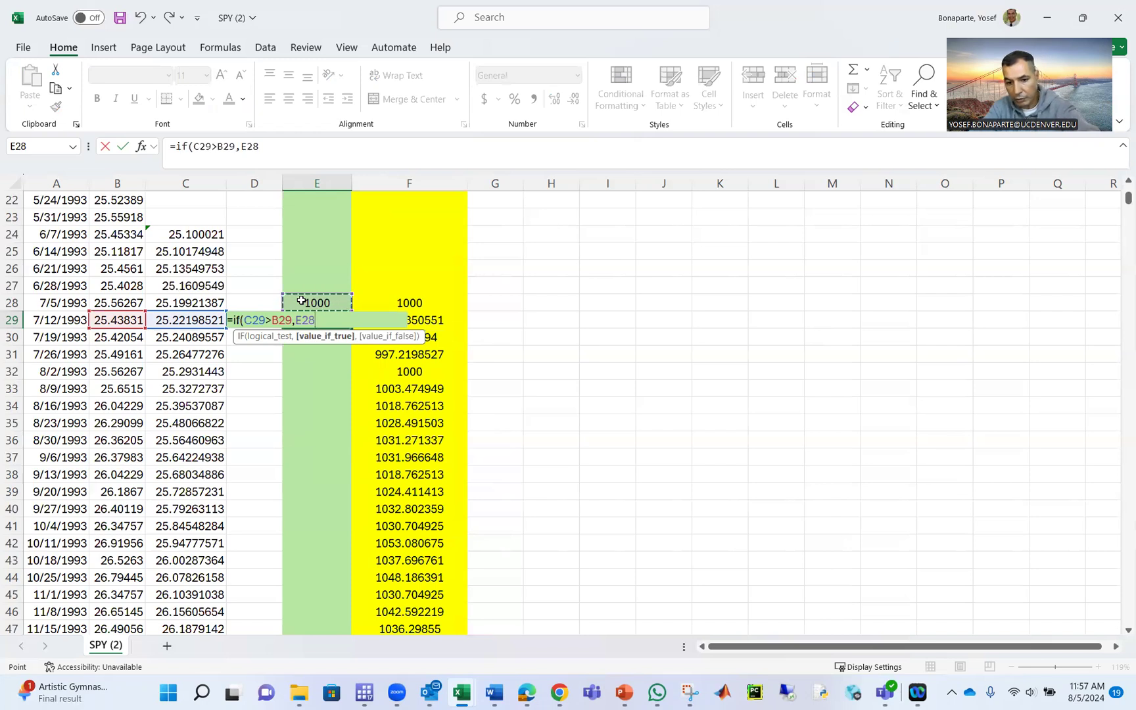
pyautogui.write('*')
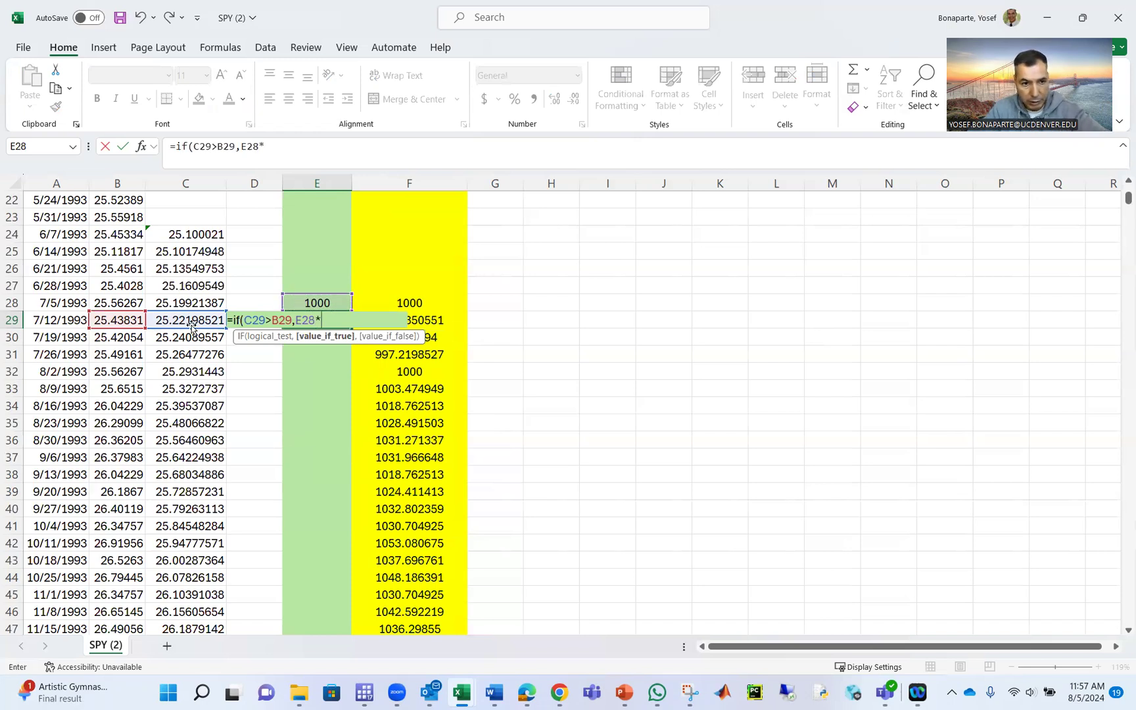
pyautogui.click(111, 321)
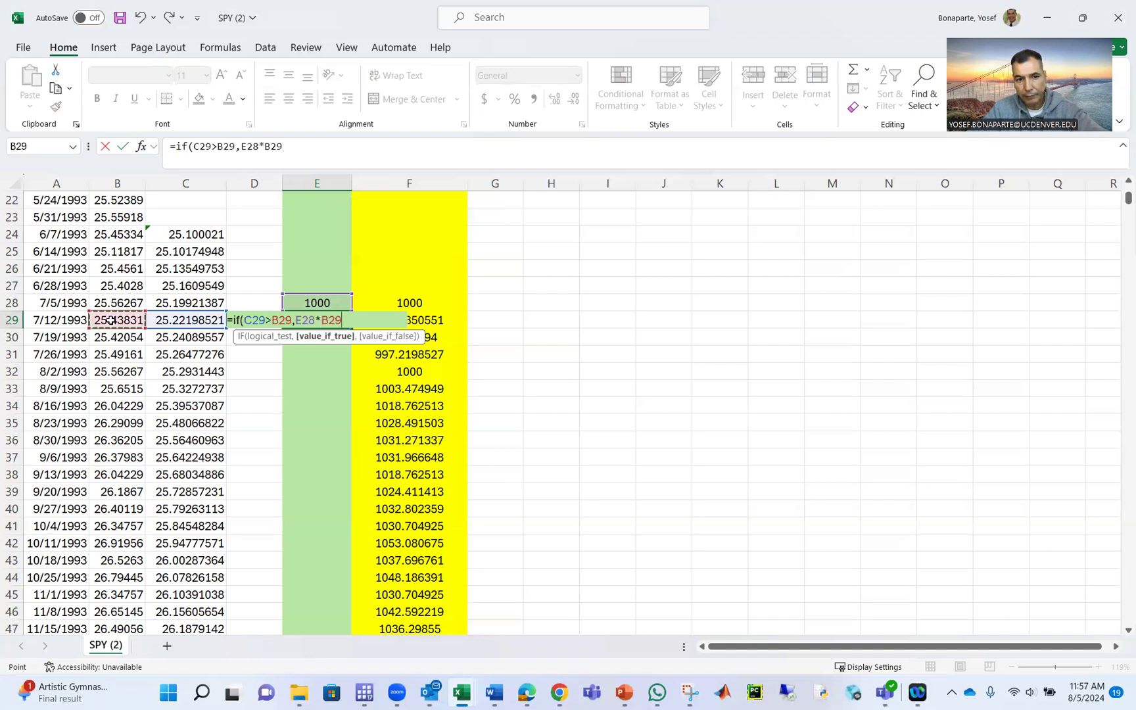
pyautogui.write('/')
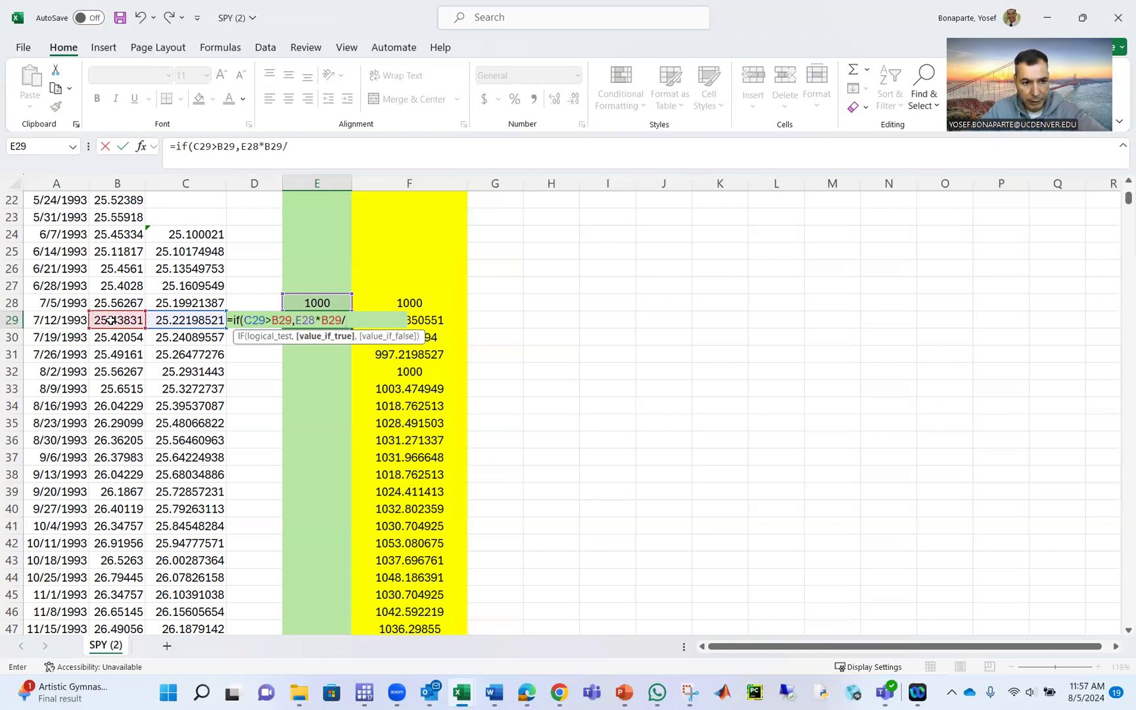
pyautogui.click(117, 302)
pyautogui.write(',')
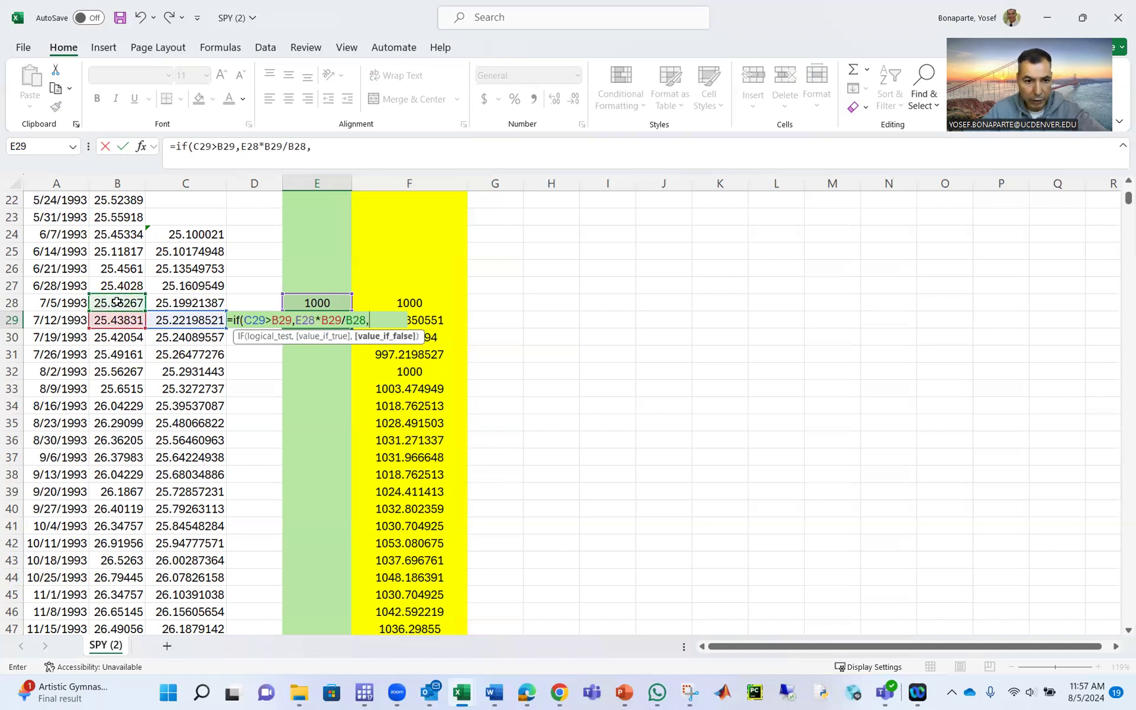
pyautogui.click(328, 301)
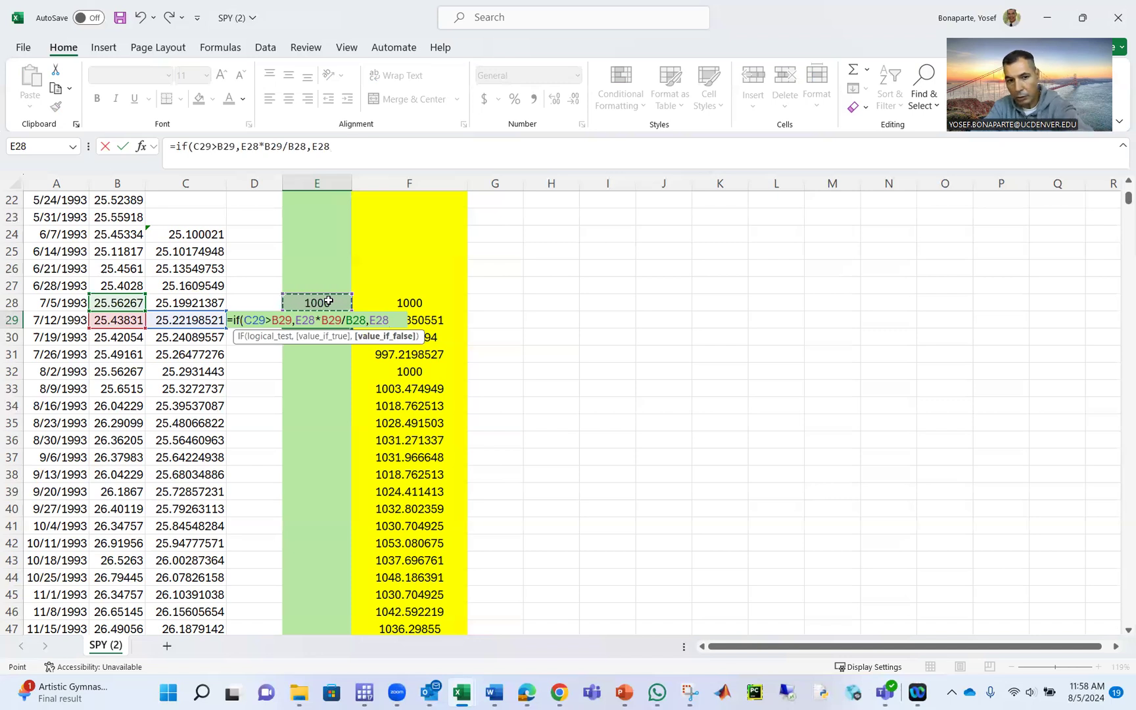
pyautogui.write(')')
pyautogui.press('Return')
pyautogui.press('Up')
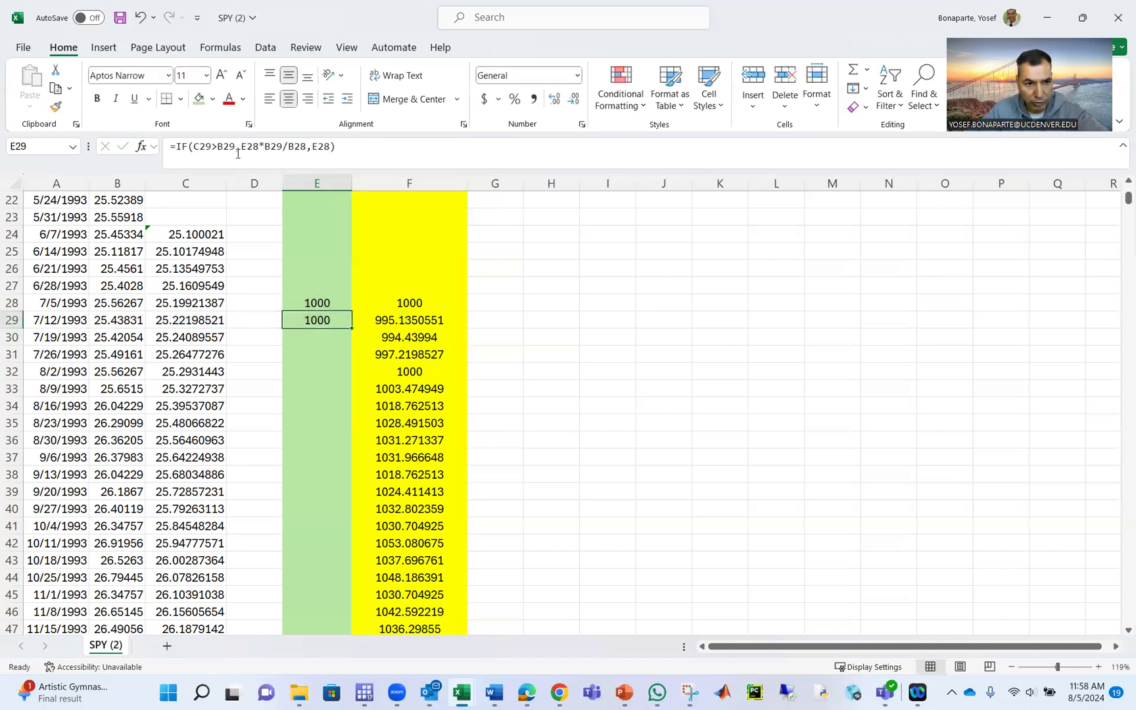
# Change E29's condition to last week's cells: =IF(C28>B28,E28*B29/B28,E28)
pyautogui.click(354, 158)
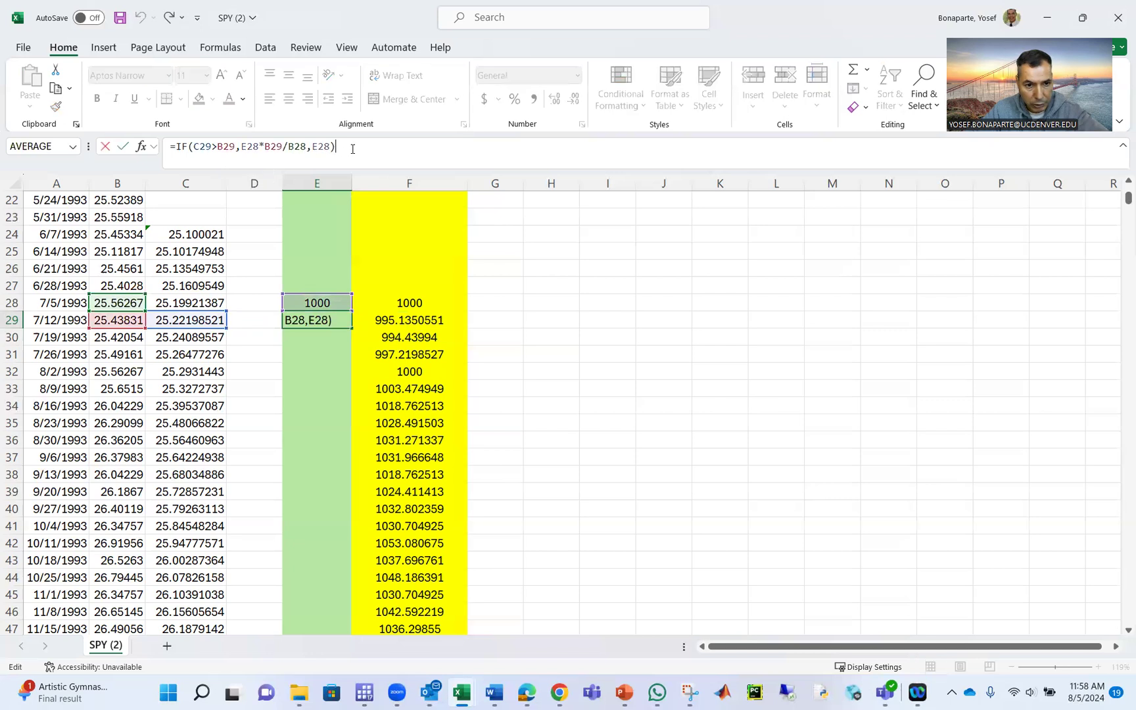
pyautogui.click(208, 146)
pyautogui.press('BackSpace')
pyautogui.write('8')
pyautogui.press('Right')
pyautogui.press('Right')
pyautogui.press('Right')
pyautogui.press('Right')
pyautogui.press('BackSpace')
pyautogui.write('8')
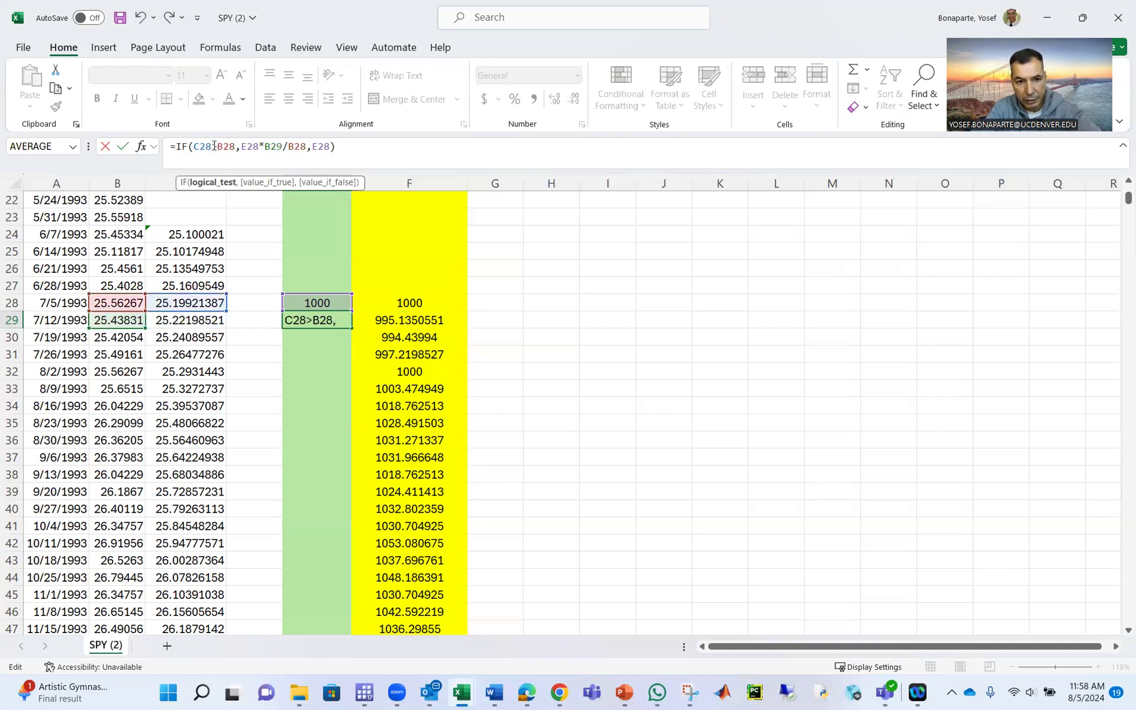
pyautogui.press('Return')
pyautogui.press('Up')
pyautogui.press('Up')
pyautogui.click(213, 146)
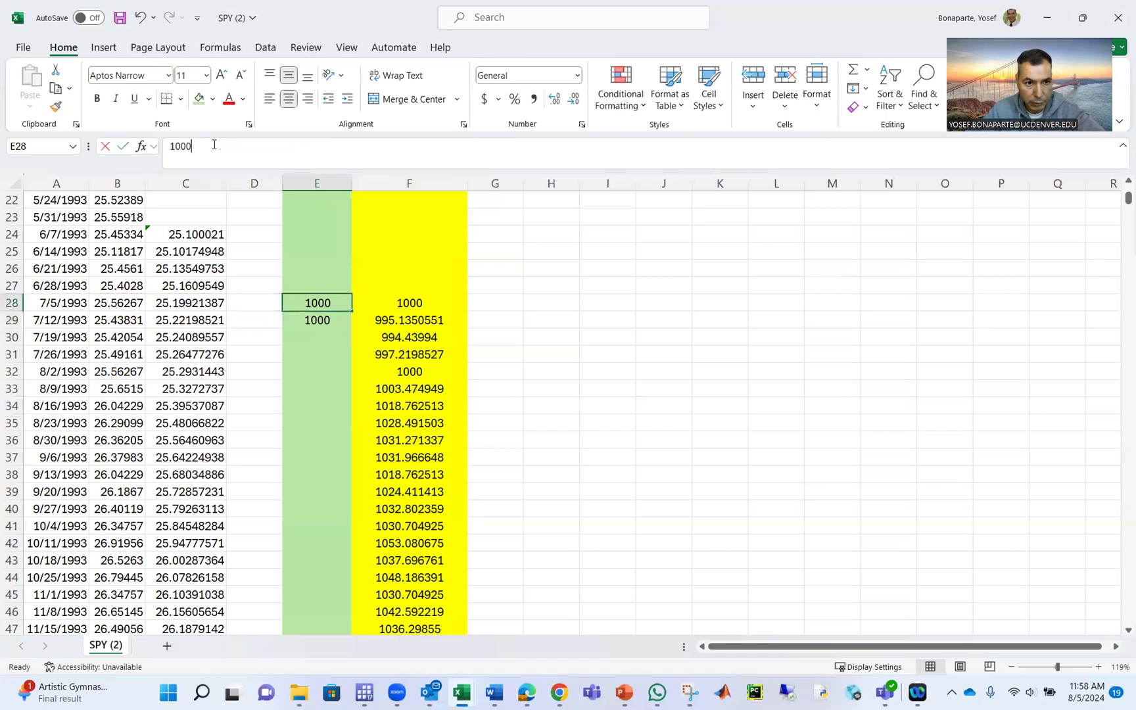
pyautogui.click(316, 321)
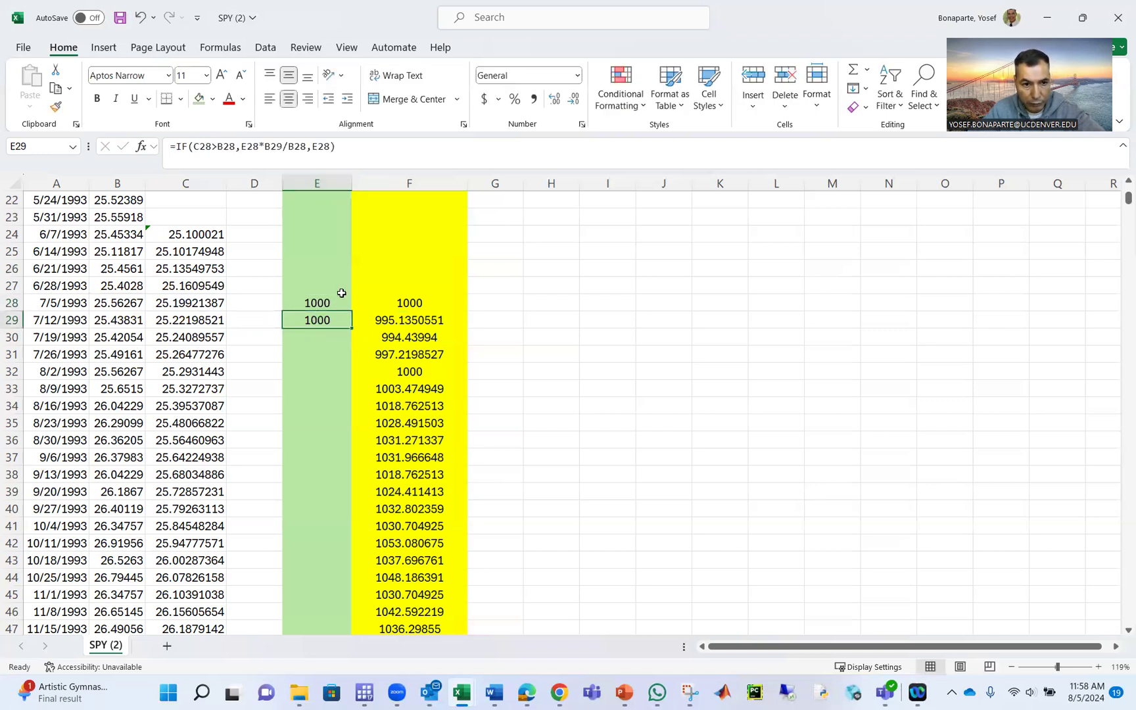
pyautogui.click(339, 301)
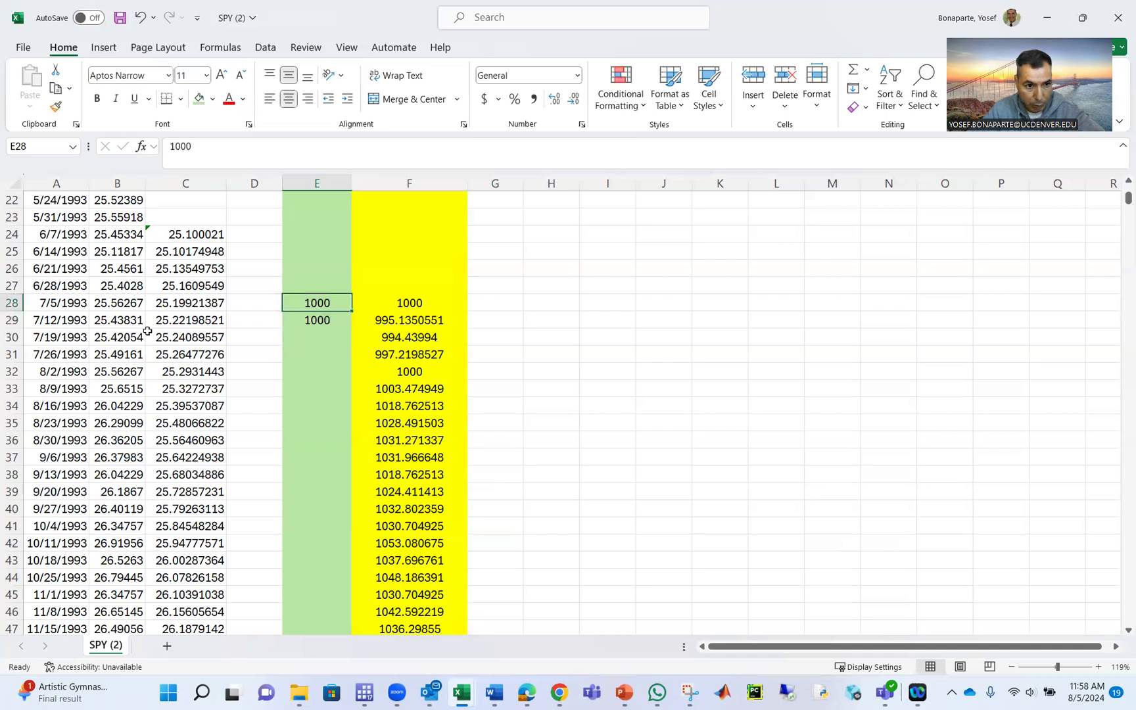
# Shade C28 and B28 light green to mark the 7/5/1993 start, then recheck E29
pyautogui.click(211, 304)
pyautogui.click(199, 100)
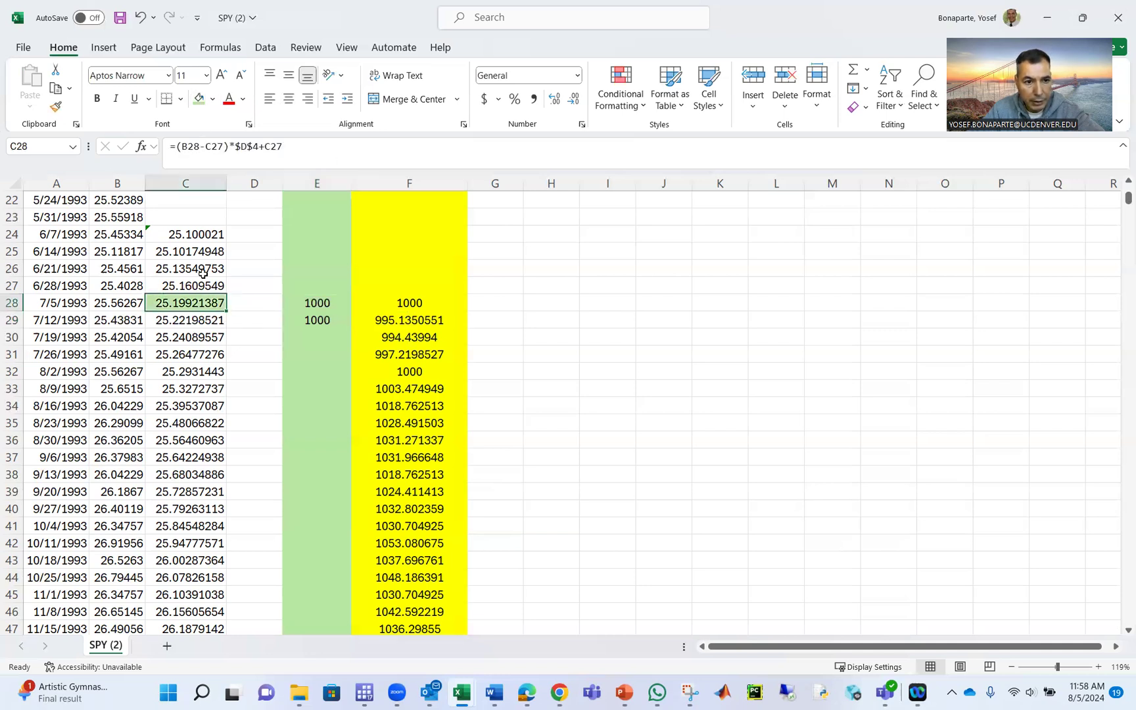
pyautogui.click(111, 303)
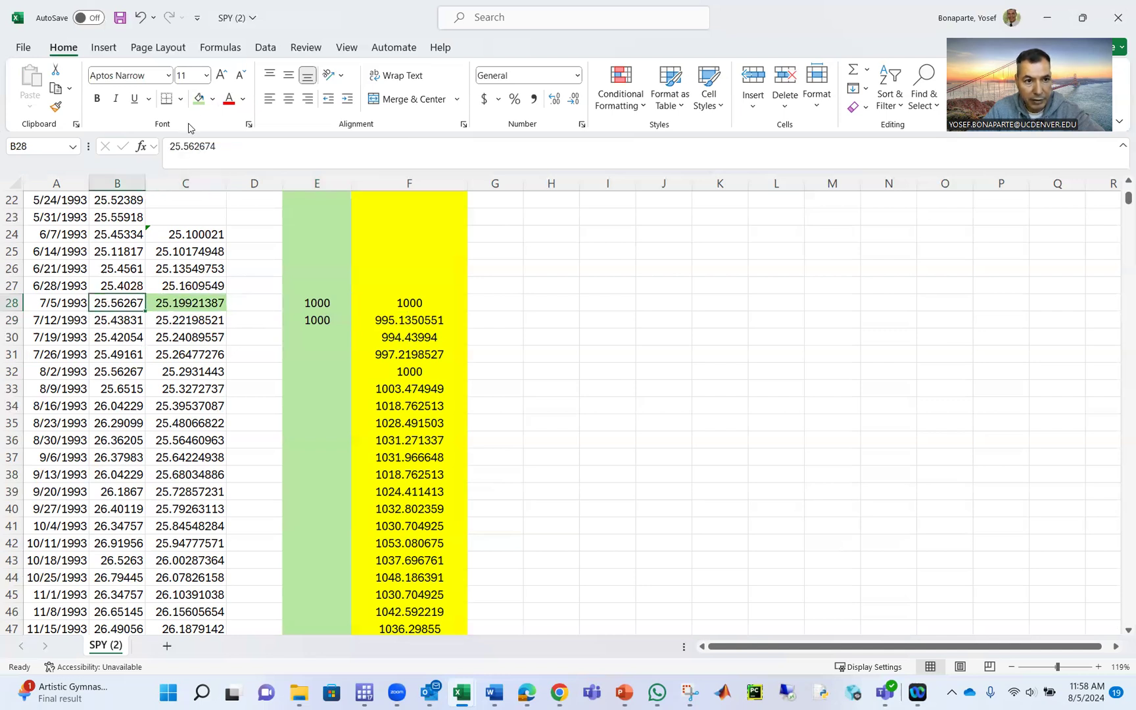
pyautogui.click(199, 100)
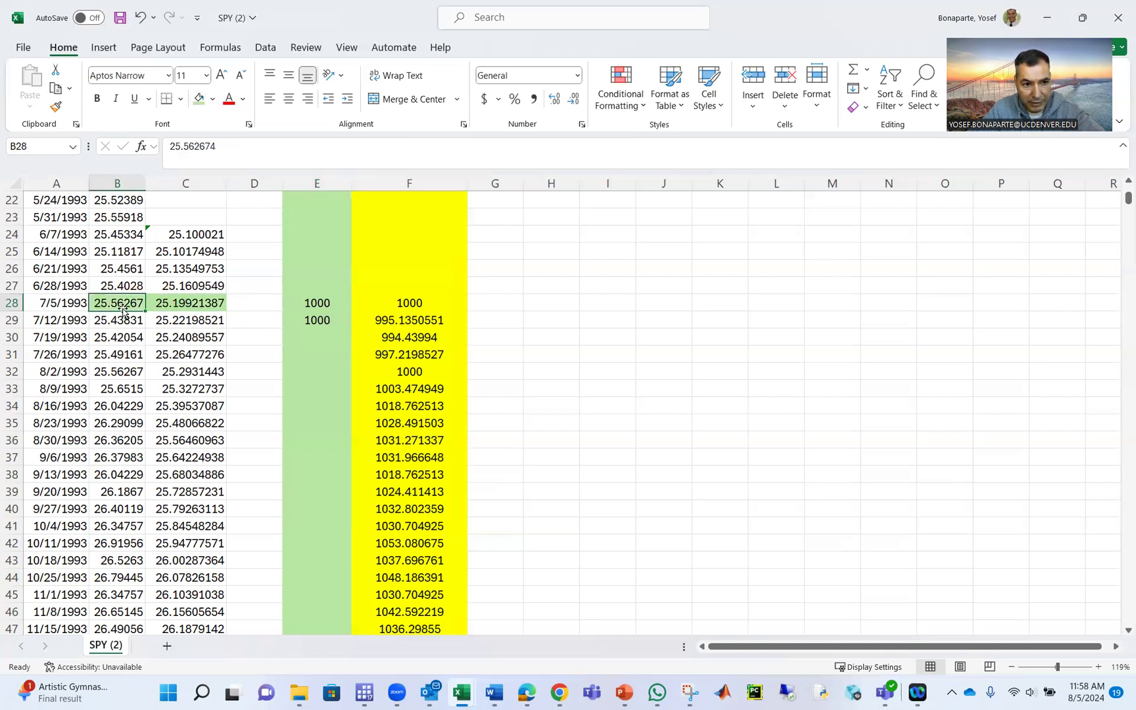
pyautogui.click(195, 303)
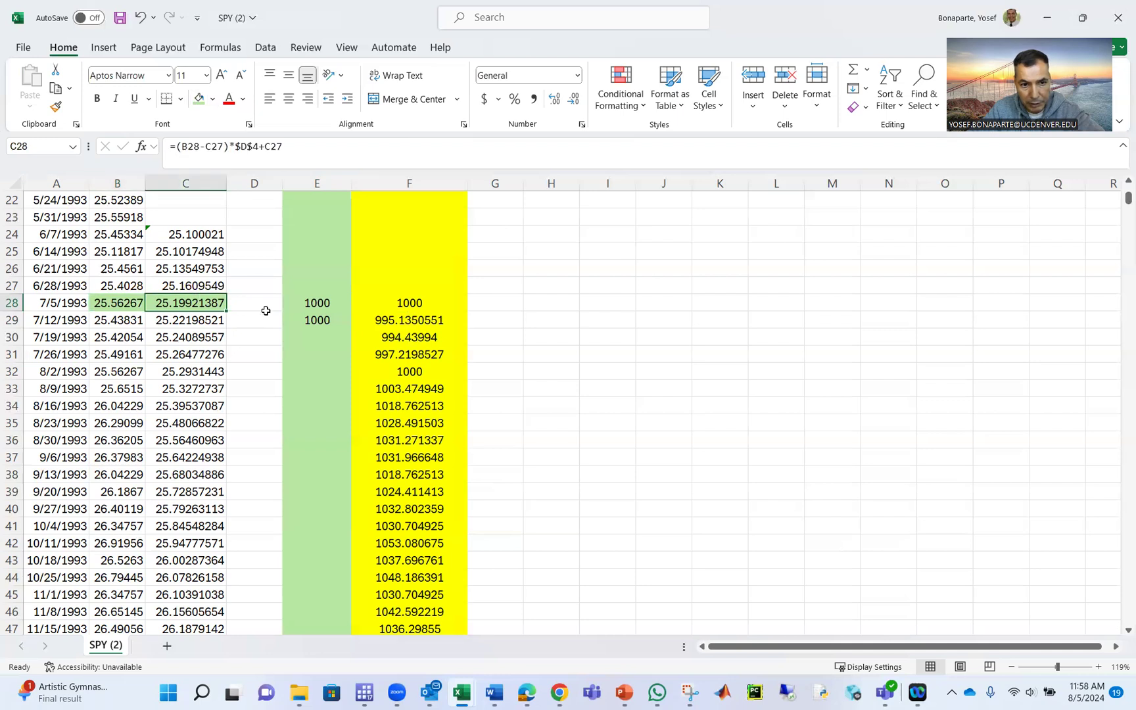
pyautogui.click(313, 318)
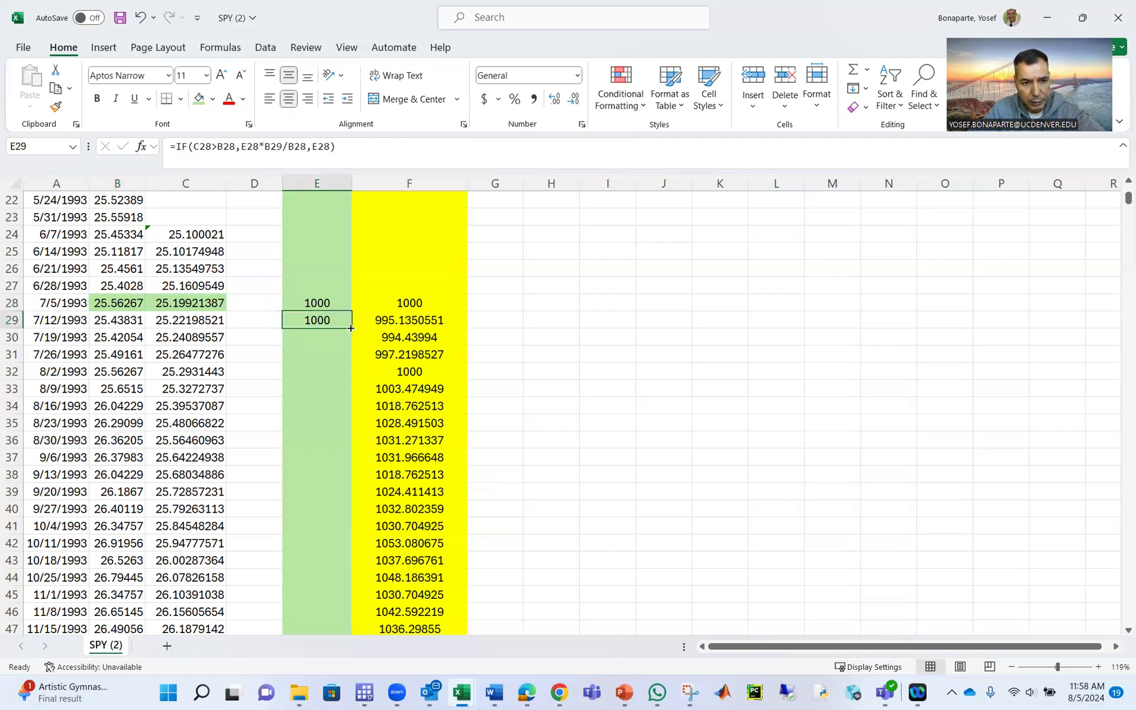
pyautogui.click(427, 152)
# Fill the E29 EMA strategy IF formula down the whole of column E
pyautogui.press('Return')
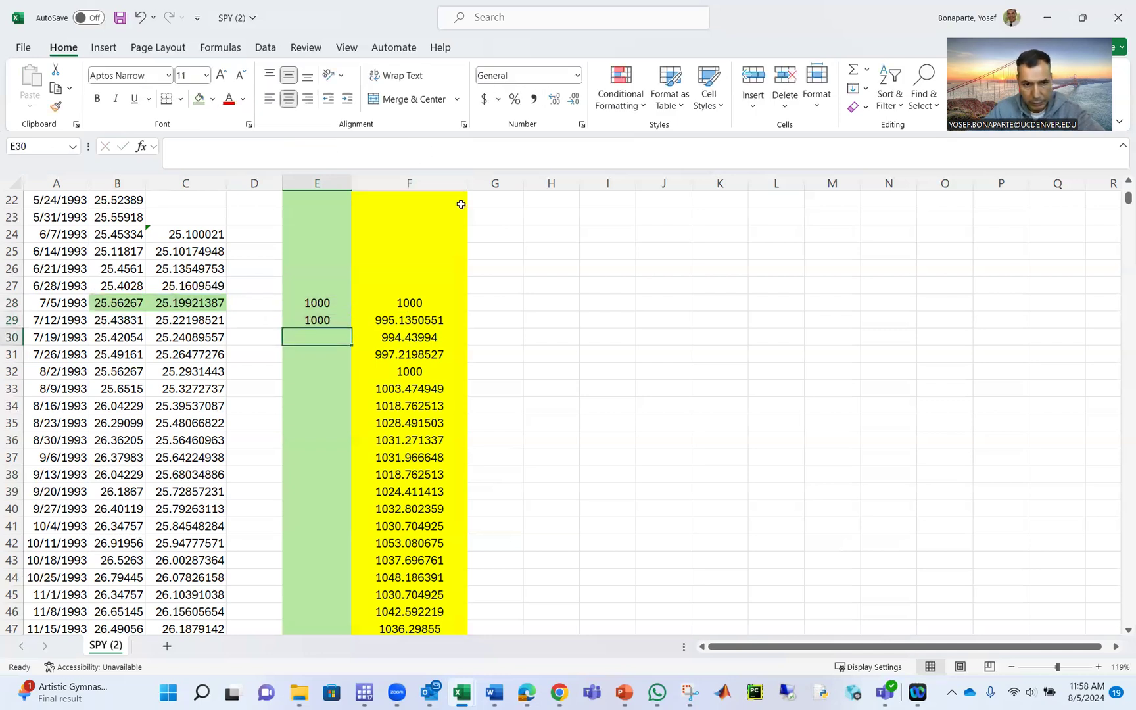
pyautogui.click(350, 320)
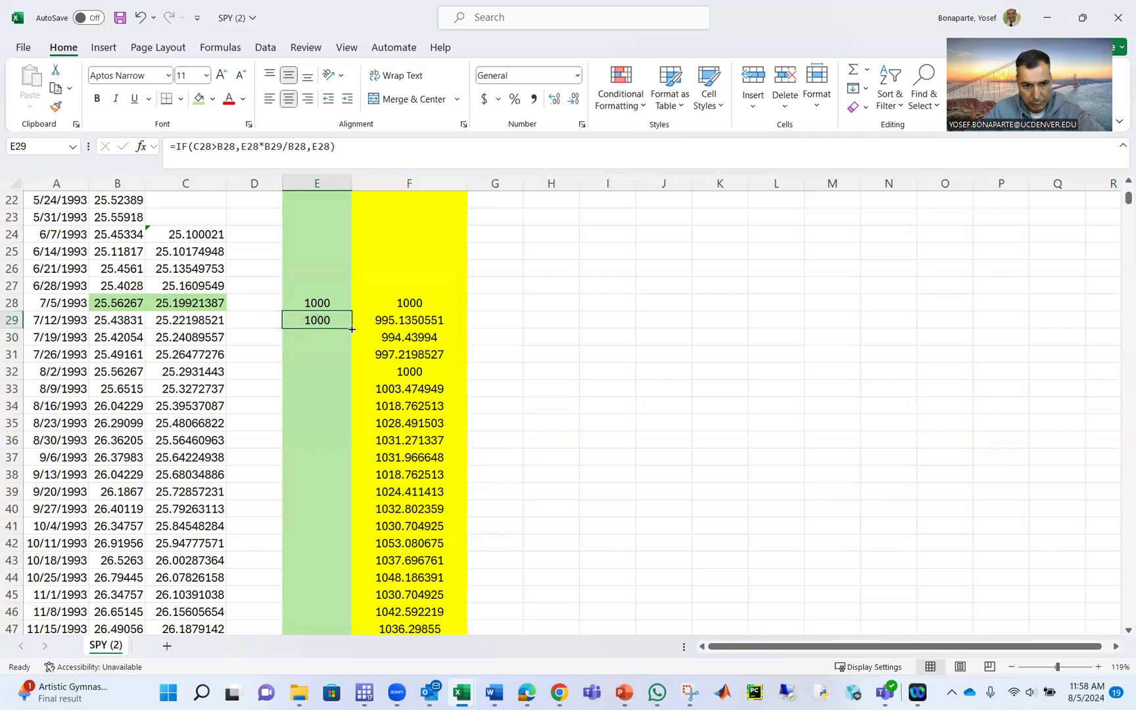
pyautogui.doubleClick(353, 326)
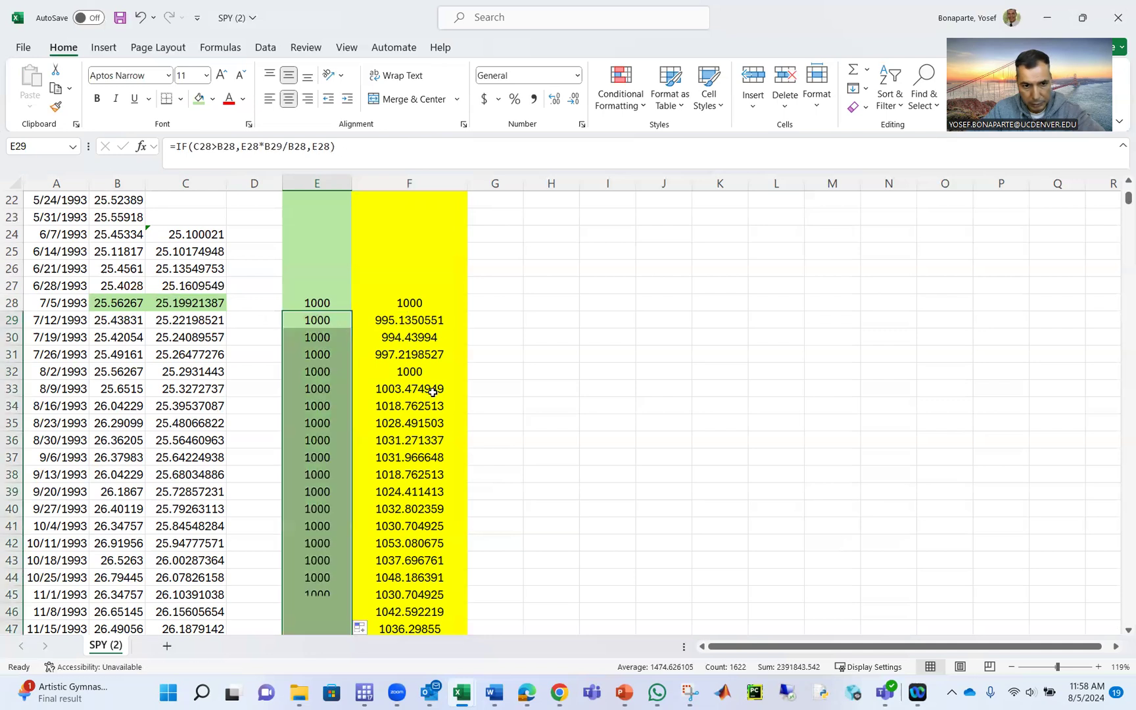
pyautogui.click(294, 321)
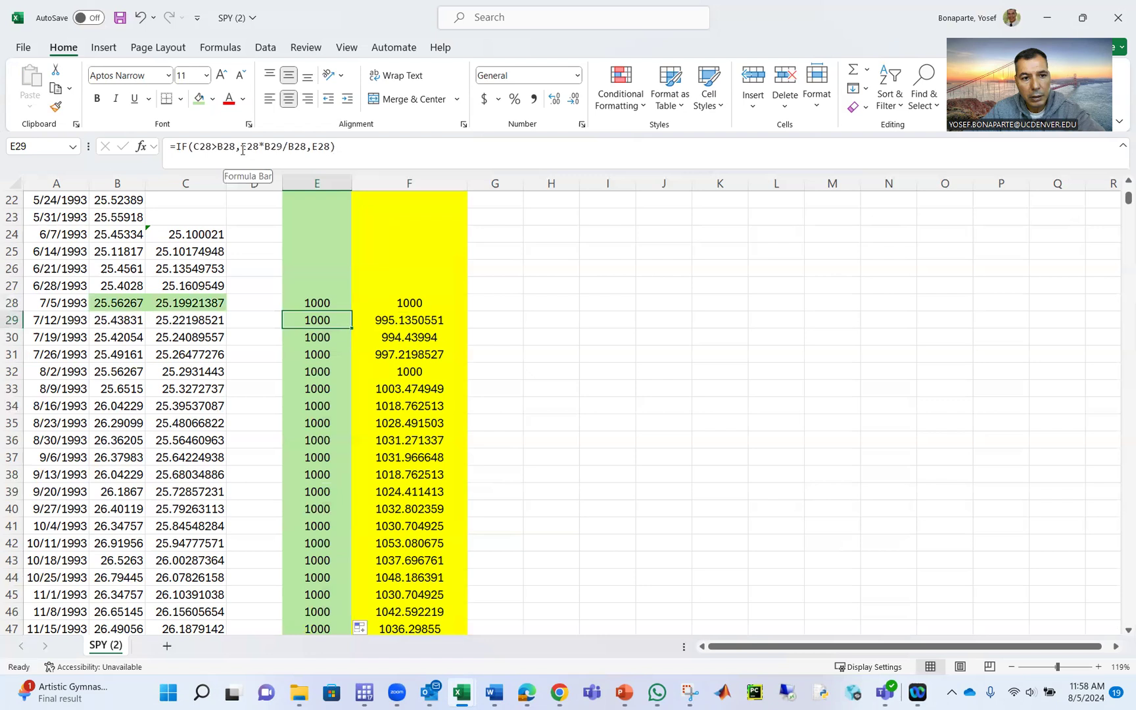
# Inspect the EMA formulas in C31 through C34 against the B32 price
pyautogui.click(209, 338)
pyautogui.click(215, 366)
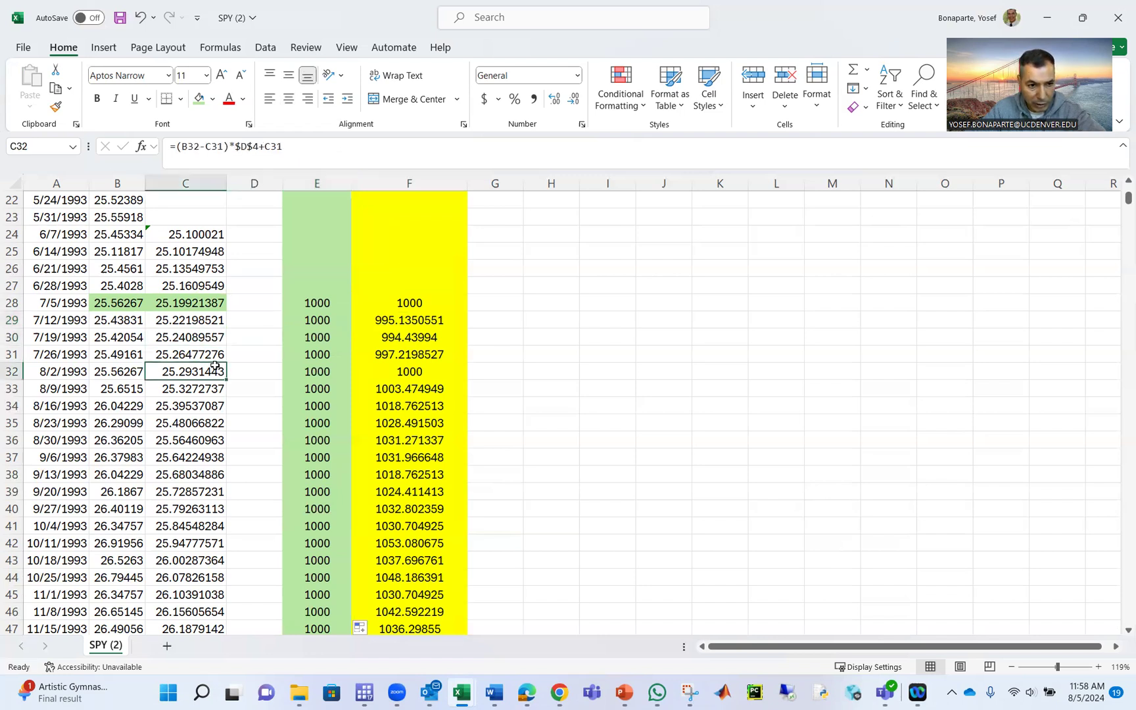
pyautogui.click(119, 373)
pyautogui.click(185, 393)
pyautogui.click(189, 406)
pyautogui.scroll(-6, 324, 430)
pyautogui.scroll(-1, 324, 430)
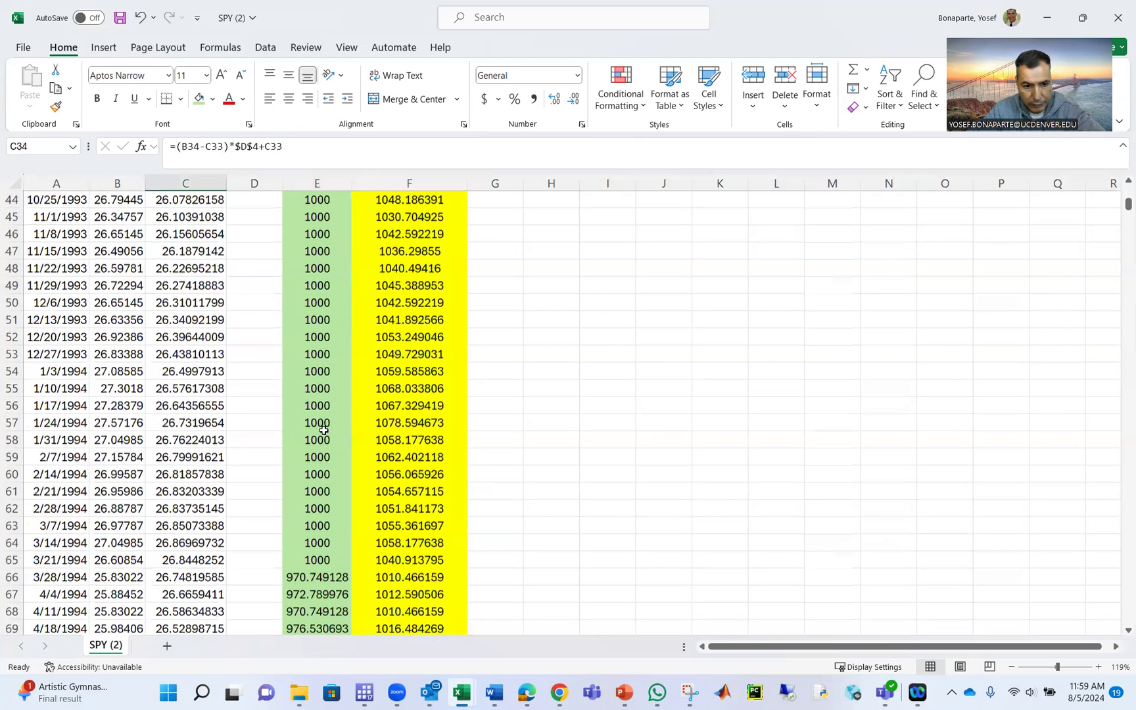
pyautogui.scroll(-5, 327, 338)
pyautogui.click(327, 337)
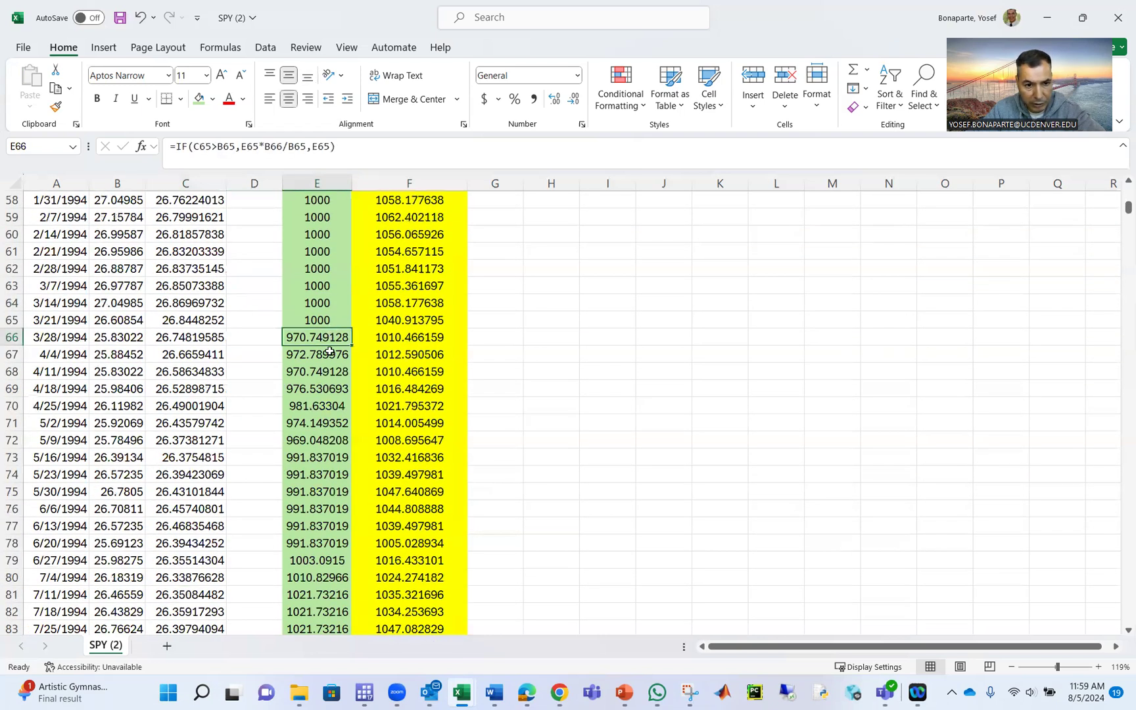
pyautogui.scroll(-1, 330, 351)
pyautogui.scroll(-15, 329, 350)
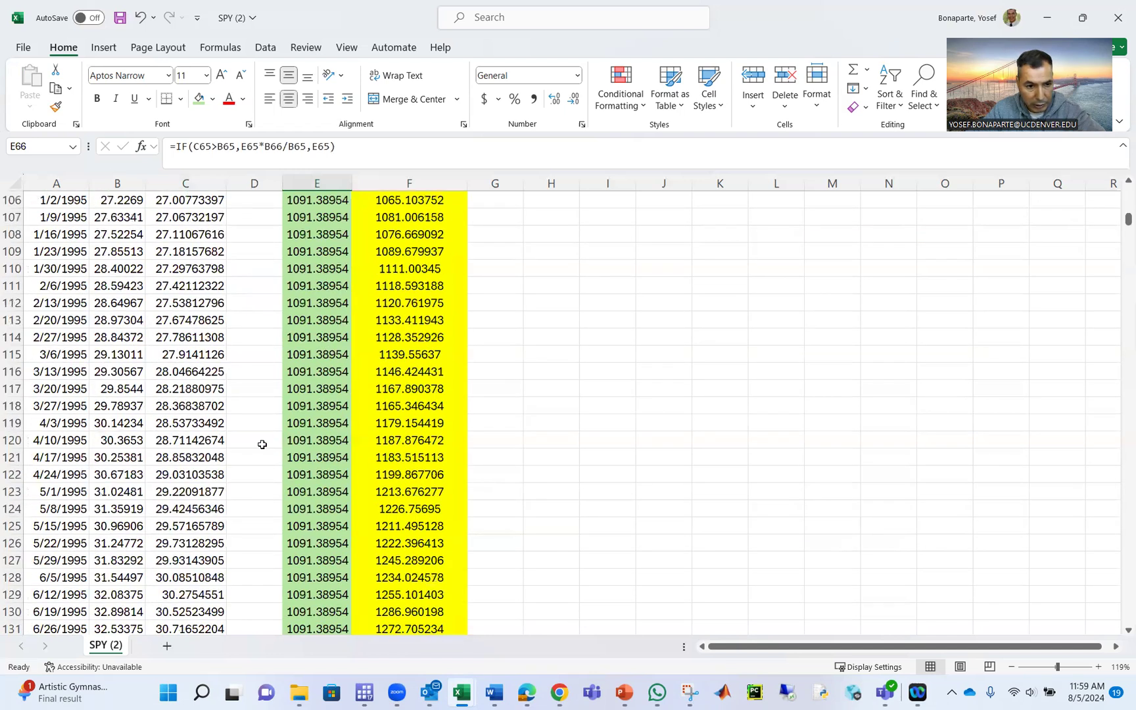
pyautogui.scroll(-6, 198, 440)
pyautogui.click(204, 439)
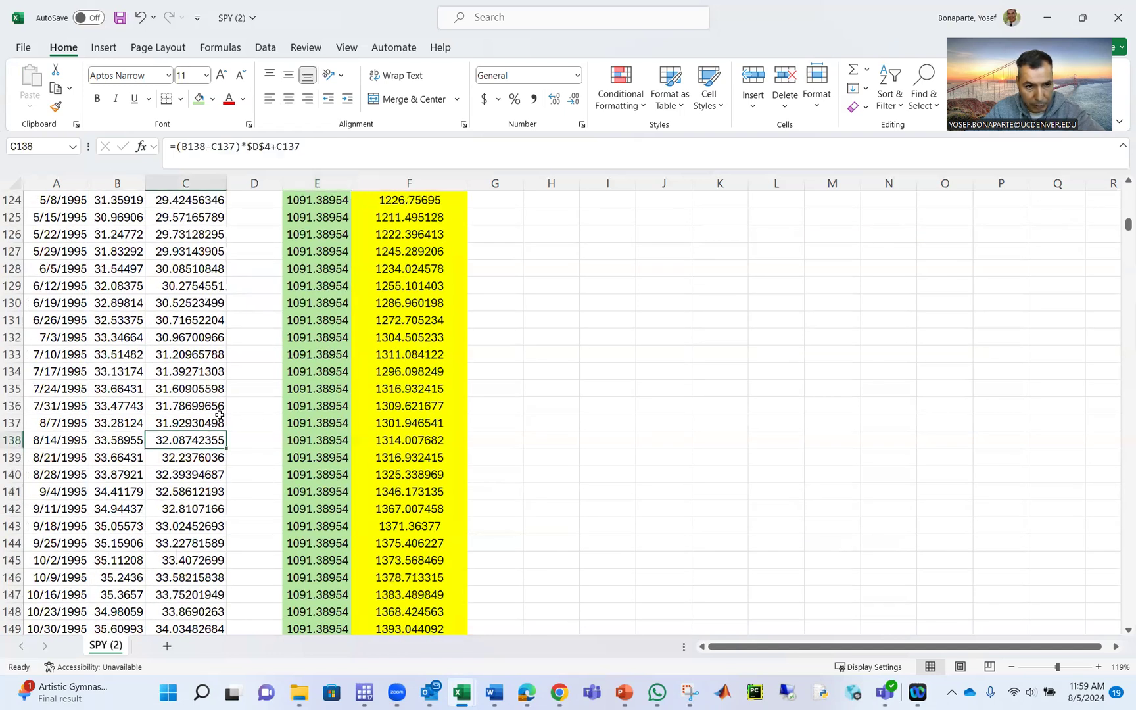
pyautogui.scroll(5, 217, 408)
pyautogui.scroll(11, 217, 388)
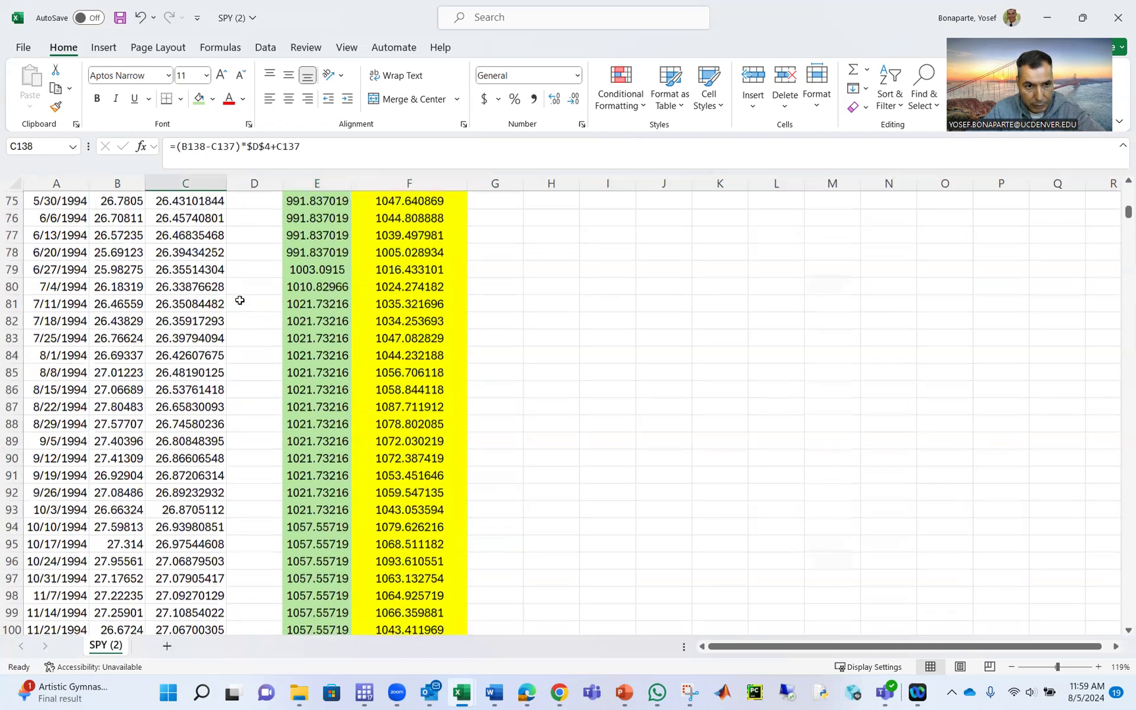
pyautogui.scroll(6, 217, 348)
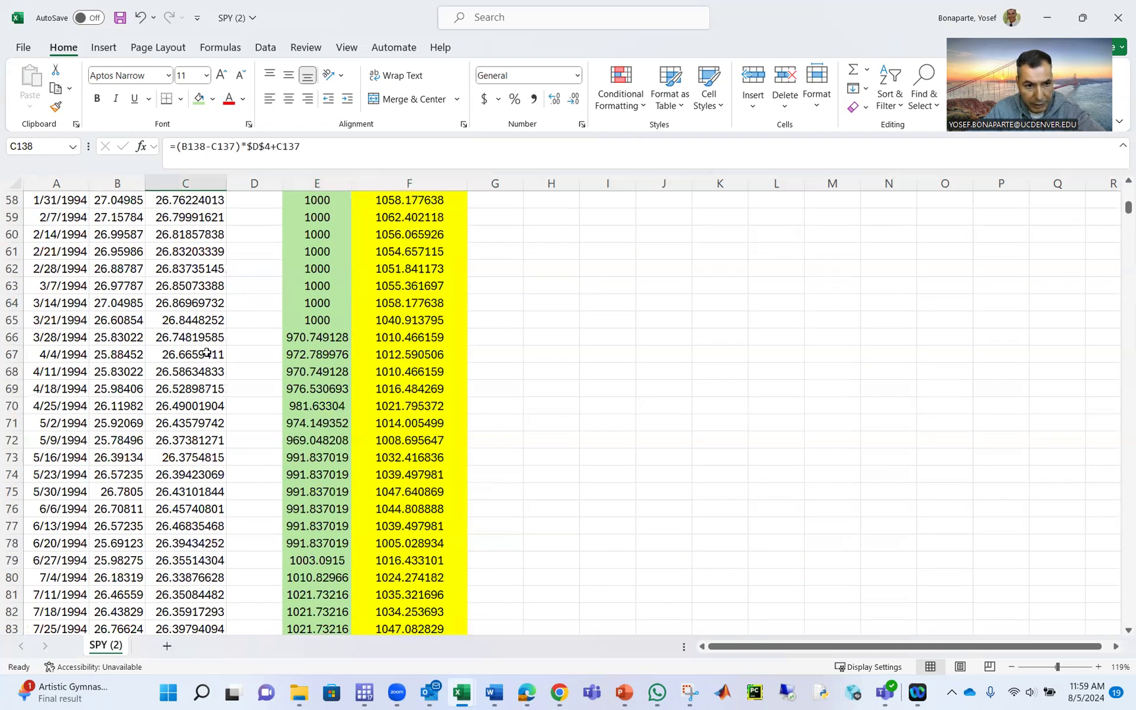
pyautogui.click(200, 339)
pyautogui.click(99, 338)
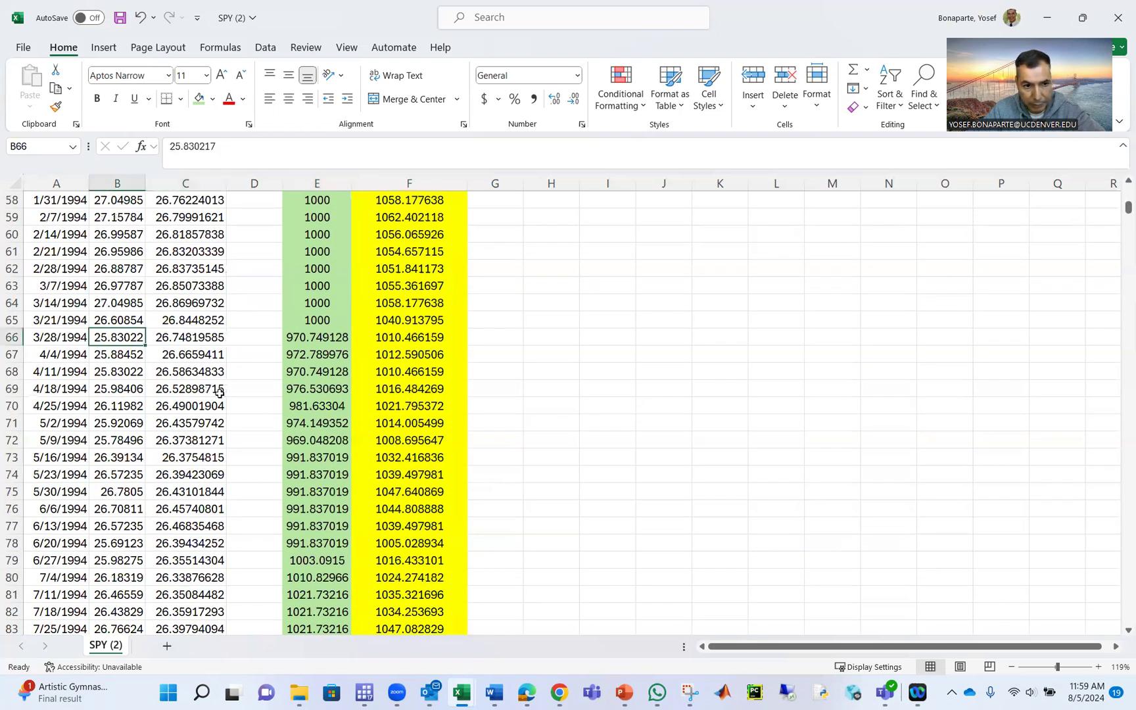
pyautogui.moveTo(143, 337); pyautogui.dragTo(153, 337)
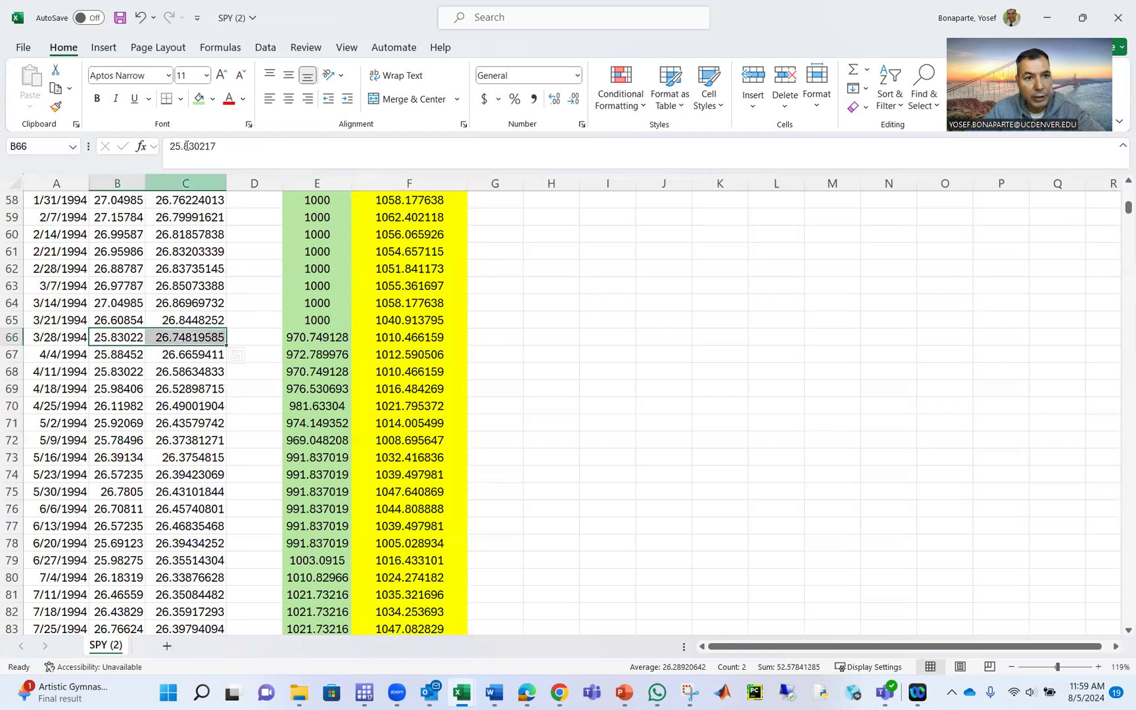
pyautogui.scroll(-20, 349, 434)
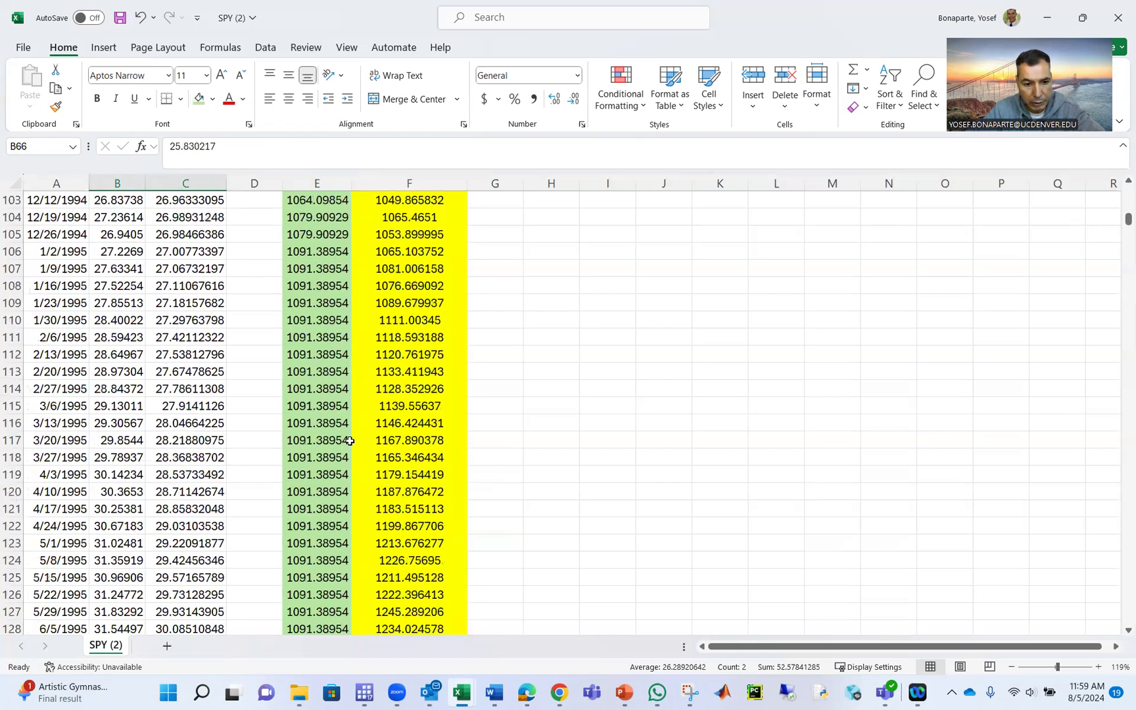
pyautogui.scroll(-20, 347, 457)
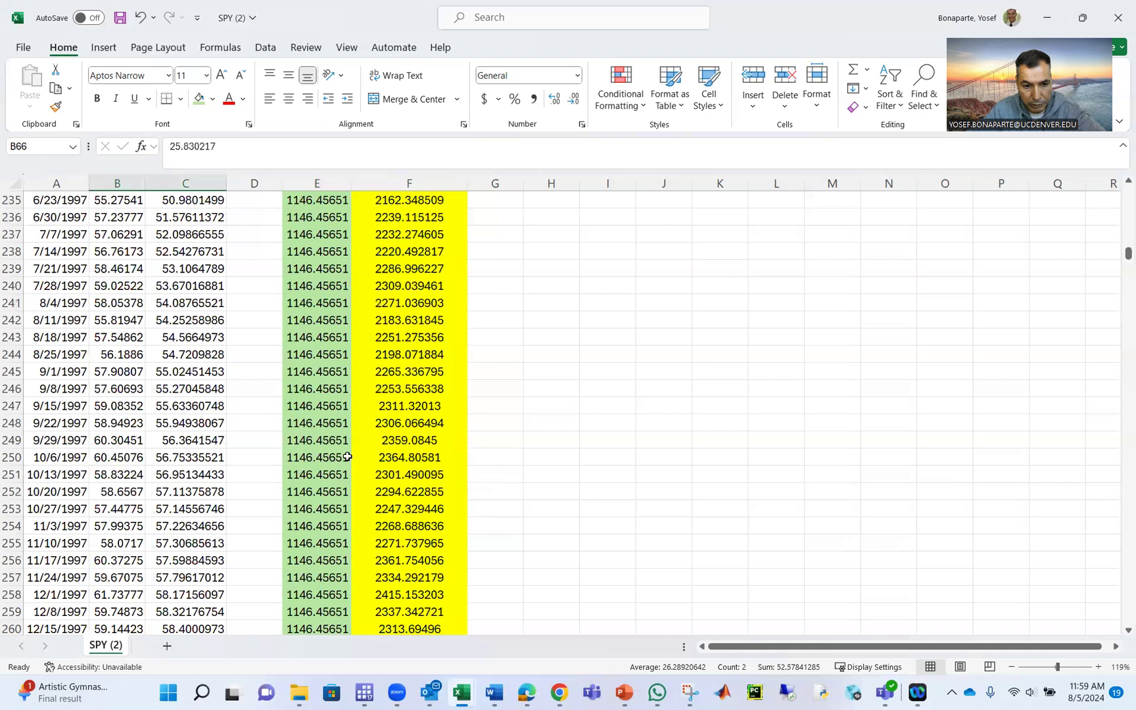
pyautogui.scroll(-20, 347, 456)
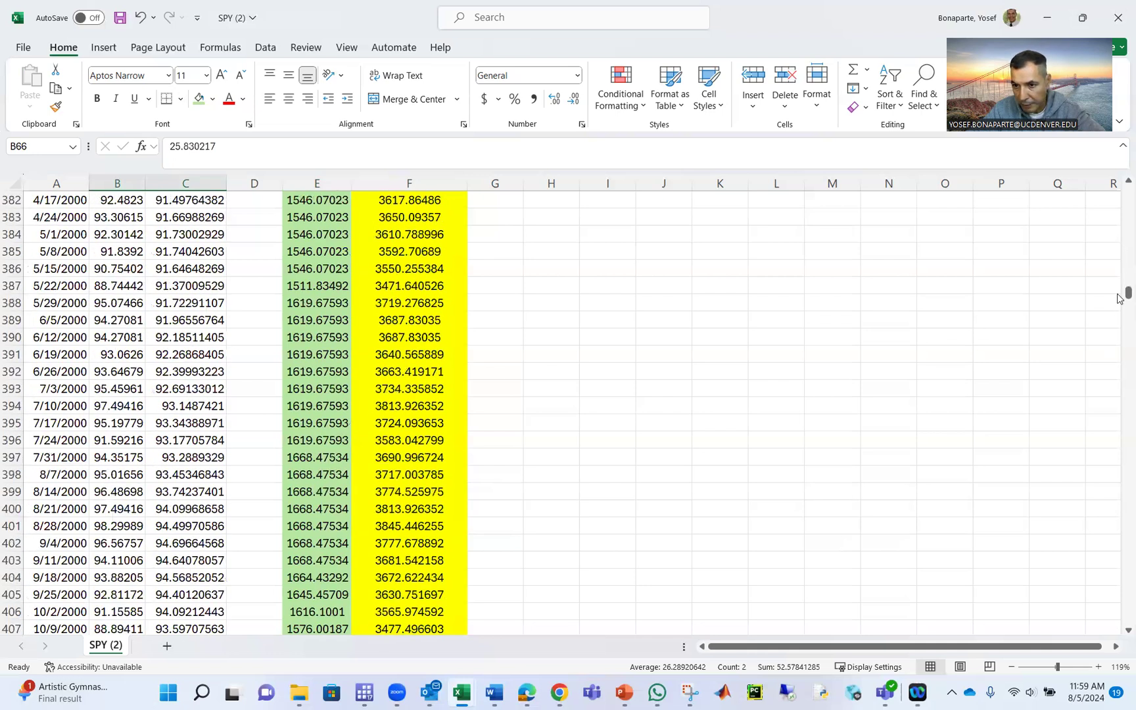
pyautogui.moveTo(1127, 294); pyautogui.dragTo(1086, 616)
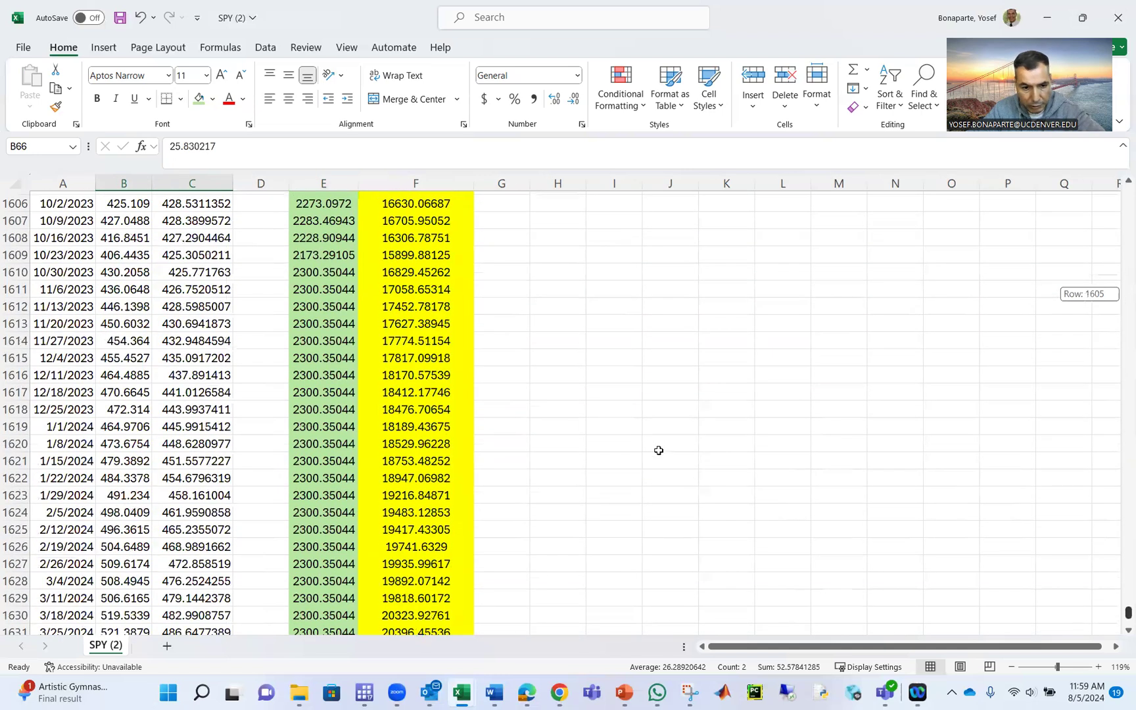
pyautogui.scroll(-7, 657, 449)
pyautogui.scroll(-6, 423, 309)
pyautogui.click(314, 300)
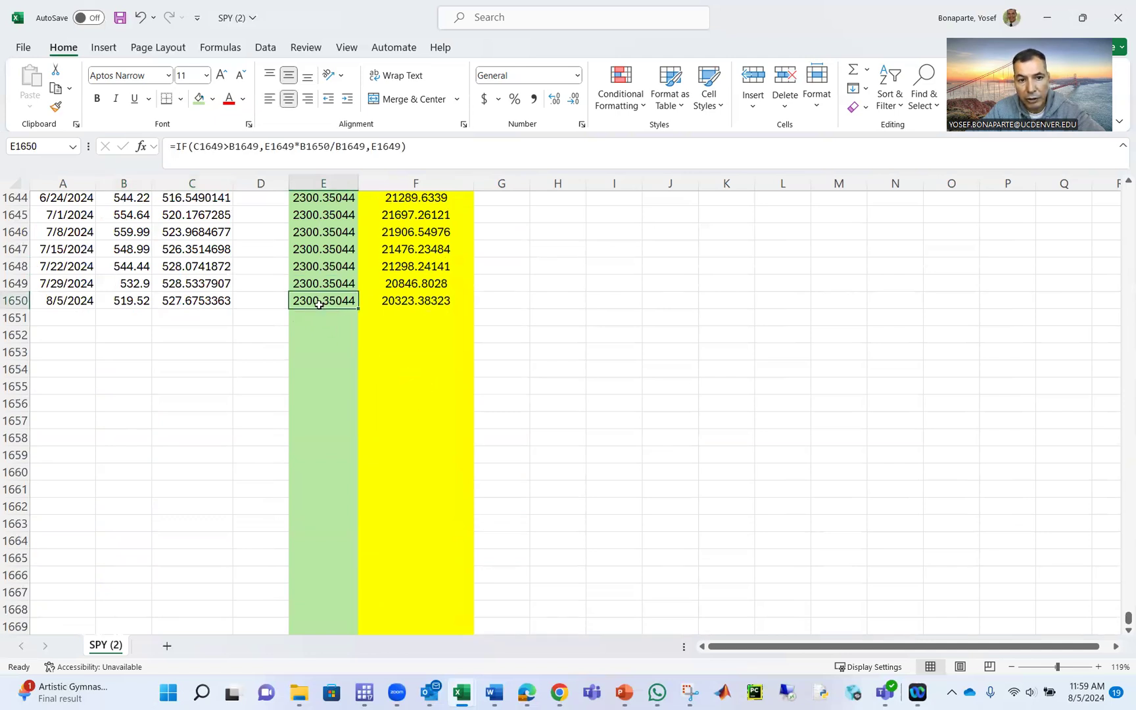
pyautogui.click(417, 302)
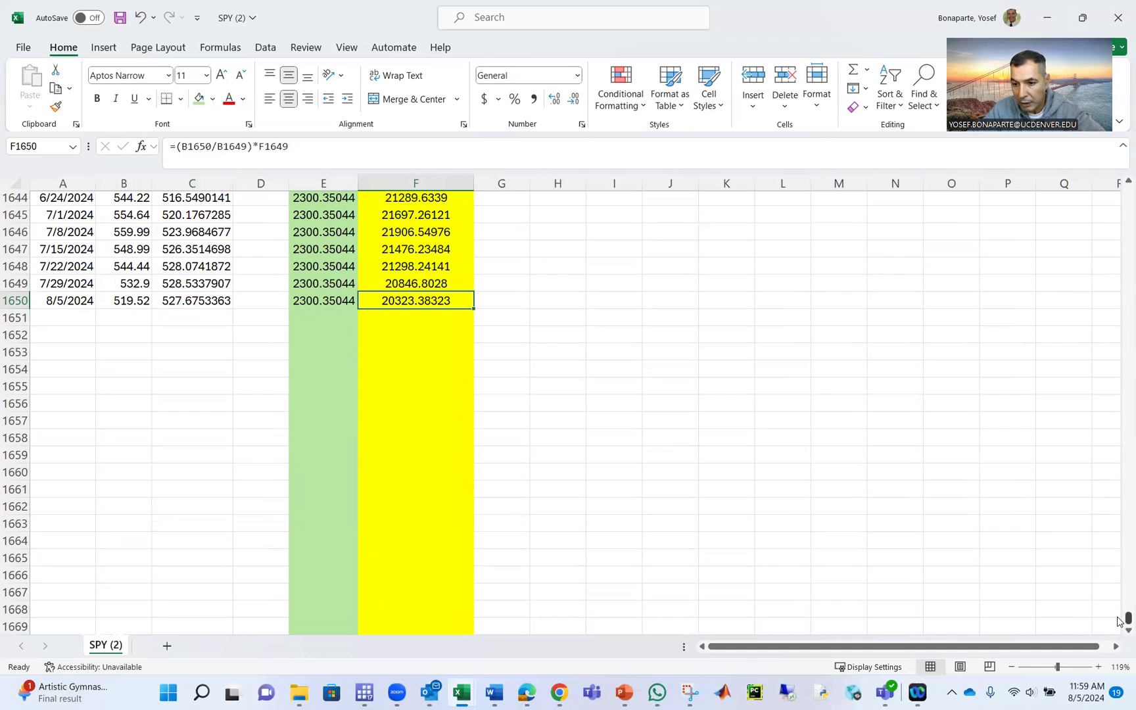
pyautogui.moveTo(1126, 615); pyautogui.dragTo(1107, 182)
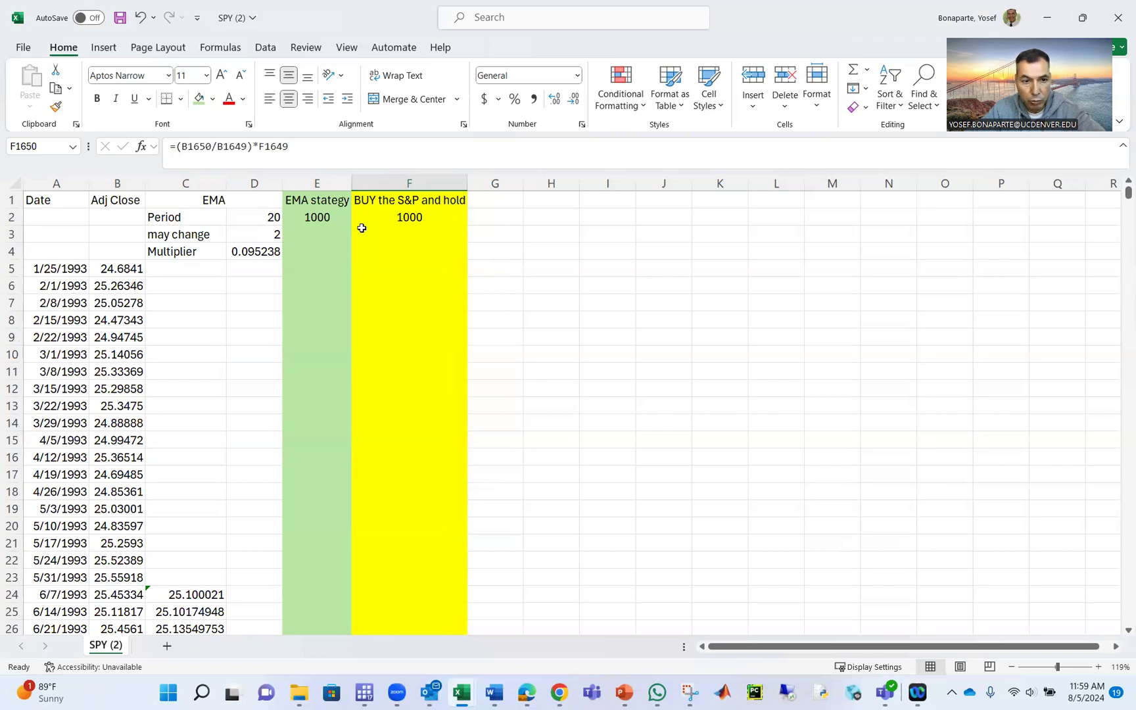
# Enter =F1650 in F3 to show the final buy-and-hold value
pyautogui.click(398, 235)
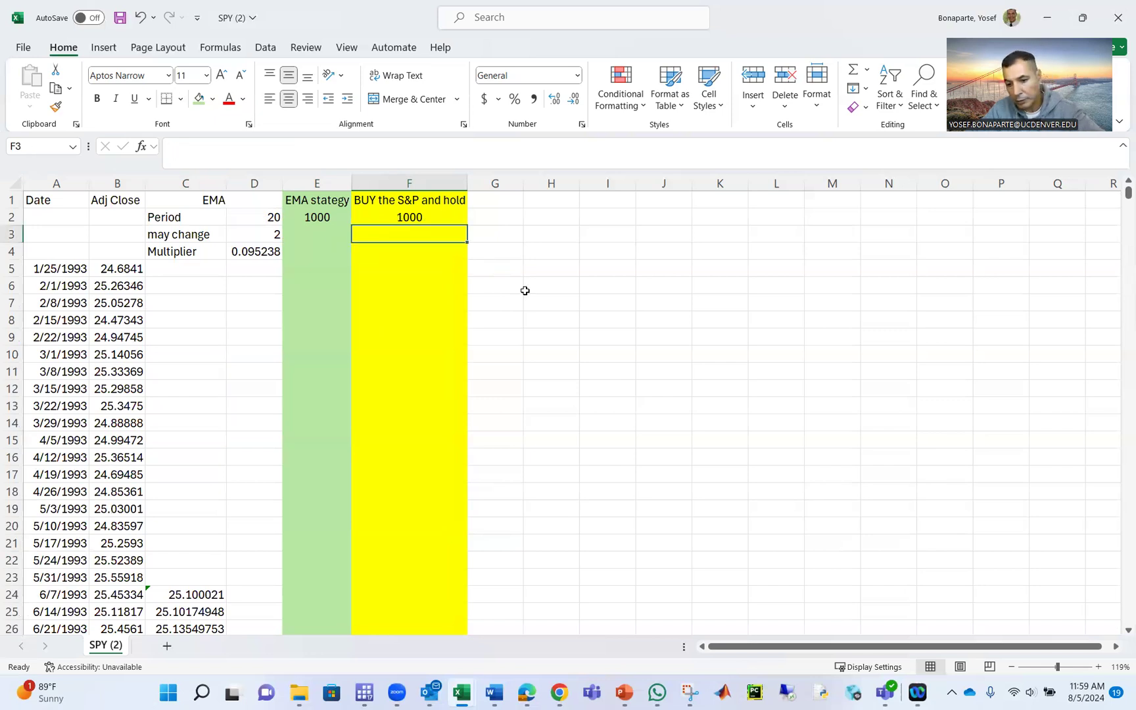
pyautogui.write('=')
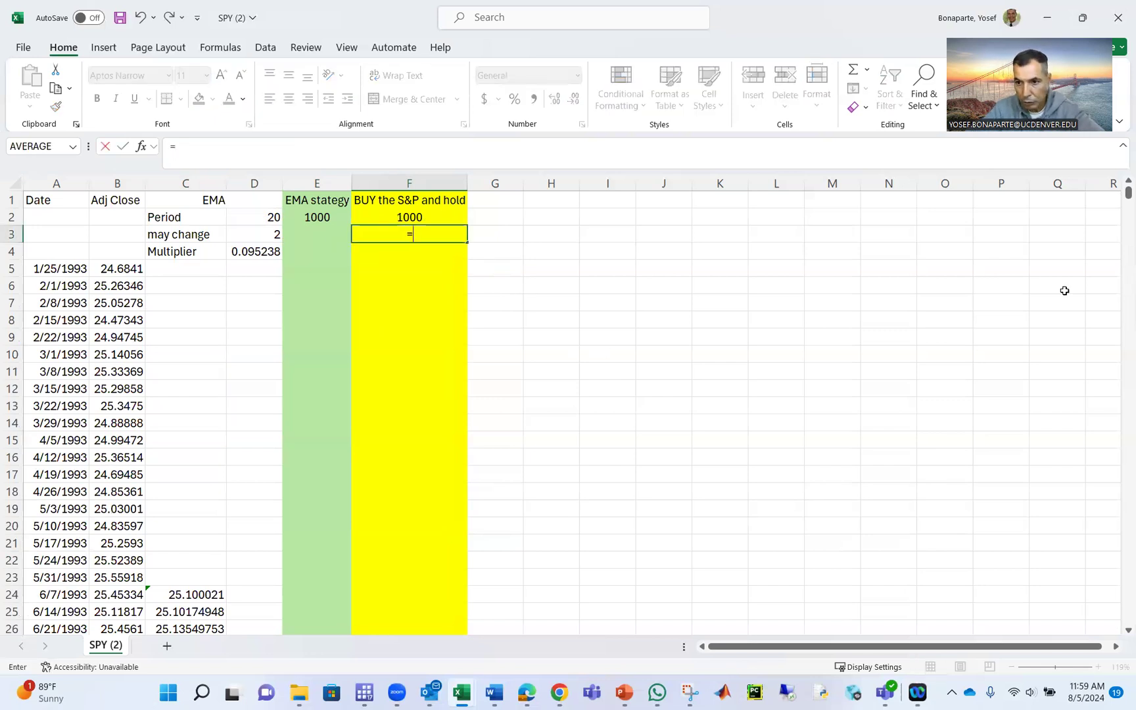
pyautogui.moveTo(1128, 195); pyautogui.dragTo(1089, 630)
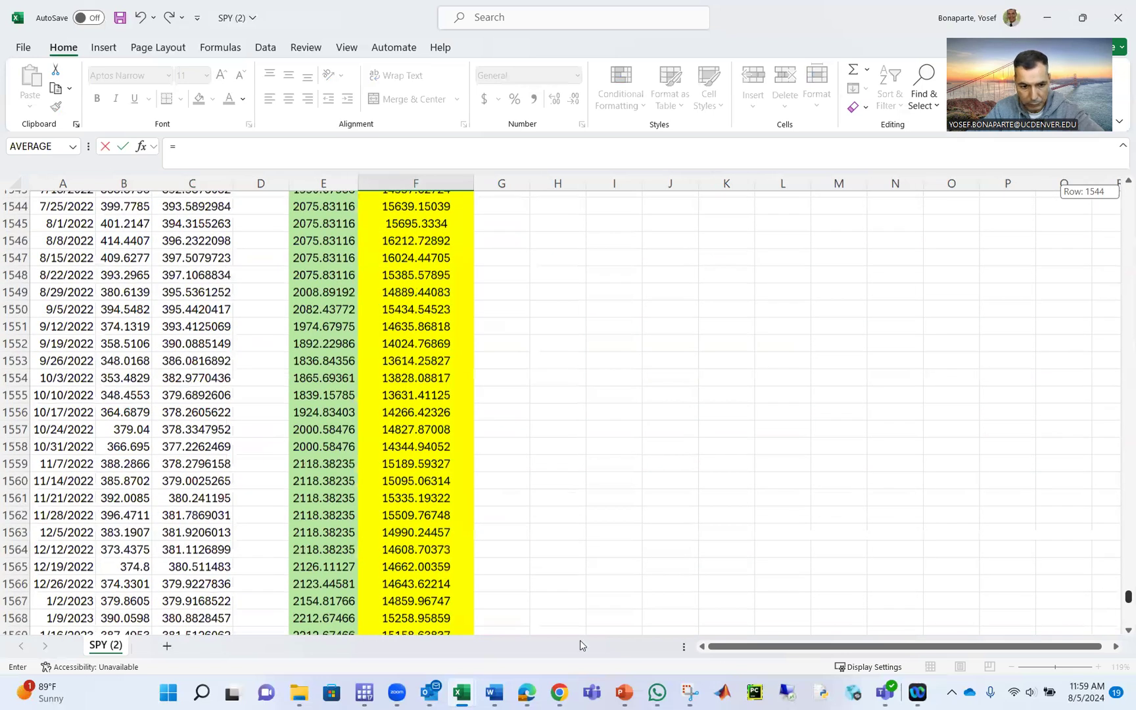
pyautogui.hotkey('ctrl', 'Down')
pyautogui.press('Return')
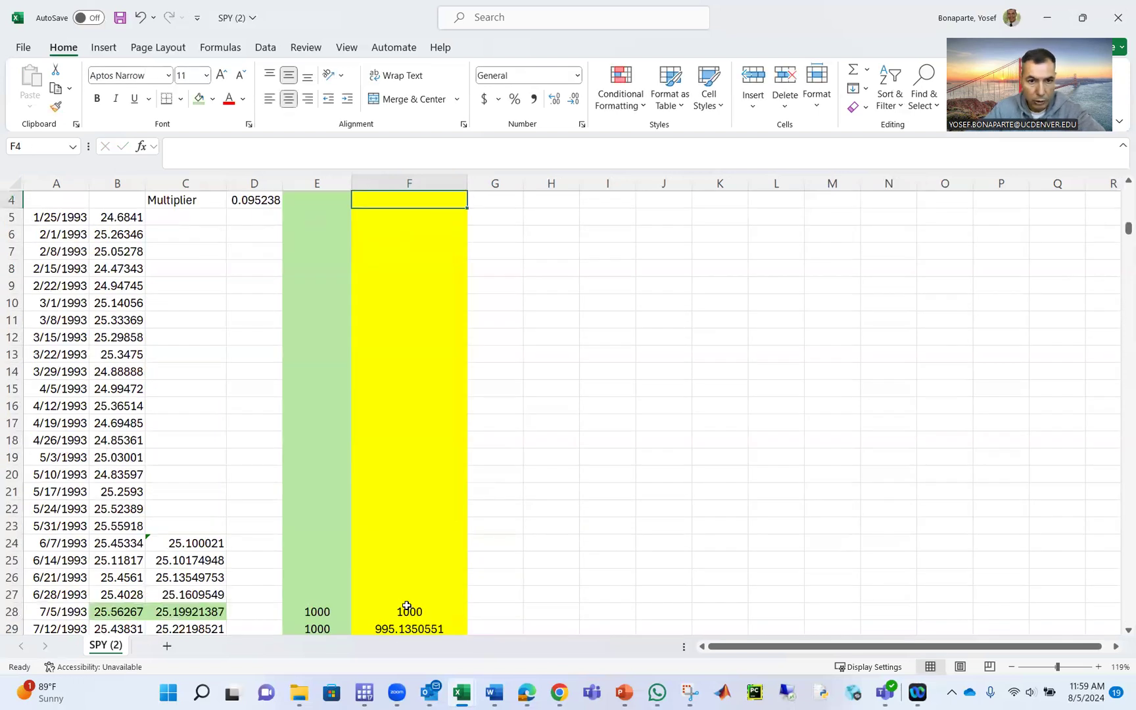
# Copy the final-value formula left into E3 for the EMA strategy total
pyautogui.click(428, 230)
pyautogui.moveTo(467, 241); pyautogui.dragTo(310, 235)
pyautogui.click(317, 234)
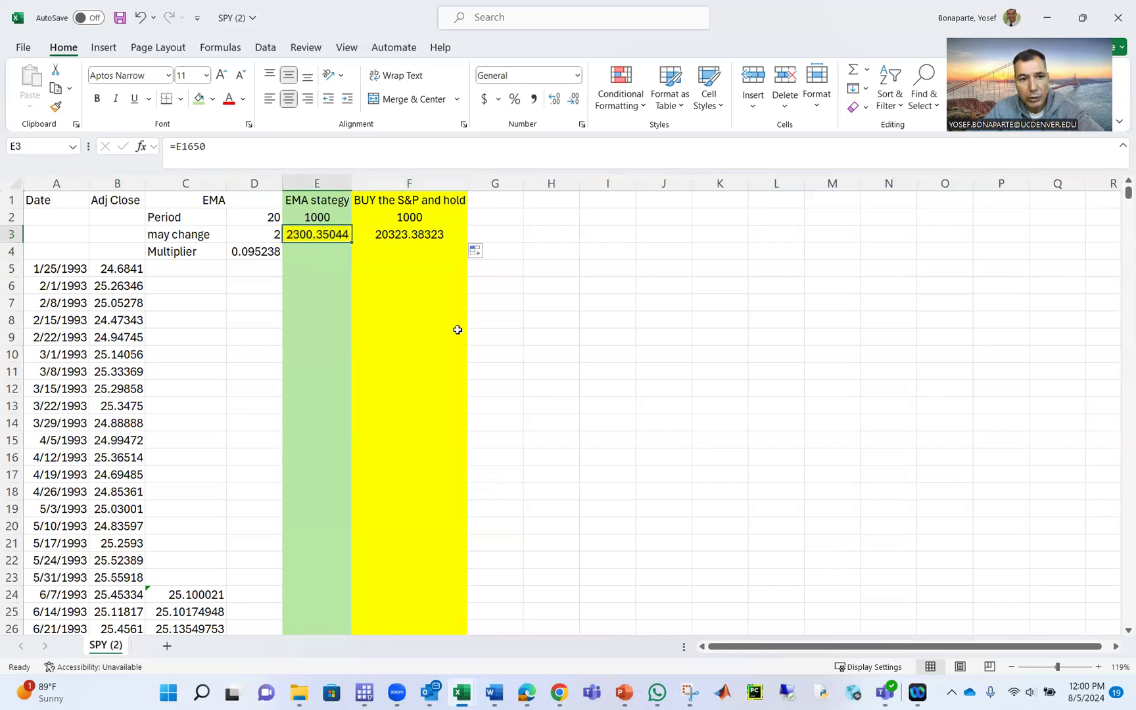
pyautogui.click(411, 235)
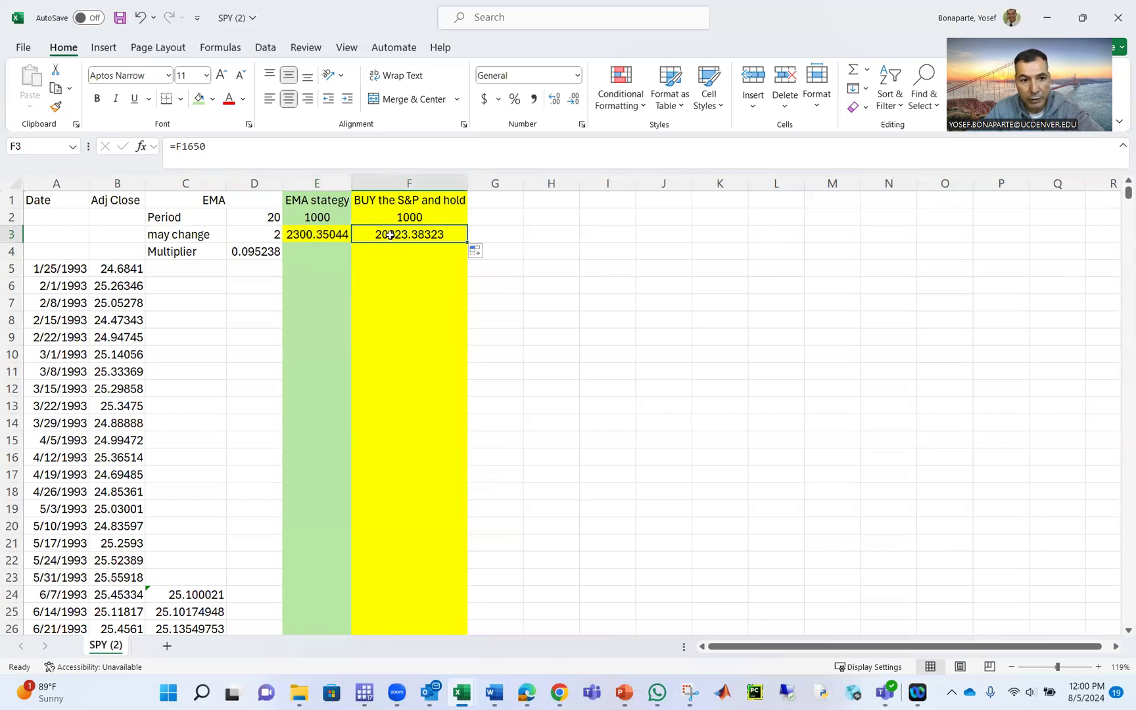
# Format E3:F3 as Accounting, showing $2,300.35 and $20,323.38
pyautogui.moveTo(342, 237); pyautogui.dragTo(369, 236)
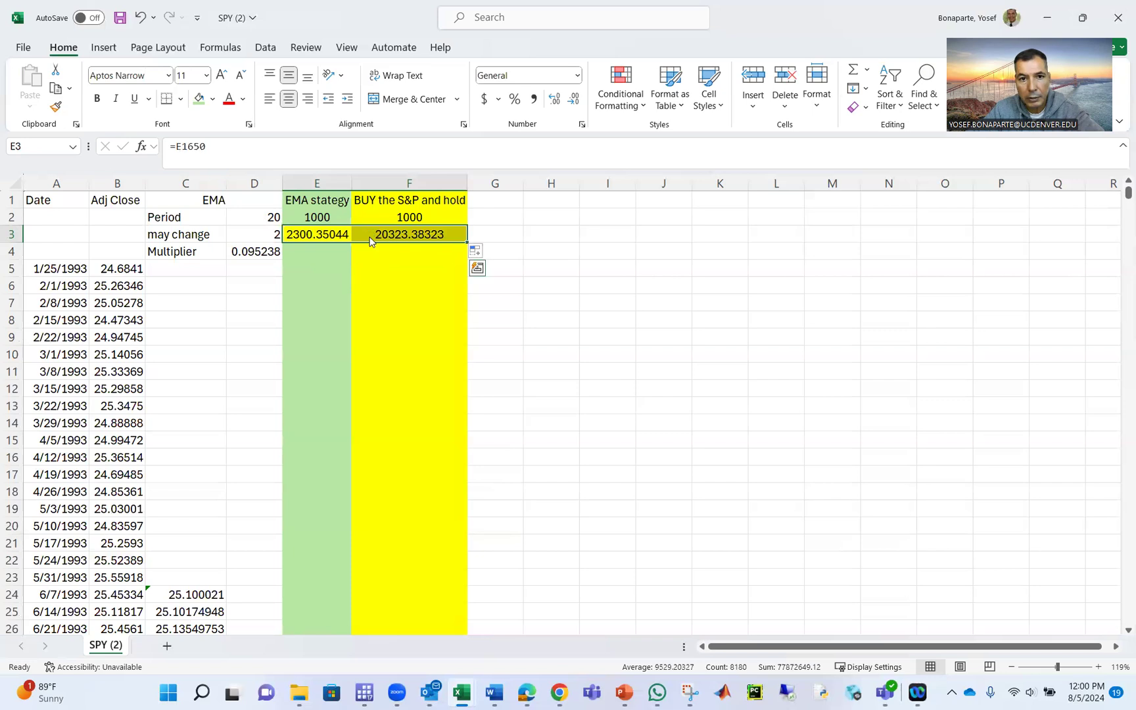
pyautogui.rightClick(369, 236)
pyautogui.click(483, 104)
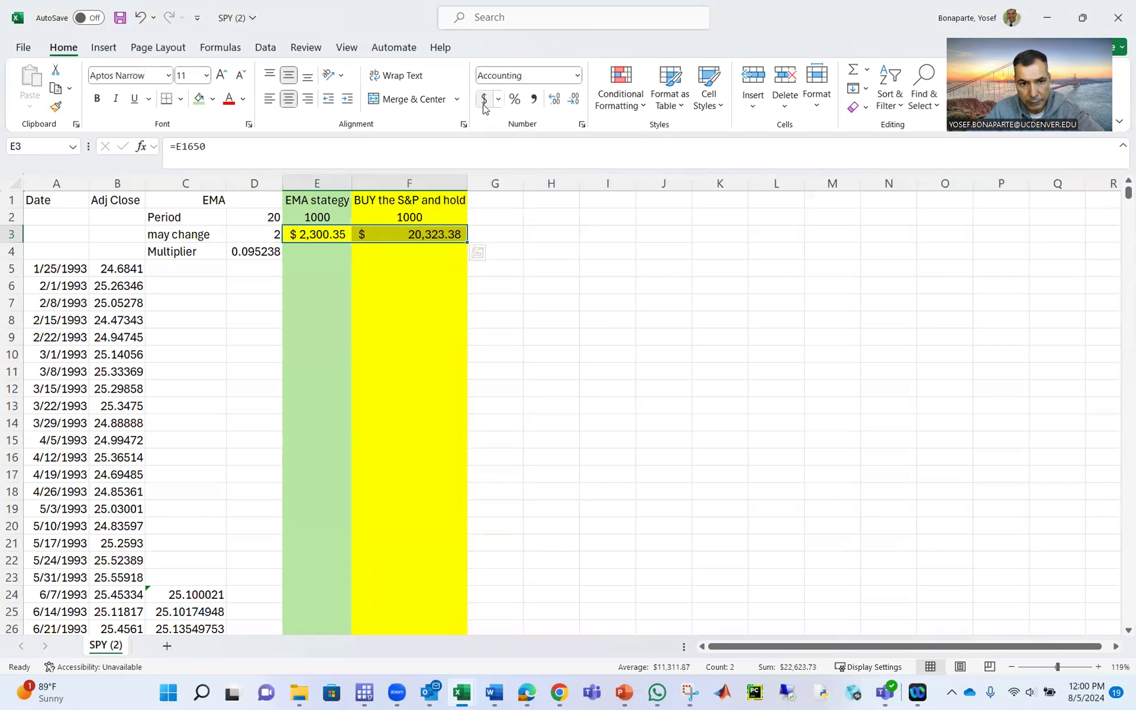
# Reduce the E3:F3 totals to whole dollars, $2,300 and $20,323
pyautogui.click(556, 102)
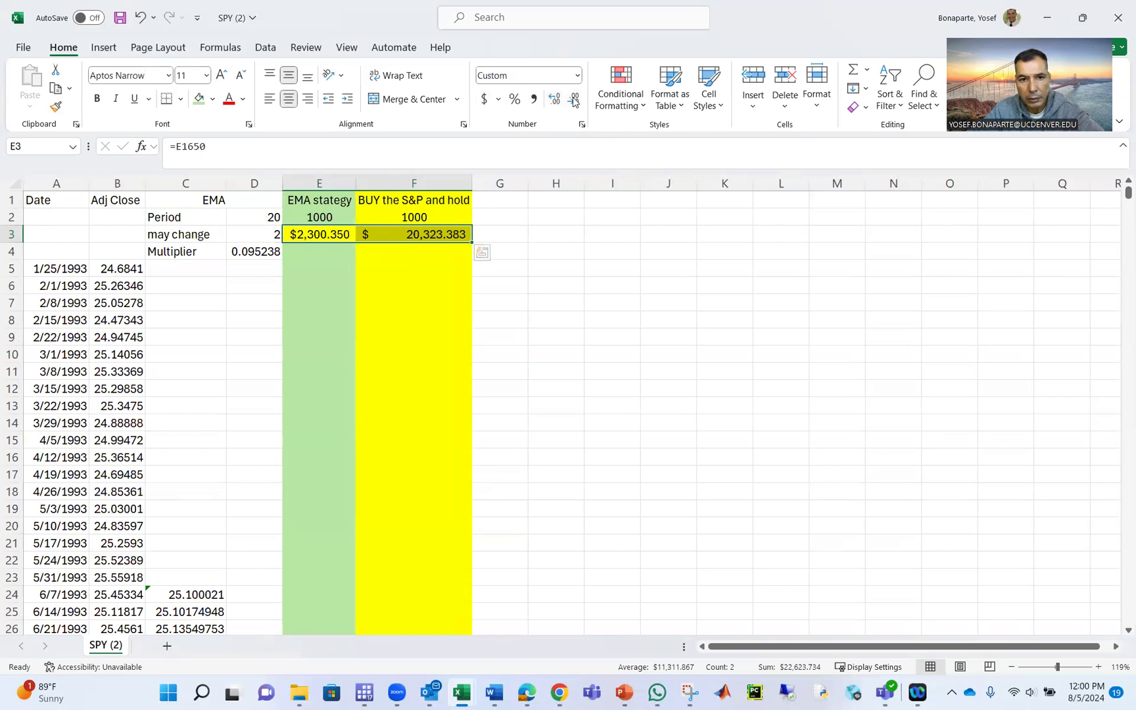
pyautogui.click(574, 99)
pyautogui.click(574, 100)
pyautogui.click(574, 100)
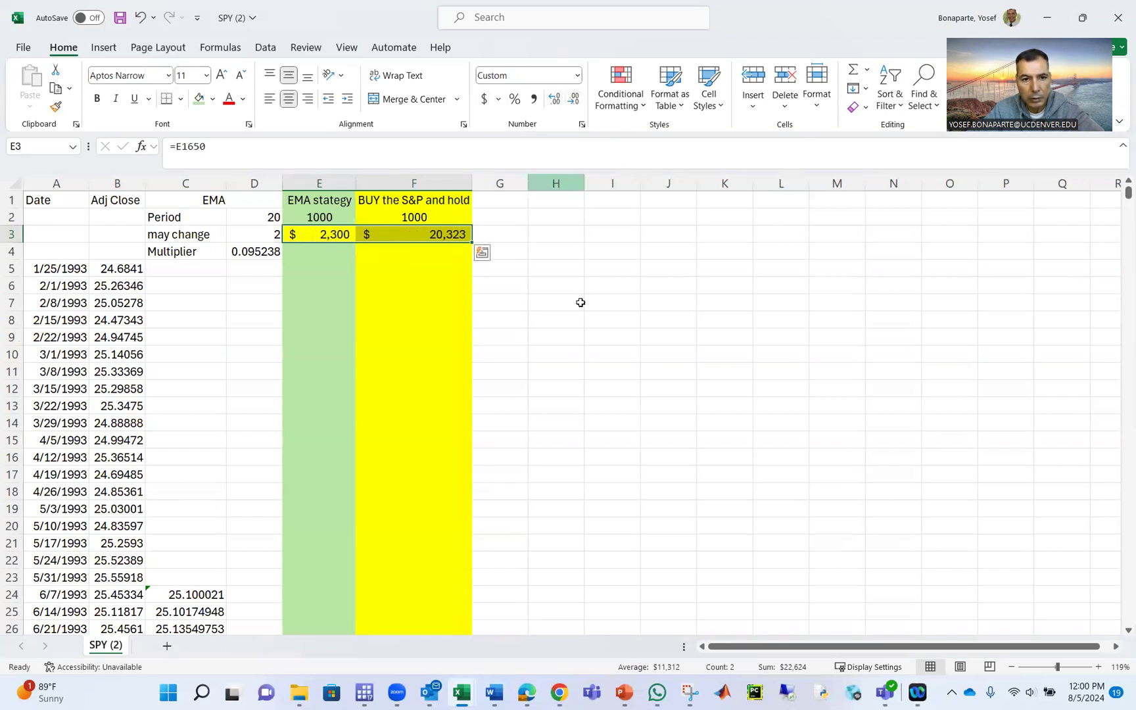
# Adjust the totals' alignment and review the EMA and buy-and-hold columns
pyautogui.click(289, 98)
pyautogui.click(288, 75)
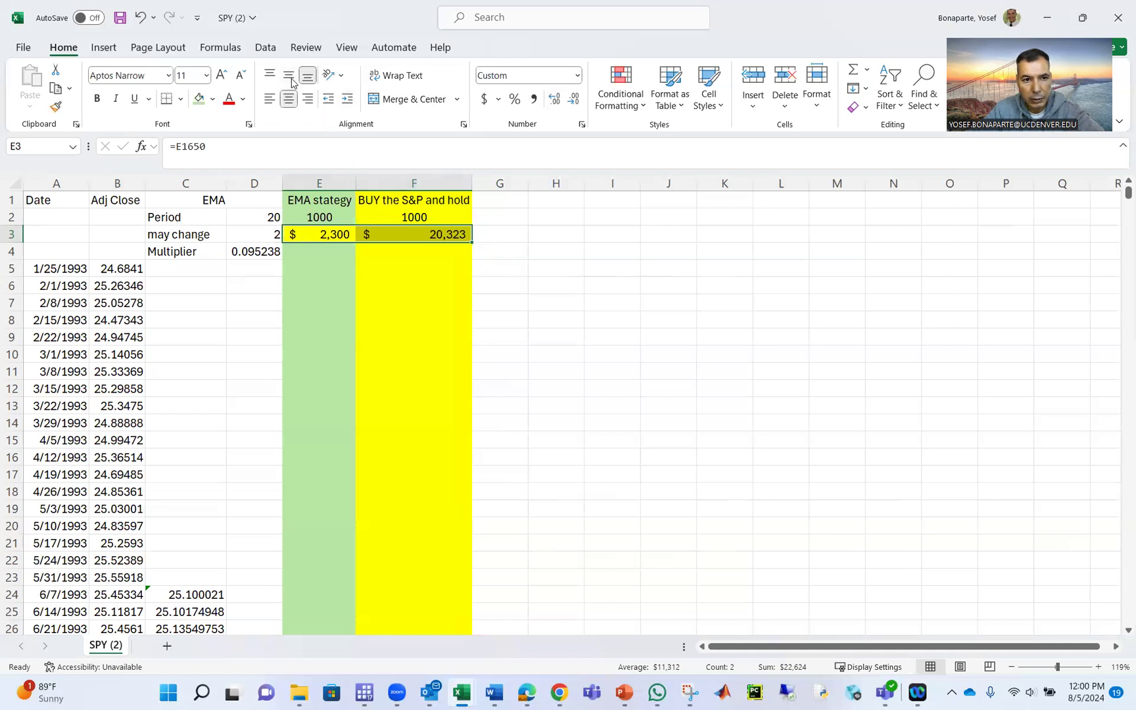
pyautogui.click(554, 285)
pyautogui.moveTo(314, 173); pyautogui.dragTo(421, 173)
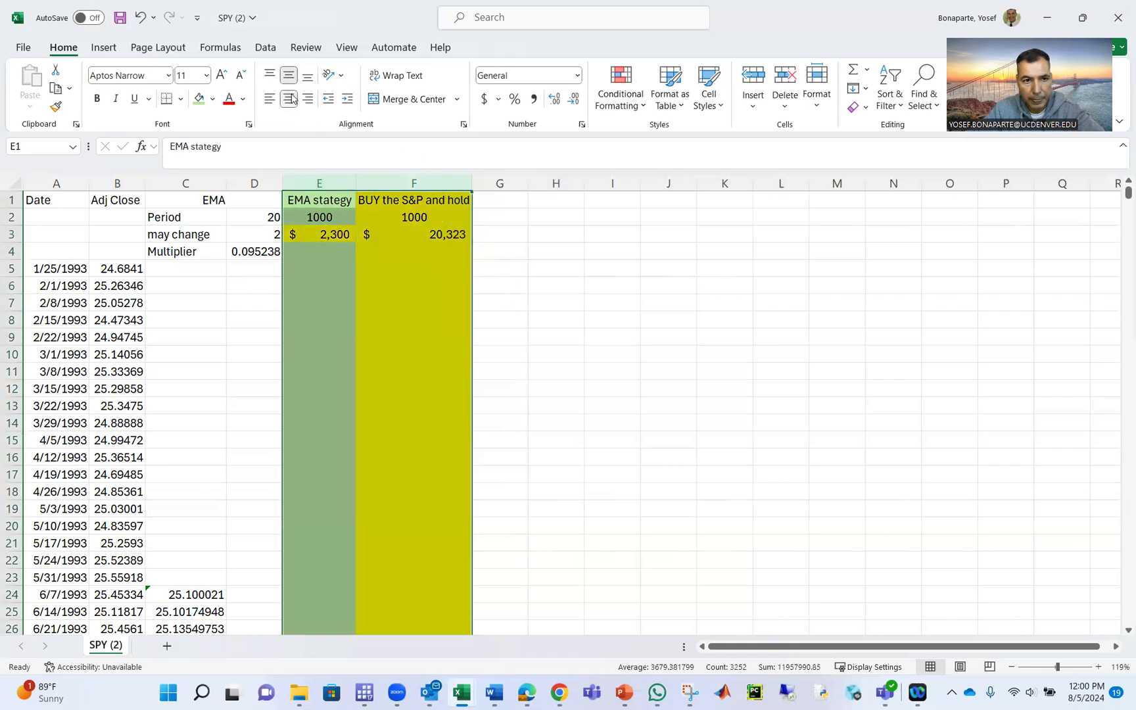
pyautogui.click(508, 261)
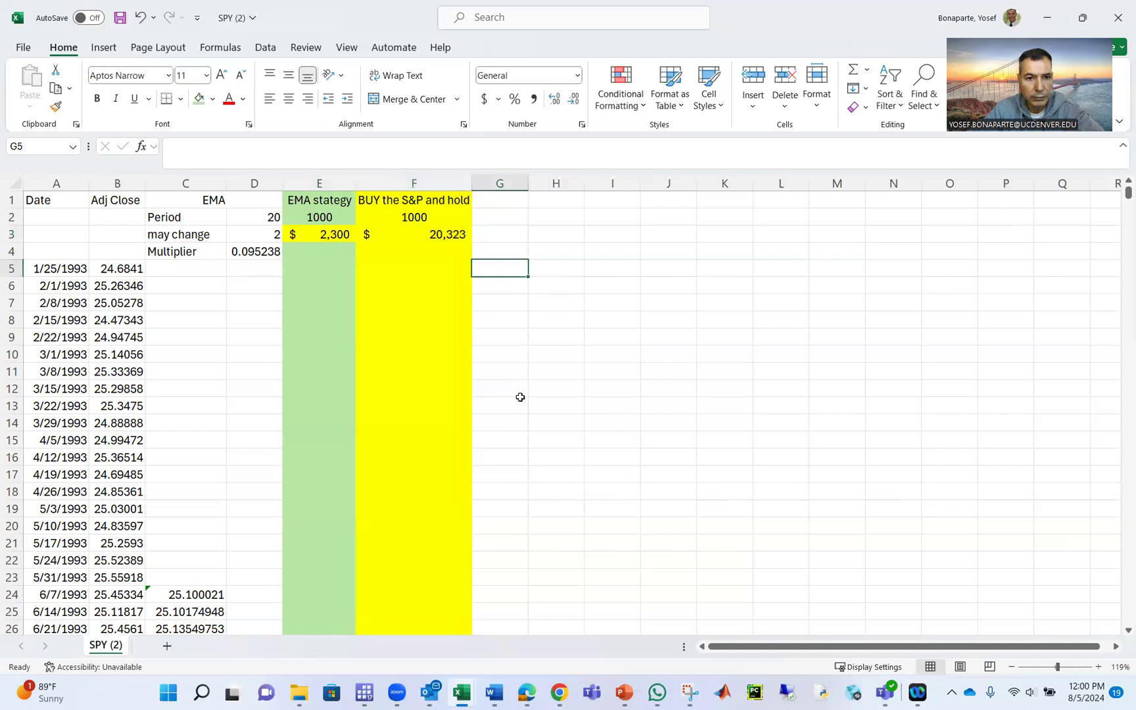
# Try a may change value of 3 in D3 and check the E3 and F3 totals
pyautogui.click(252, 235)
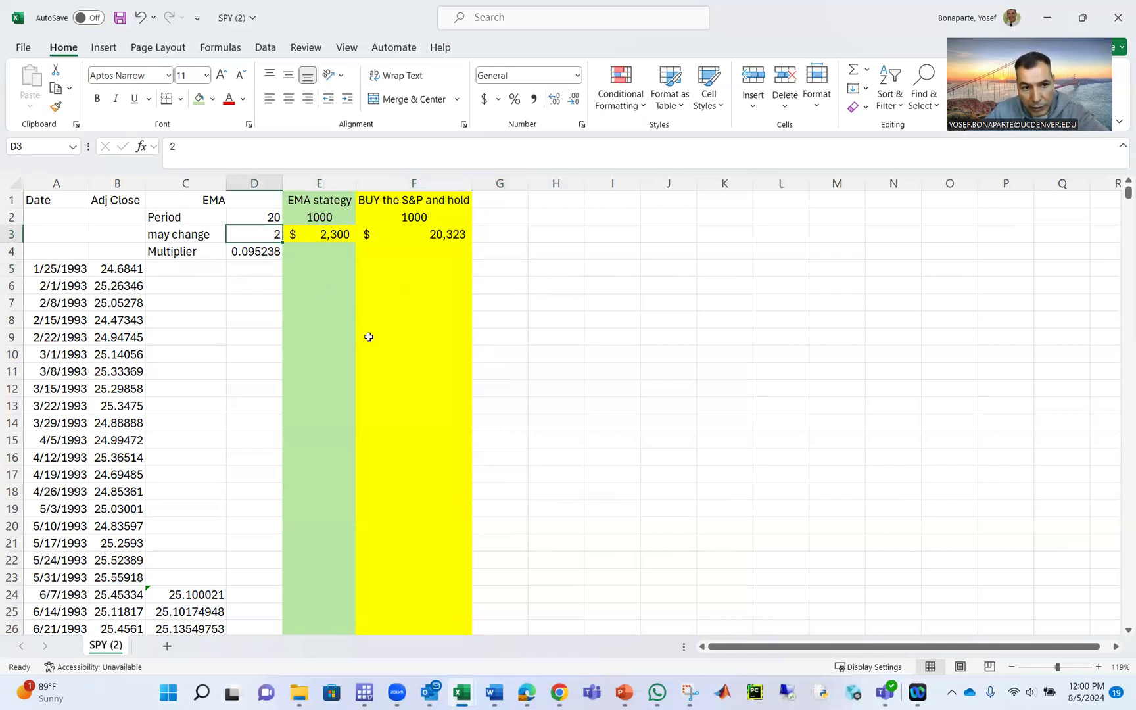
pyautogui.click(266, 221)
pyautogui.click(258, 232)
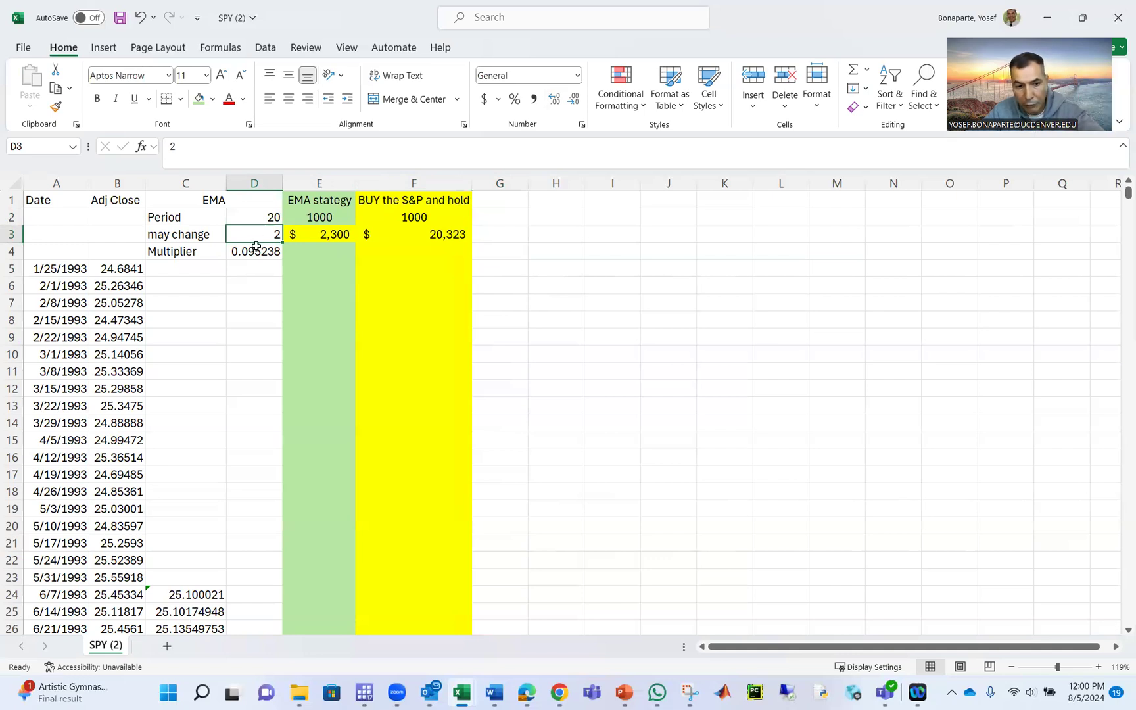
pyautogui.write('3')
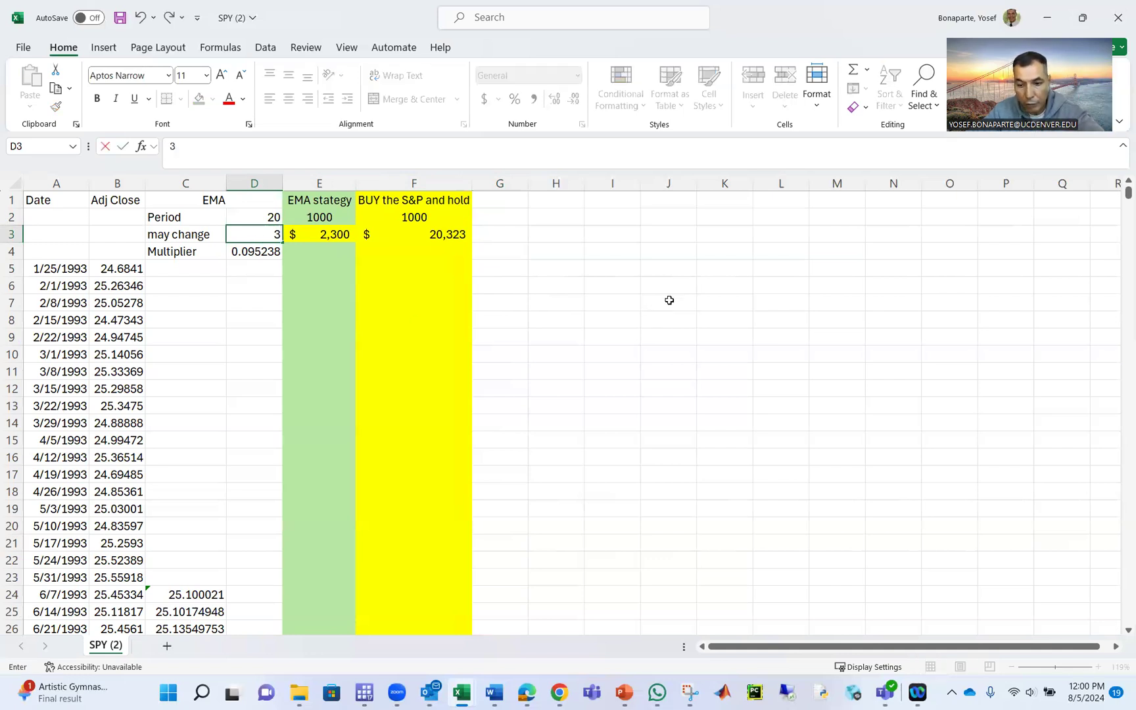
pyautogui.press('Return')
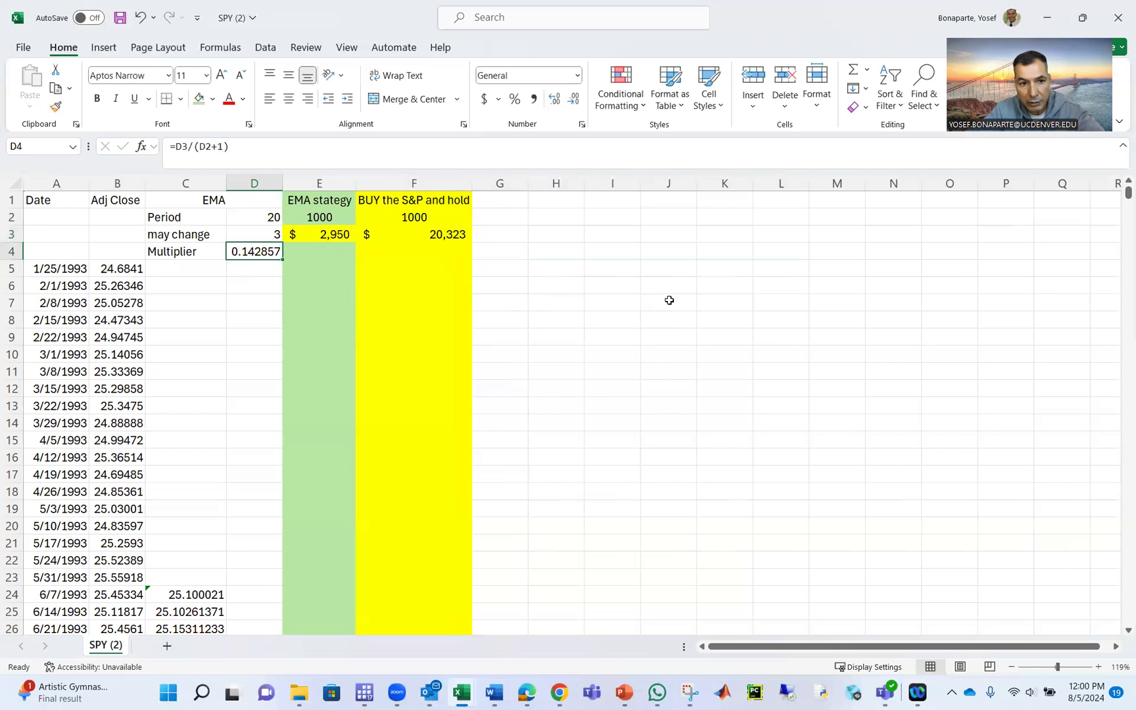
pyautogui.click(309, 234)
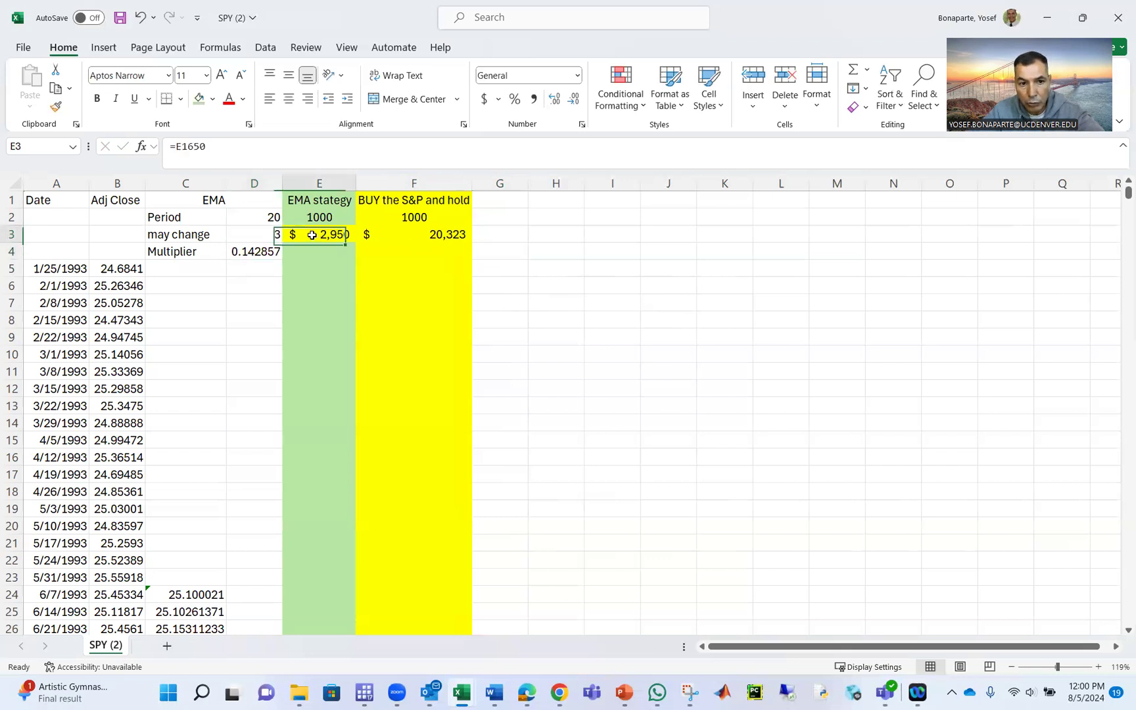
pyautogui.click(436, 235)
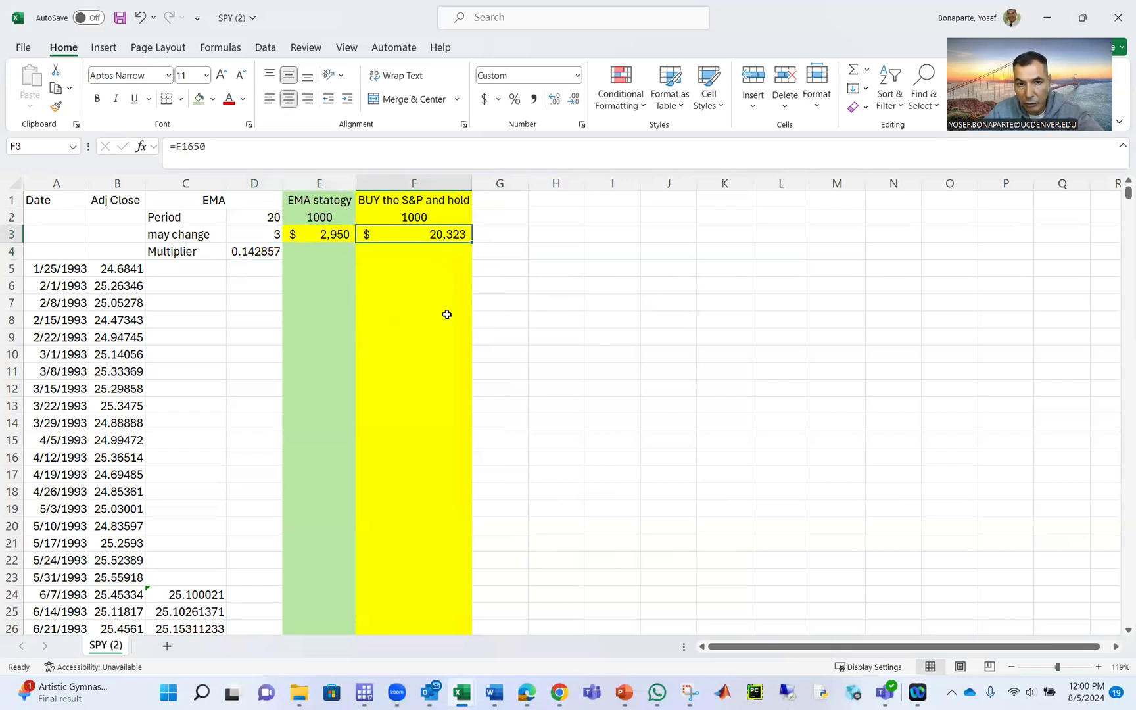
# Try 5 in D3 and check the EMA total and the D4 multiplier
pyautogui.click(251, 239)
pyautogui.write('5')
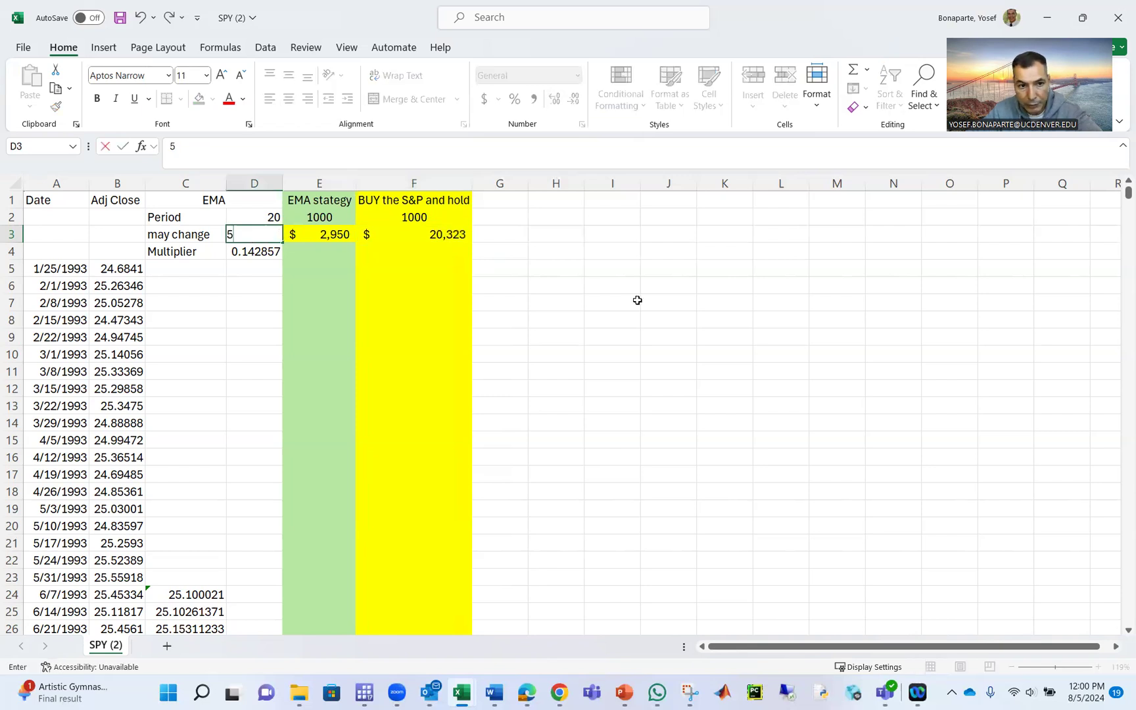
pyautogui.click(637, 300)
pyautogui.click(340, 237)
pyautogui.click(249, 234)
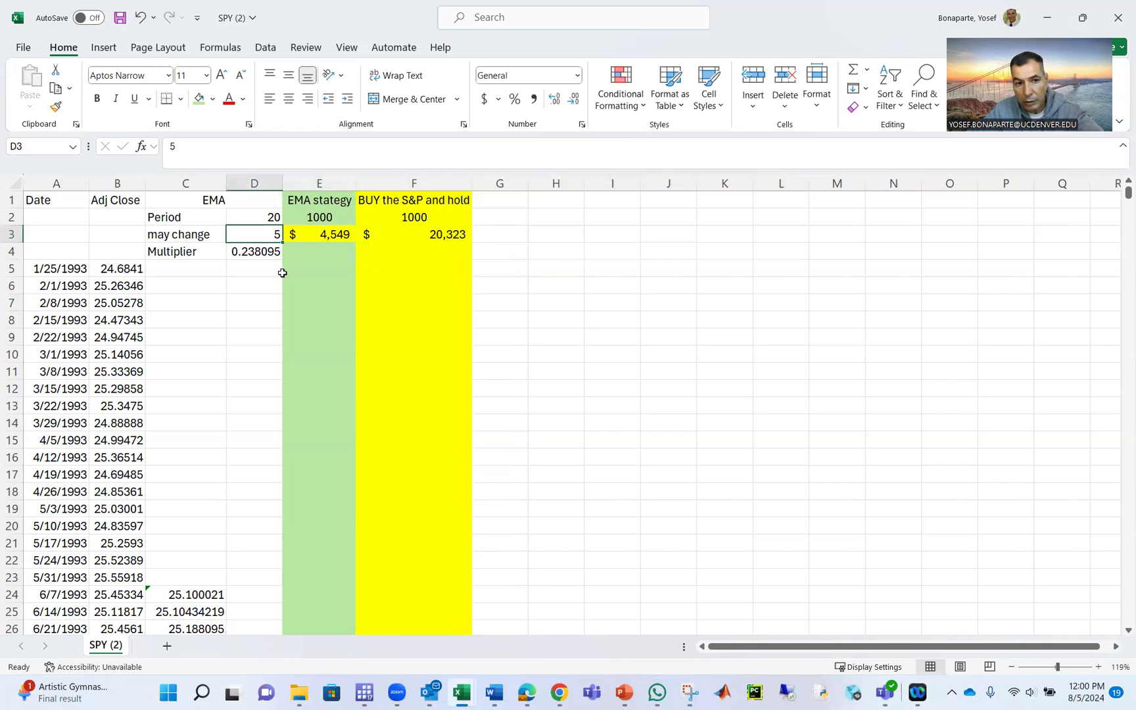
pyautogui.click(250, 253)
pyautogui.click(266, 239)
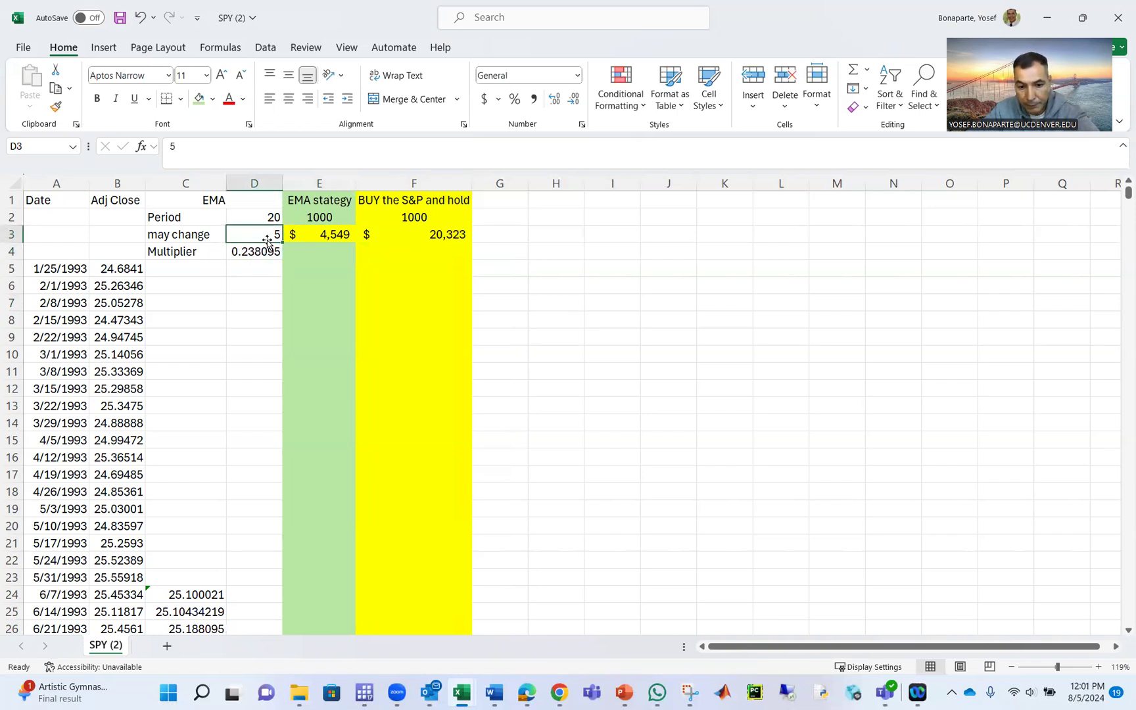
# Try 7, then settle on 6, giving multiplier 0.285714 and an EMA total of $4,046
pyautogui.write('7')
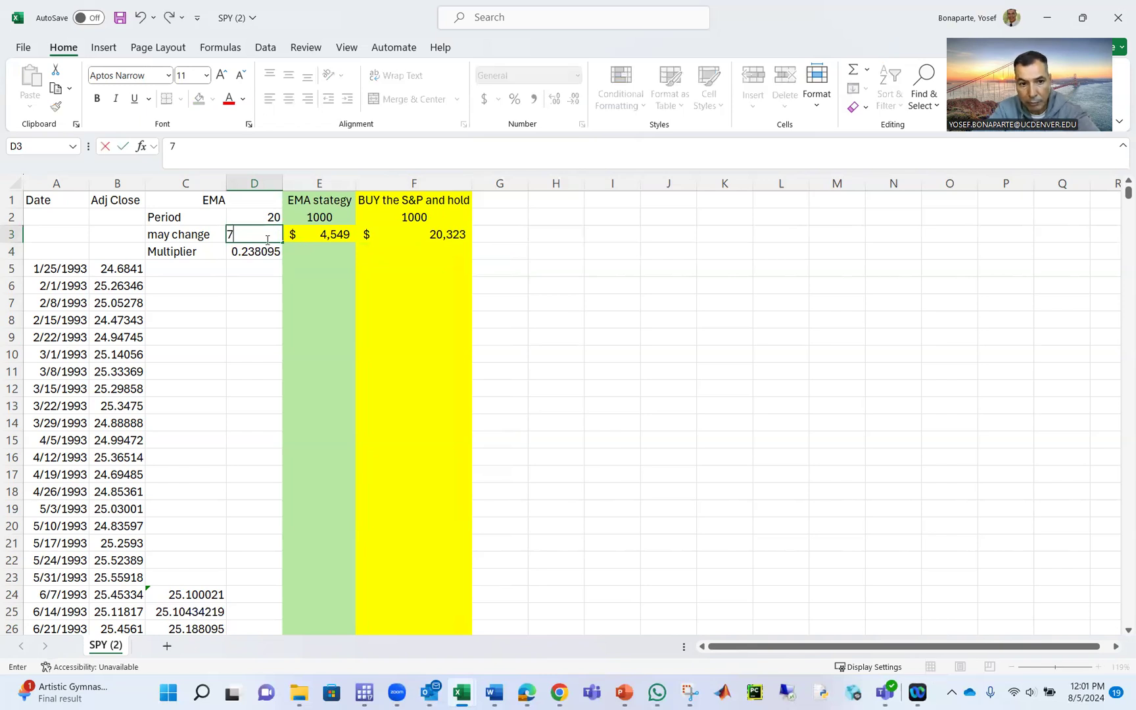
pyautogui.press('Return')
pyautogui.click(267, 236)
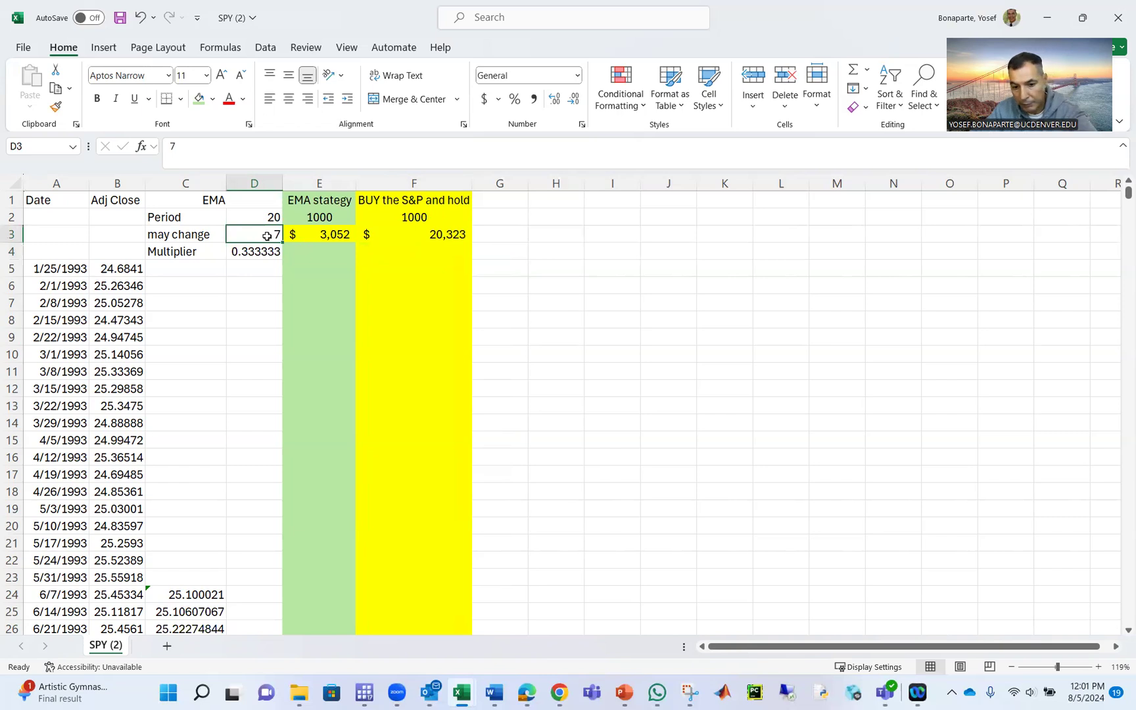
pyautogui.write('6')
pyautogui.press('Return')
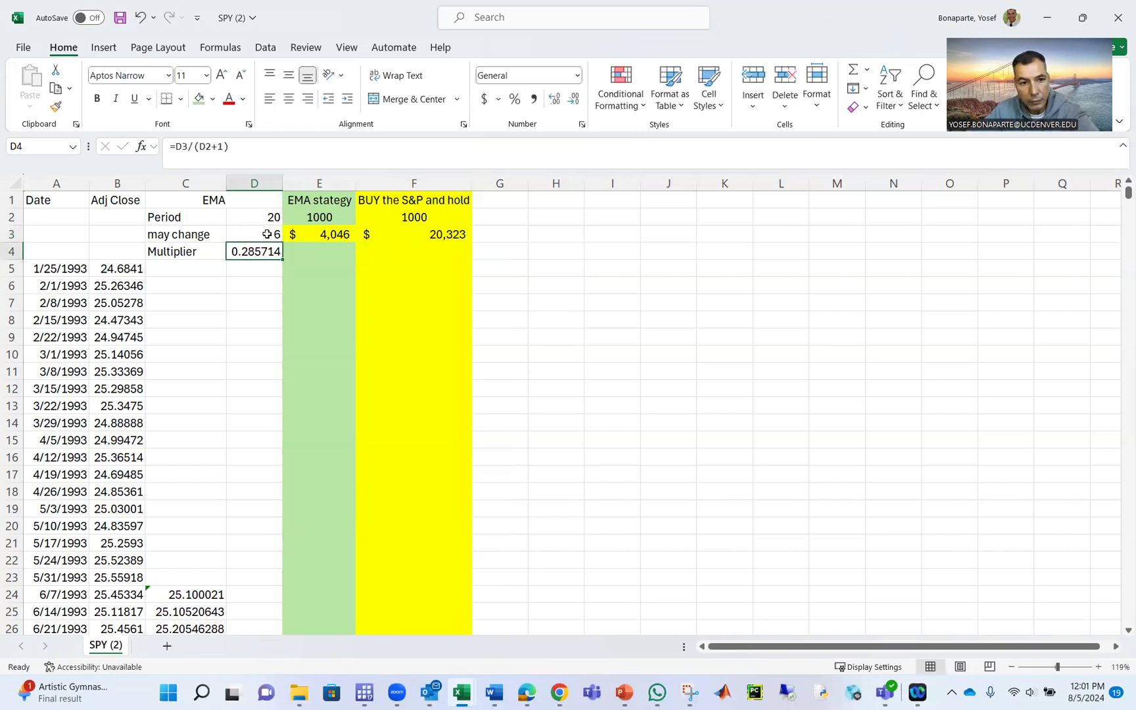
pyautogui.click(267, 233)
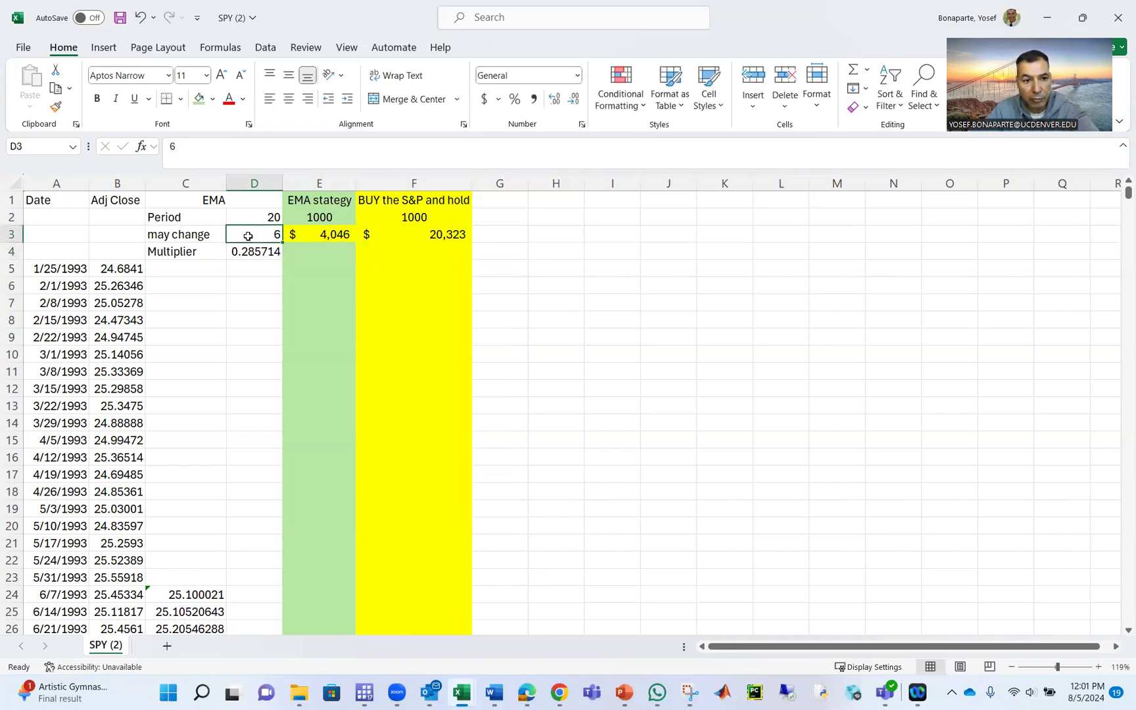
# Scroll through the lower values, then show PowerPoint's title slide 'EMA Trading Strategy Using Machine Learning'
pyautogui.scroll(-13, 603, 352)
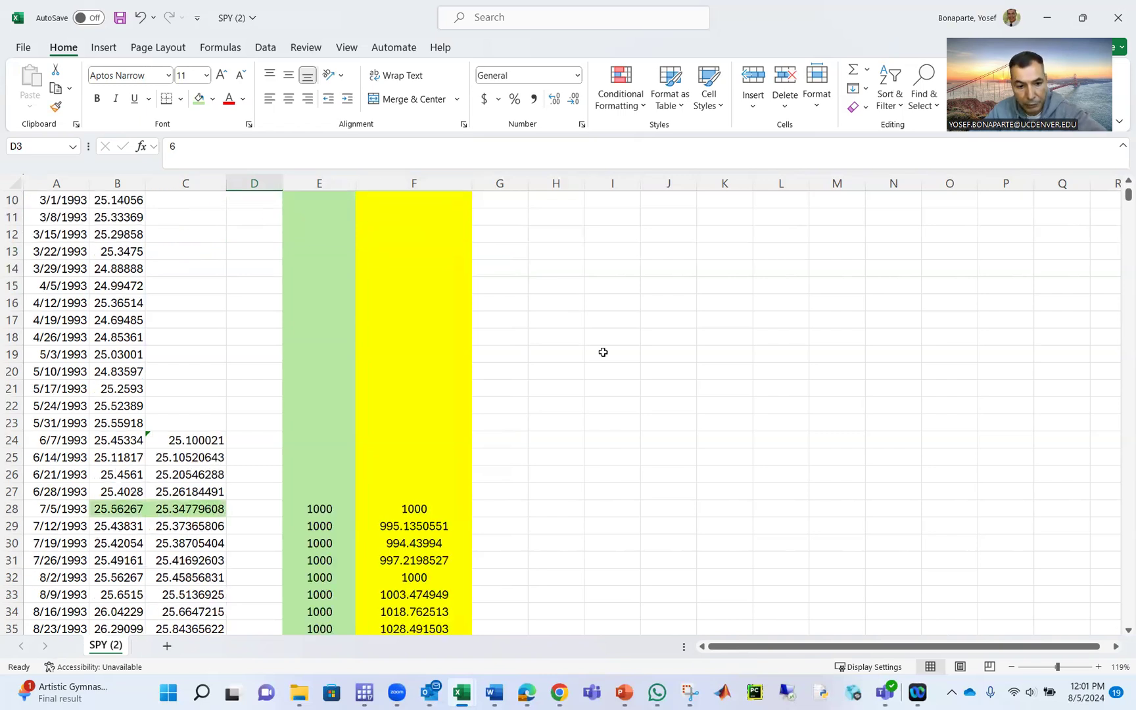
pyautogui.scroll(-5, 728, 231)
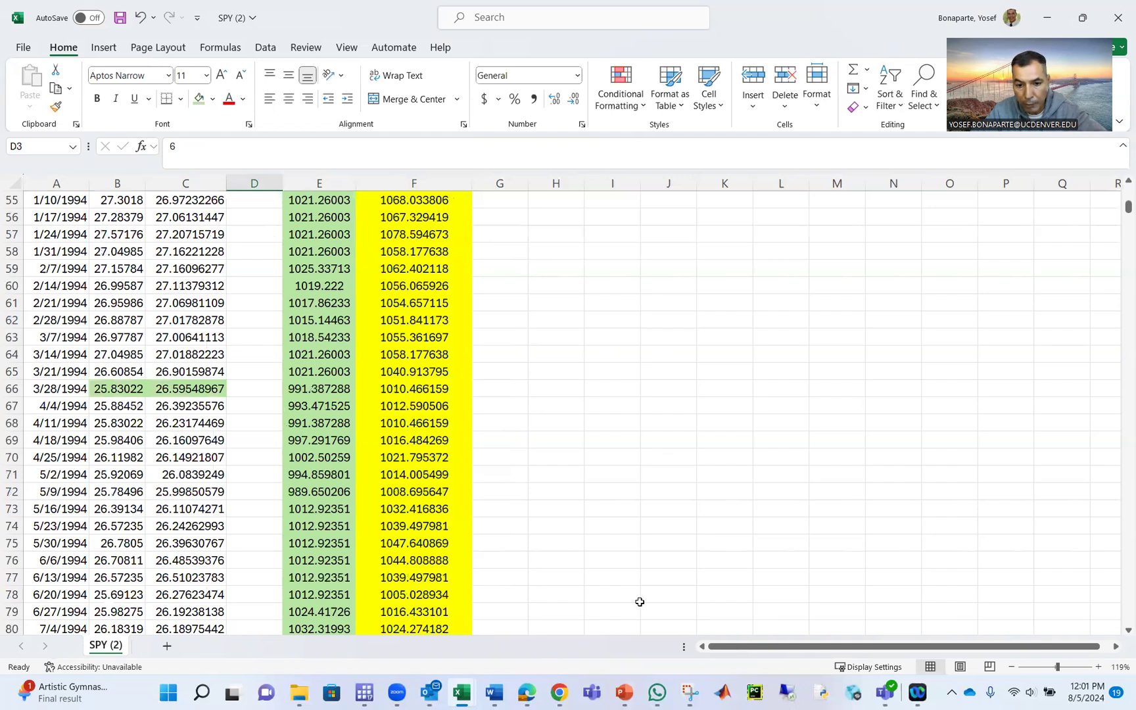
pyautogui.click(625, 693)
pyautogui.click(109, 162)
pyautogui.press('Down')
# Show the title slide, then slide 2 with its EMA and Multiplier formulas
pyautogui.click(109, 162)
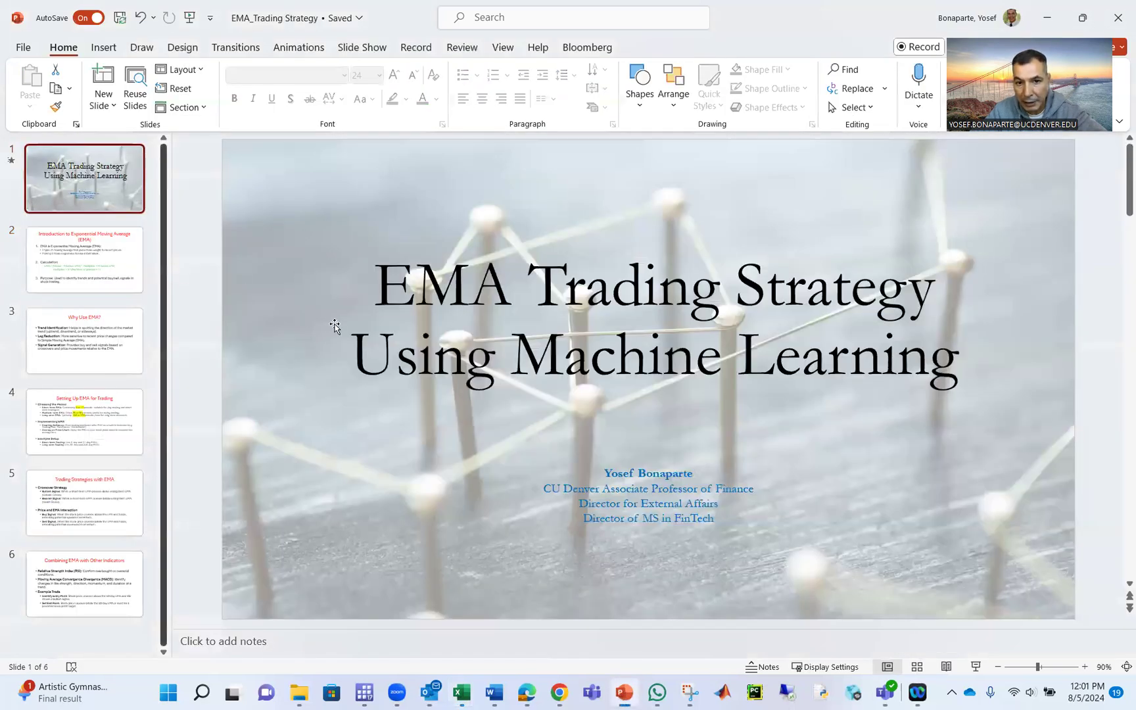
pyautogui.click(80, 260)
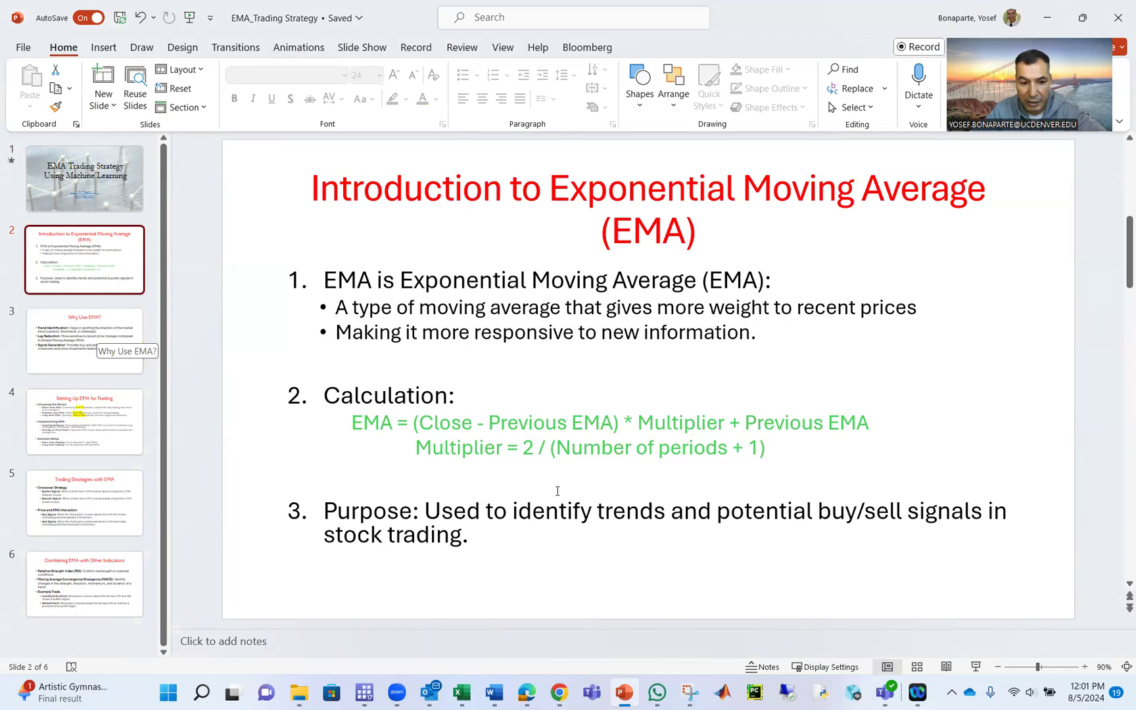
# Search Yahoo Finance for aapl and open Apple's Historical Data page
pyautogui.click(558, 694)
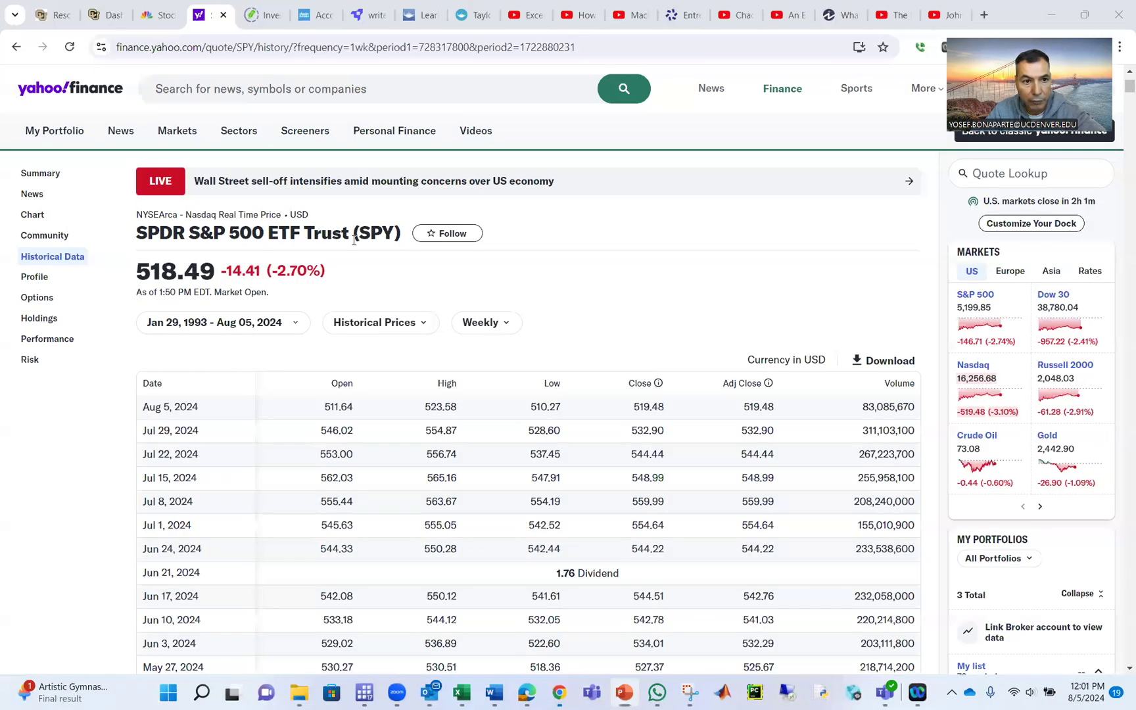
pyautogui.click(310, 92)
pyautogui.write('aapl')
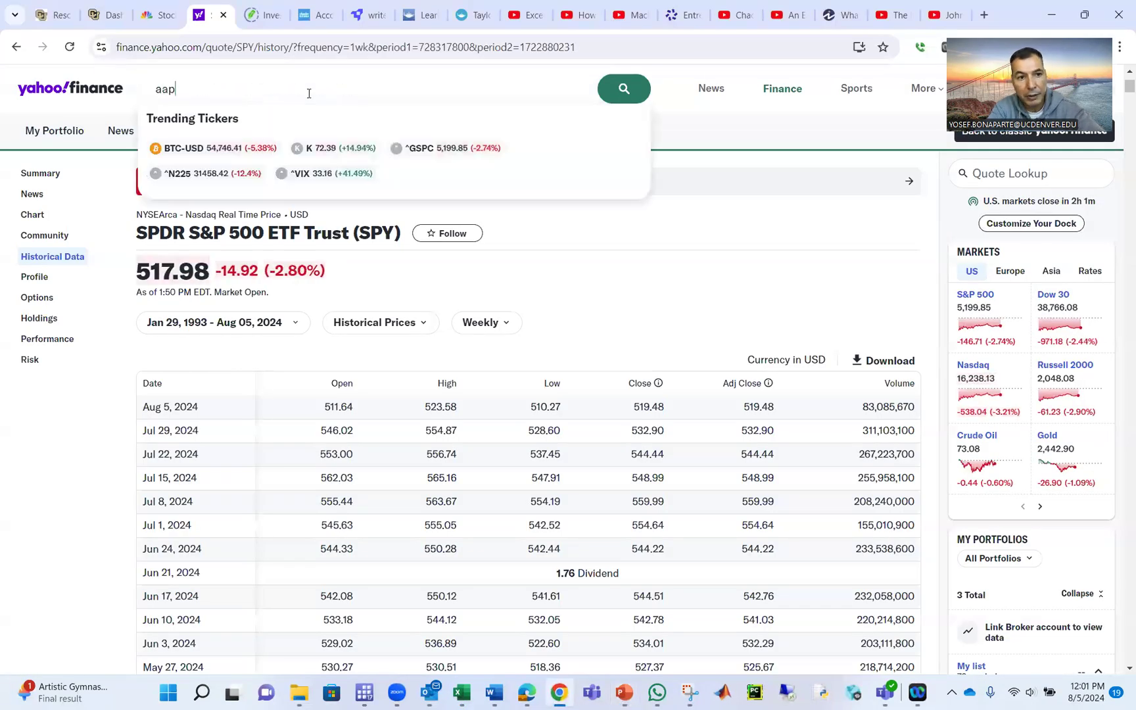
pyautogui.click(292, 145)
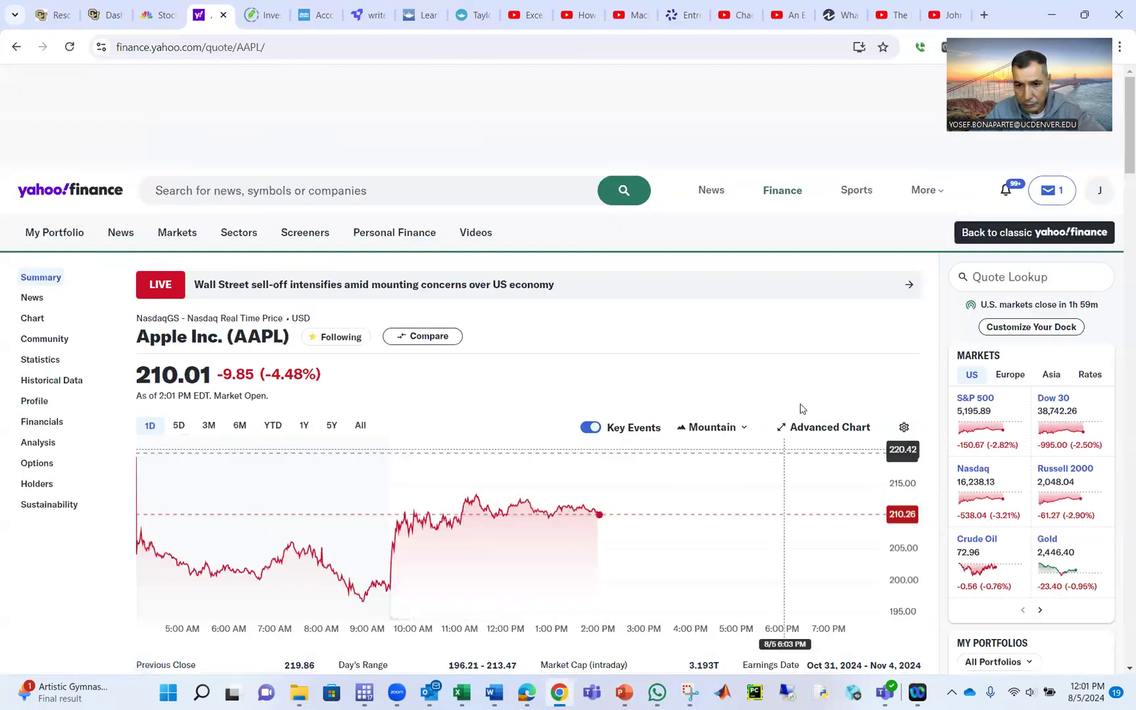
pyautogui.click(85, 388)
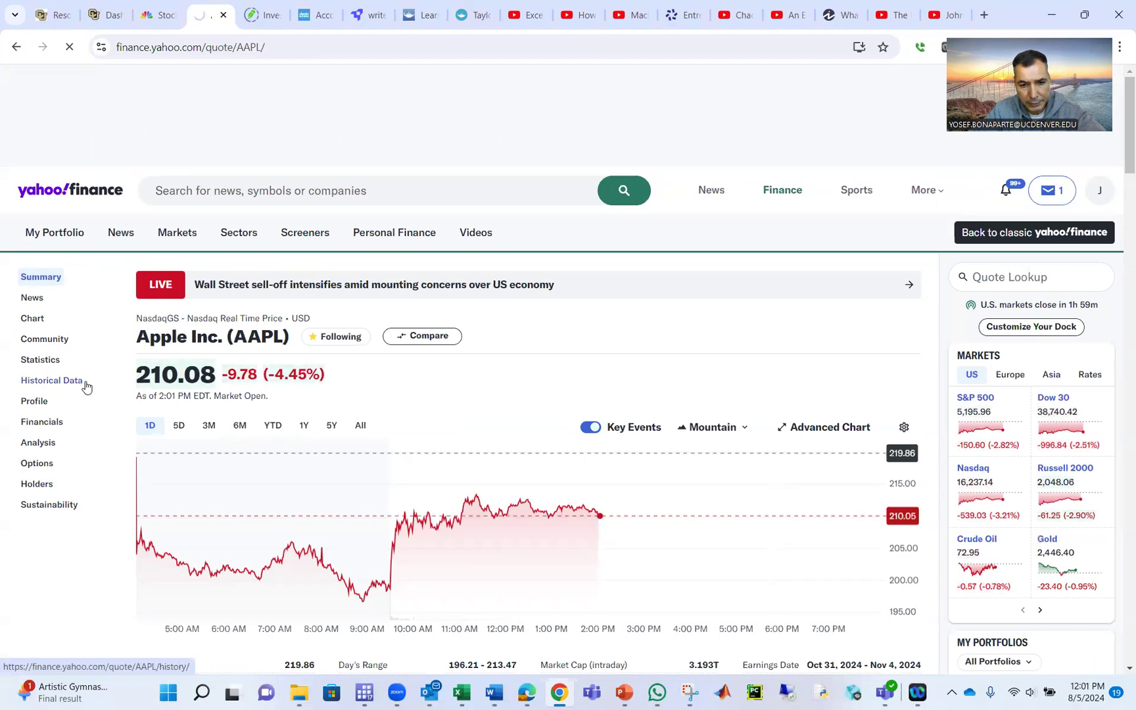
# Set the history to Weekly over the Max range, download it and open it in Excel
pyautogui.click(488, 436)
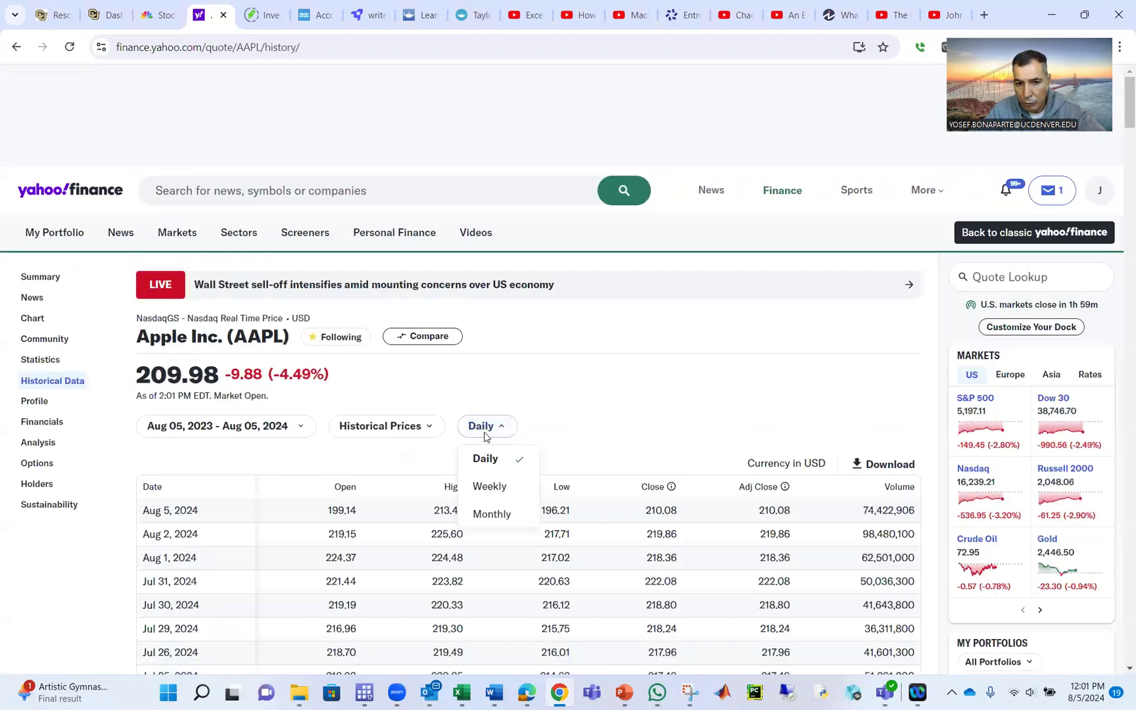
pyautogui.click(489, 486)
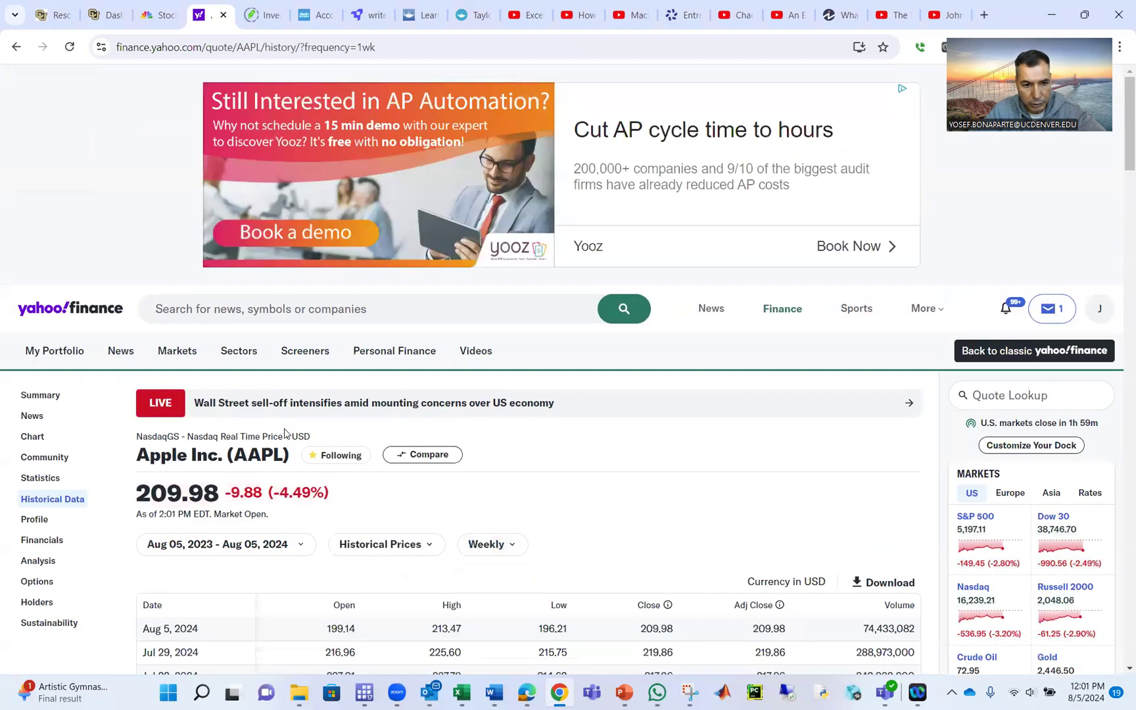
pyautogui.click(283, 544)
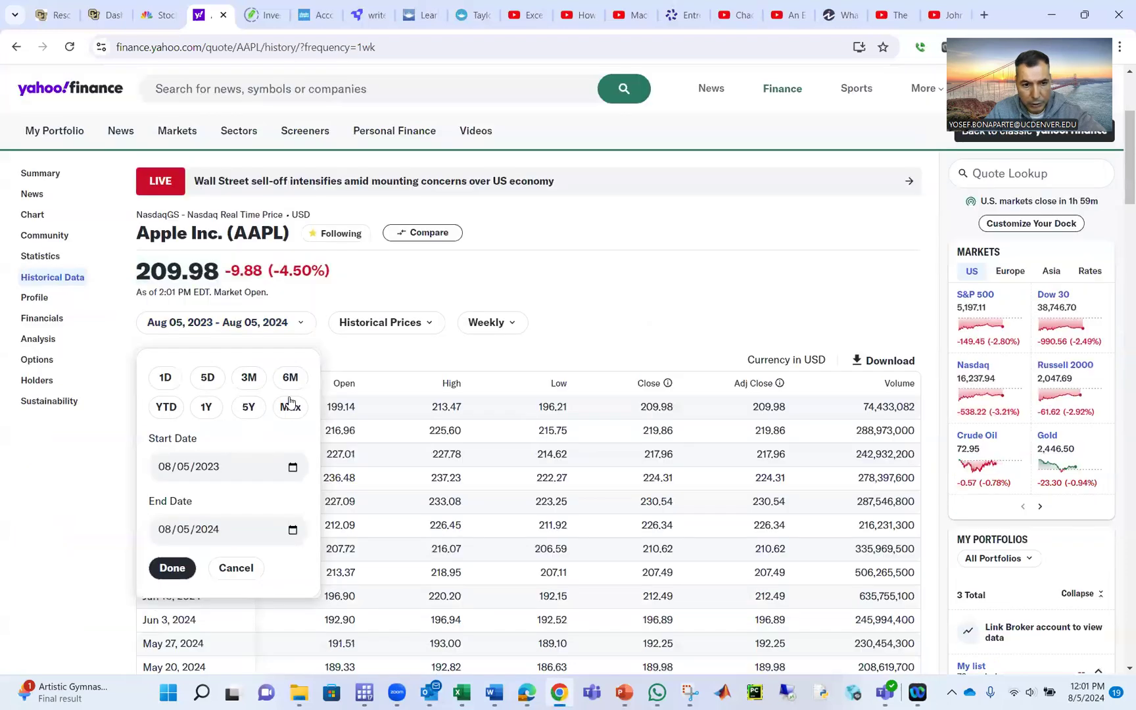
pyautogui.click(290, 406)
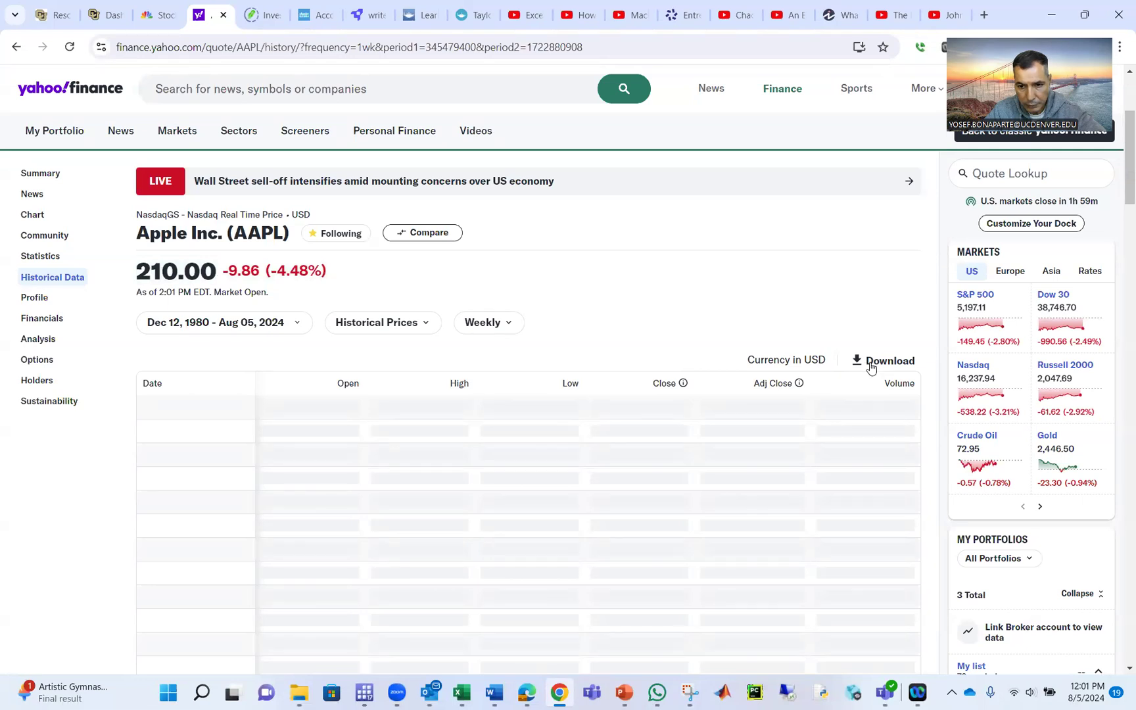
pyautogui.click(878, 361)
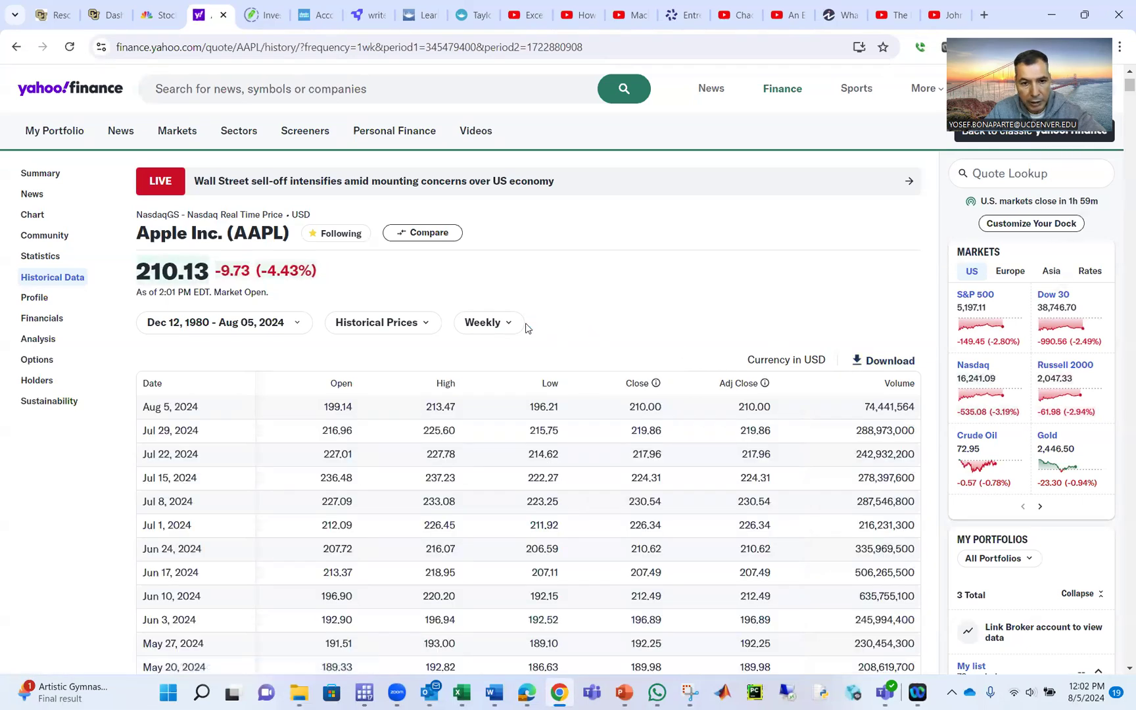
pyautogui.hotkey('alt', 'Tab')
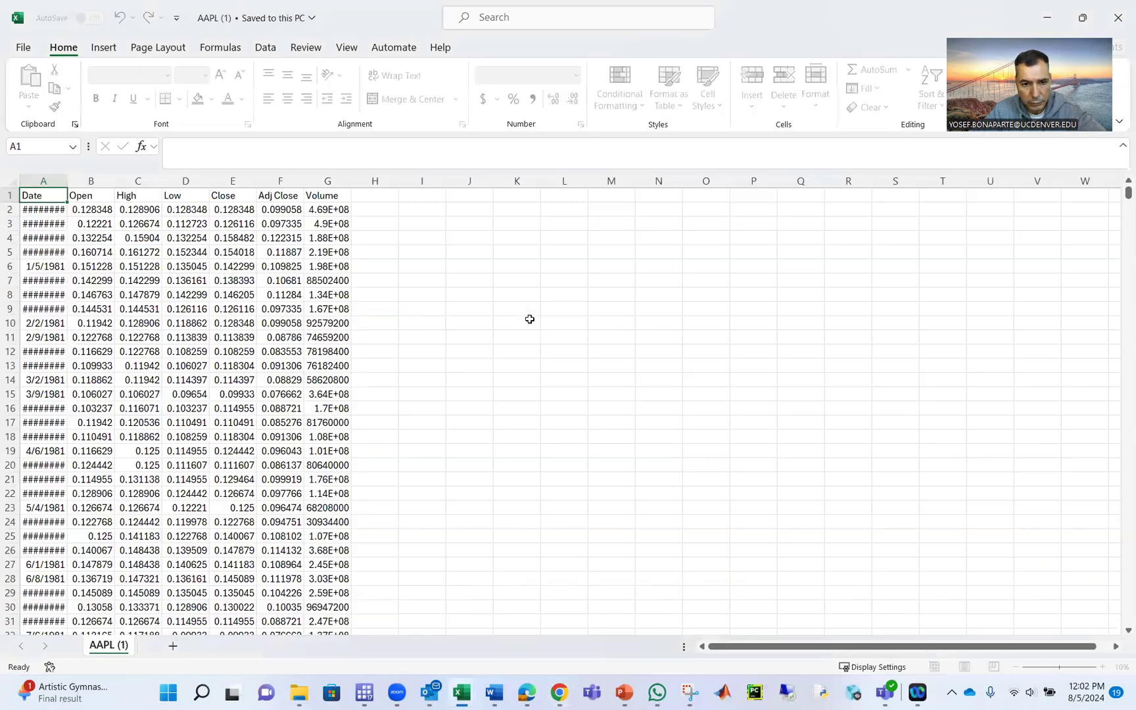
# Delete the Volume and Open–Close columns, leaving Date and Adj Close, and auto-fit column A
pyautogui.click(318, 179)
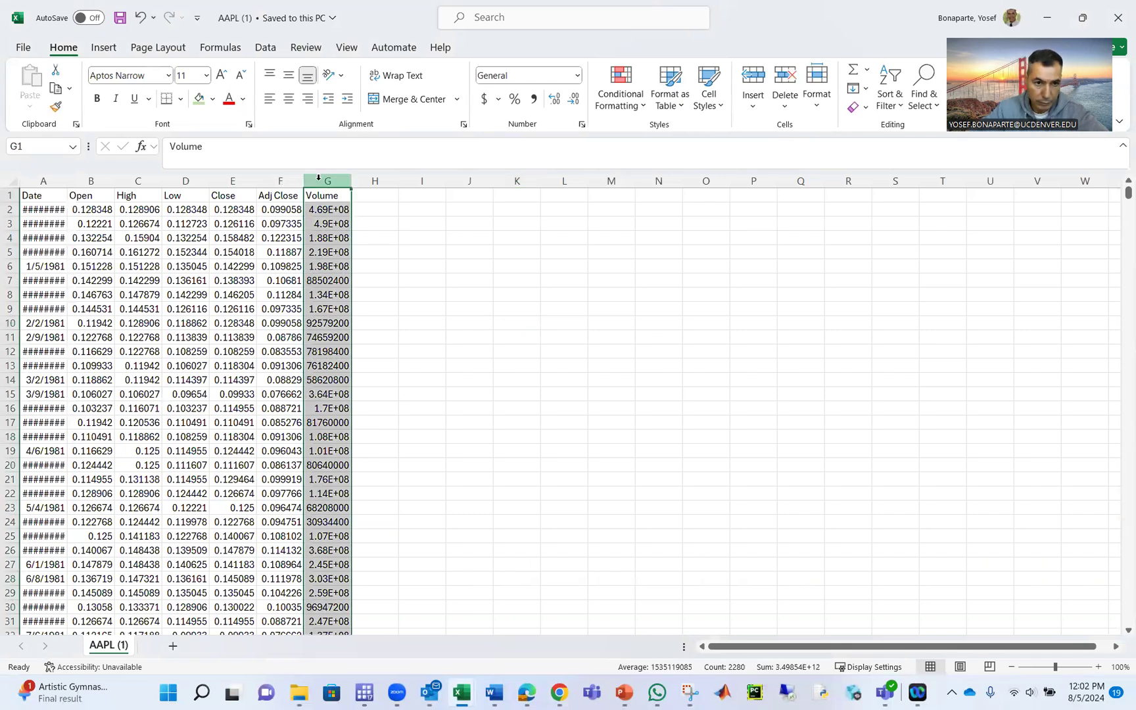
pyautogui.rightClick(320, 181)
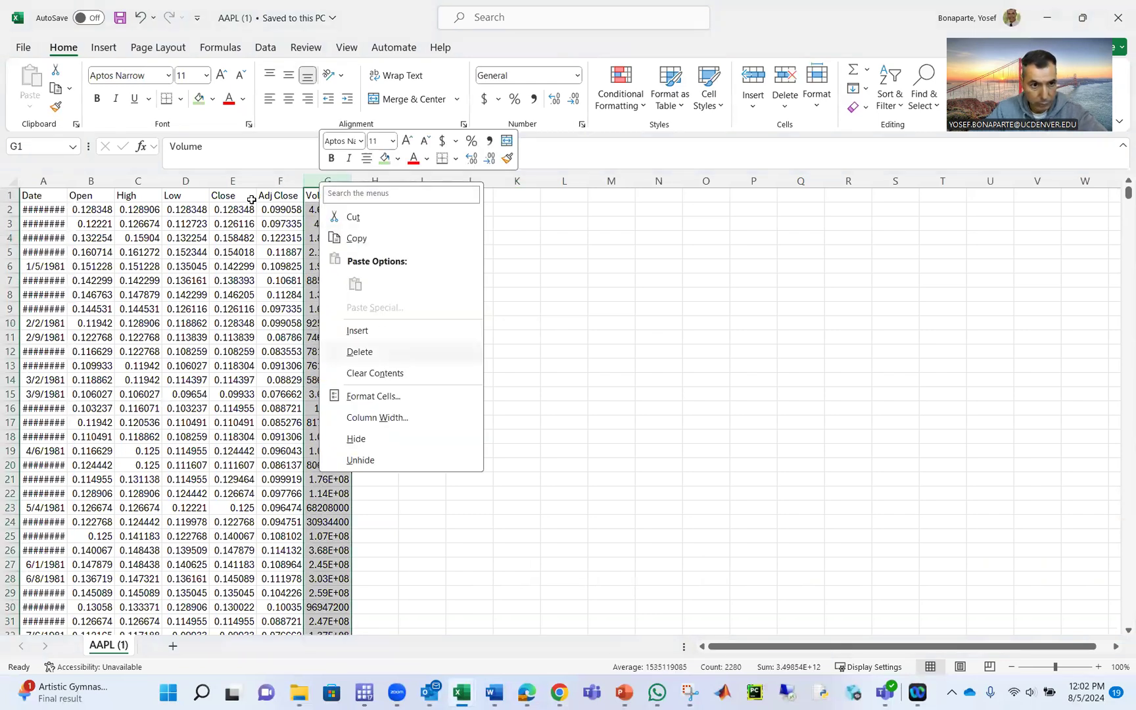
pyautogui.click(392, 354)
pyautogui.moveTo(233, 180); pyautogui.dragTo(106, 181)
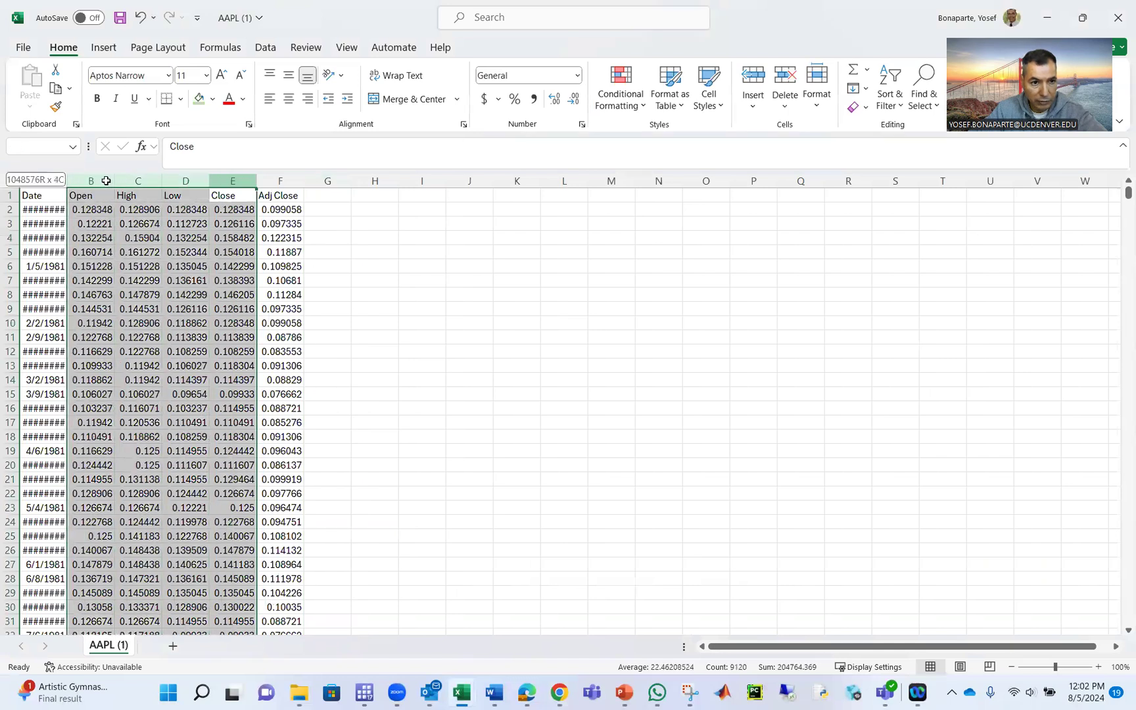
pyautogui.rightClick(122, 225)
pyautogui.click(164, 397)
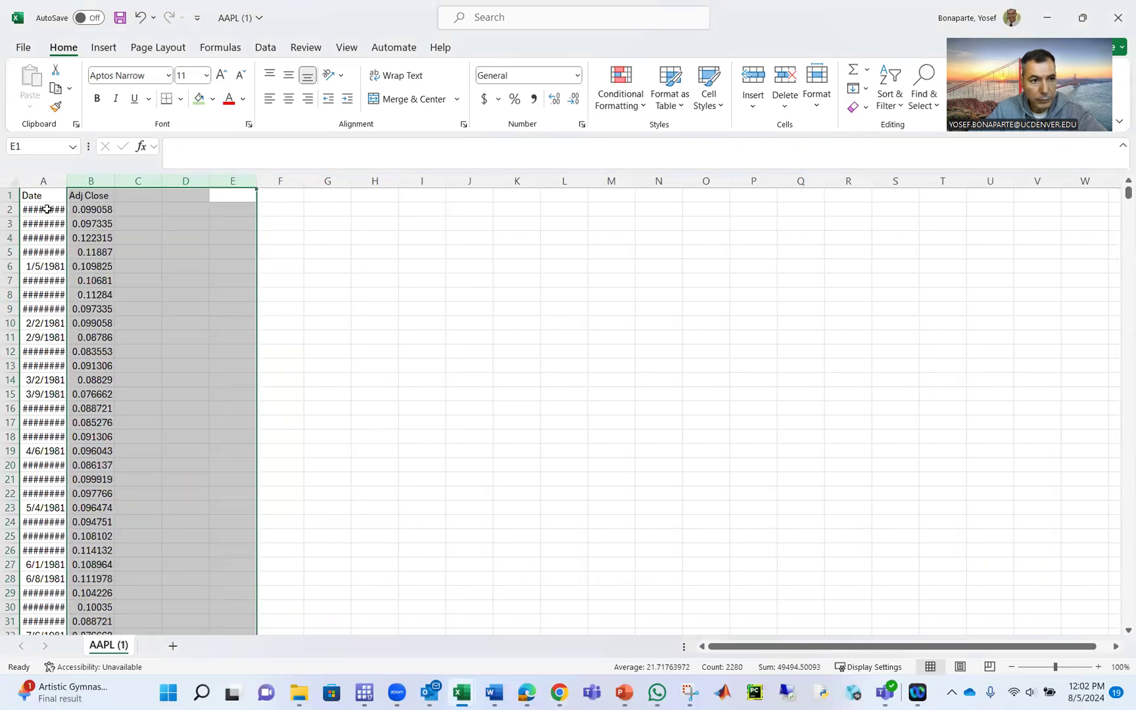
pyautogui.doubleClick(67, 182)
# Insert three blank rows at row 2 and bring the SPY (2) workbook forward
pyautogui.moveTo(9, 210); pyautogui.dragTo(10, 237)
pyautogui.rightClick(10, 238)
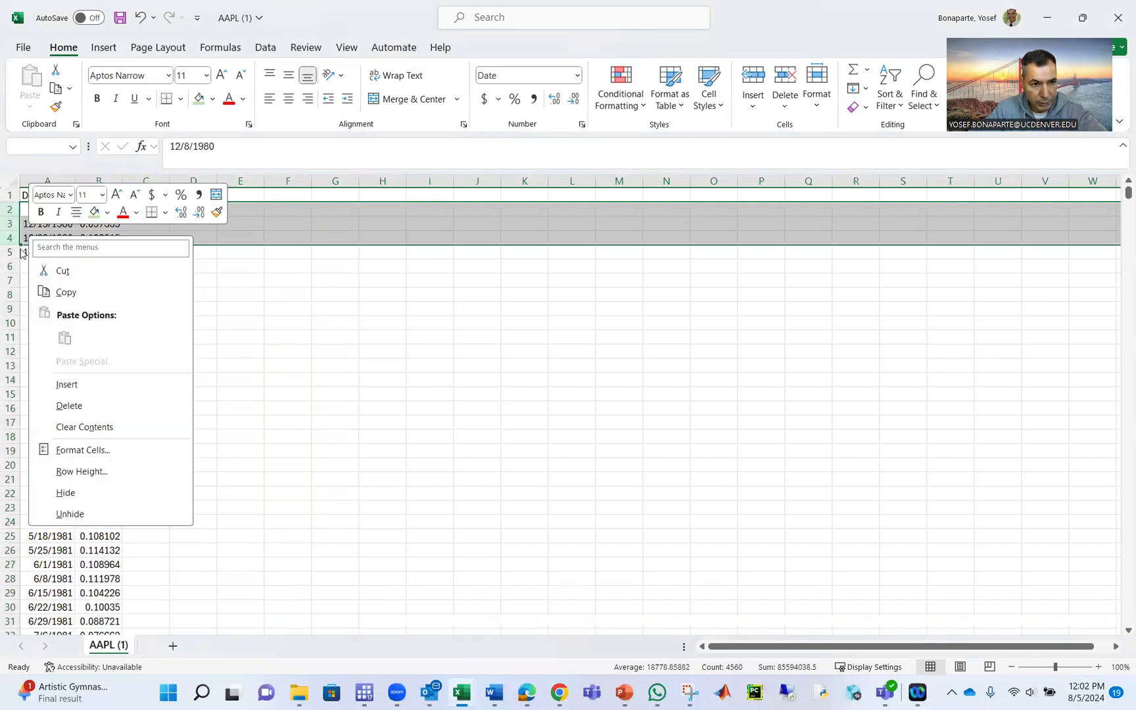
pyautogui.click(61, 387)
pyautogui.click(371, 296)
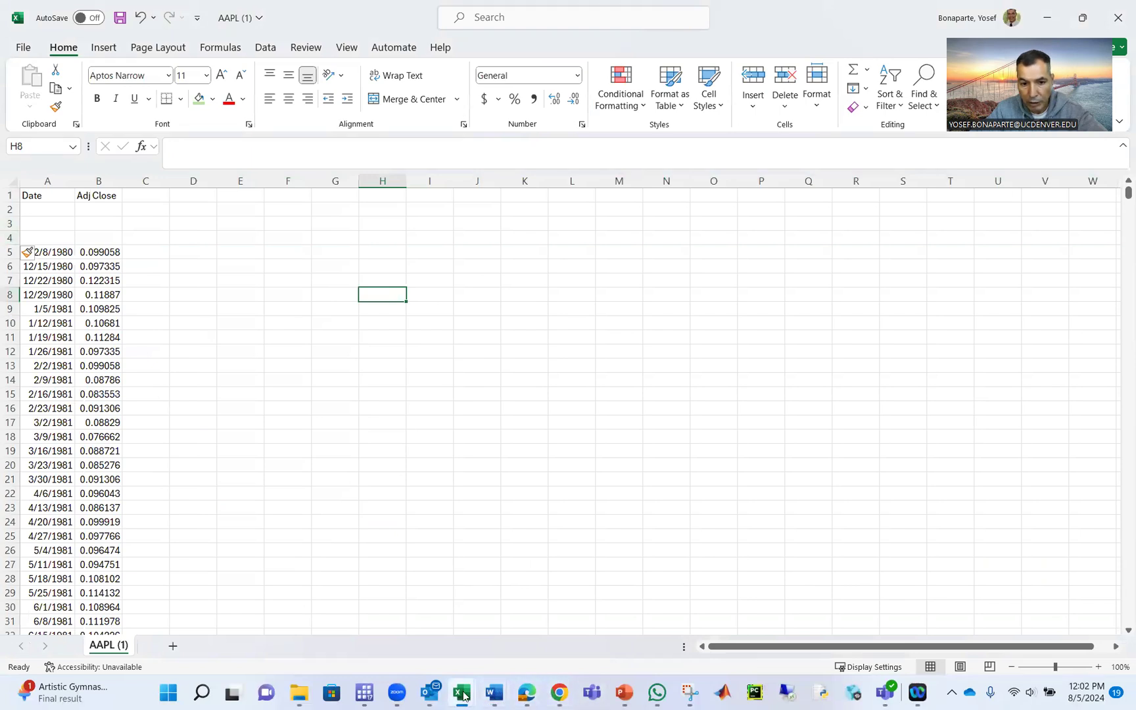
pyautogui.moveTo(464, 695)
pyautogui.click(543, 563)
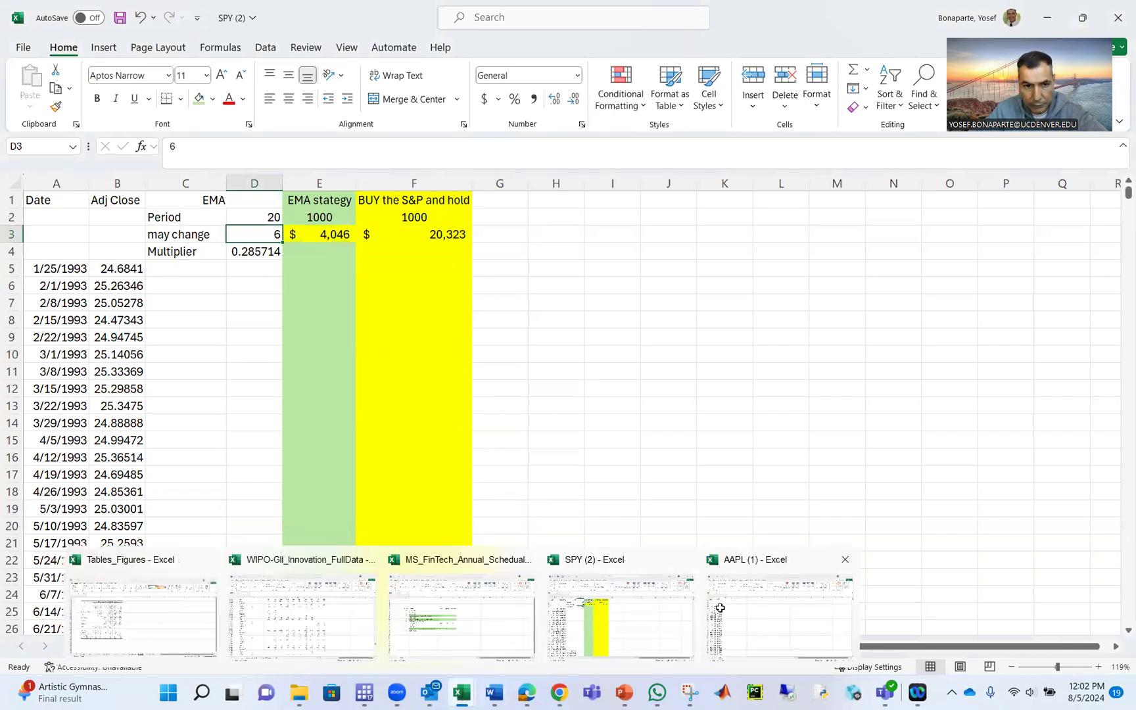
# Return to AAPL (1) and scroll down through the weekly prices
pyautogui.click(753, 631)
pyautogui.scroll(-20, 160, 428)
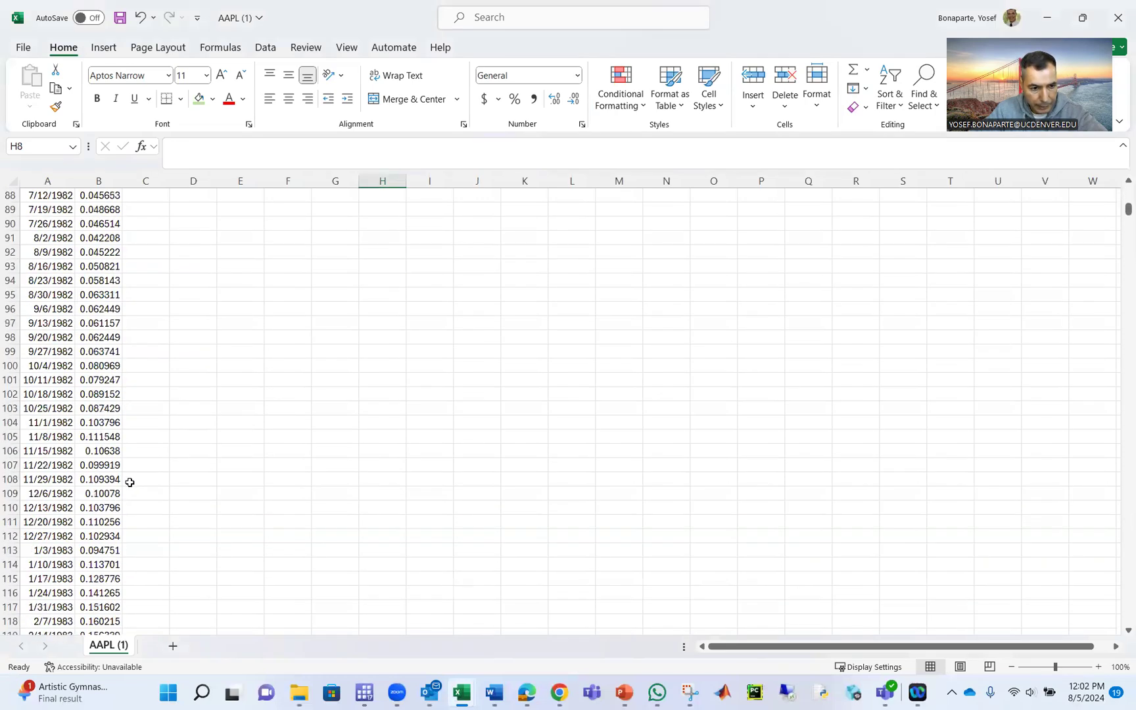
pyautogui.scroll(-20, 130, 482)
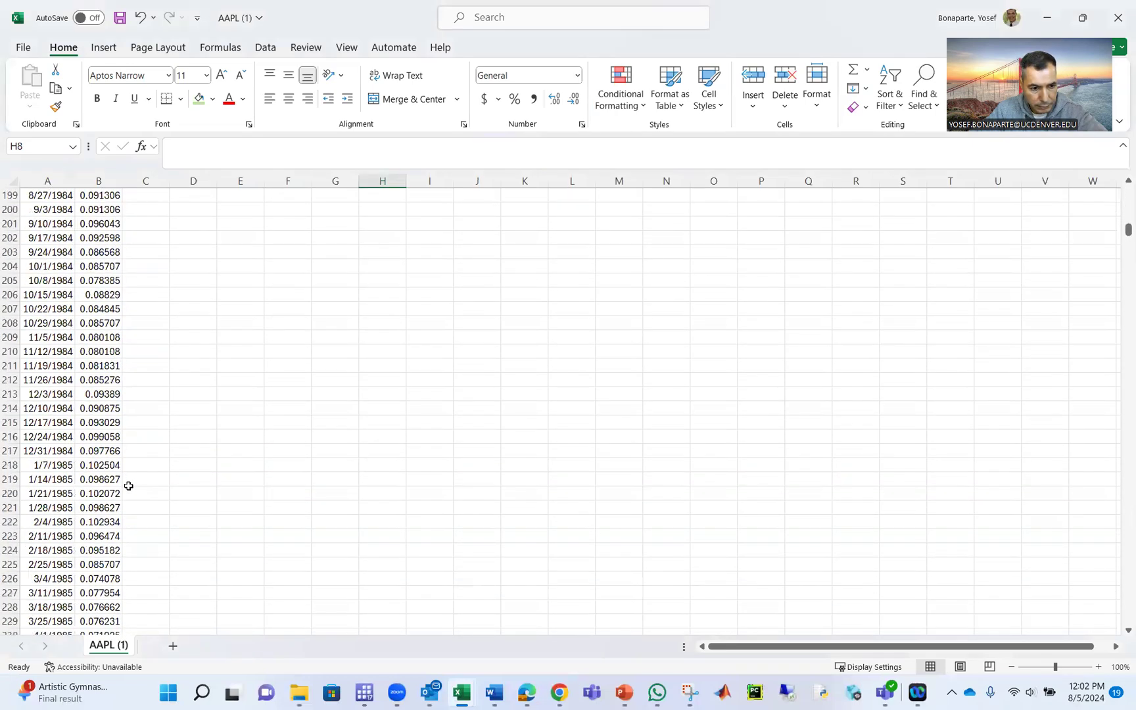
pyautogui.scroll(-20, 129, 486)
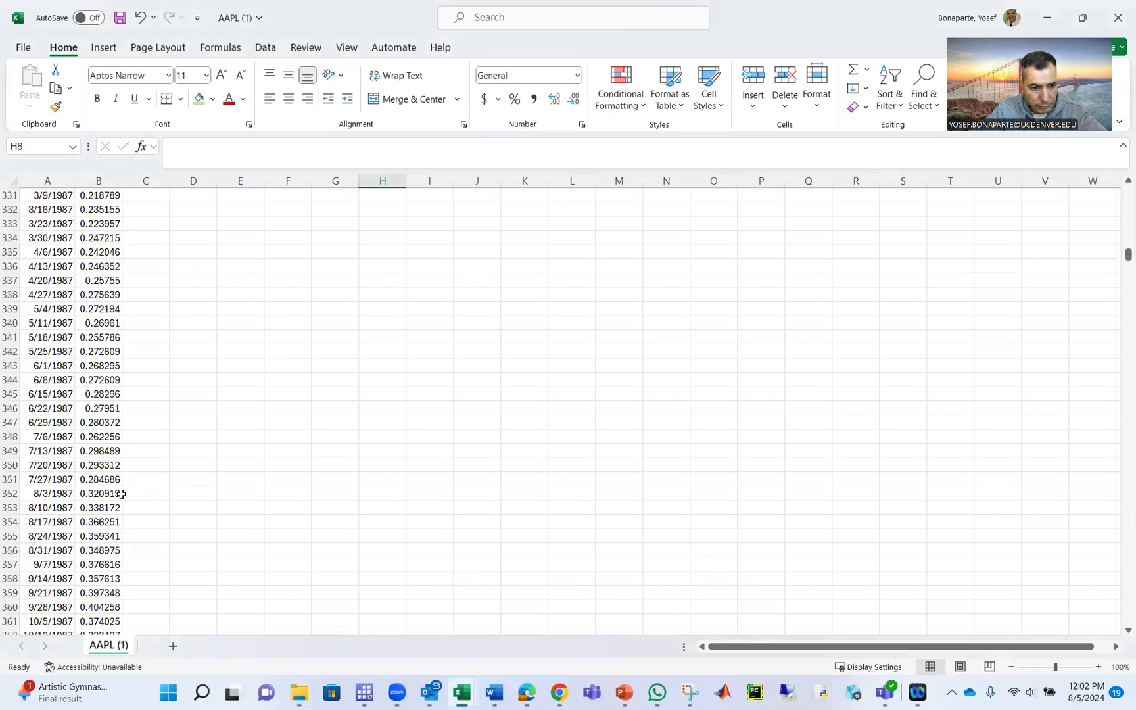
pyautogui.scroll(-20, 122, 494)
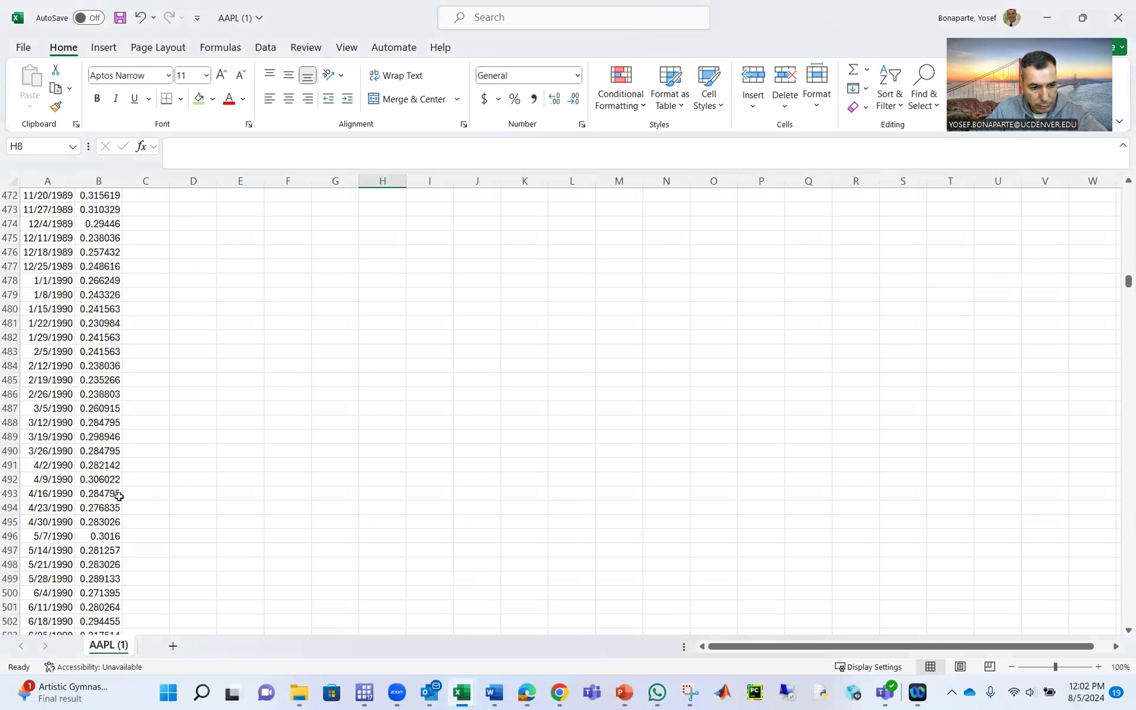
pyautogui.scroll(-20, 119, 497)
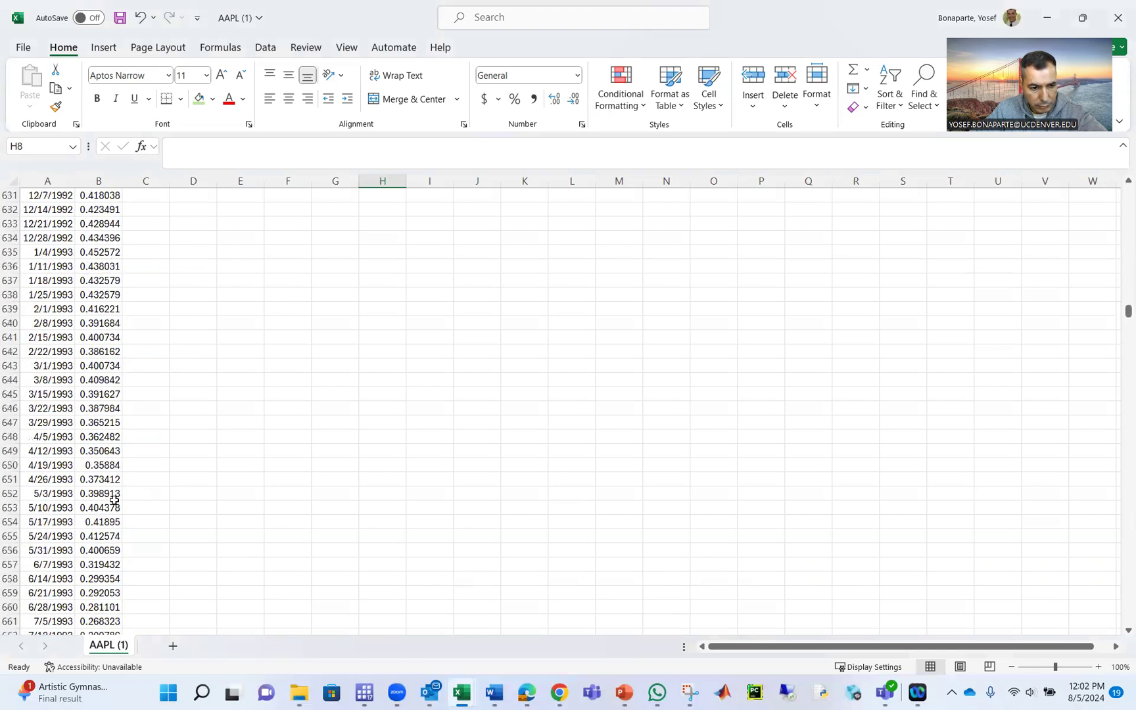
pyautogui.scroll(-20, 115, 500)
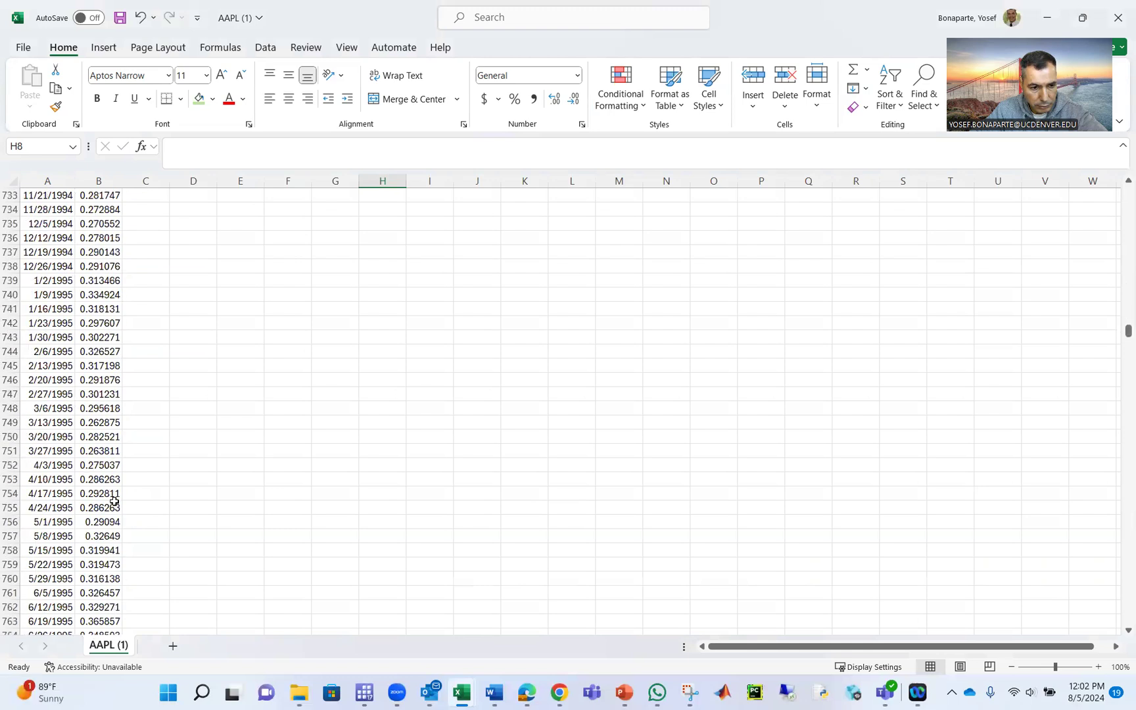
# Glance at SPY (2), then return to AAPL (1) and scroll back to the rows around 1/25/1993
pyautogui.moveTo(457, 695)
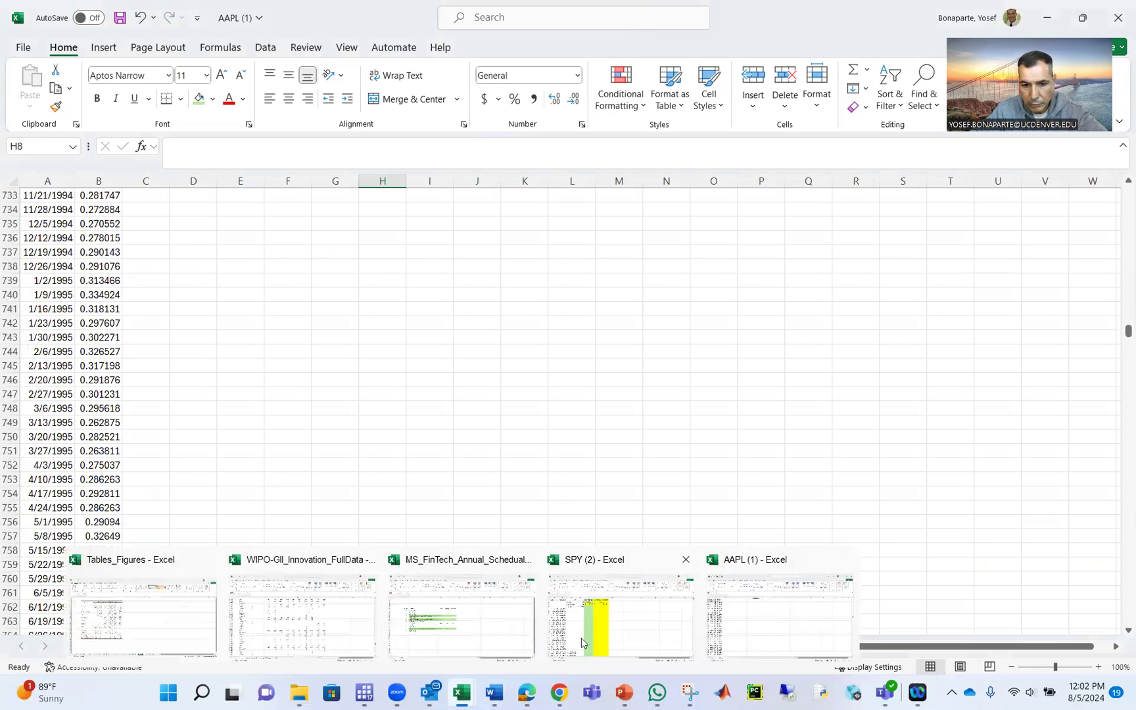
pyautogui.click(551, 610)
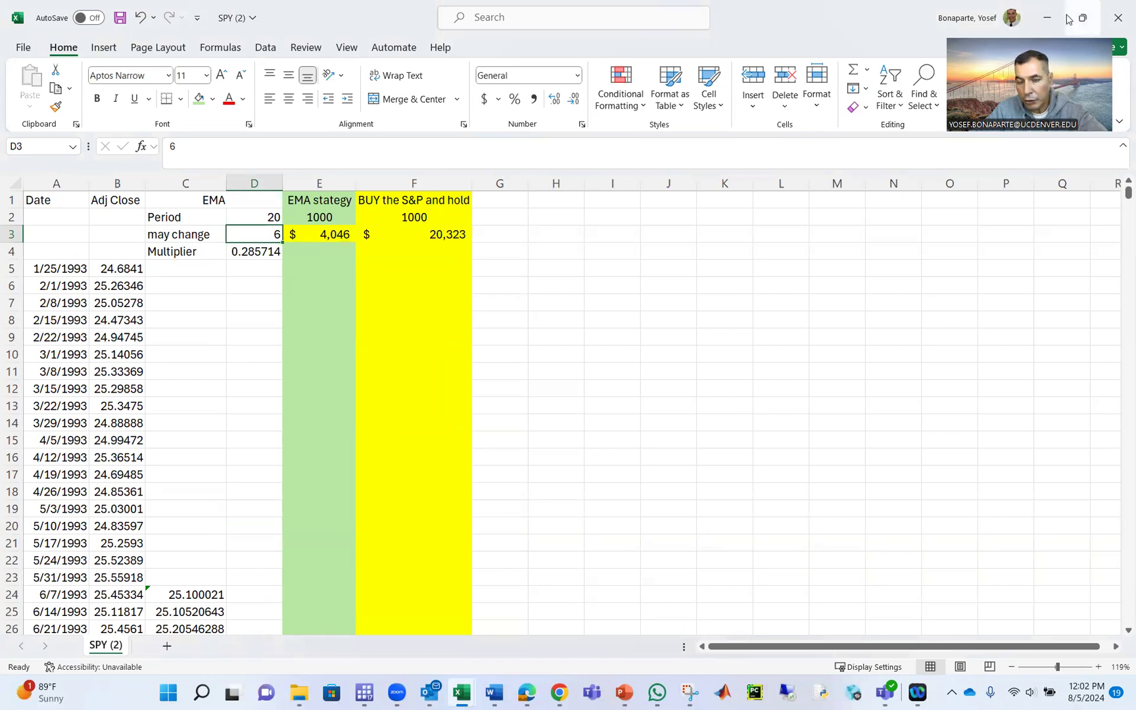
pyautogui.moveTo(462, 692)
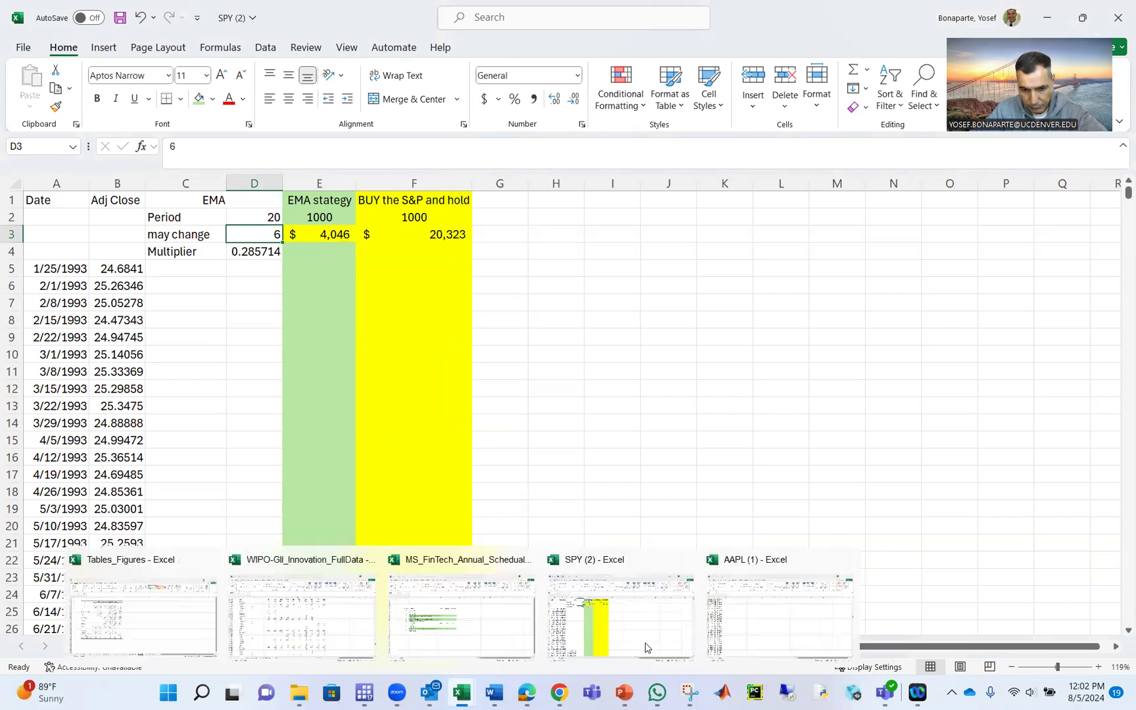
pyautogui.click(782, 626)
pyautogui.scroll(12, 70, 415)
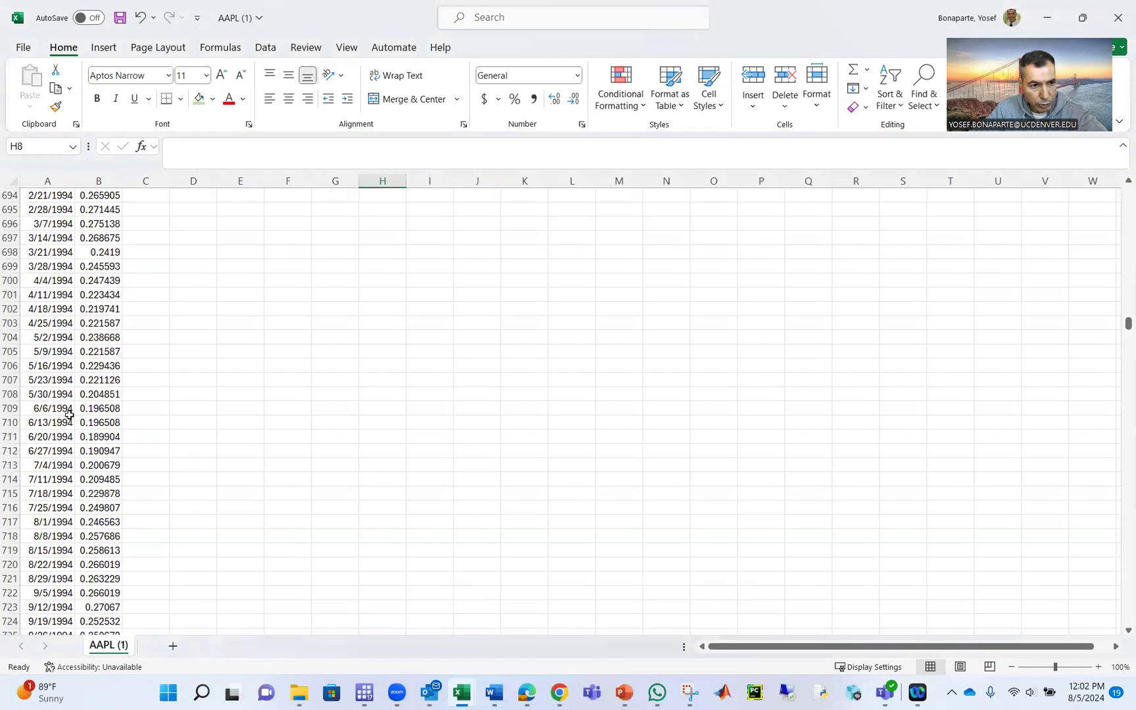
pyautogui.scroll(20, 69, 415)
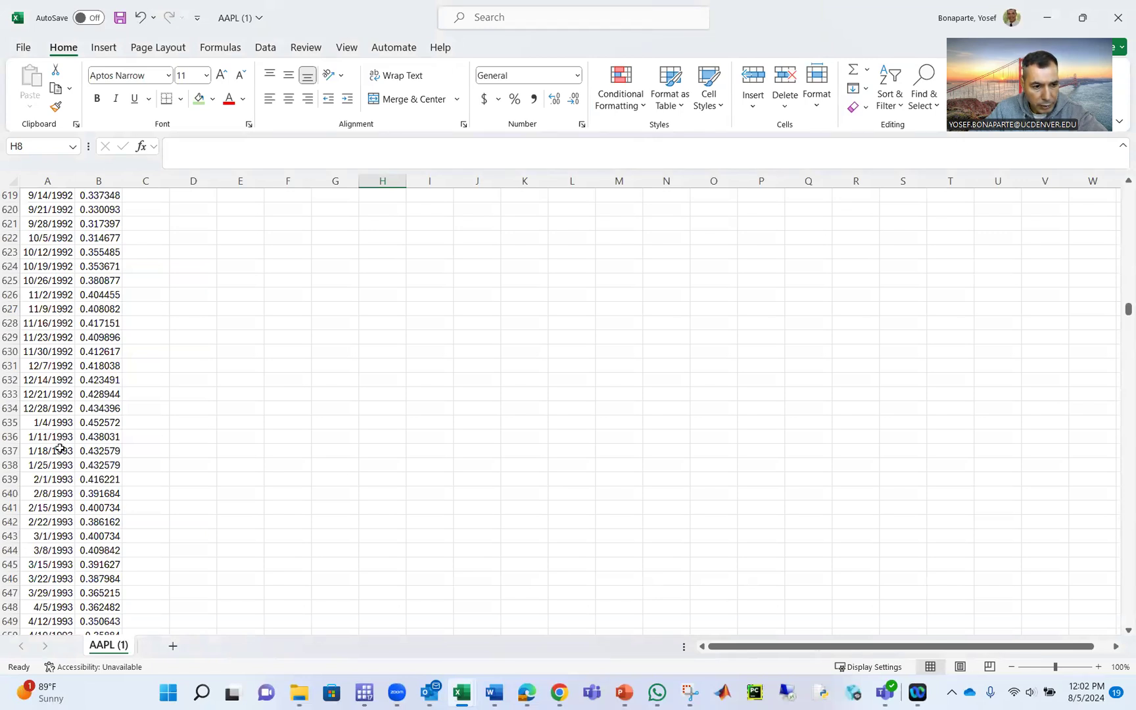
# Copy AAPL Adj Close prices from 1/25/1993 onward and paste them as values at B5 in SPY (2)
pyautogui.click(106, 465)
pyautogui.hotkey('ctrl', 'shift', 'Down')
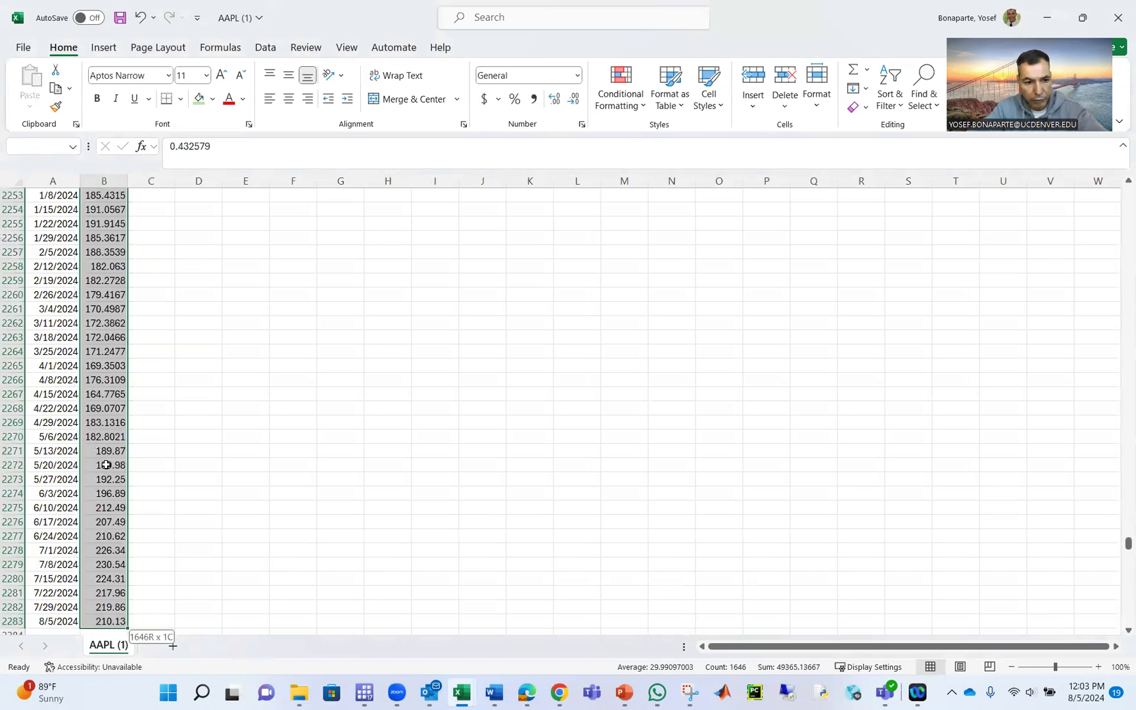
pyautogui.hotkey('ctrl', 'c')
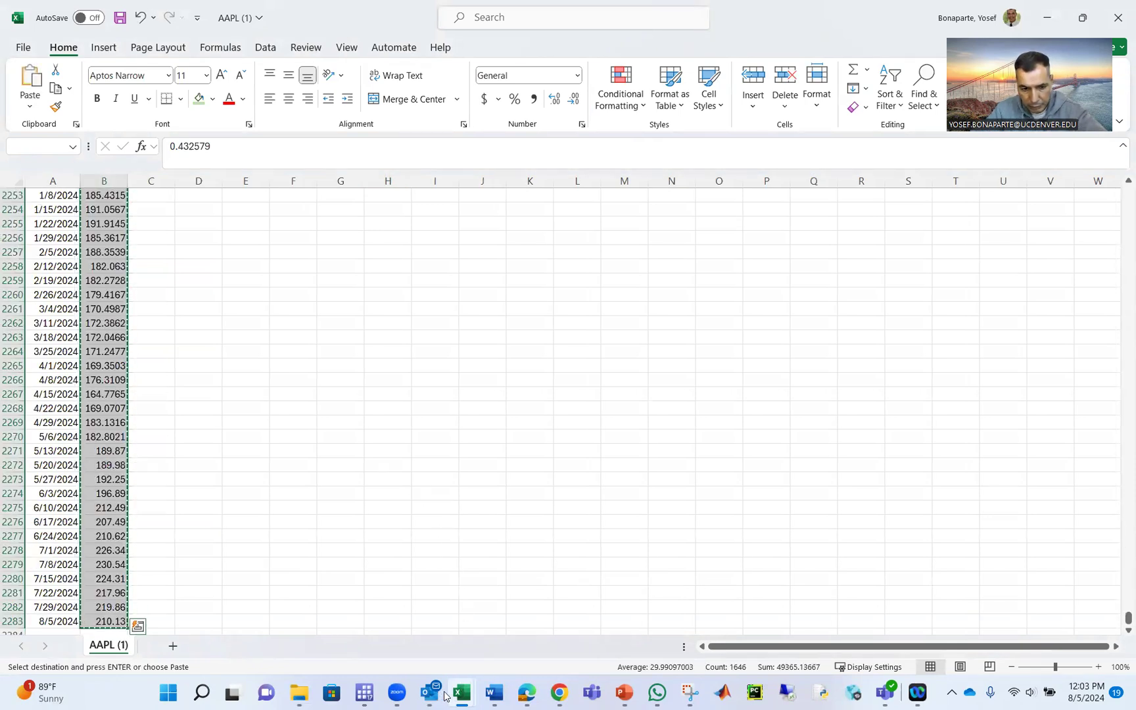
pyautogui.moveTo(462, 692)
pyautogui.click(569, 621)
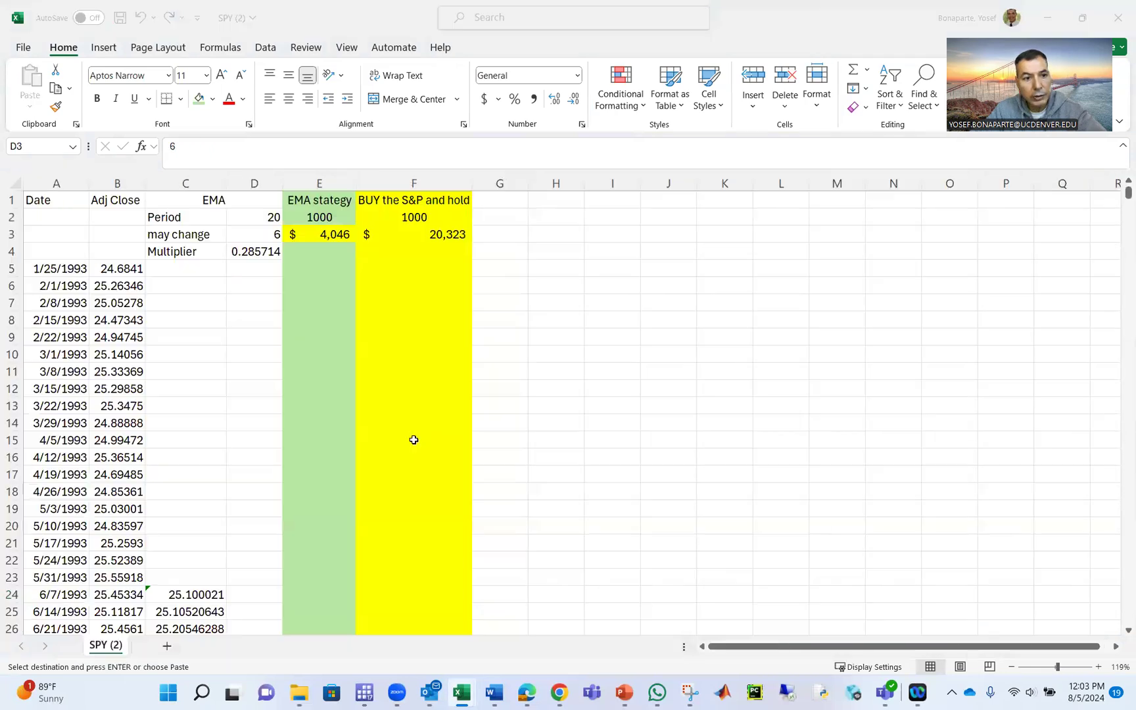
pyautogui.rightClick(114, 267)
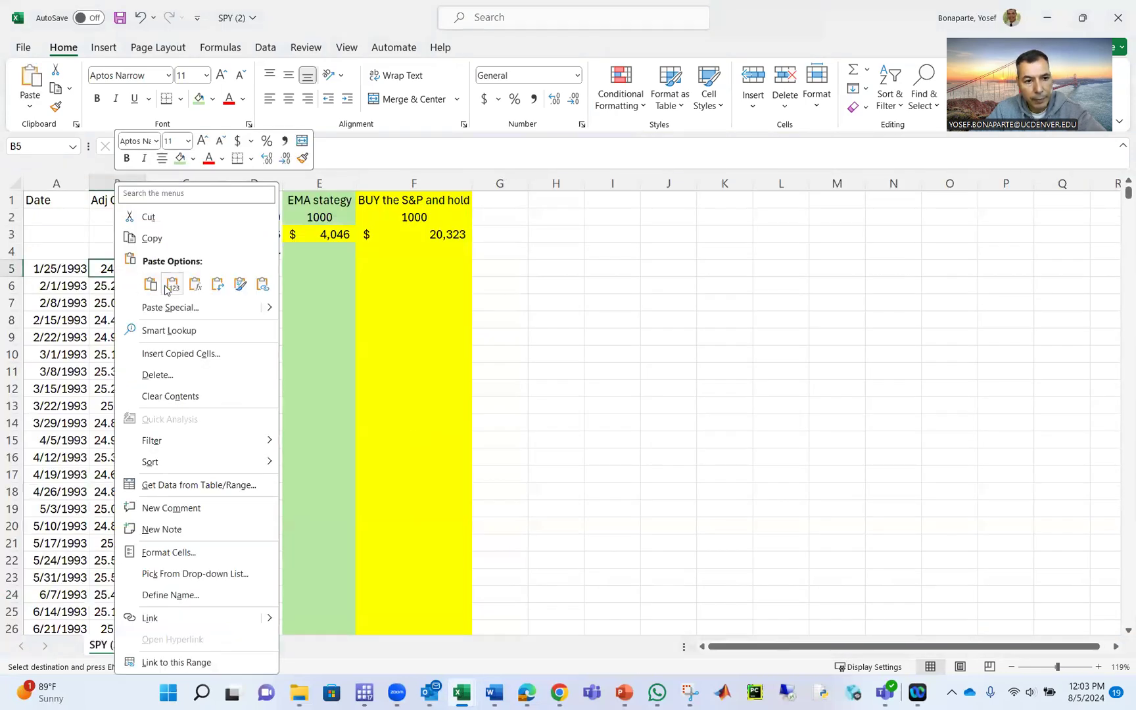
pyautogui.click(173, 285)
pyautogui.click(468, 270)
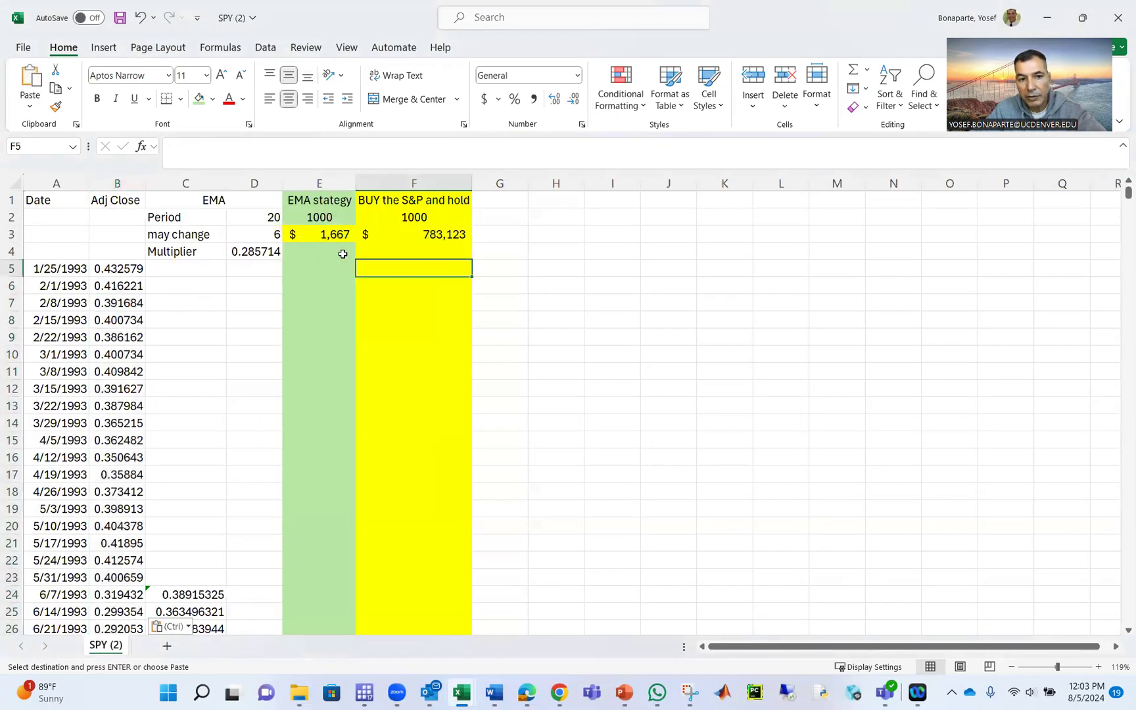
# Set may change to 8, giving $1,432 versus $783,123, and check the F3 formula
pyautogui.click(254, 235)
pyautogui.write('2')
pyautogui.click(325, 273)
pyautogui.click(261, 232)
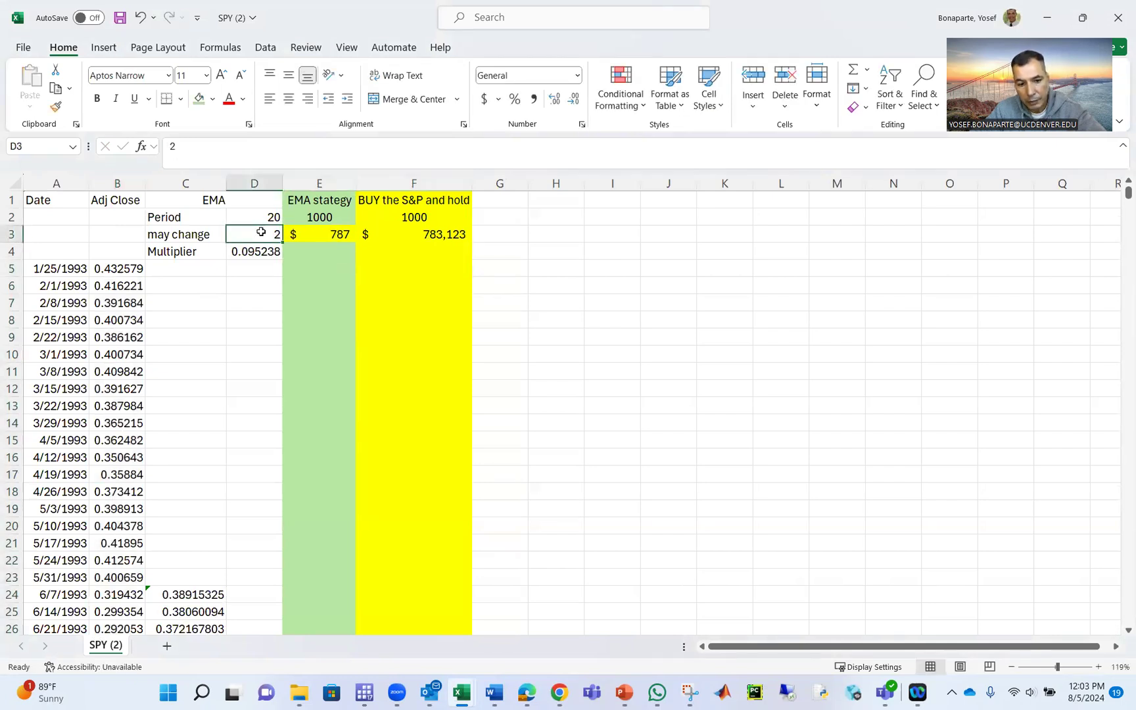
pyautogui.write('8')
pyautogui.click(547, 306)
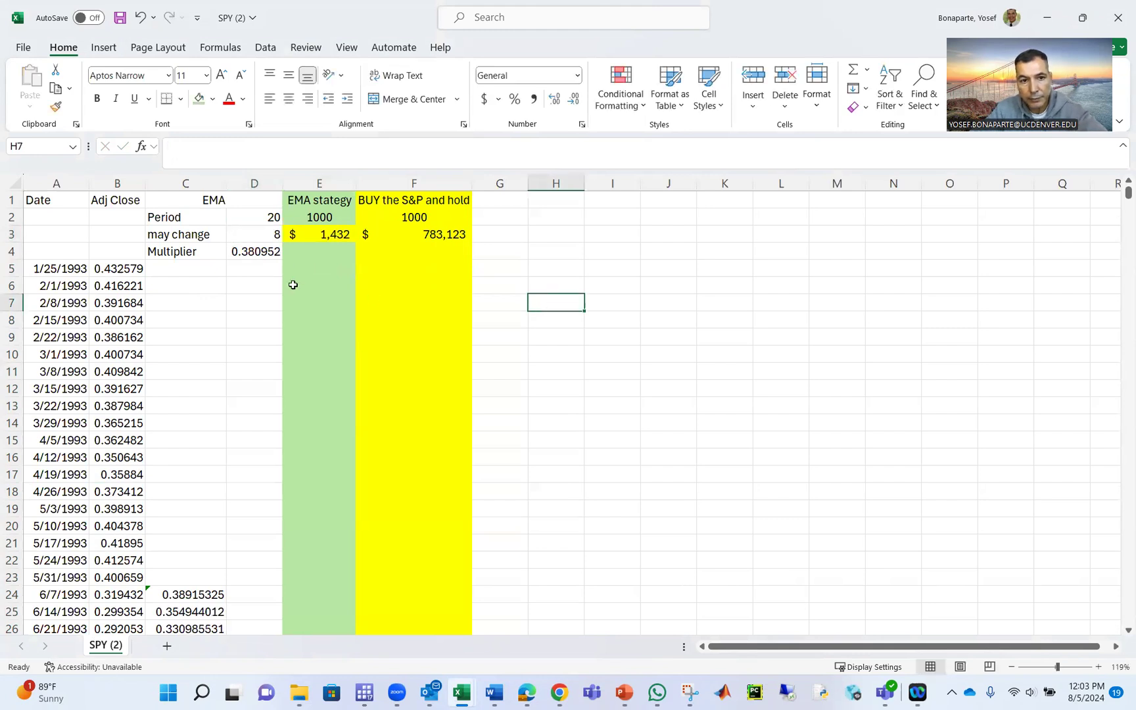
pyautogui.click(437, 234)
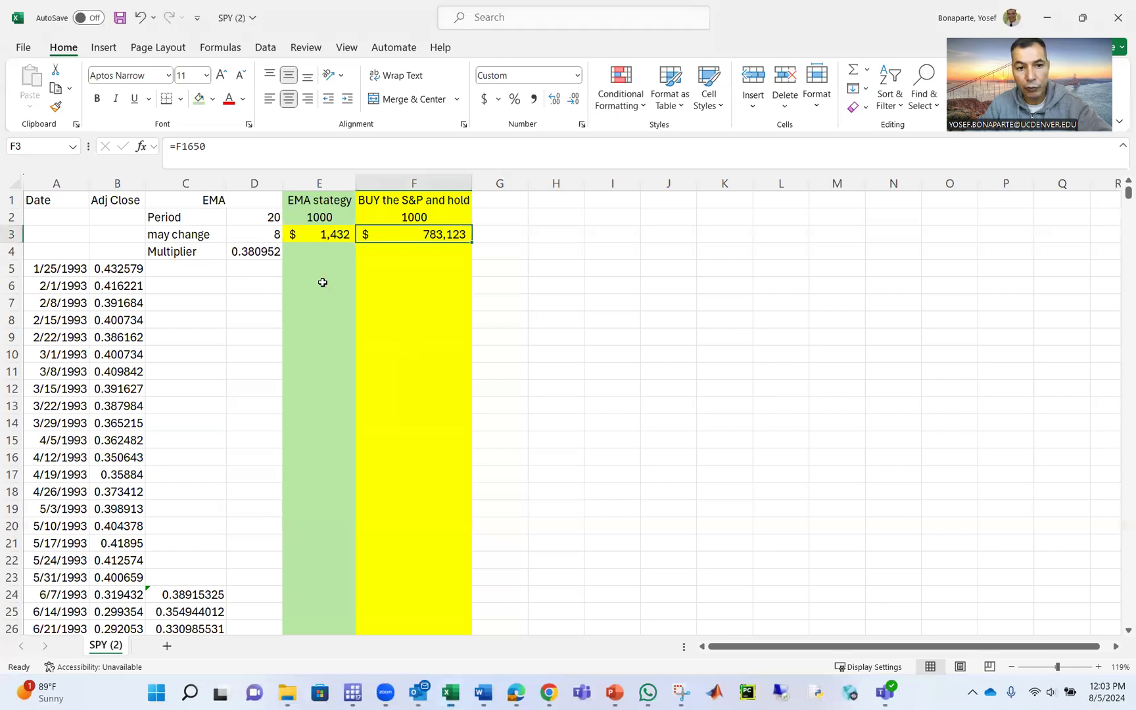
pyautogui.click(661, 233)
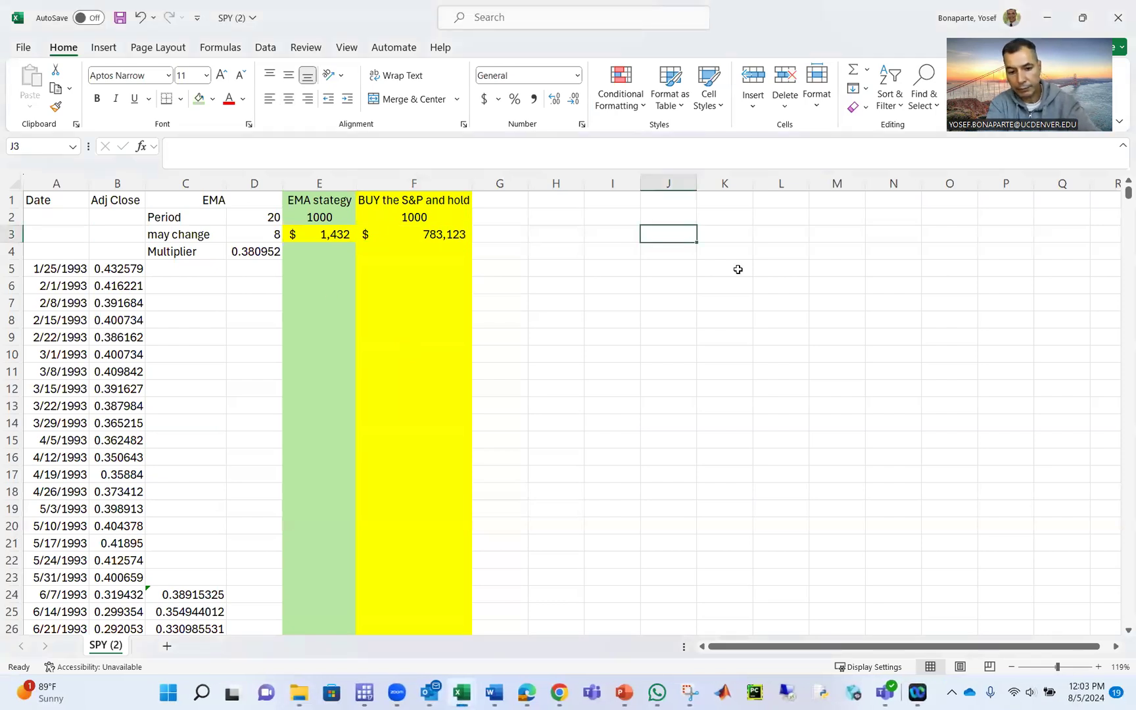
pyautogui.write('The machine learning per')
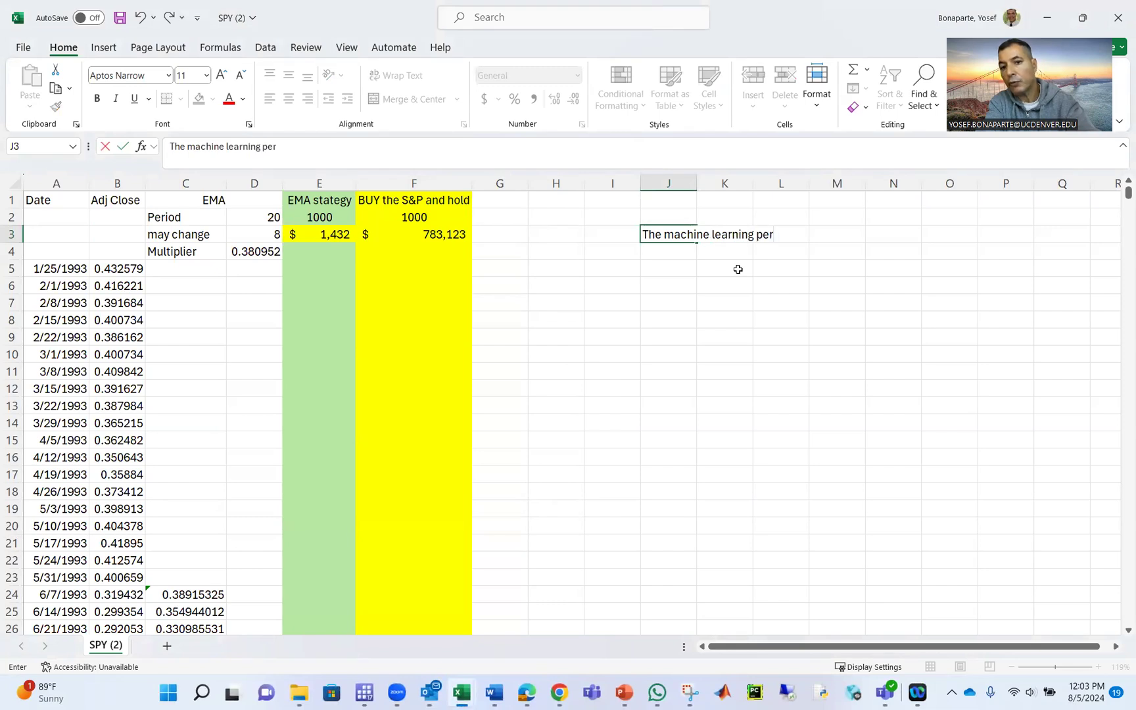
pyautogui.write('form backtesting')
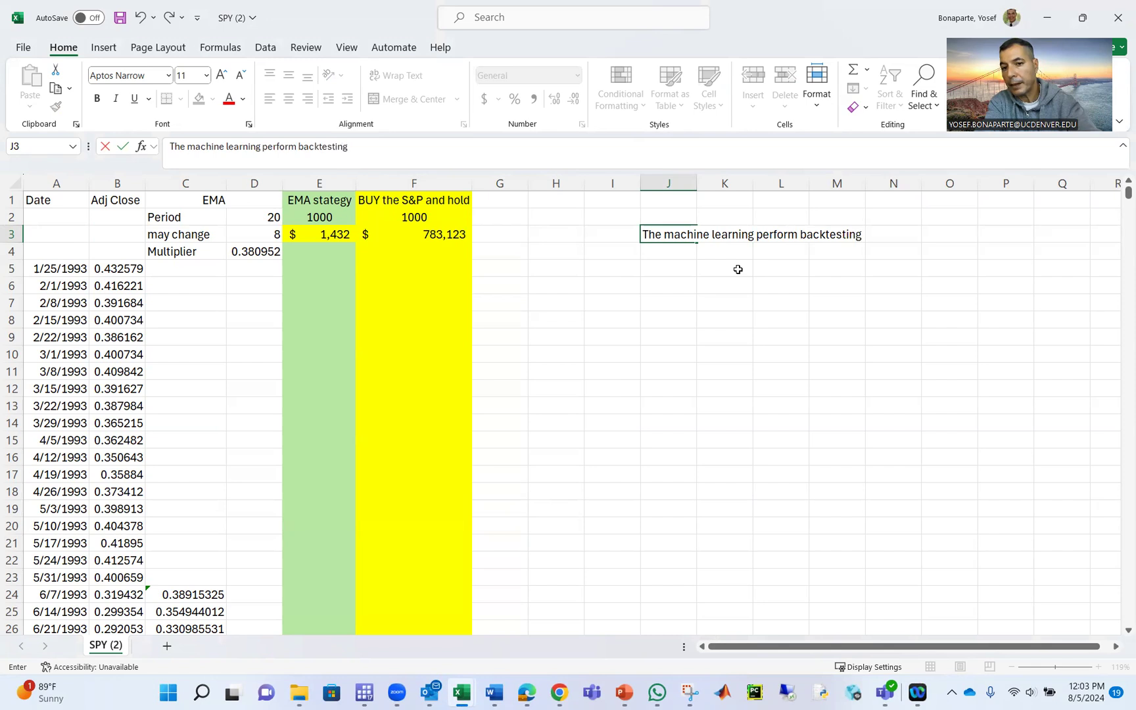
pyautogui.press('Return')
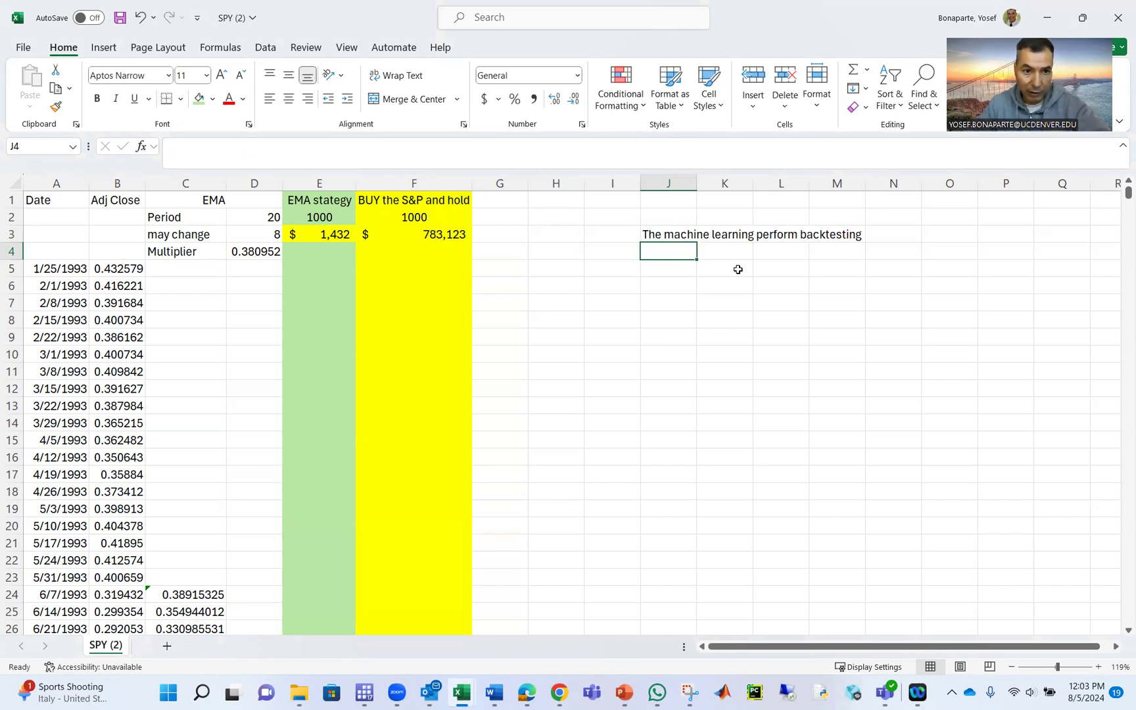
pyautogui.click(318, 204)
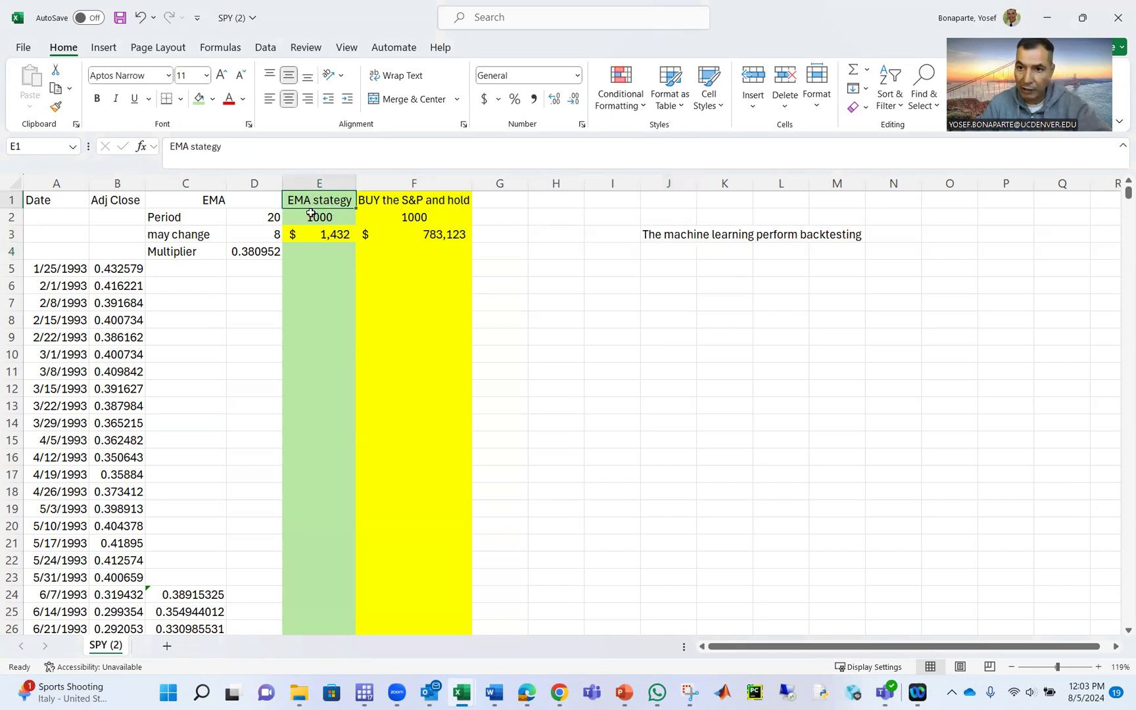
pyautogui.click(453, 197)
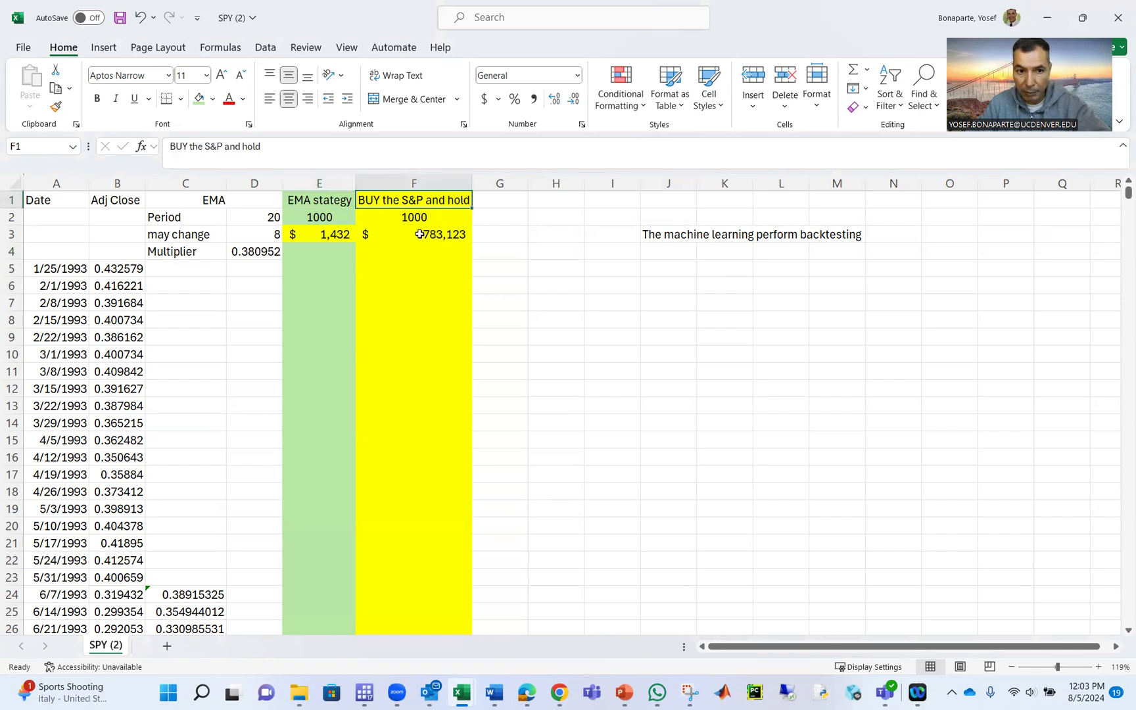
pyautogui.click(336, 183)
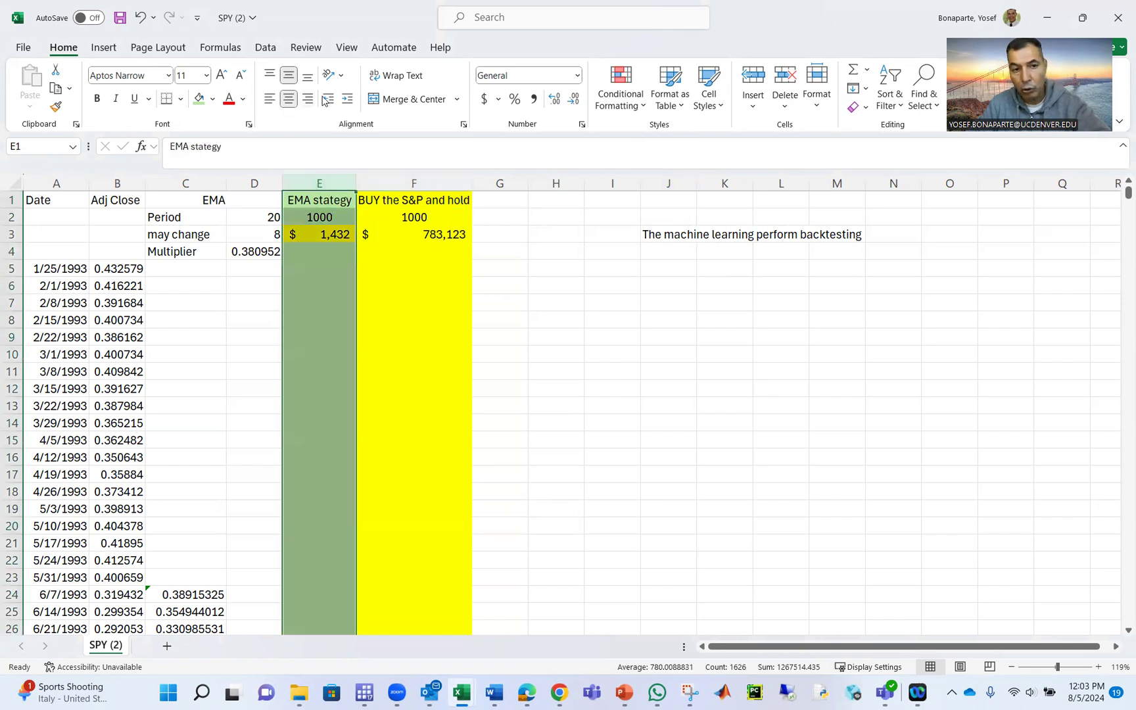
pyautogui.click(431, 284)
pyautogui.click(337, 200)
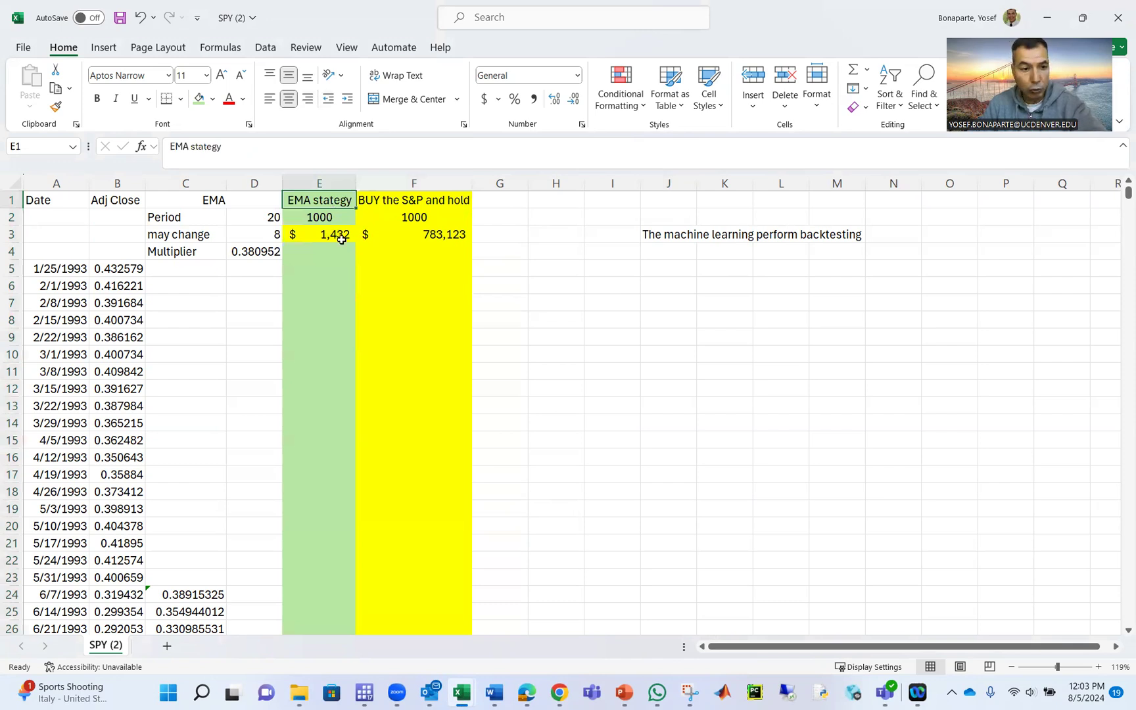
pyautogui.click(124, 270)
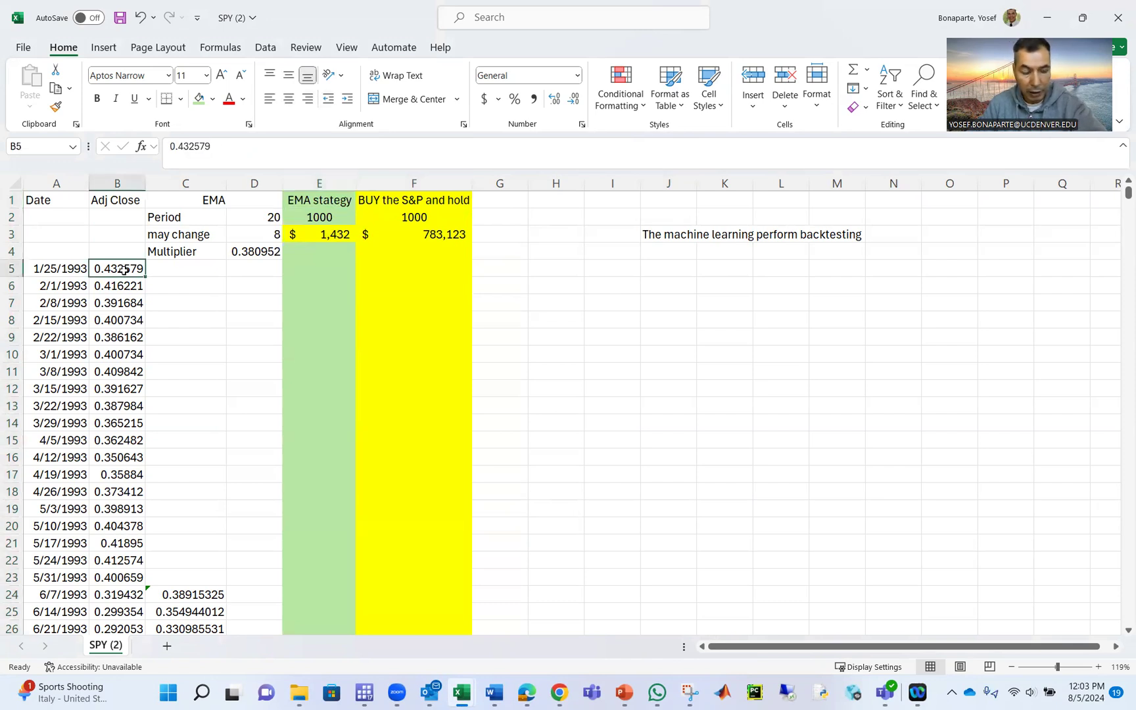
pyautogui.click(293, 235)
pyautogui.click(379, 236)
pyautogui.click(325, 231)
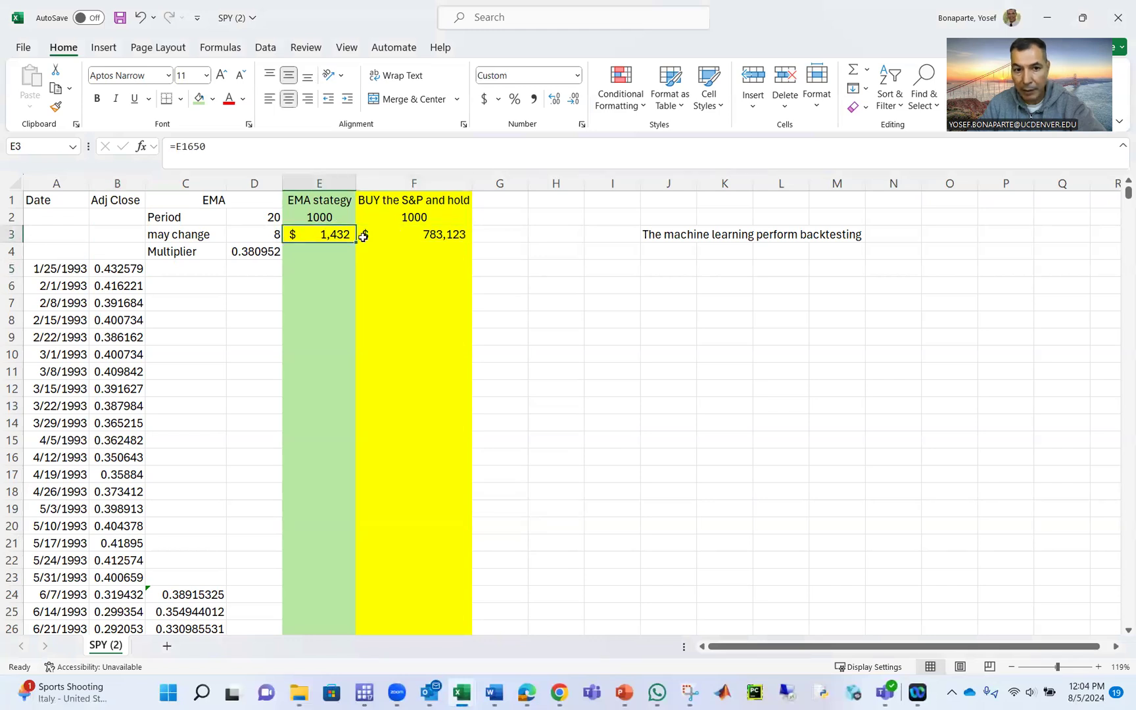
pyautogui.click(408, 217)
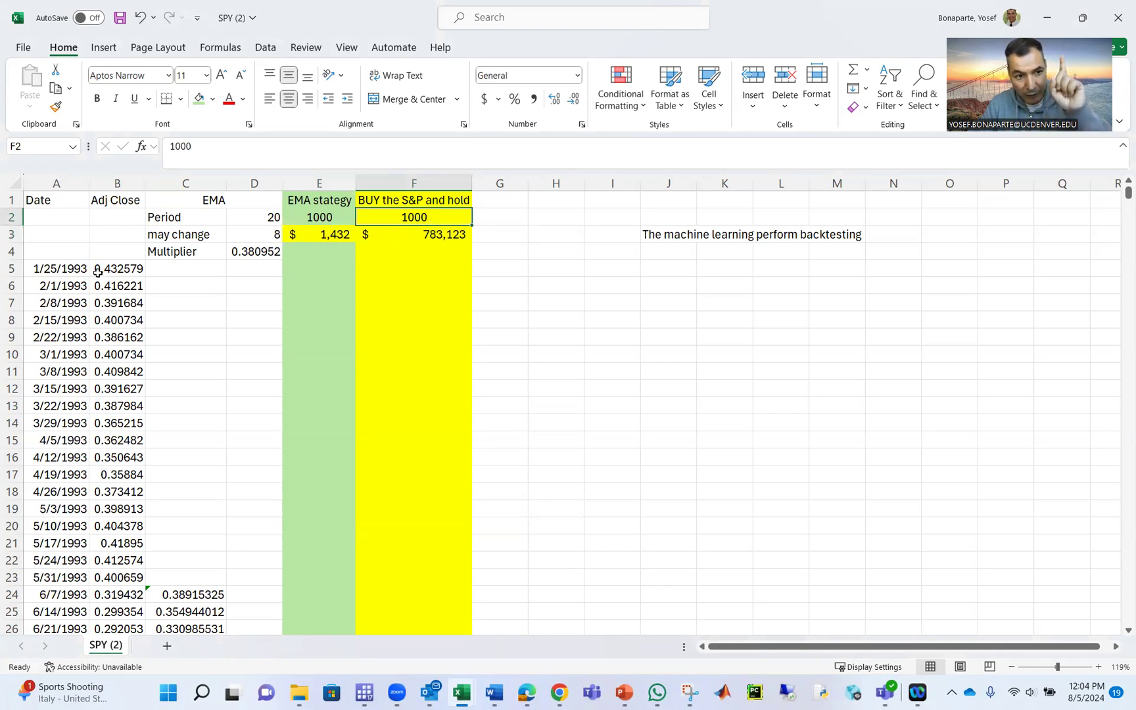
pyautogui.click(388, 235)
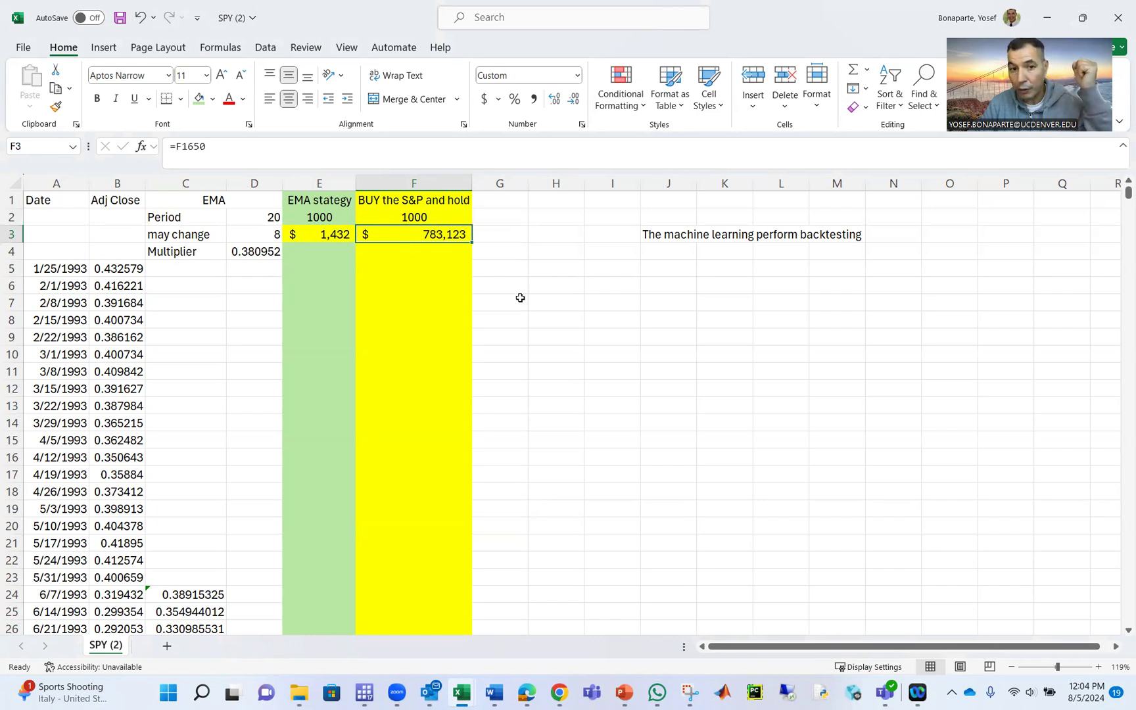
pyautogui.click(422, 196)
pyautogui.click(324, 201)
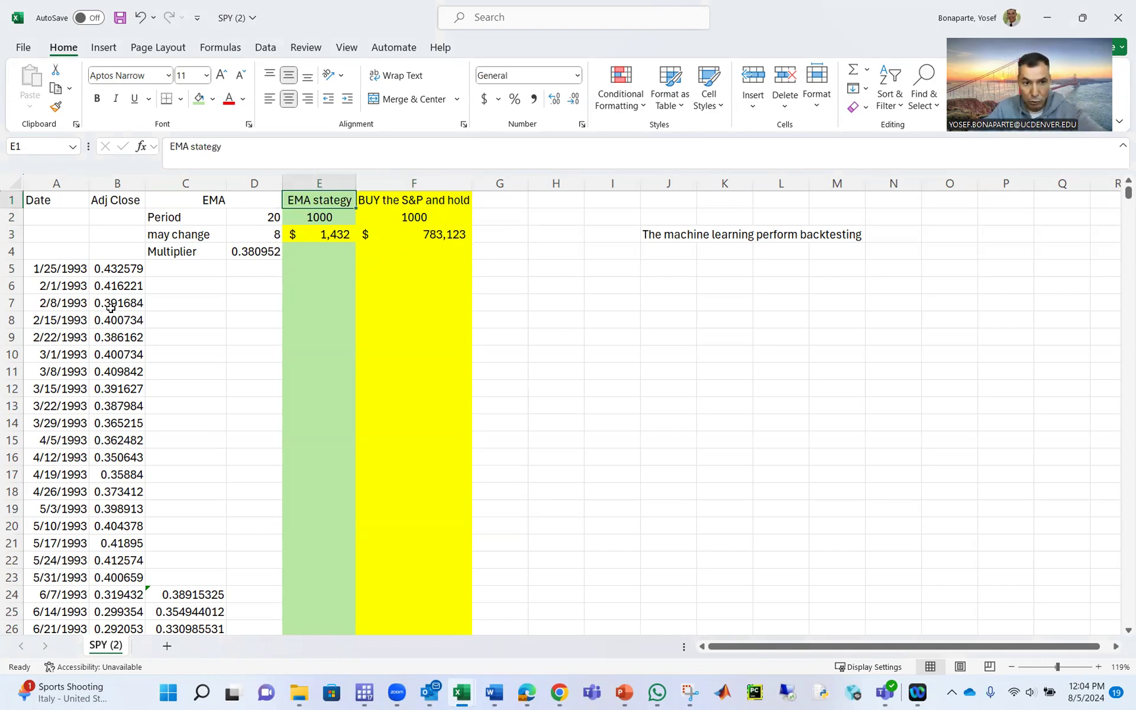
# Try 7, then set the D3 may change value to 1, giving multiplier 0.047619 and total $1,509
pyautogui.click(266, 233)
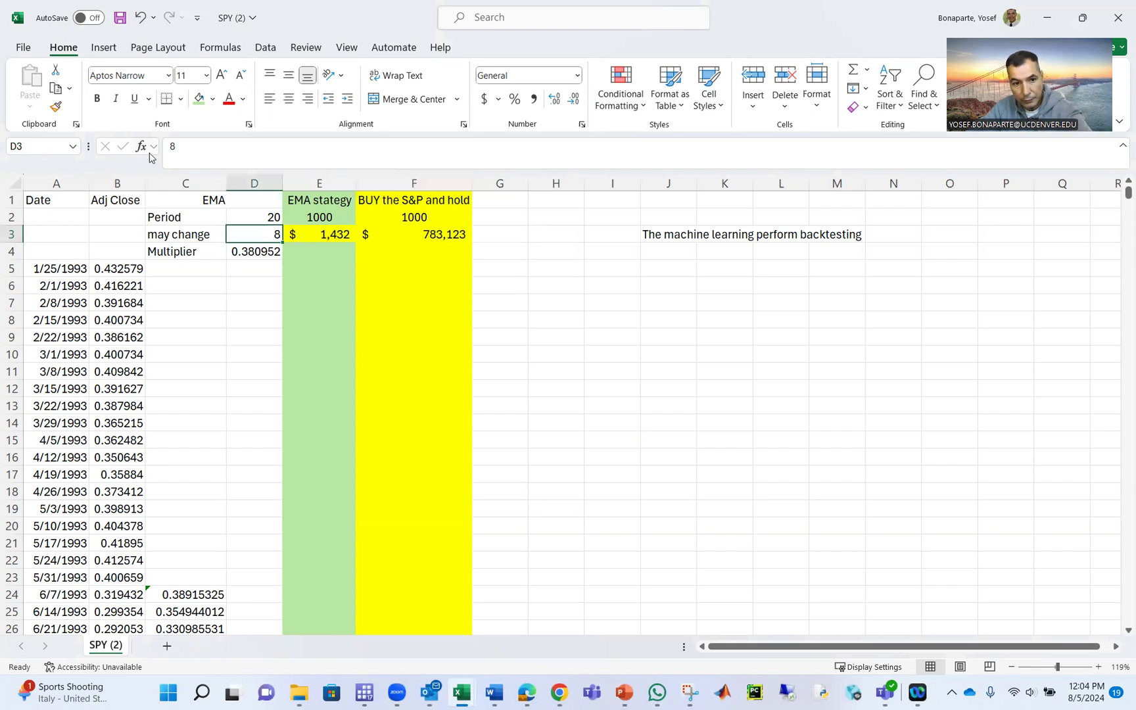
pyautogui.write('7')
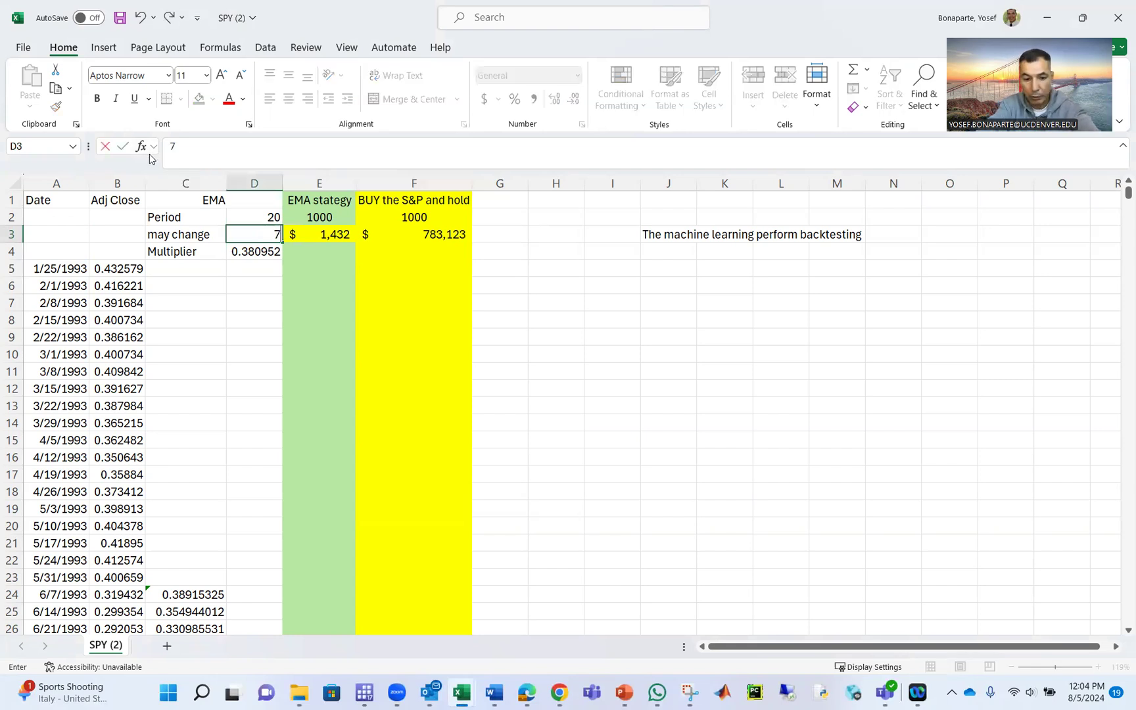
pyautogui.press('Return')
pyautogui.click(234, 231)
pyautogui.write('1')
pyautogui.press('Return')
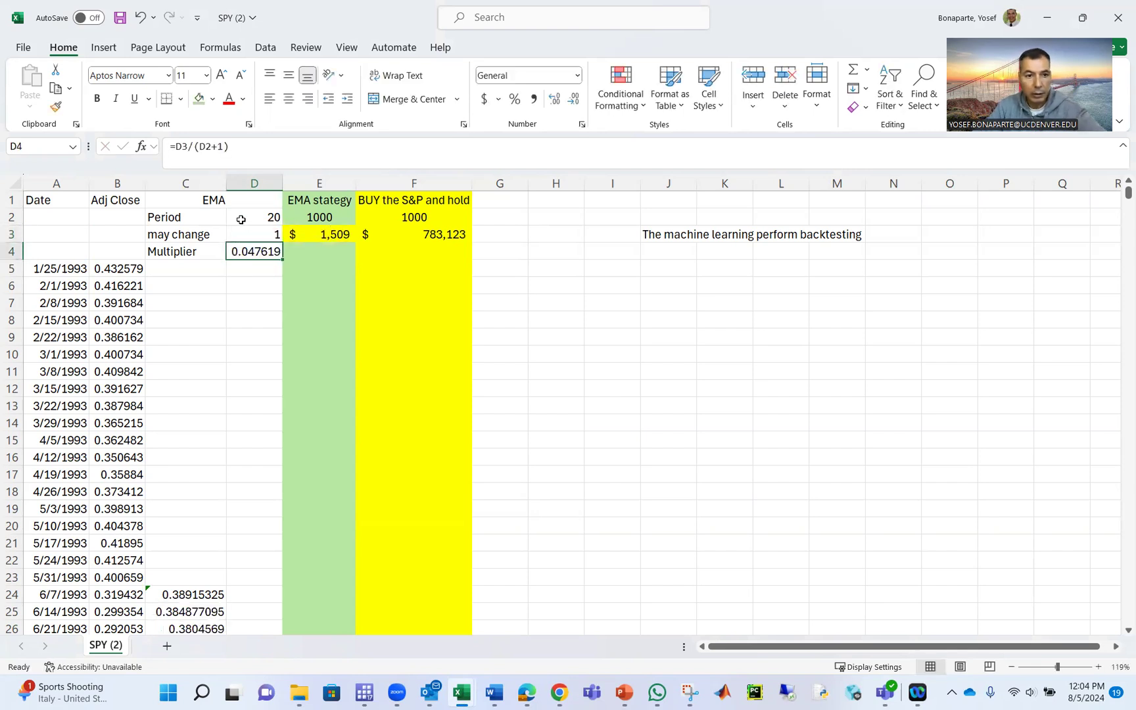
pyautogui.click(247, 231)
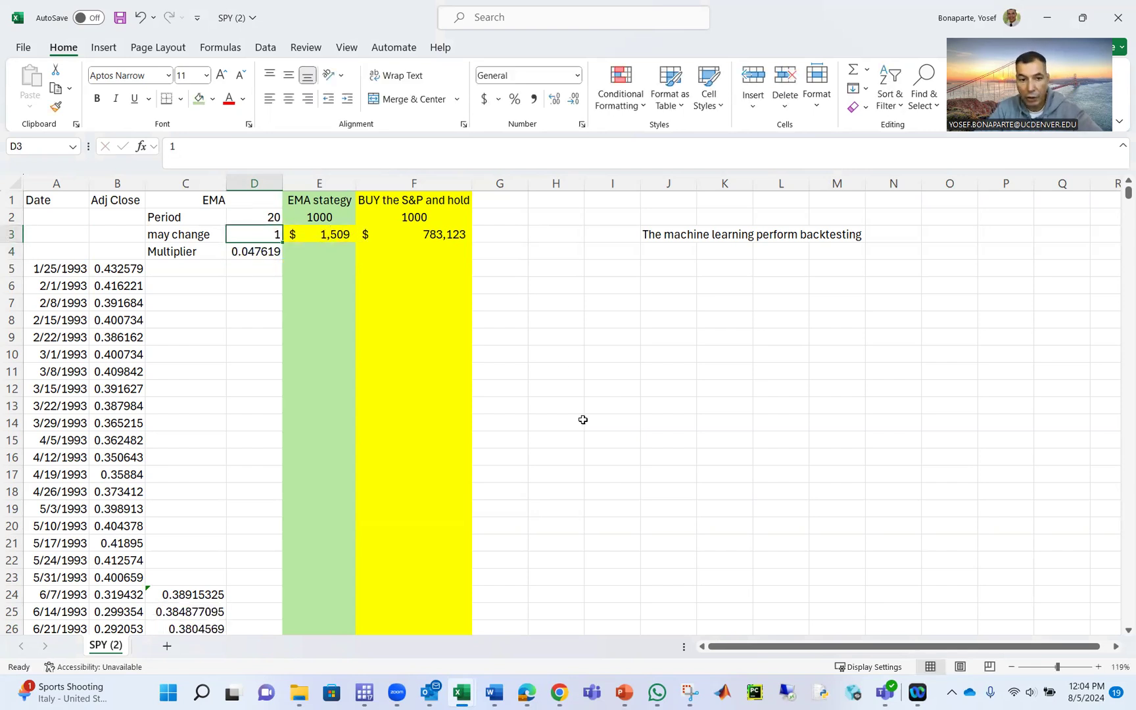
pyautogui.scroll(-12, 566, 359)
pyautogui.scroll(6, 525, 354)
pyautogui.click(343, 373)
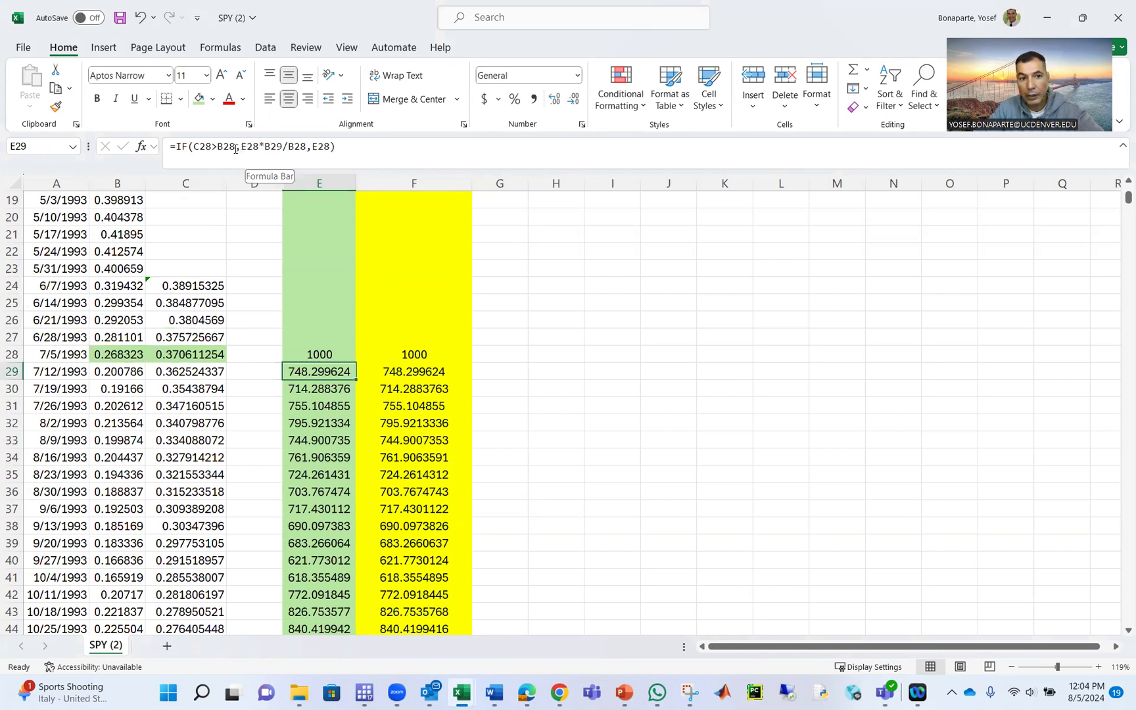
# Change E29's IF condition to C28-B28>-0.05 and fill it down column E
pyautogui.click(215, 146)
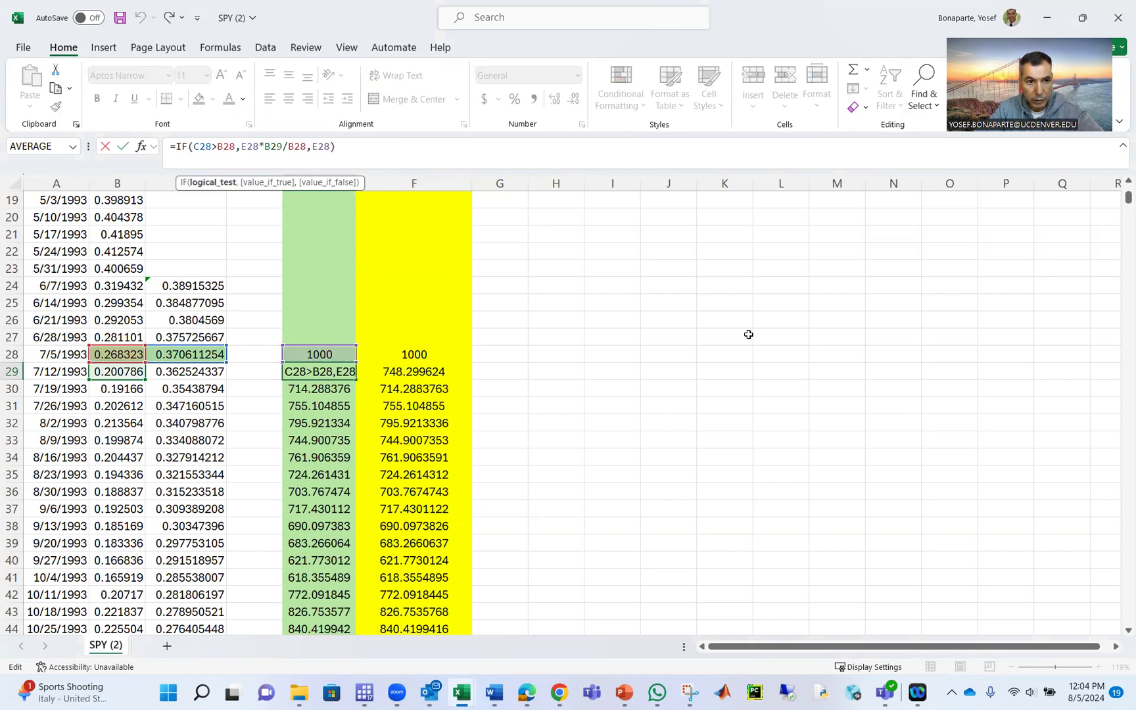
pyautogui.press('BackSpace')
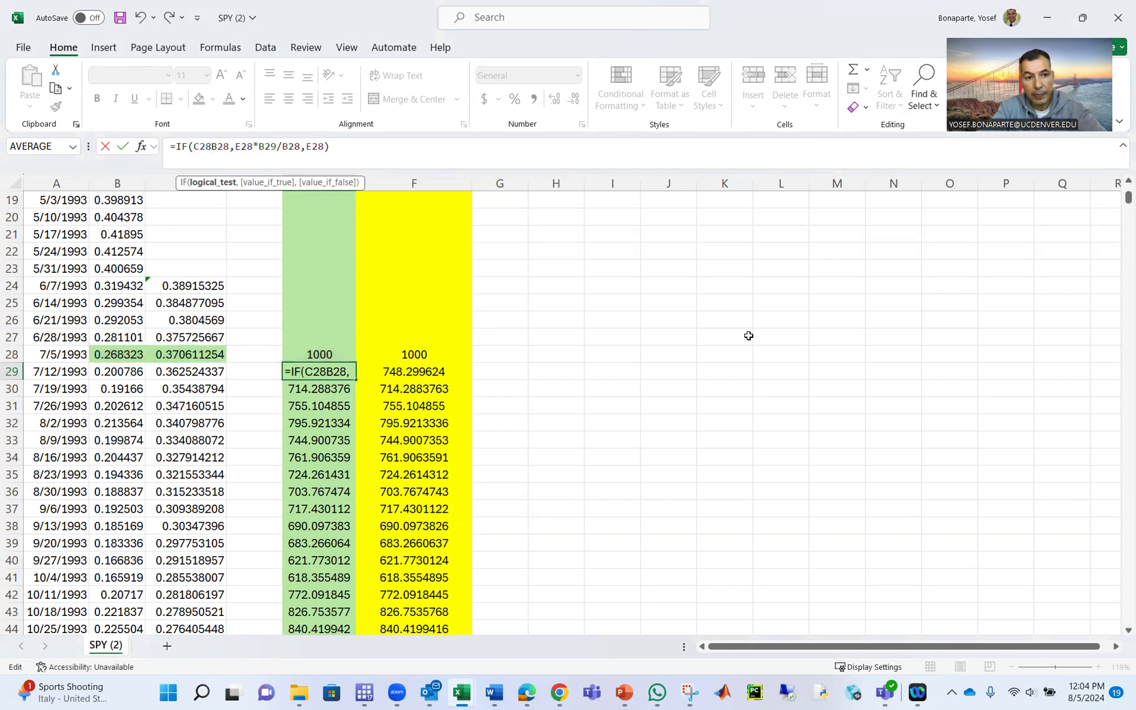
pyautogui.write('-B28')
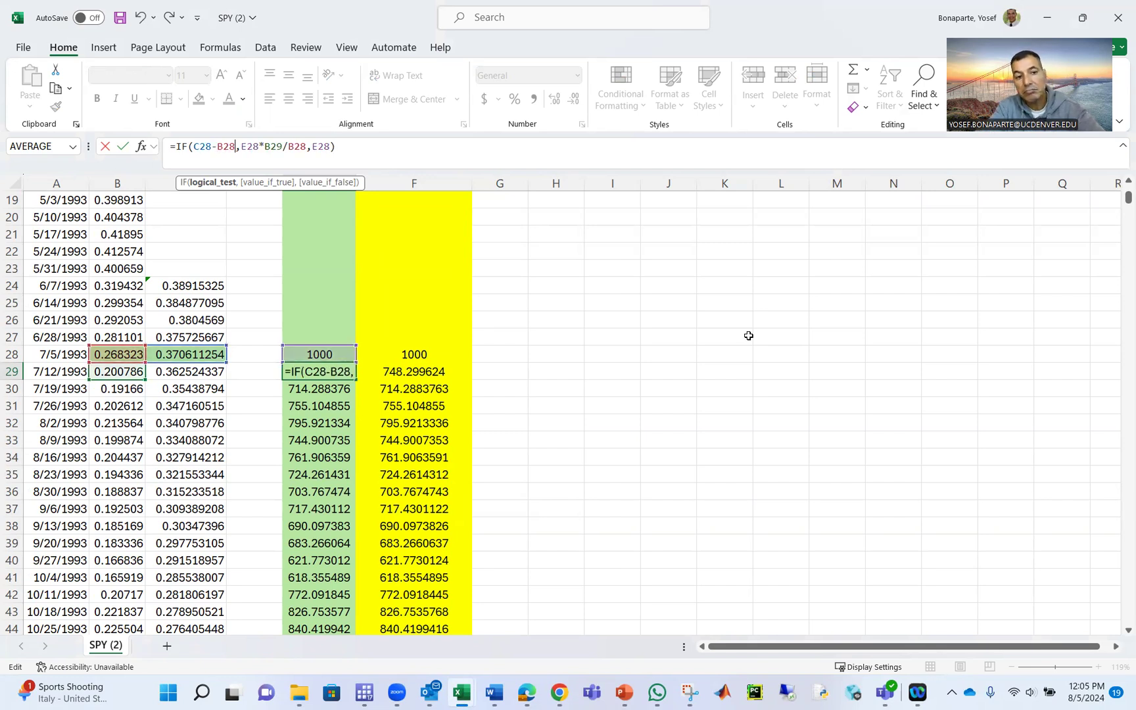
pyautogui.write('>')
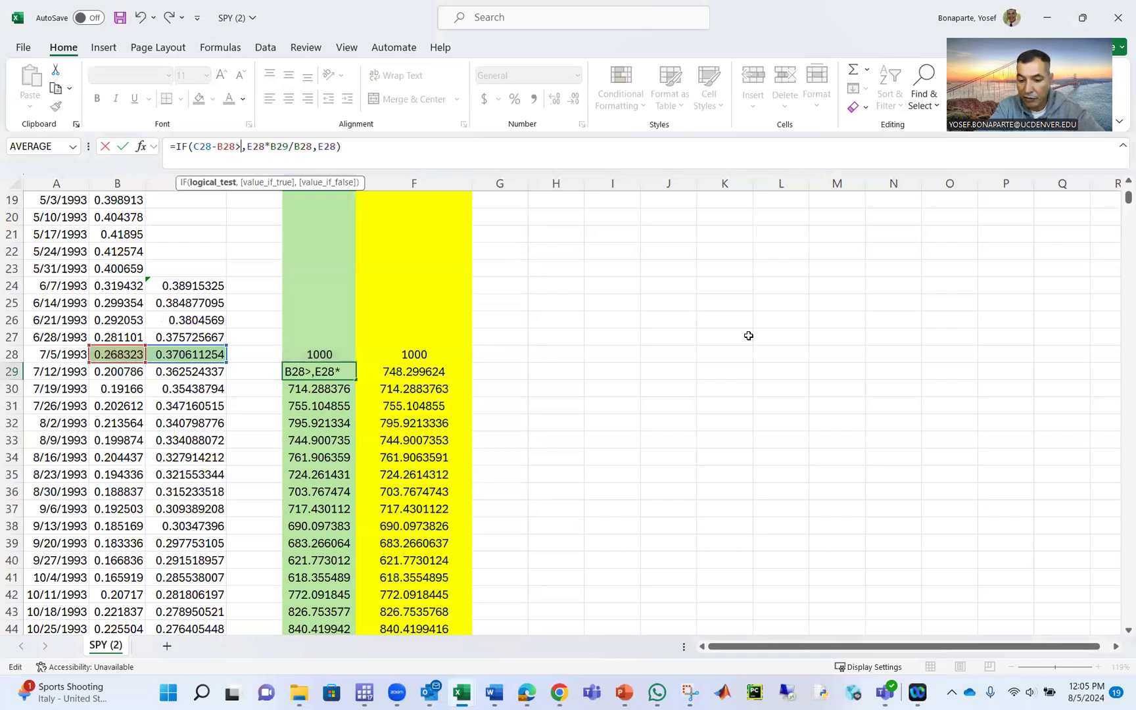
pyautogui.write('-.0')
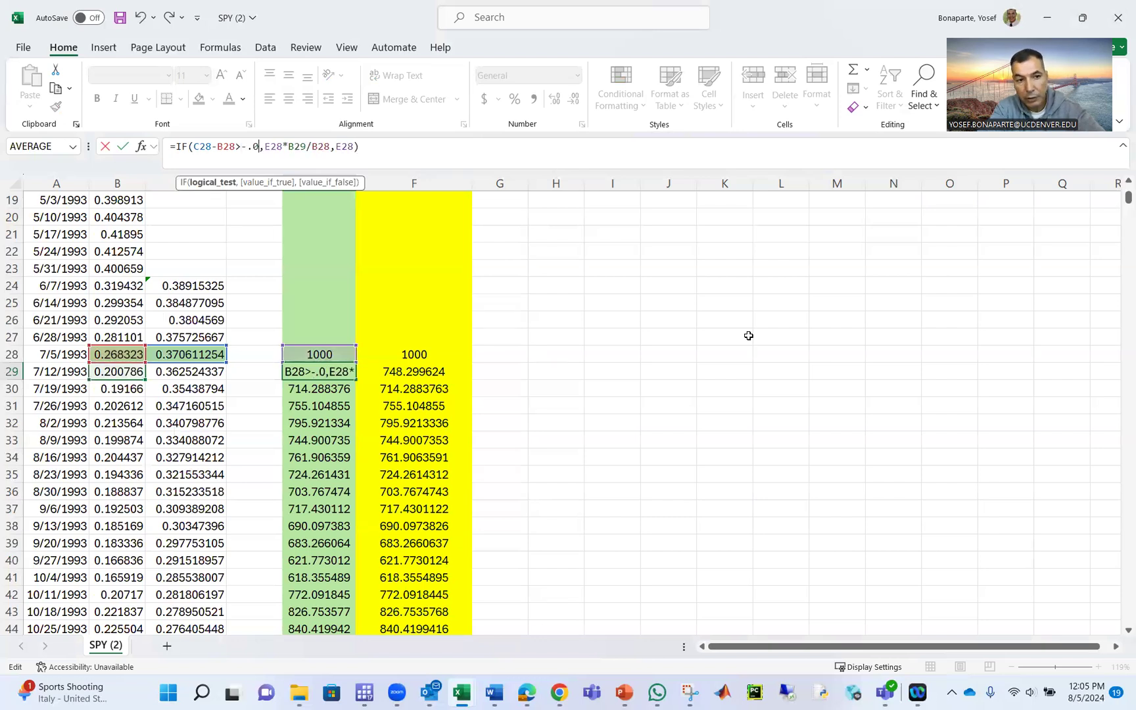
pyautogui.write('5')
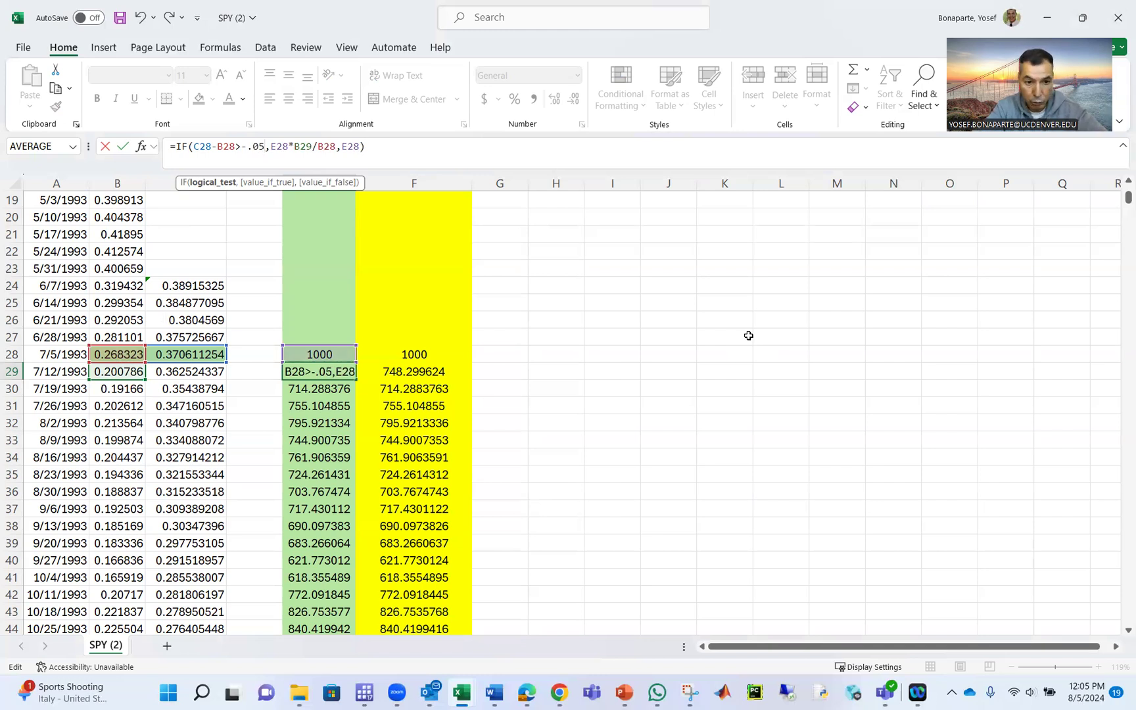
pyautogui.press('Return')
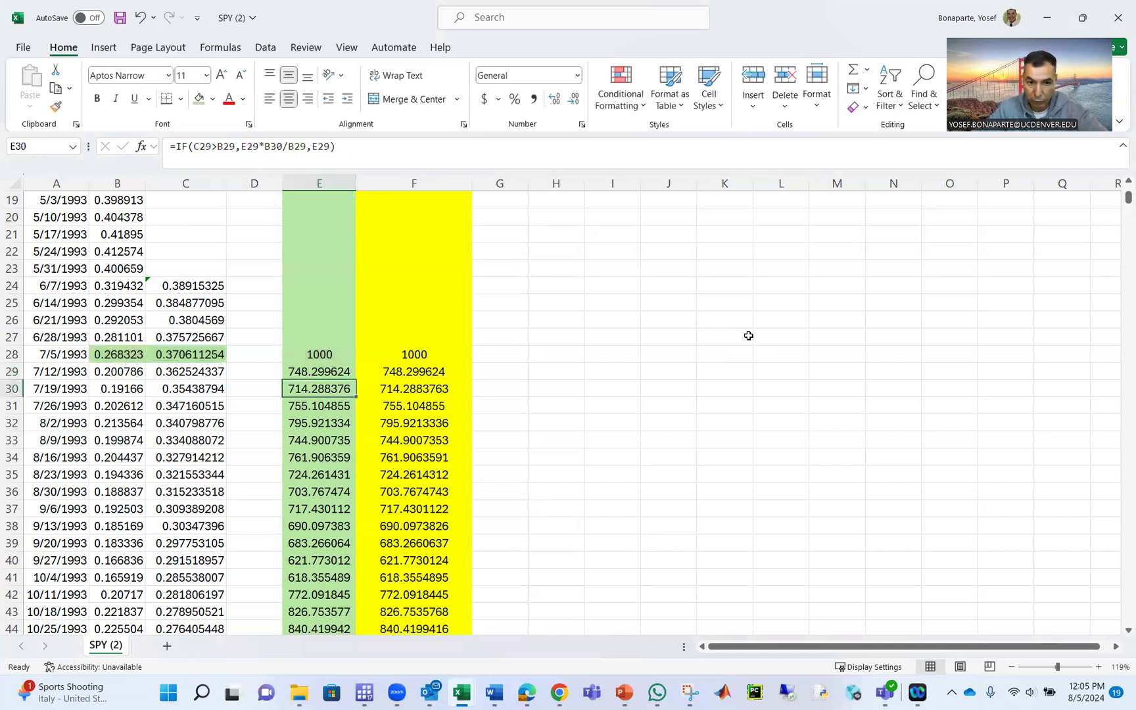
pyautogui.click(322, 370)
pyautogui.doubleClick(354, 381)
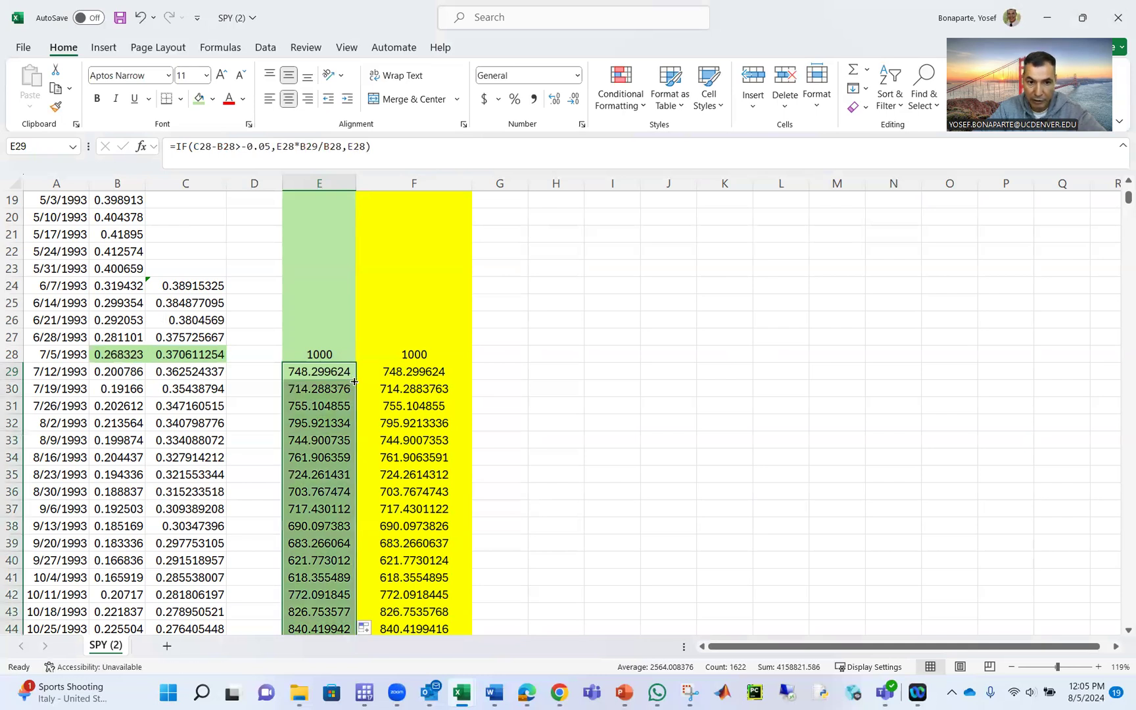
pyautogui.scroll(6, 368, 421)
pyautogui.click(368, 332)
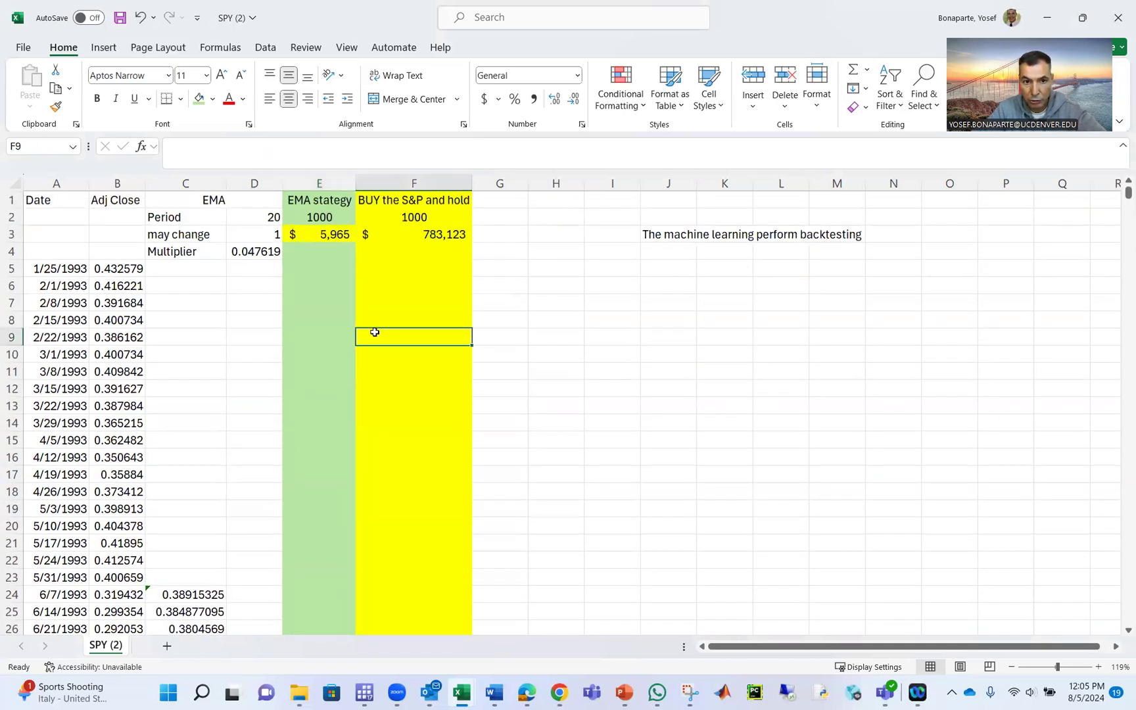
pyautogui.click(330, 231)
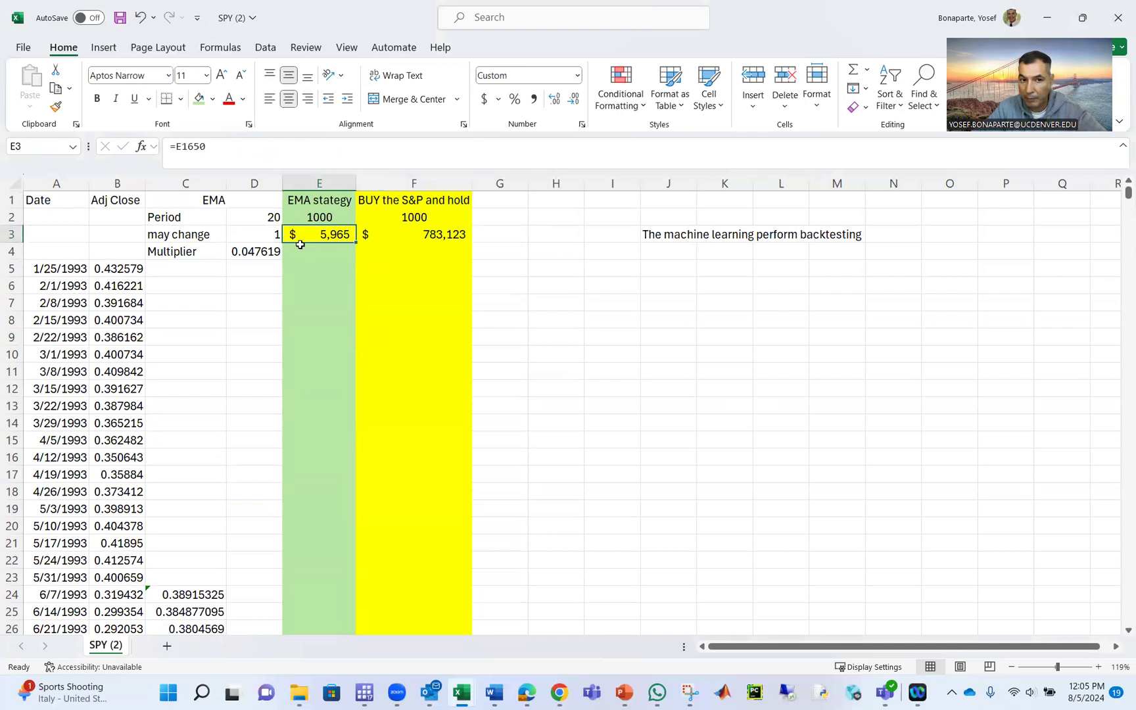
# Set the may change value in D3 to 2
pyautogui.click(272, 236)
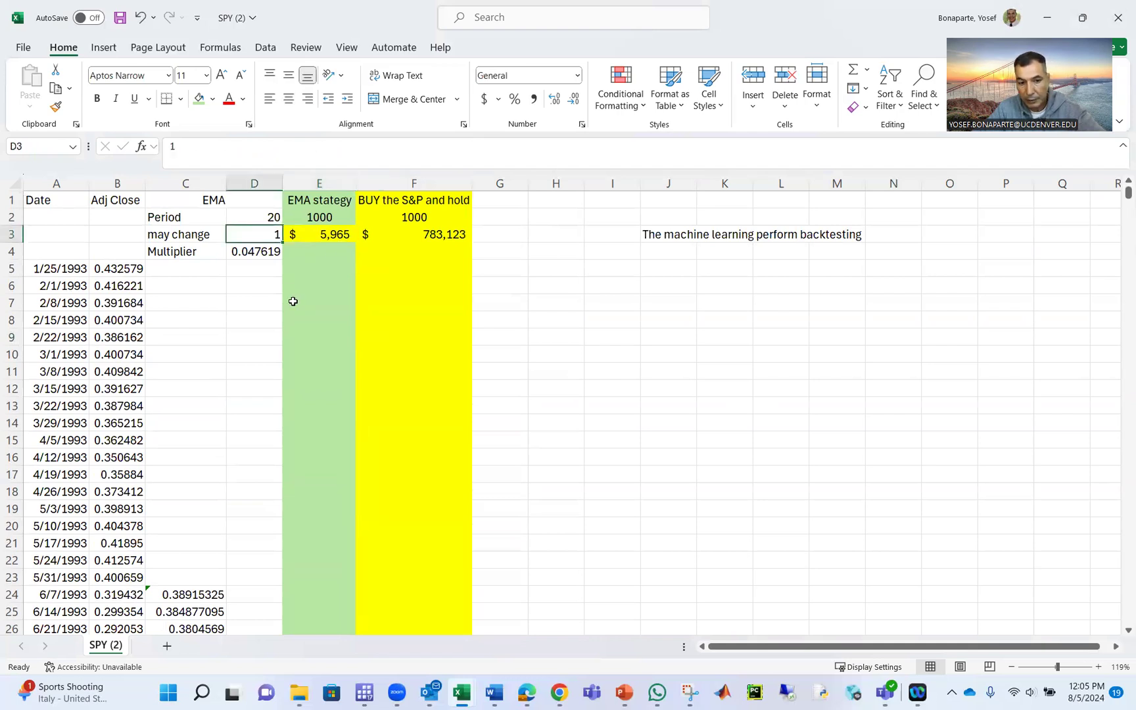
pyautogui.write('2')
pyautogui.click(722, 301)
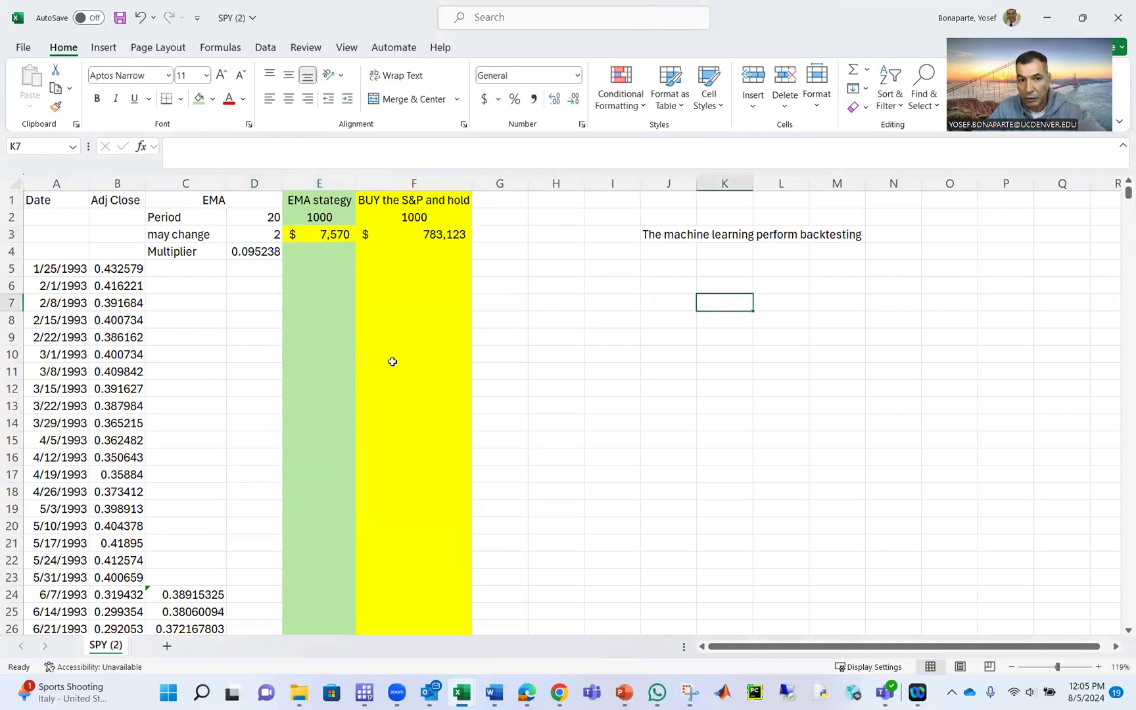
pyautogui.click(240, 234)
# Tighten E29's tolerance to -0.1 and refill column E, raising the strategy total to $10,646
pyautogui.scroll(-8, 279, 355)
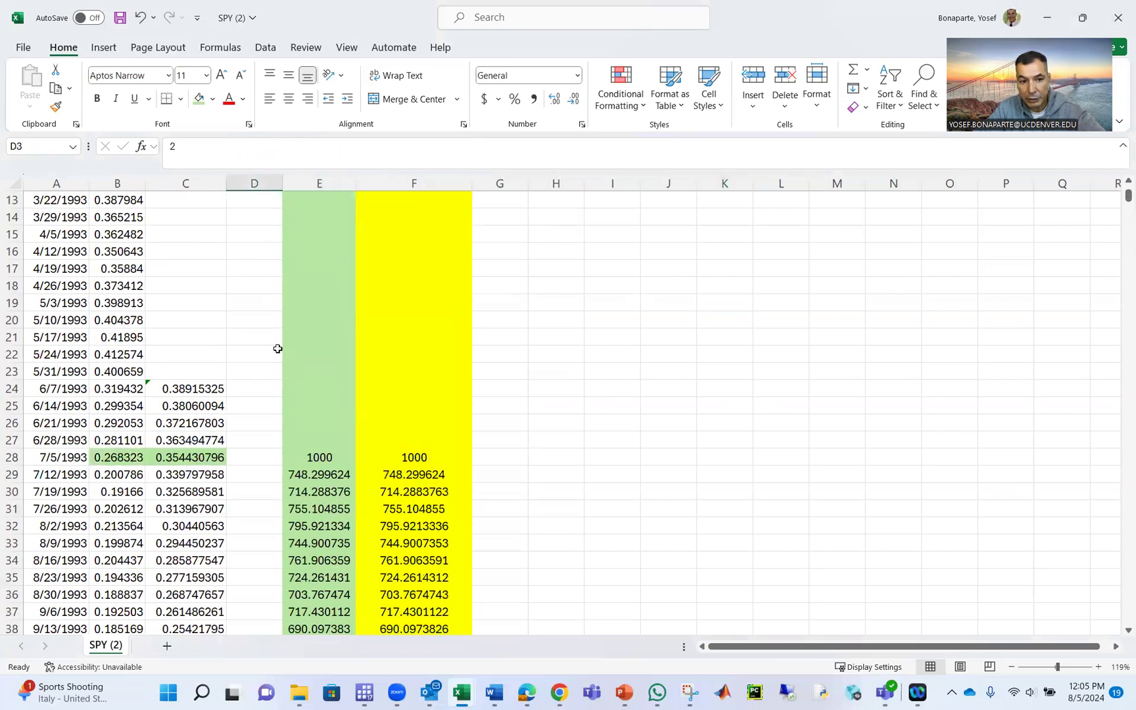
pyautogui.click(319, 268)
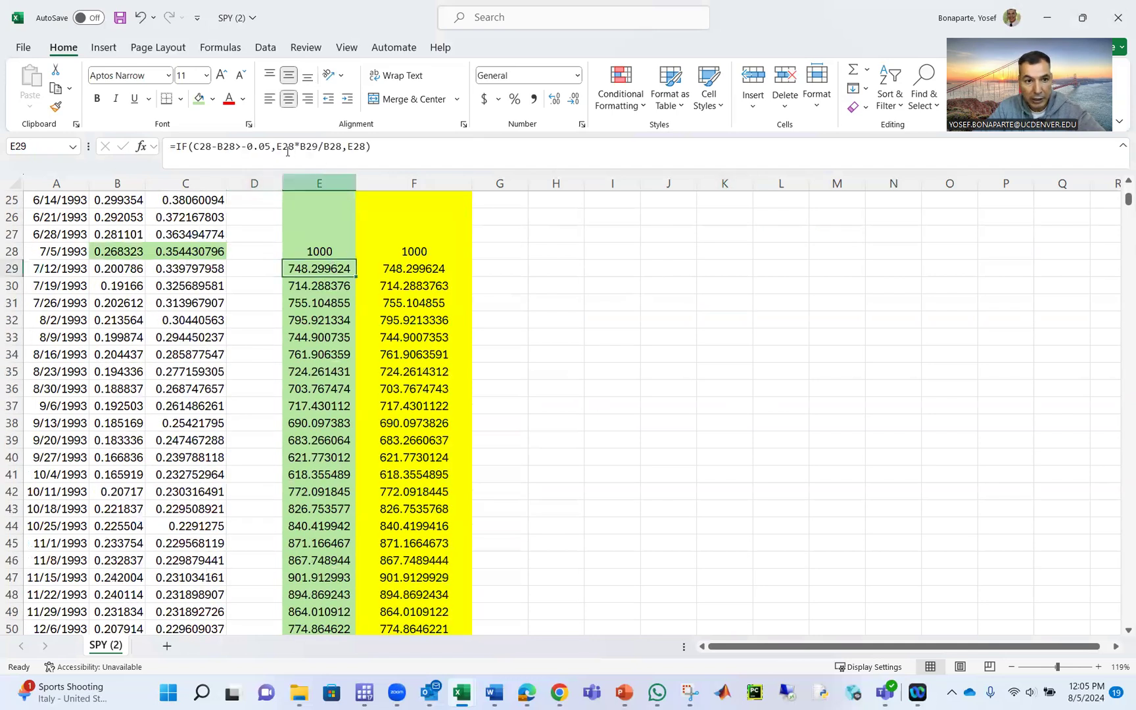
pyautogui.click(261, 146)
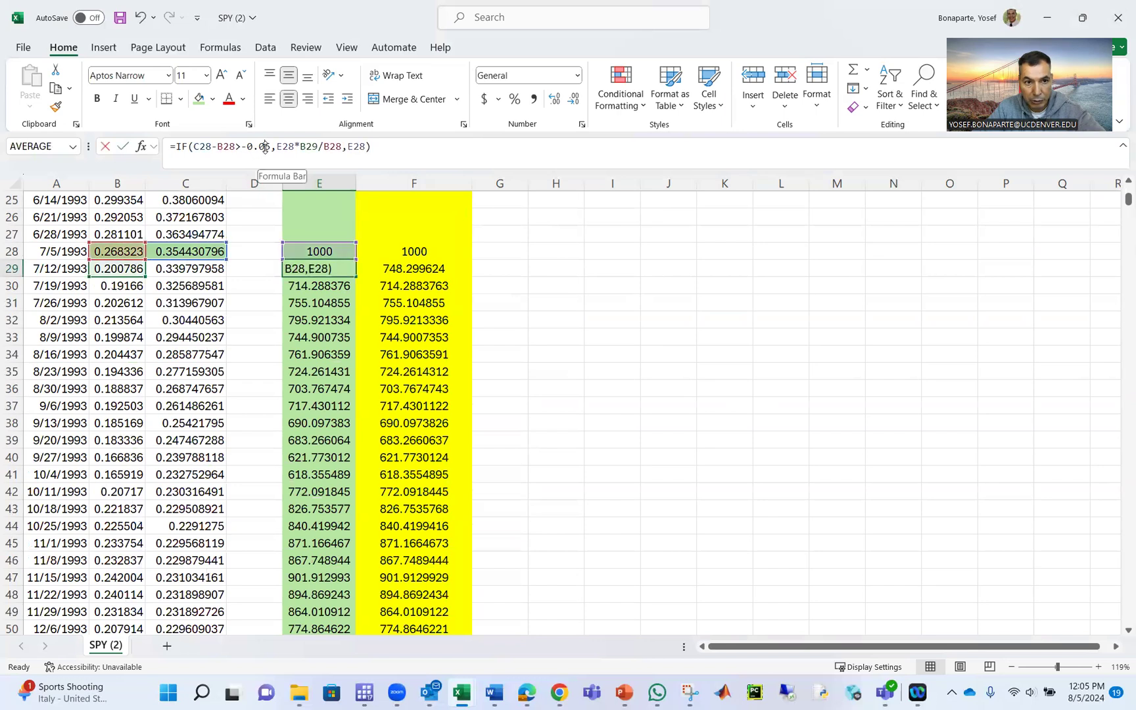
pyautogui.moveTo(260, 146); pyautogui.dragTo(266, 146)
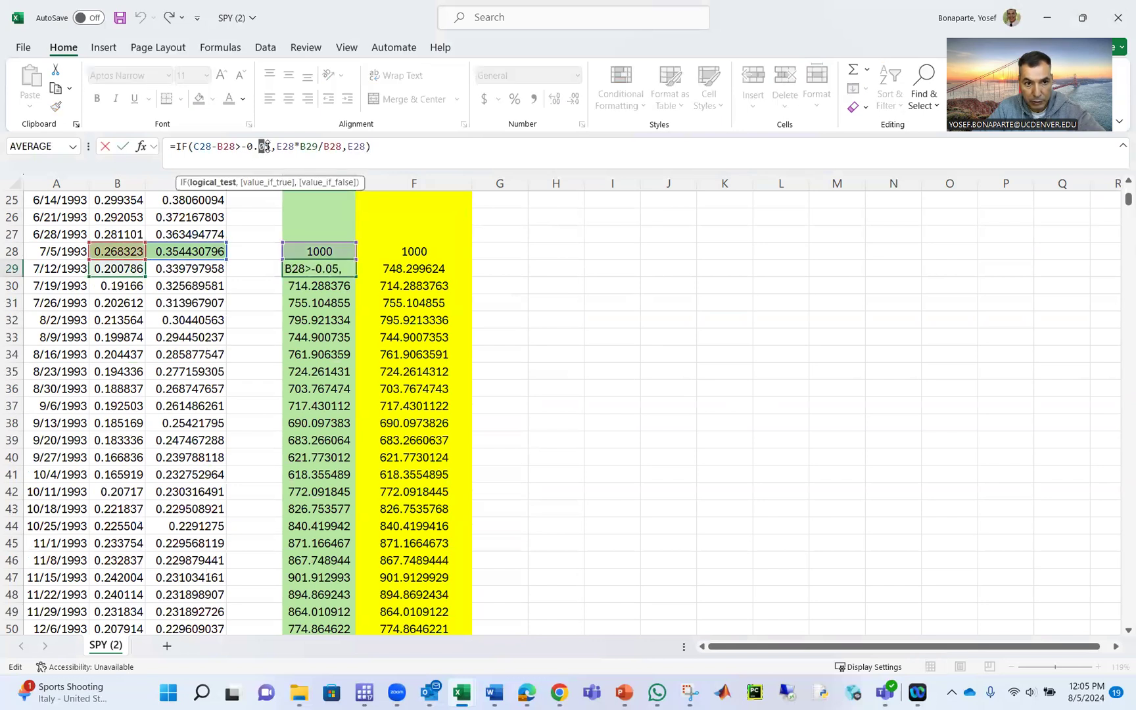
pyautogui.write('1')
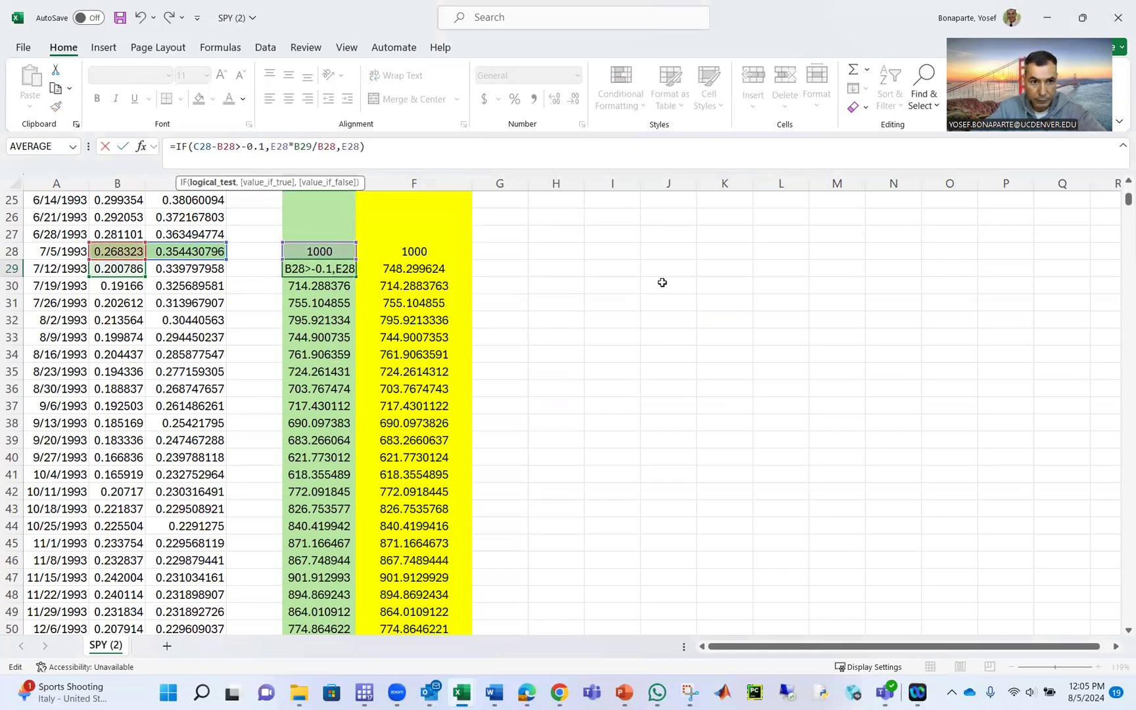
pyautogui.press('Return')
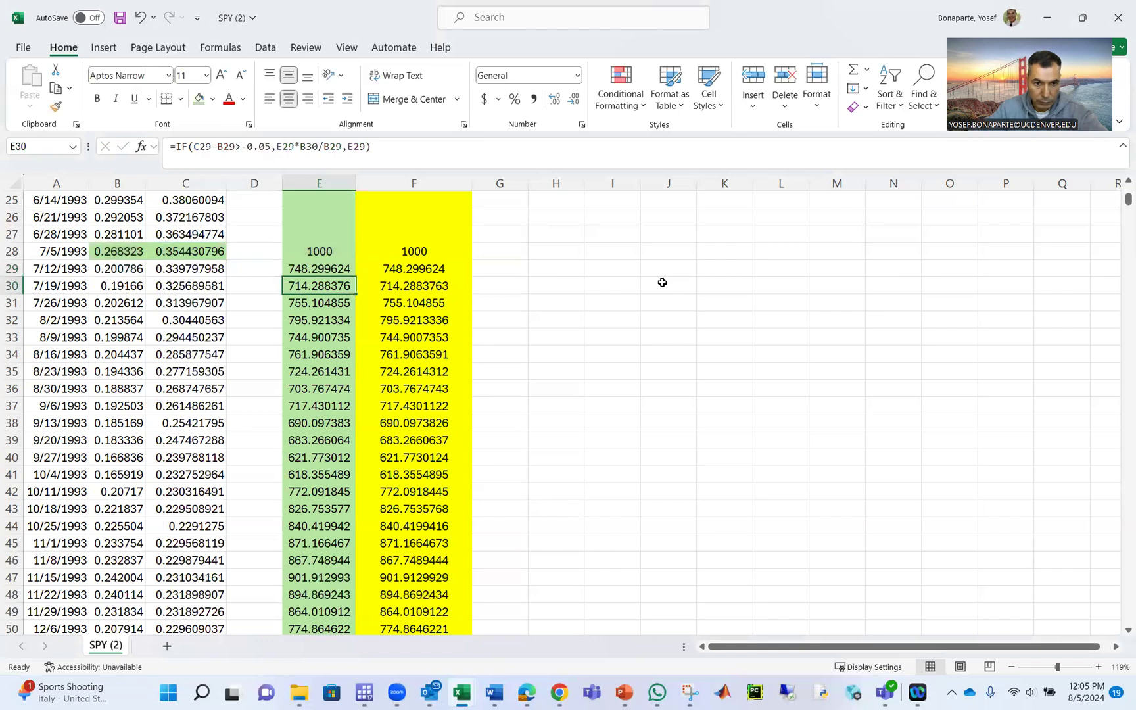
pyautogui.click(325, 269)
pyautogui.doubleClick(357, 278)
pyautogui.scroll(8, 355, 276)
pyautogui.click(329, 228)
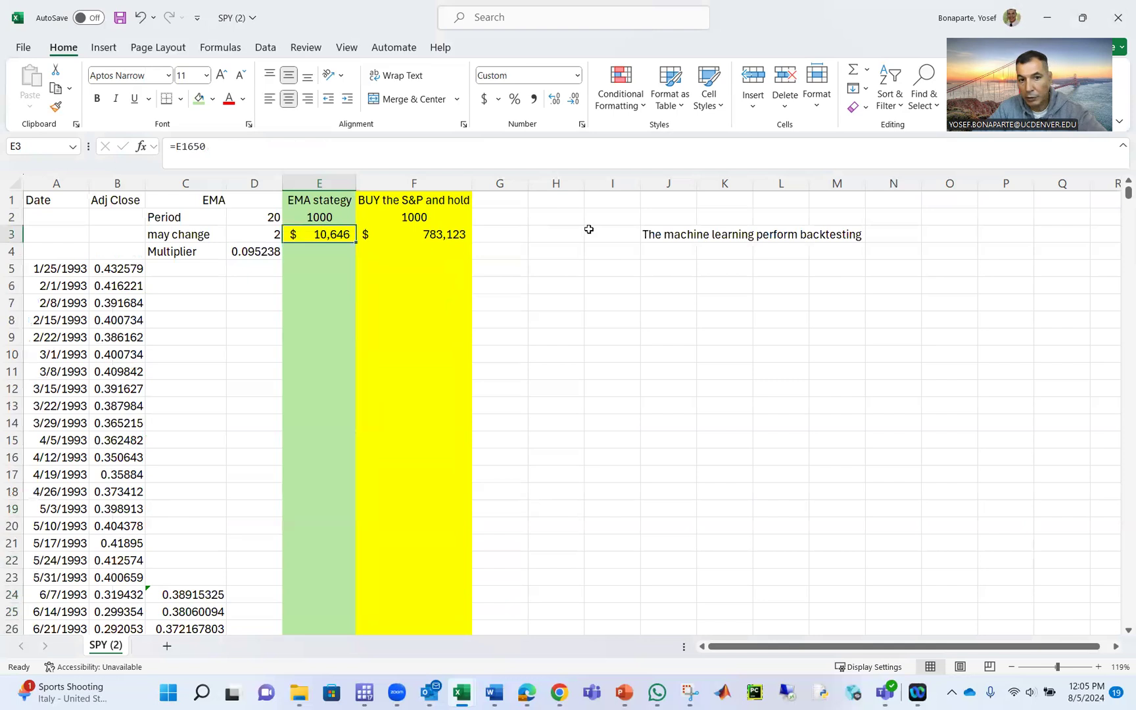